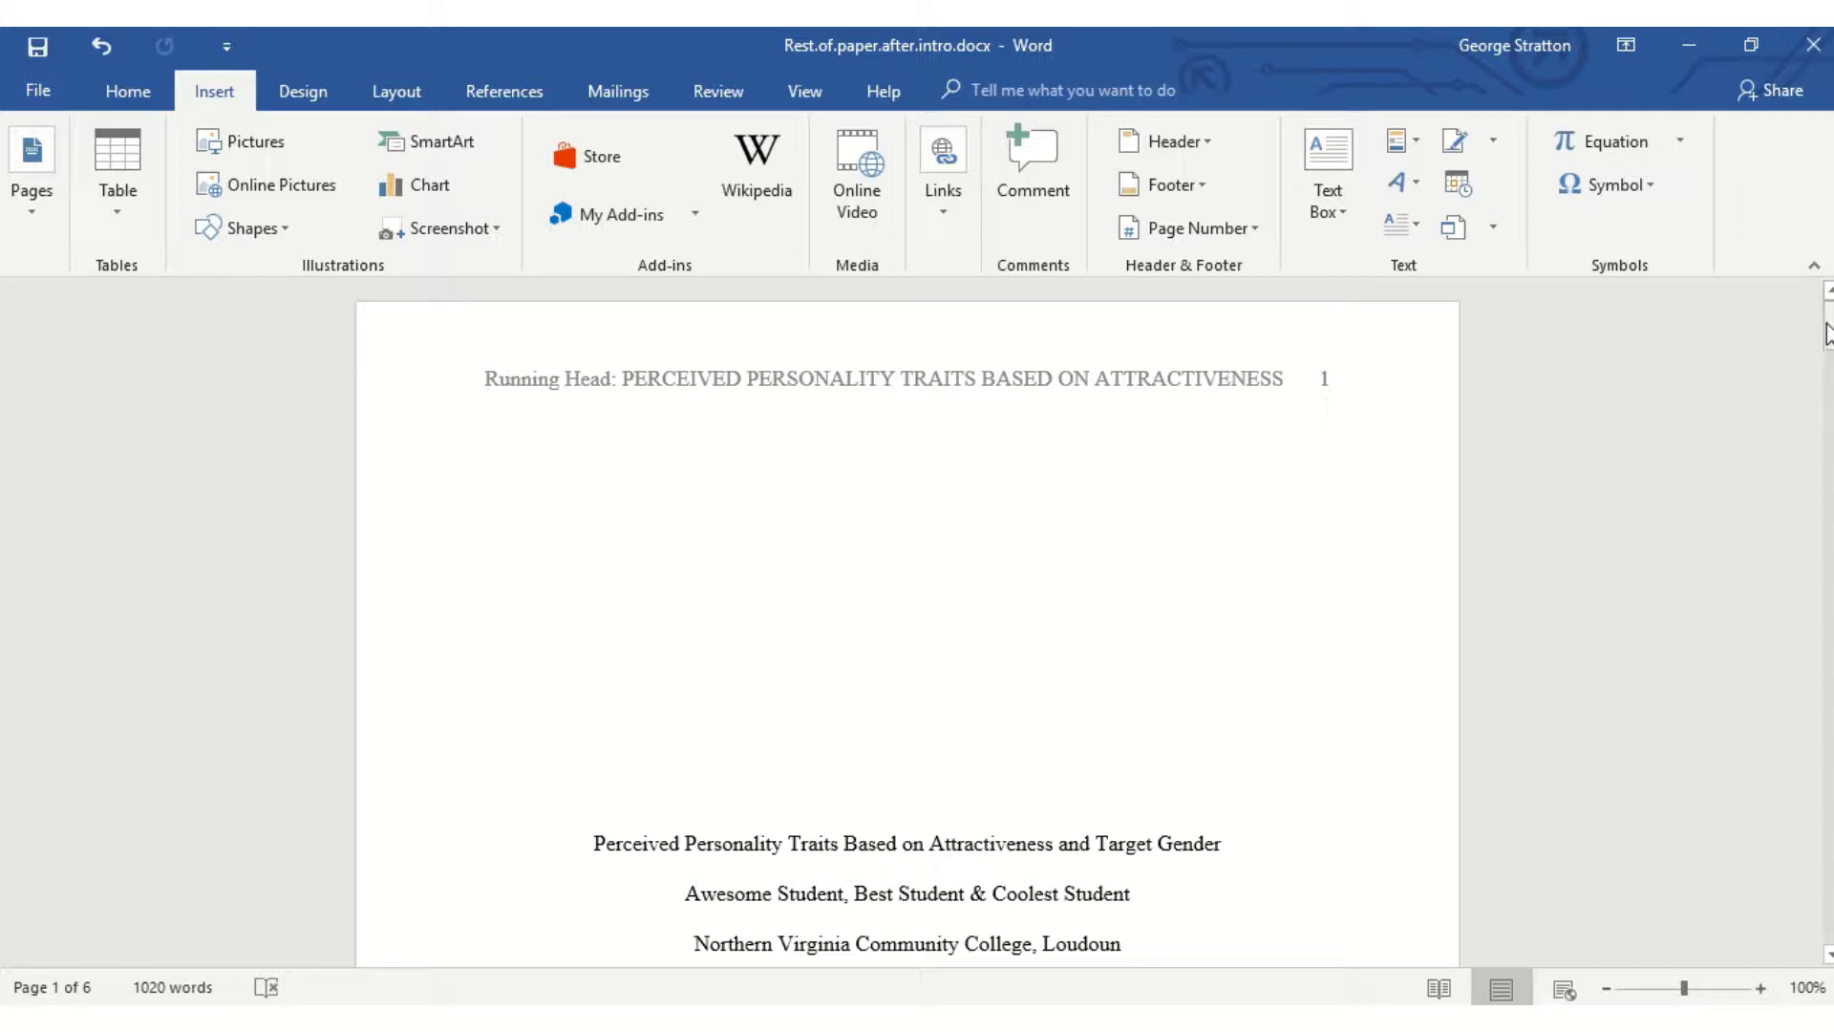
Look through the paper from the title page and abstract to the final paragraph of the introduction
drag(1826, 335, 1827, 448)
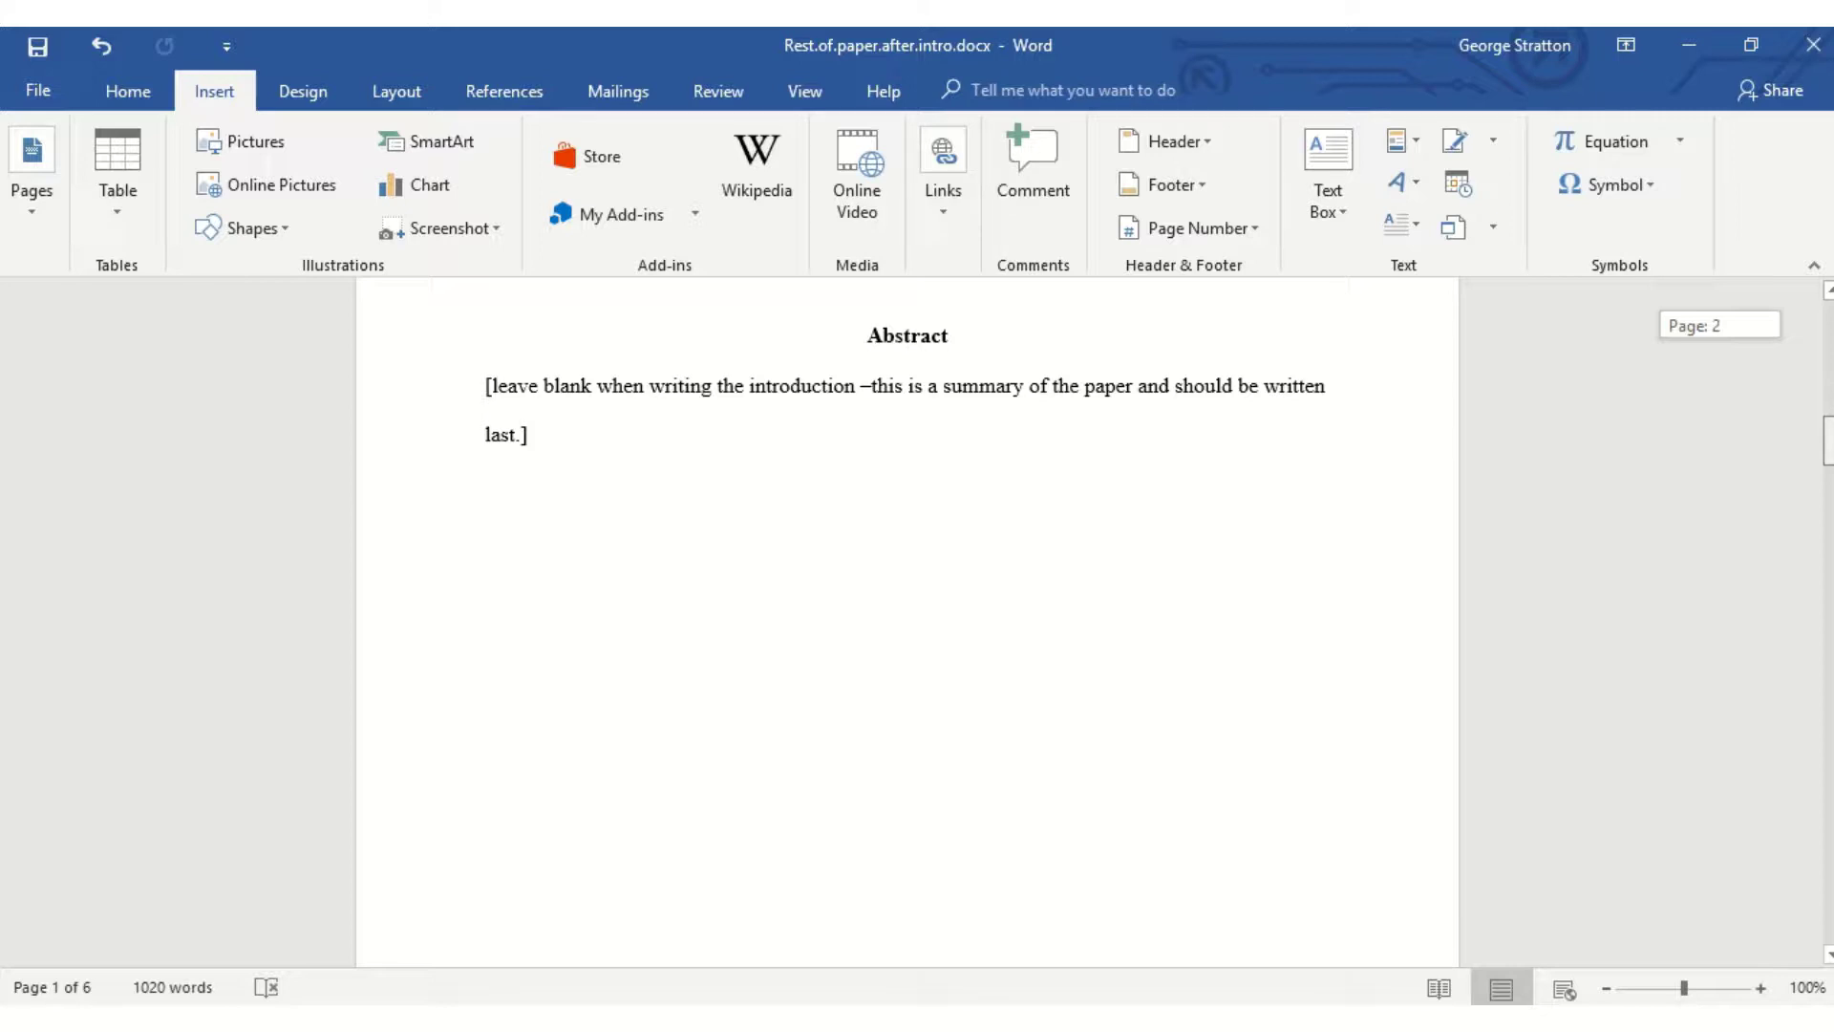
drag(1826, 447, 1826, 551)
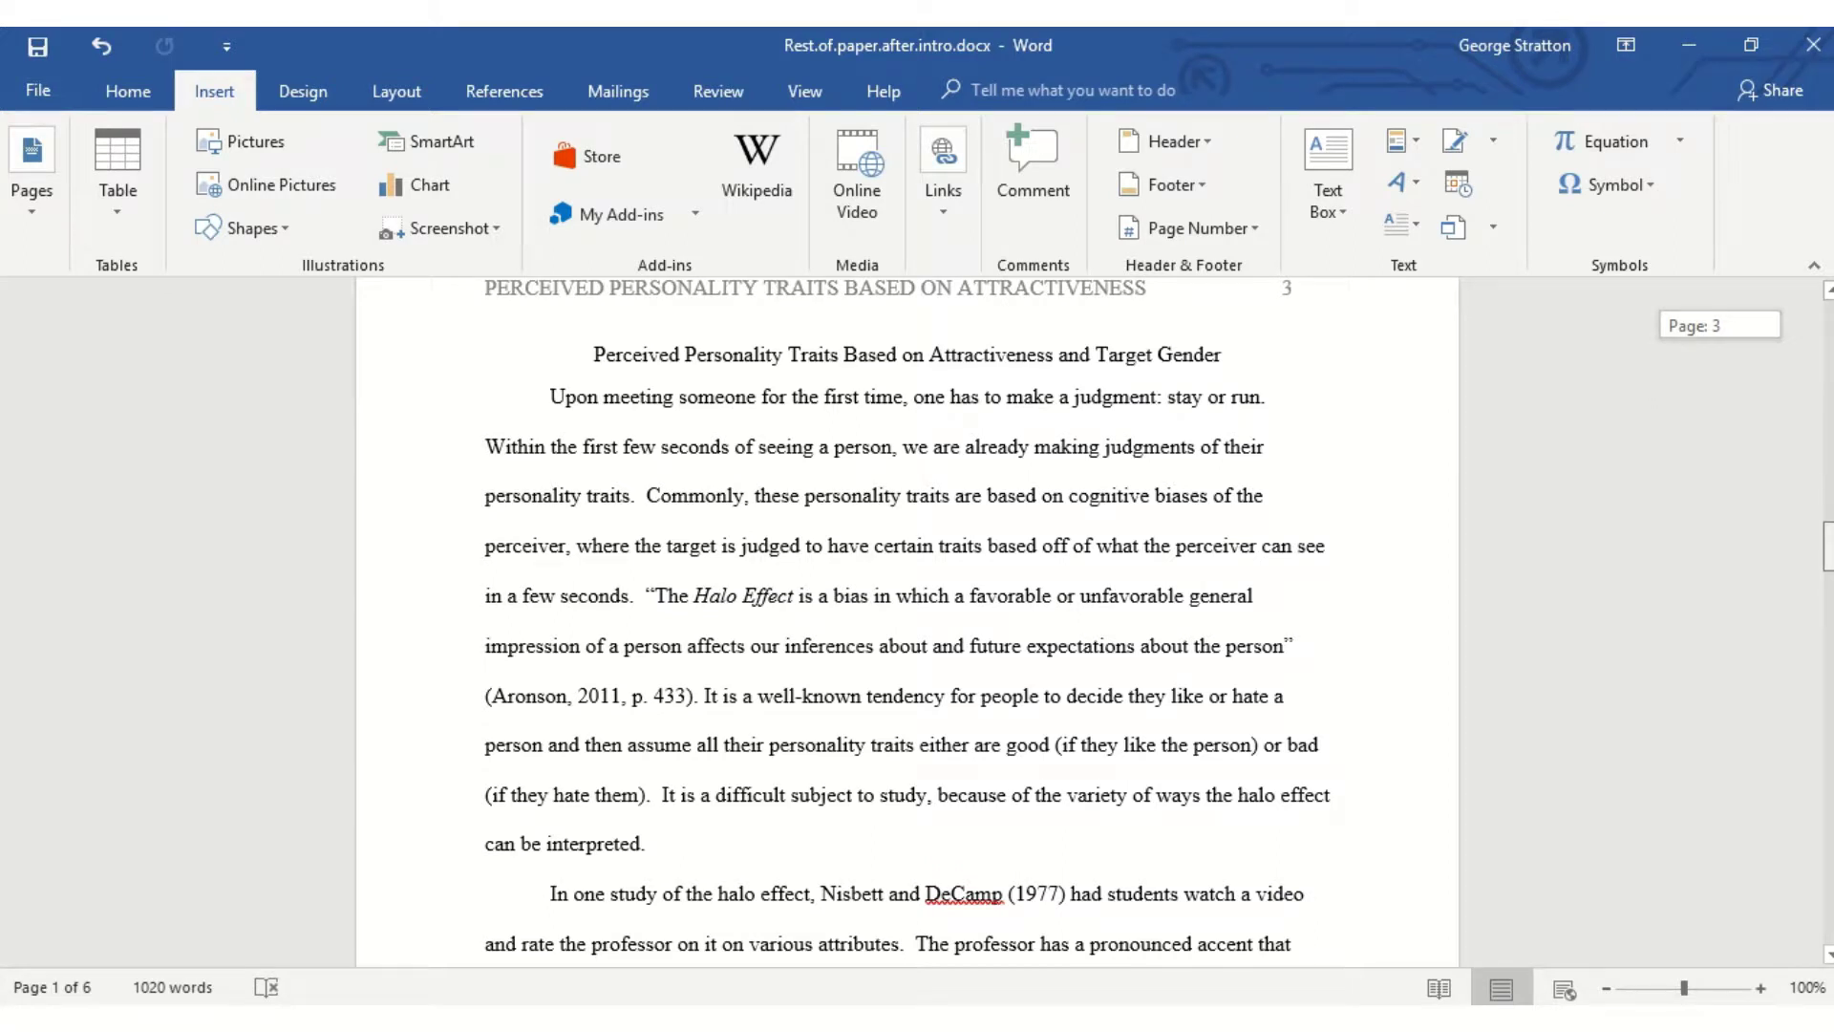
drag(1827, 551, 1827, 554)
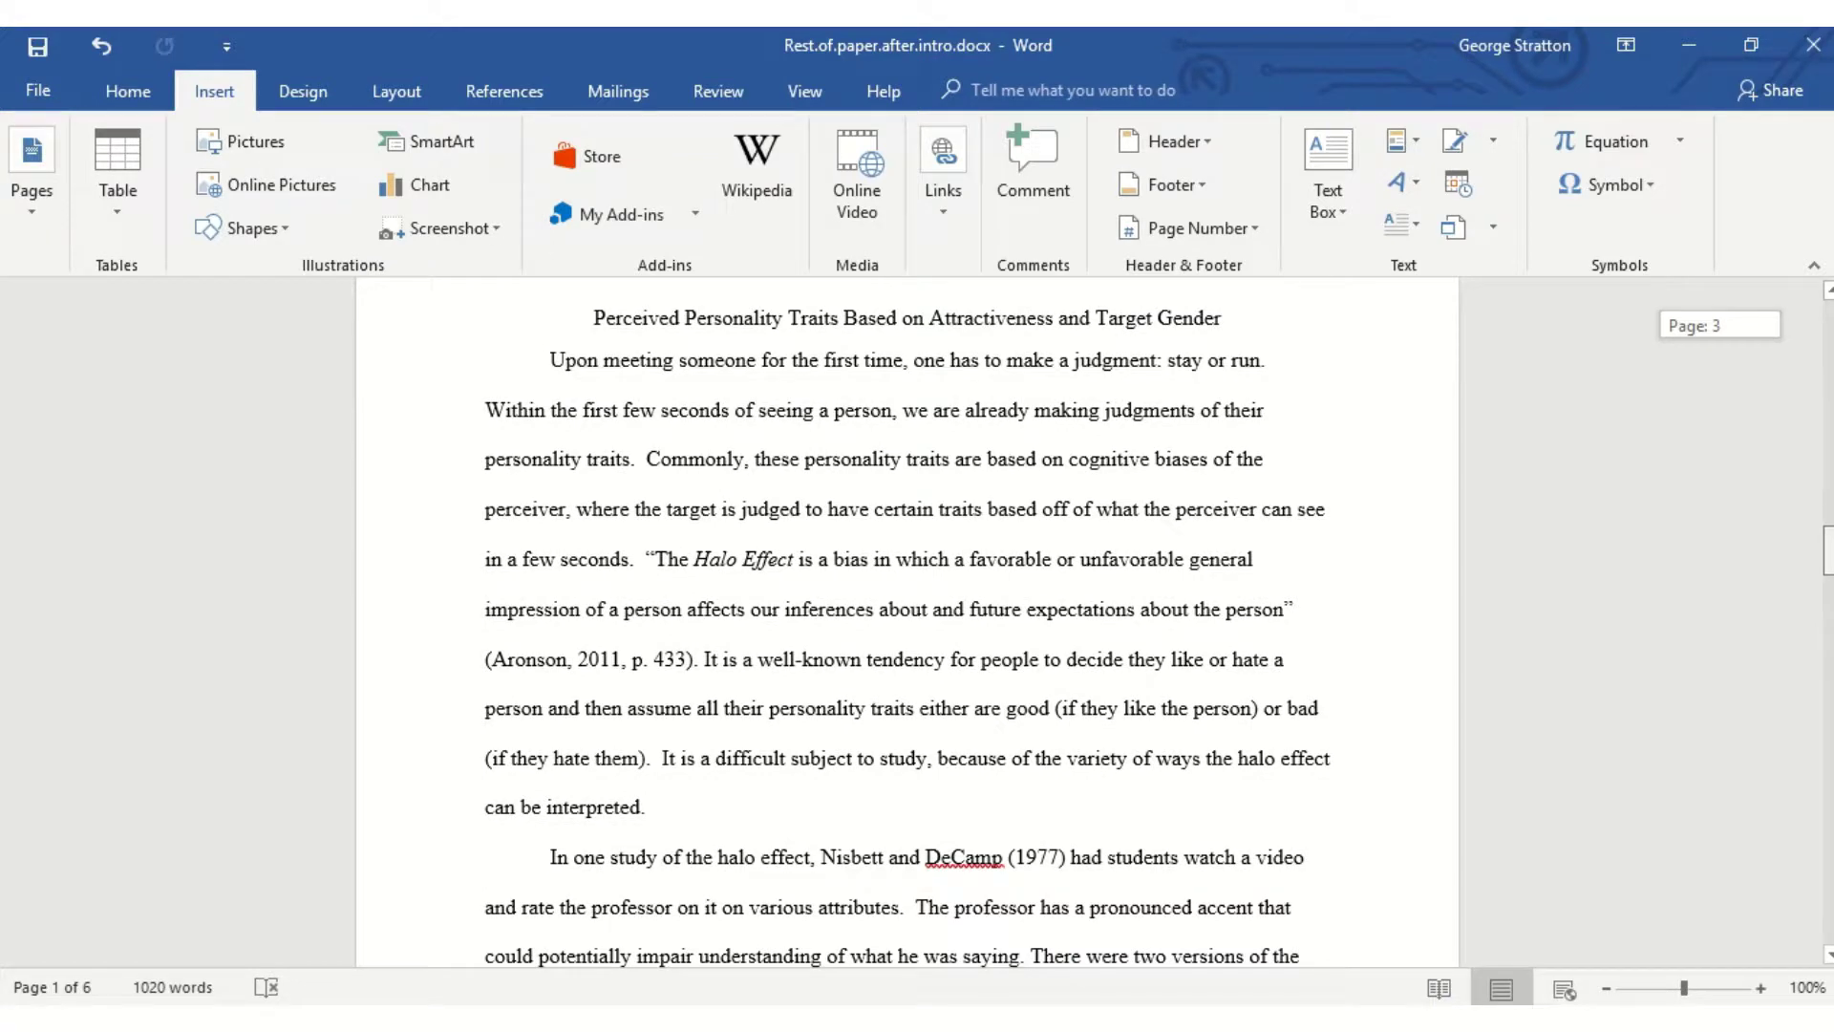
drag(1826, 554, 1826, 672)
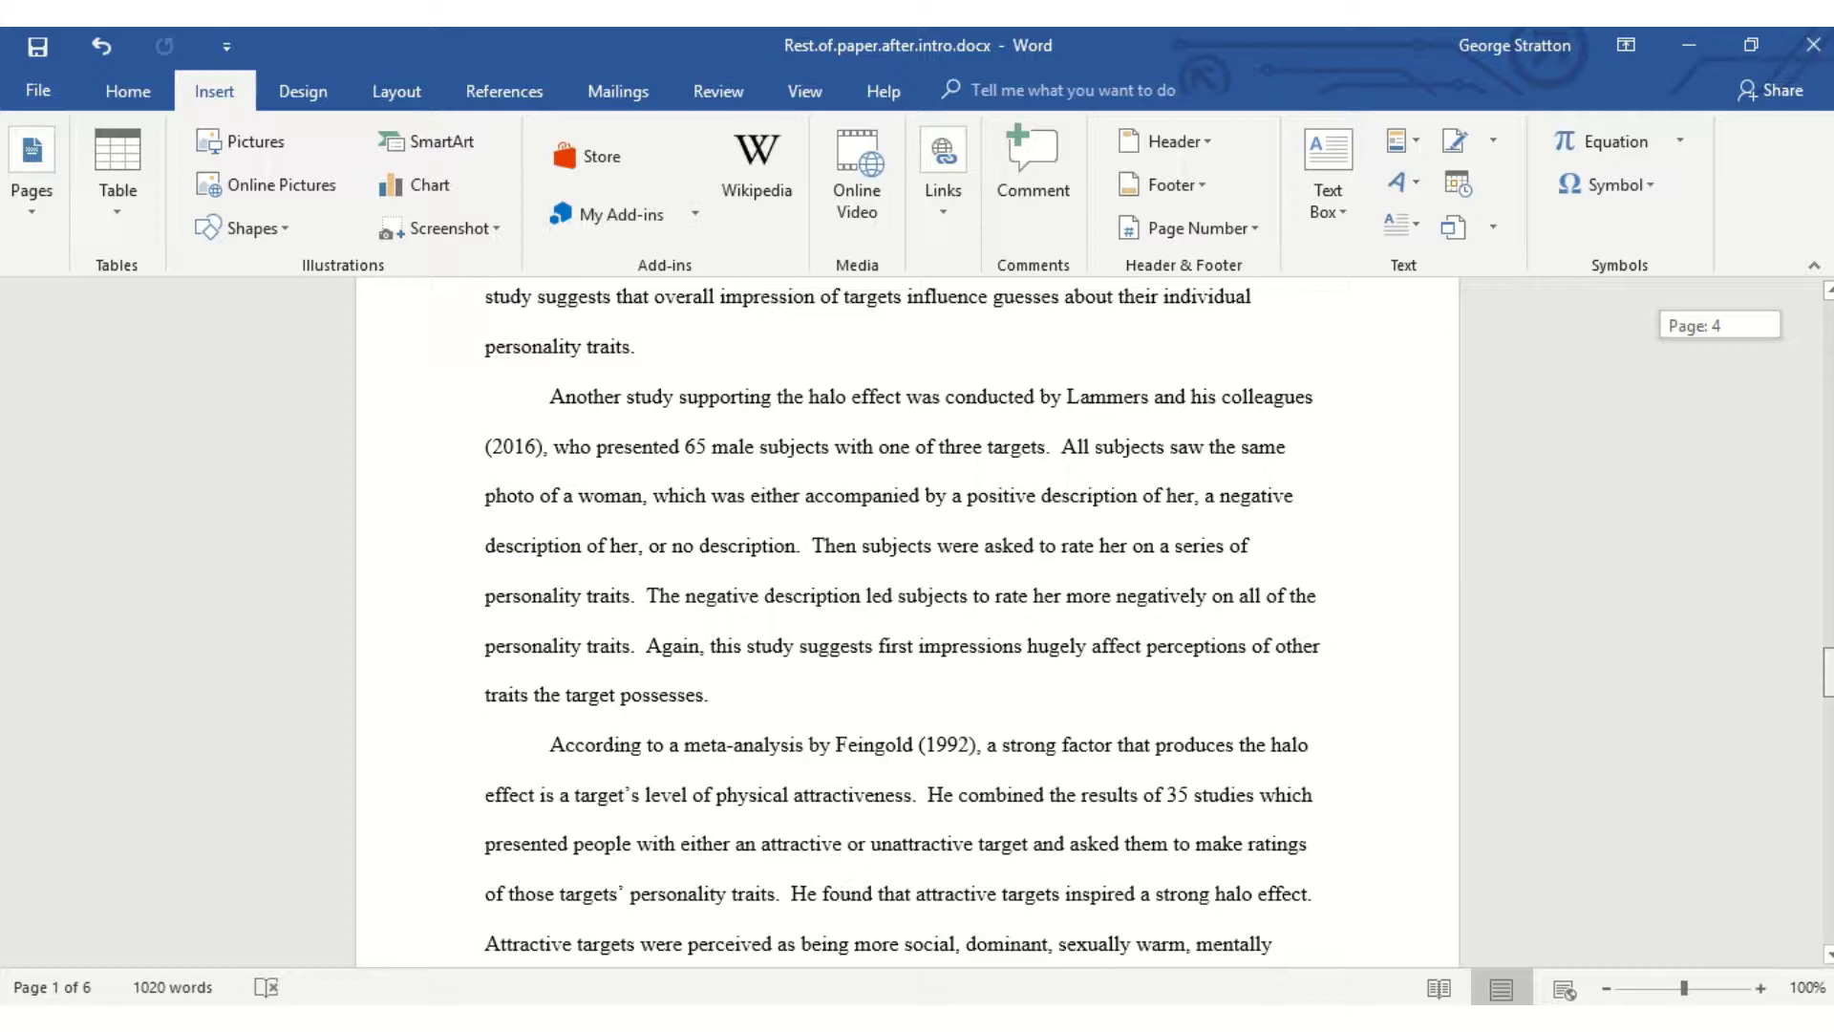
scroll(903, 621, down, 5)
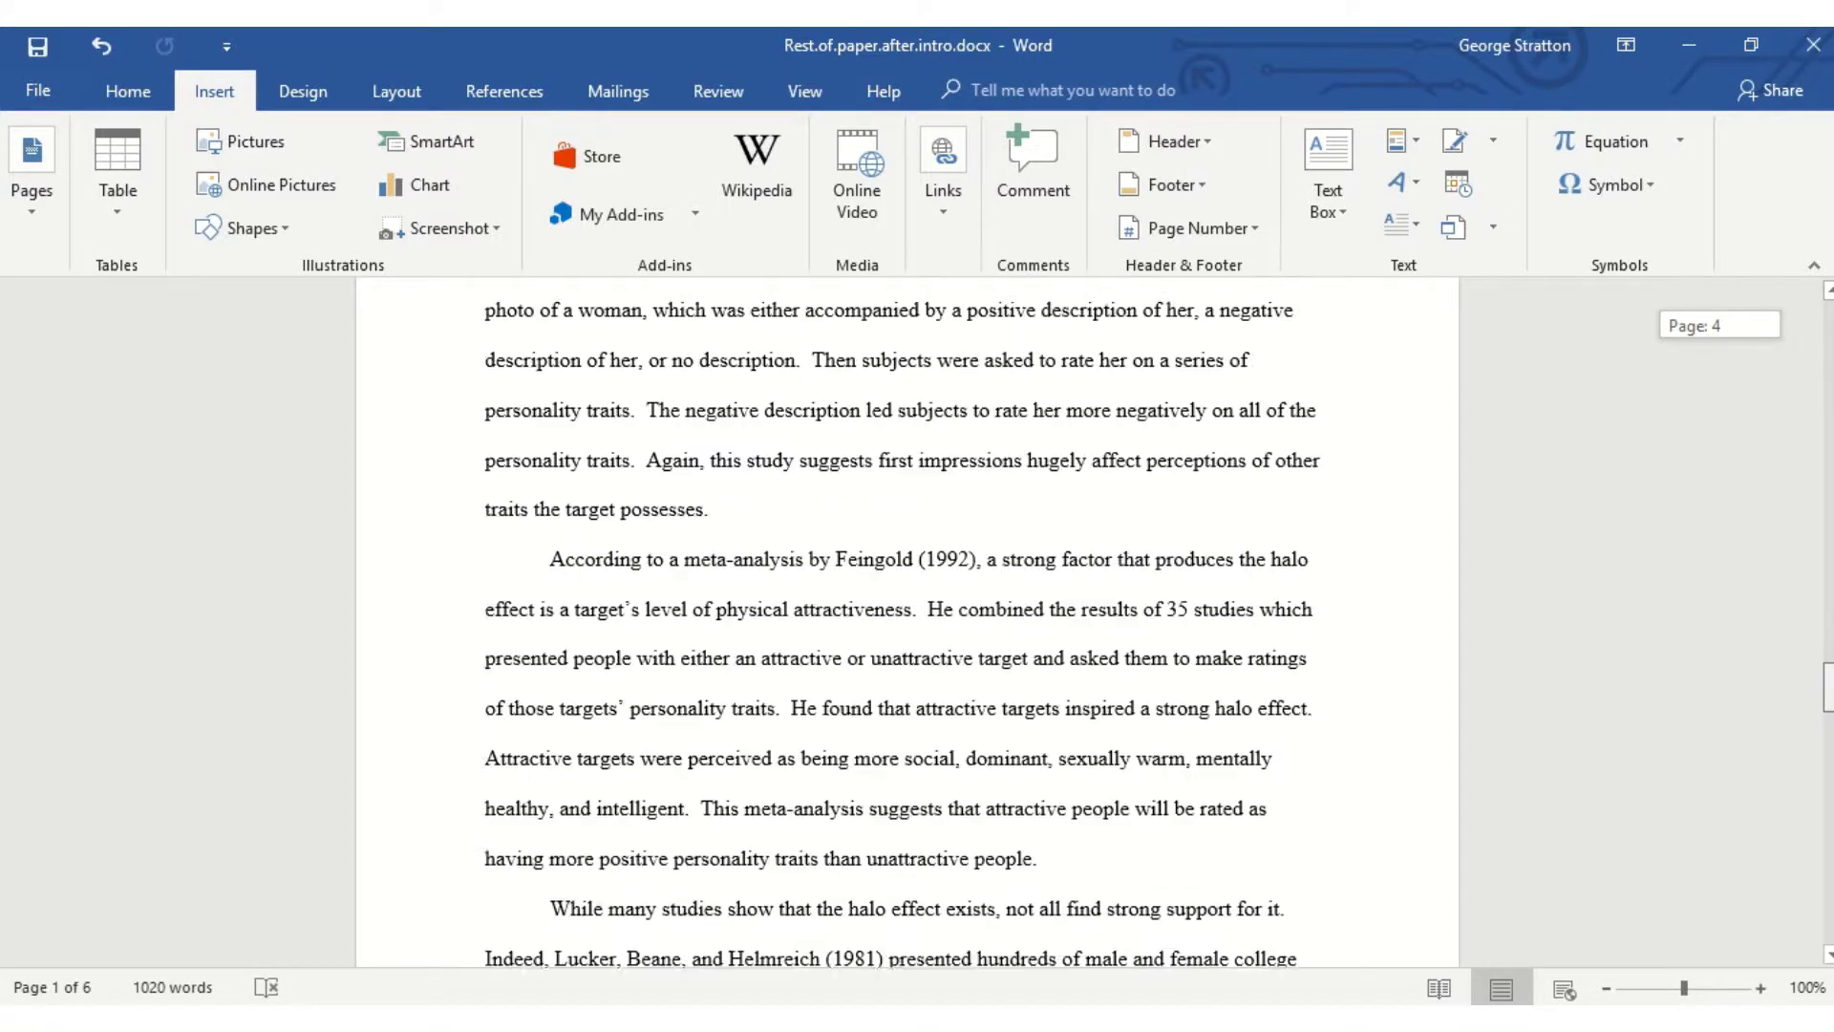
scroll(902, 621, down, 7)
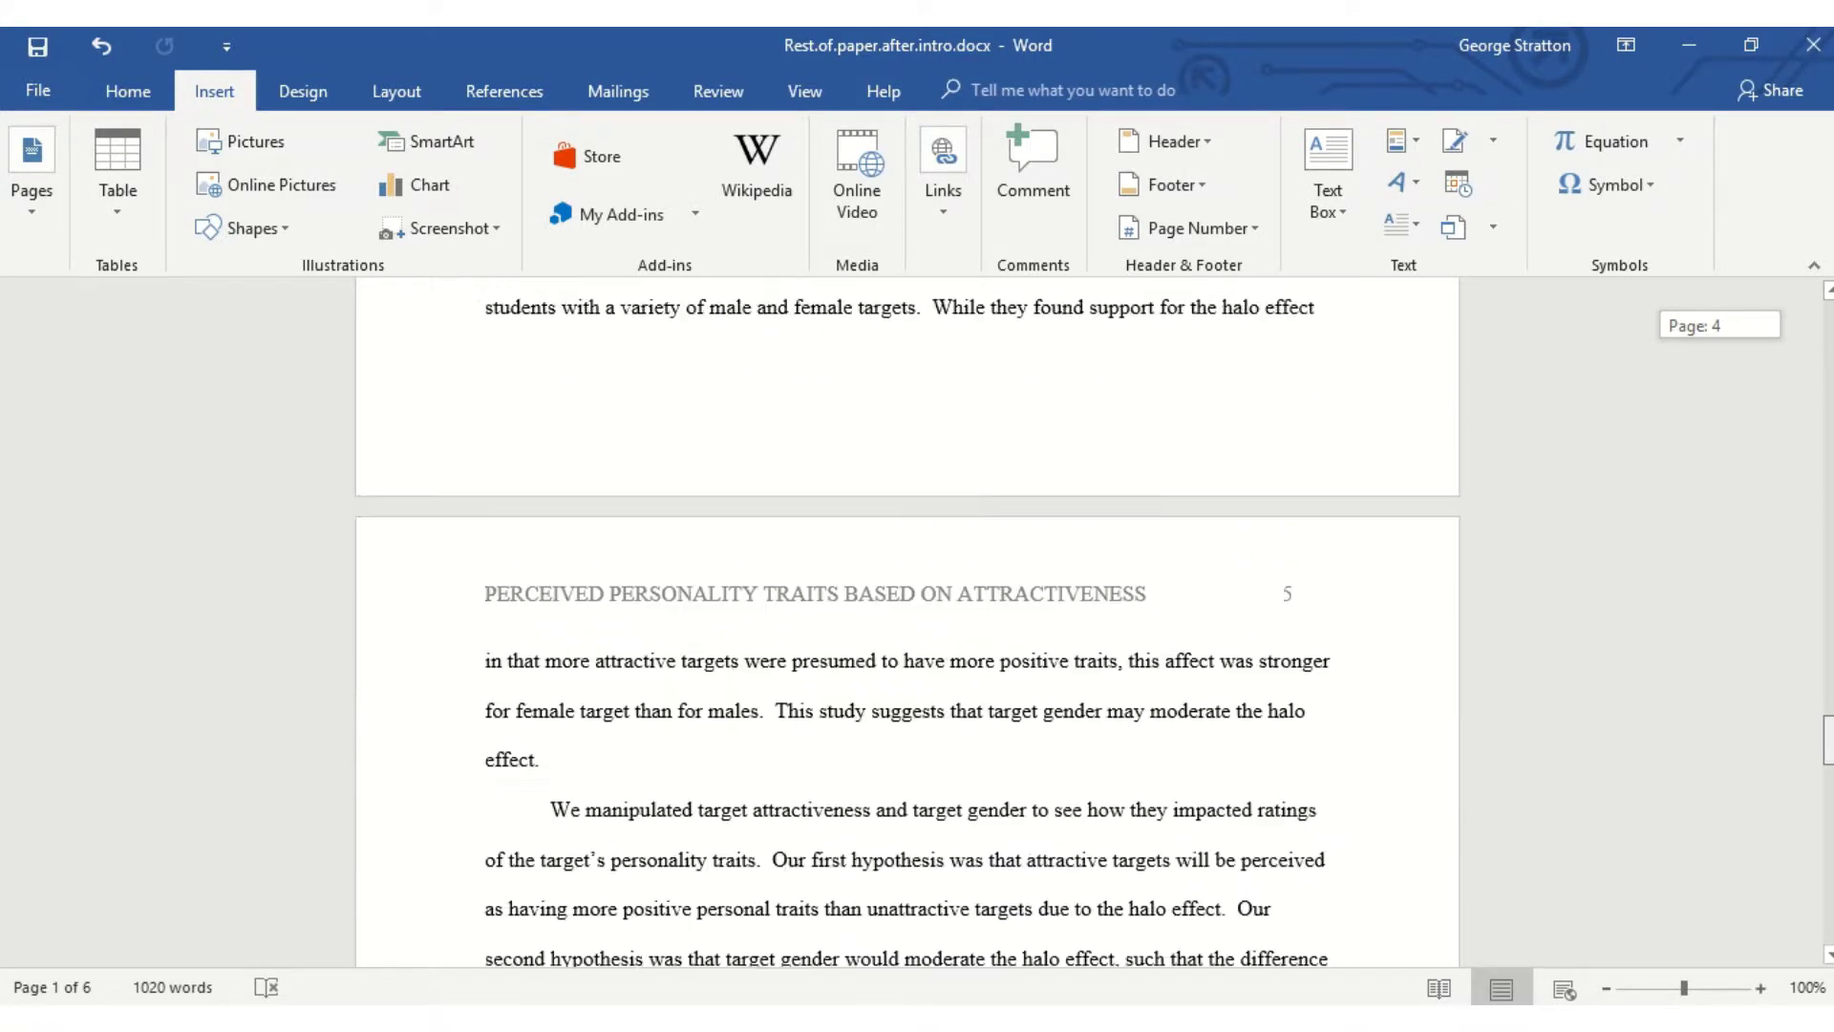
scroll(903, 621, down, 1)
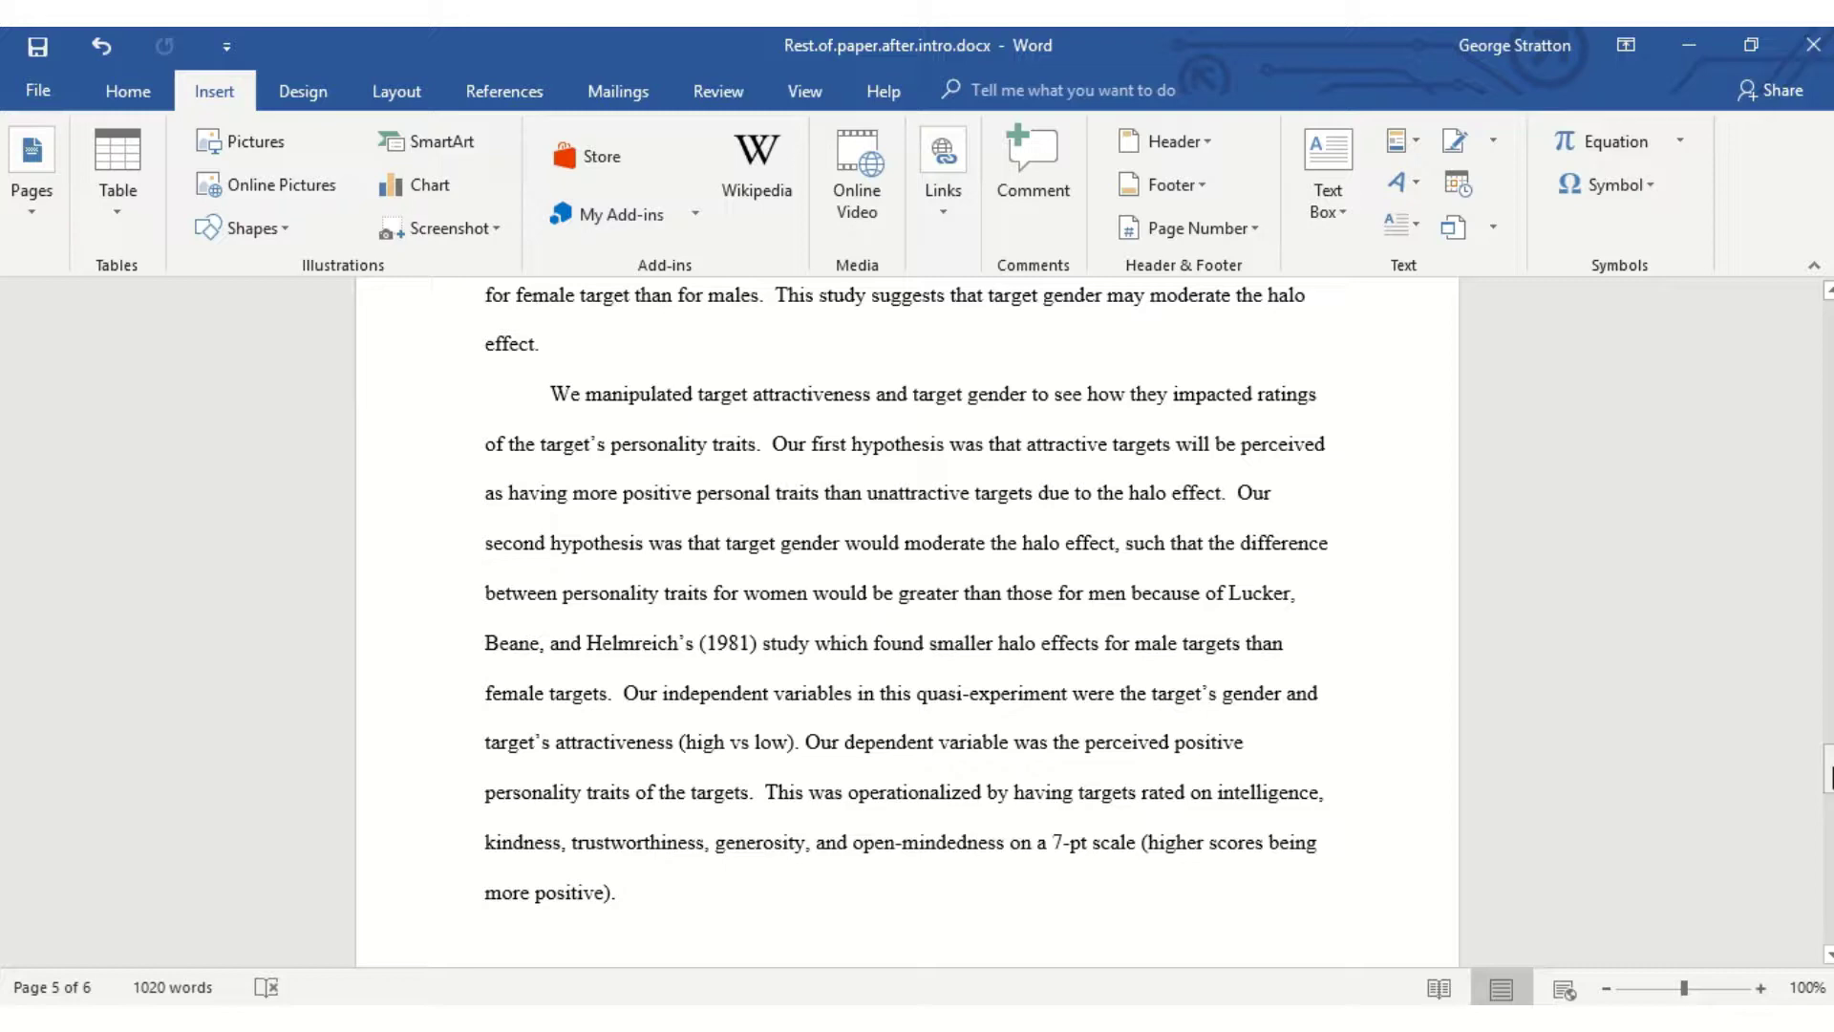
mouse_move(1828, 769)
mouse_down()
mouse_move(1828, 881)
mouse_move(1827, 769)
mouse_up()
Add a centered, bold "Methods" heading on a new line after the last paragraph of the introduction
click(999, 887)
key(Return)
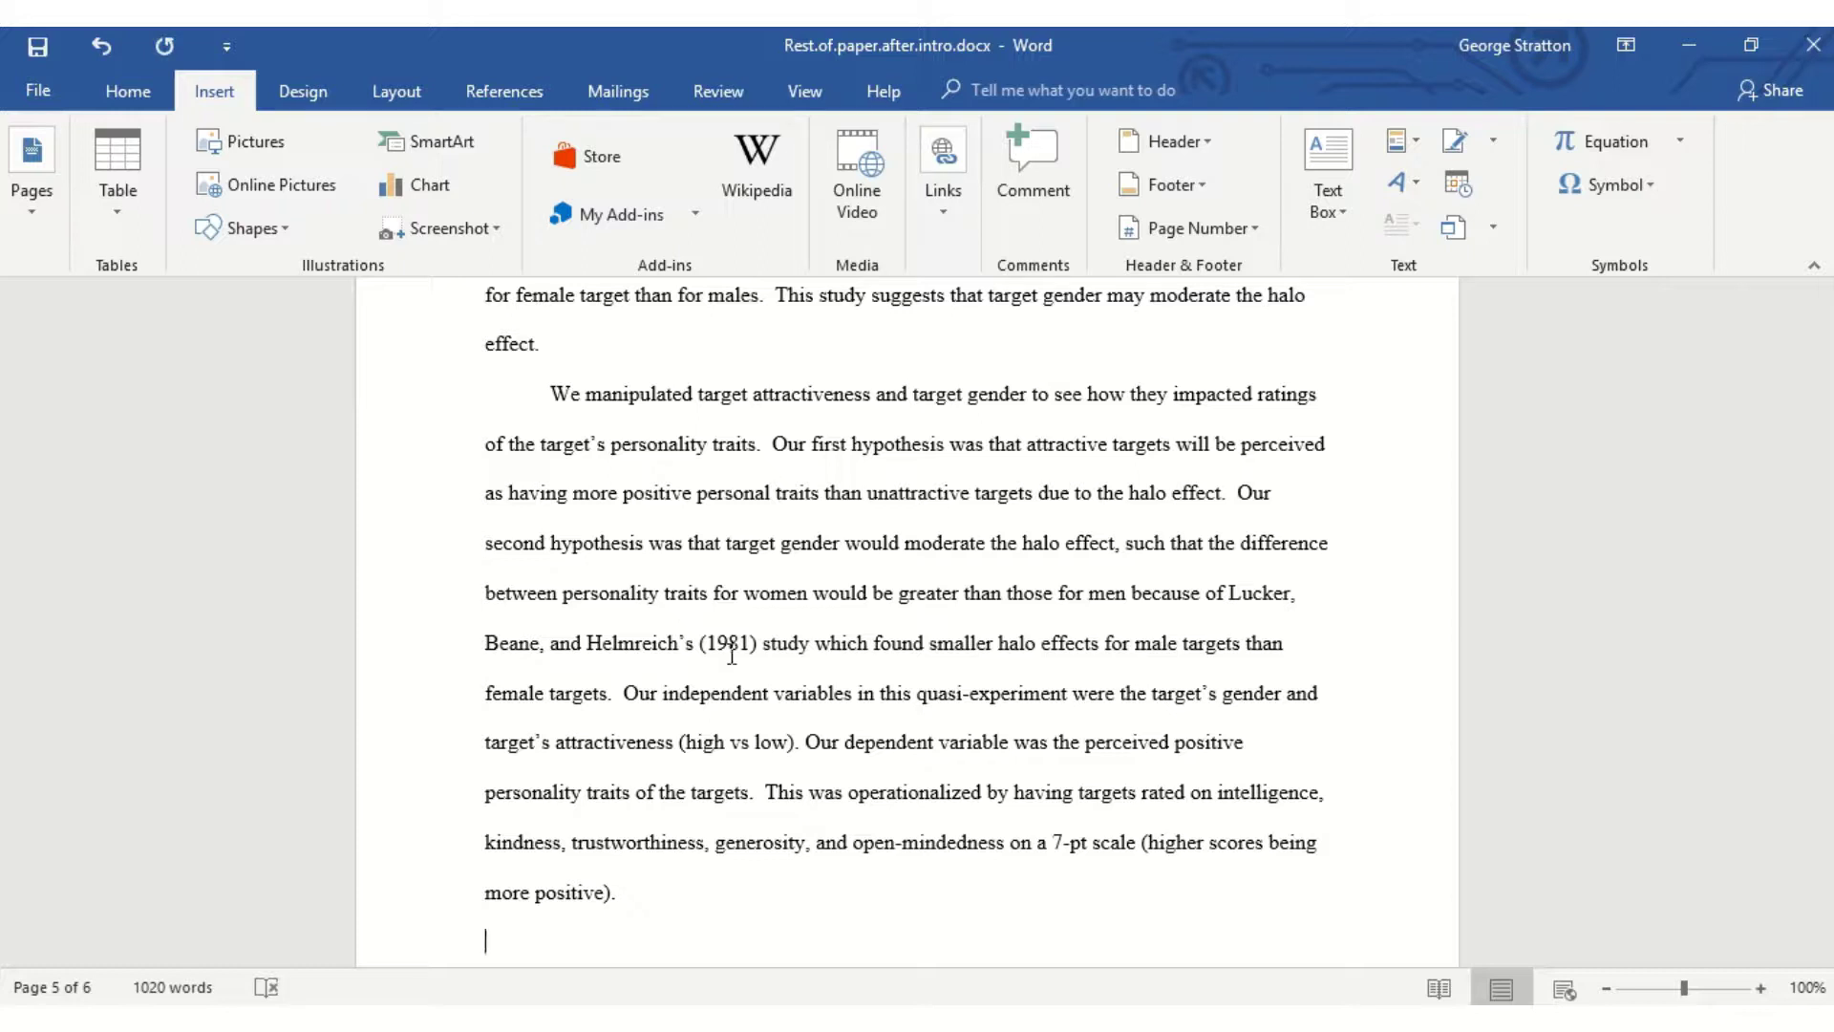
click(129, 94)
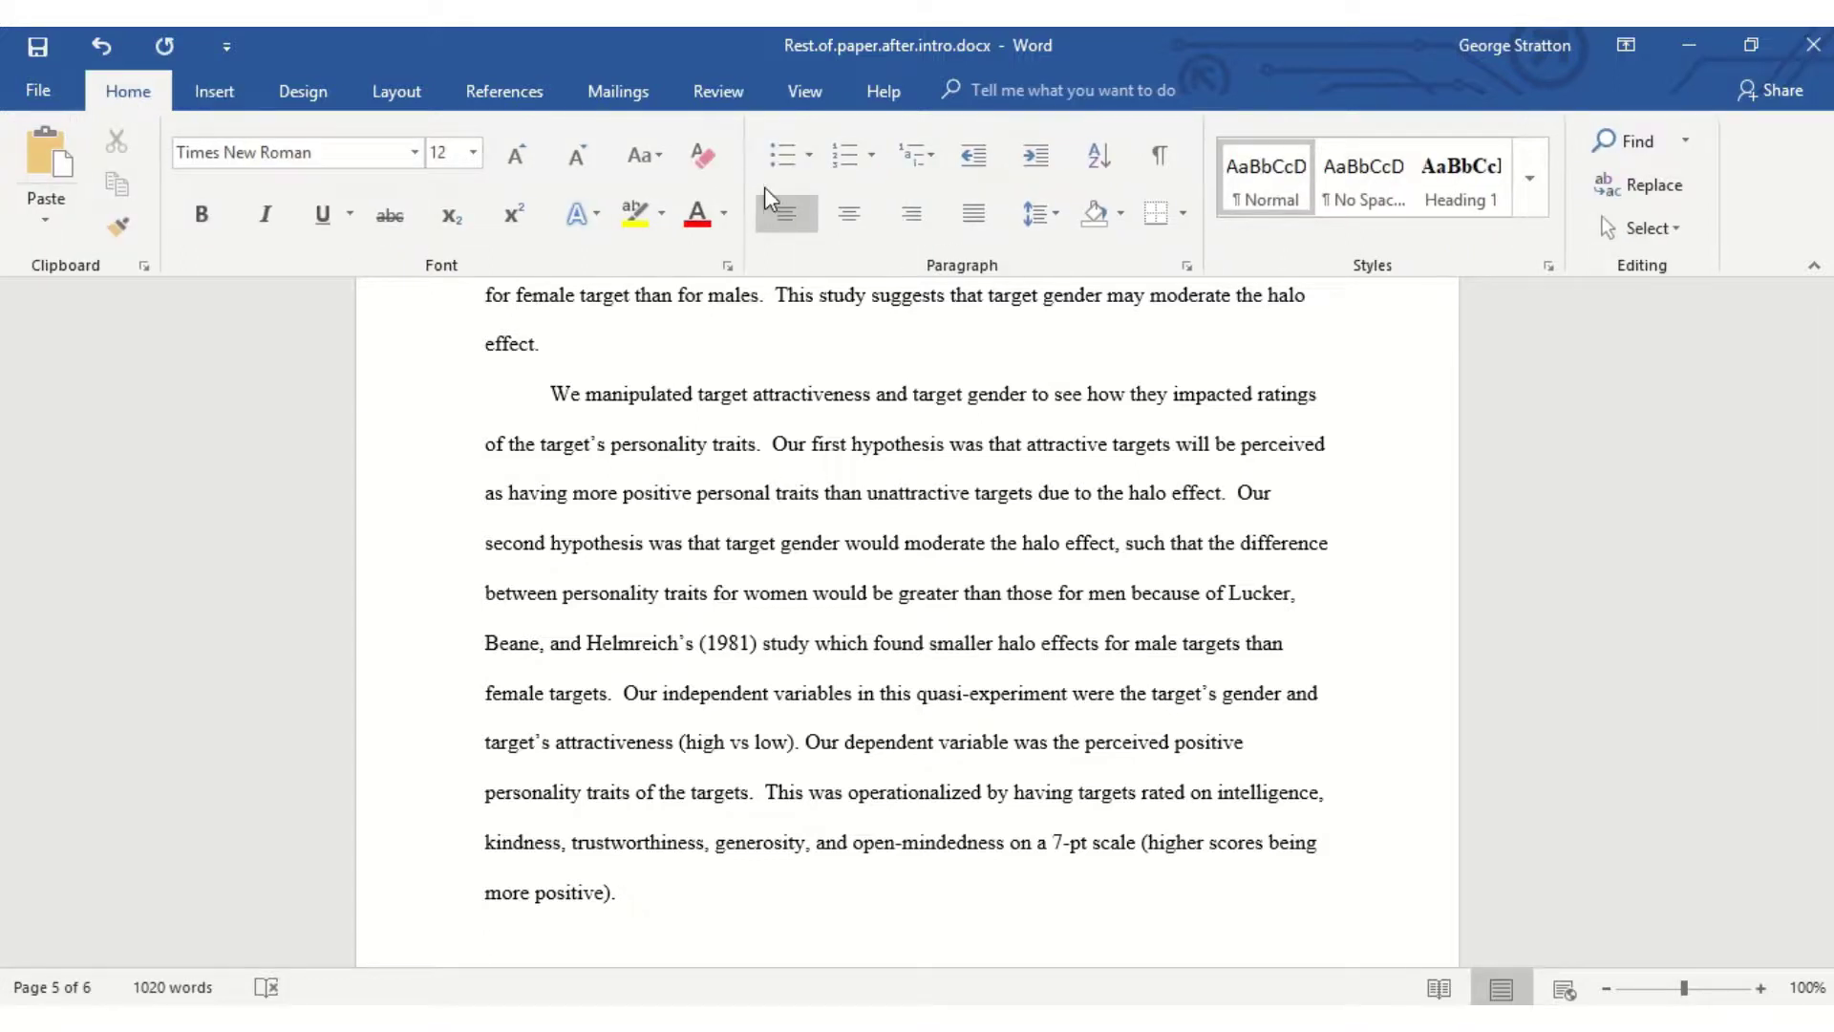
click(844, 227)
click(199, 216)
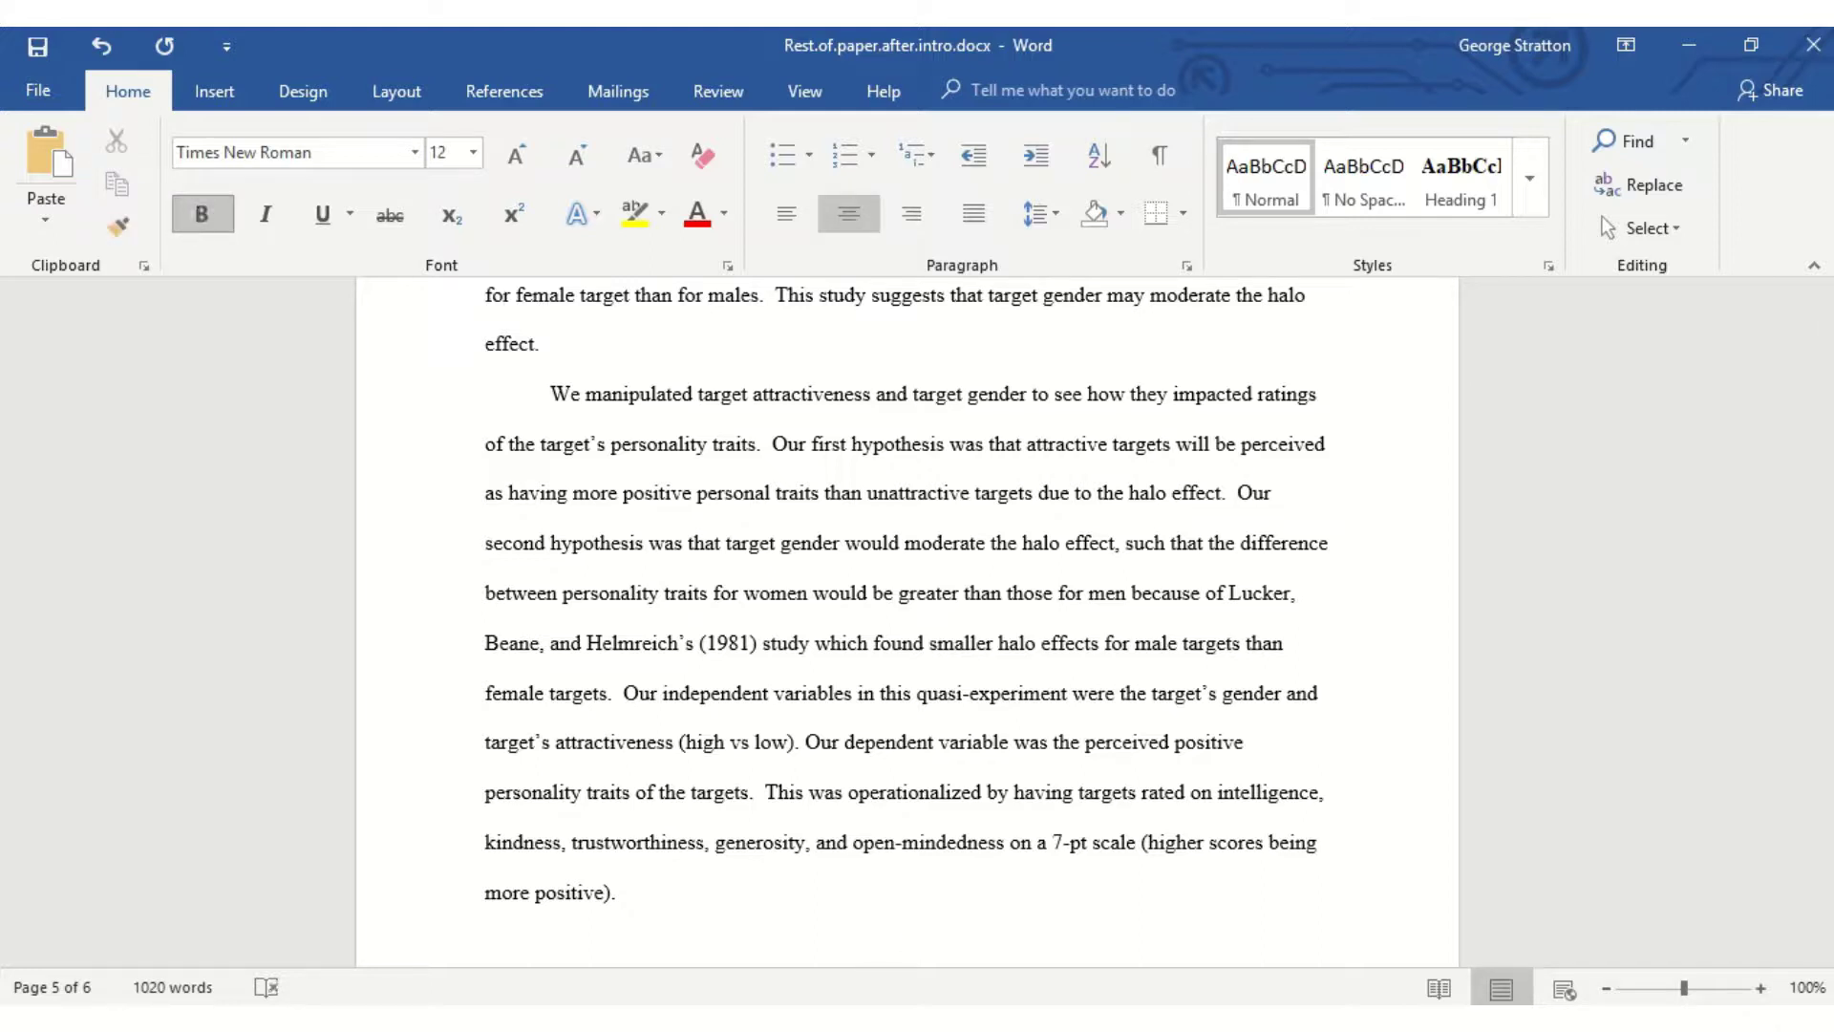
text(Methods)
key(Return)
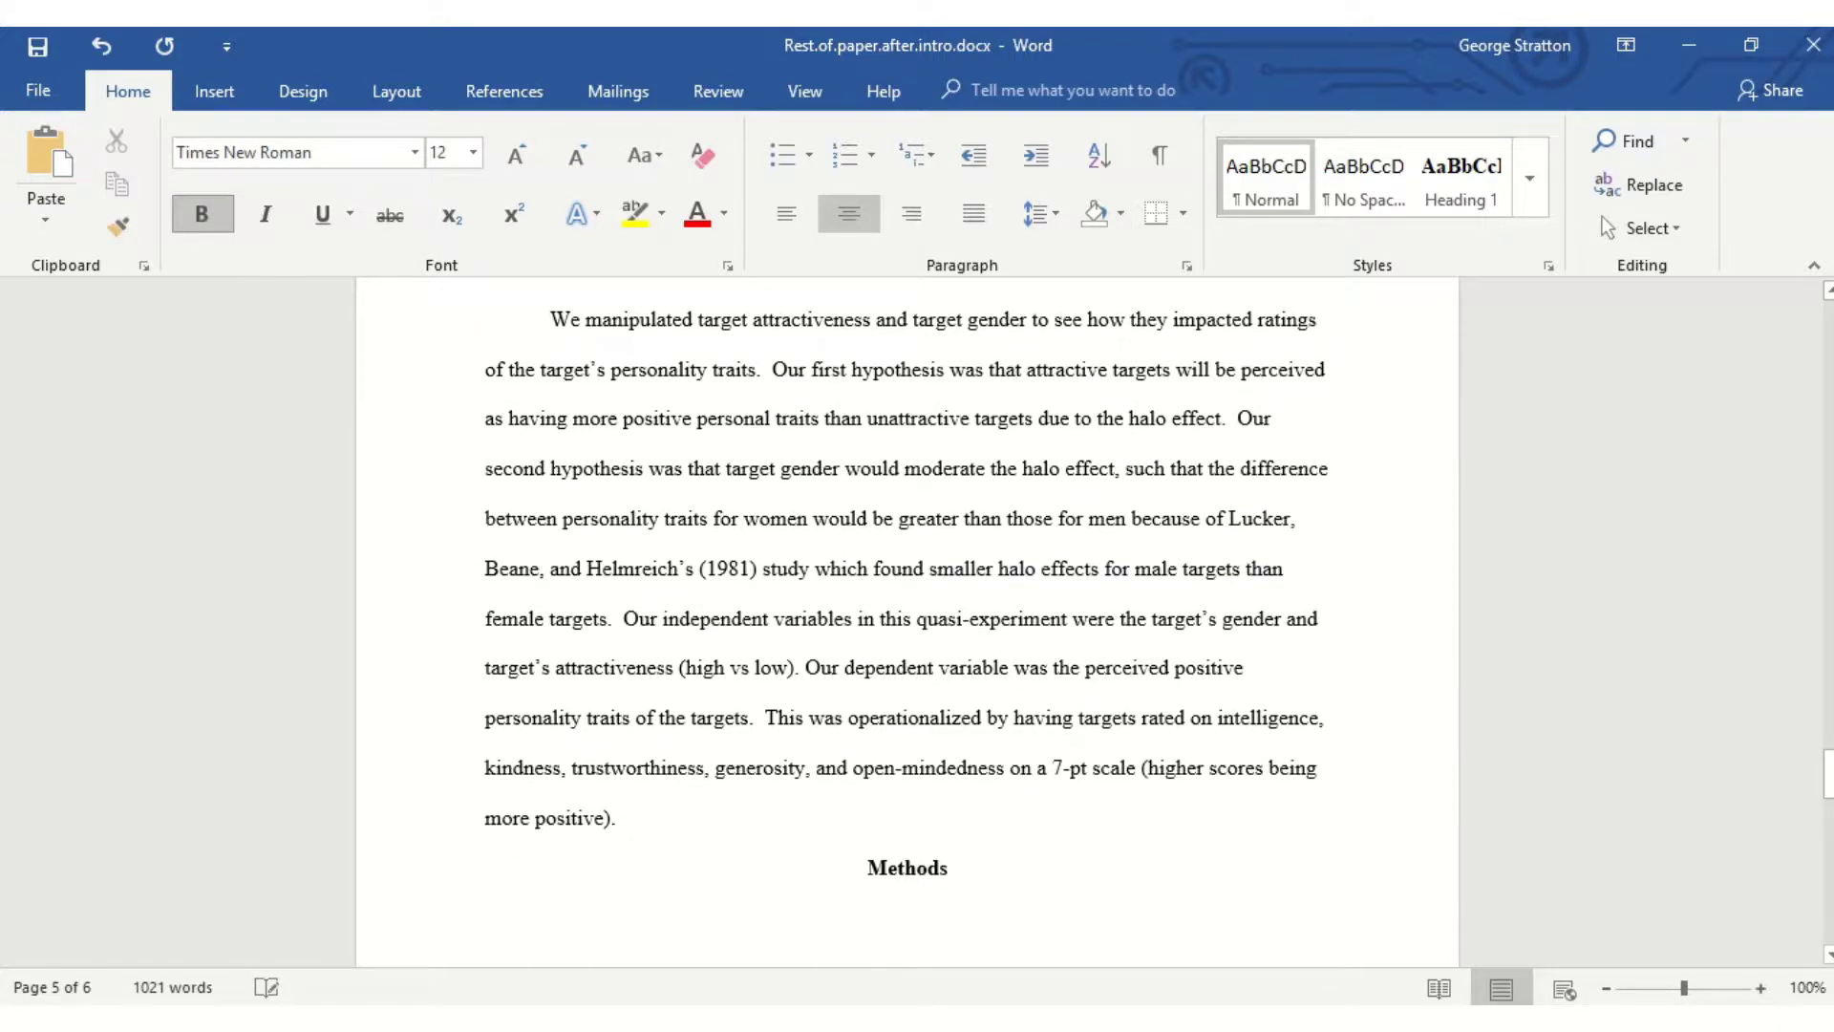
Add a left-aligned "Subjects" subheading below the Methods heading and format it bold and italic
click(200, 219)
click(783, 218)
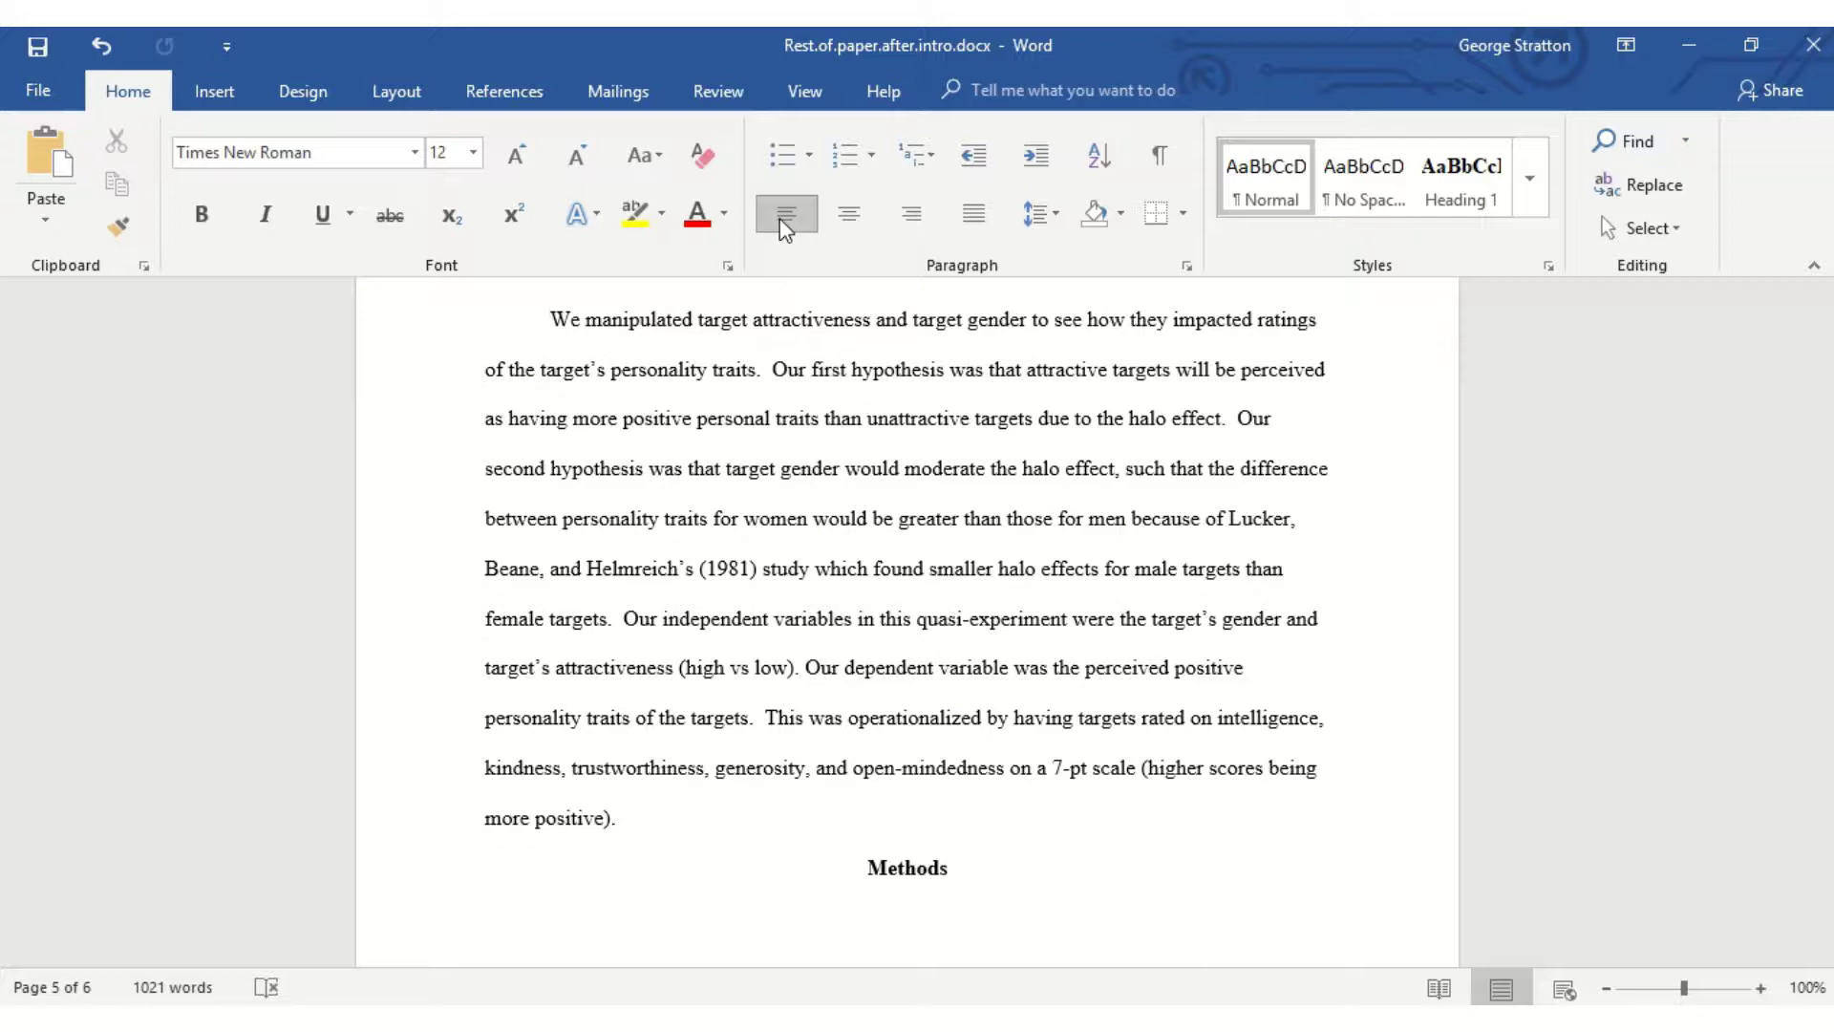
text(Subjects)
key(Return)
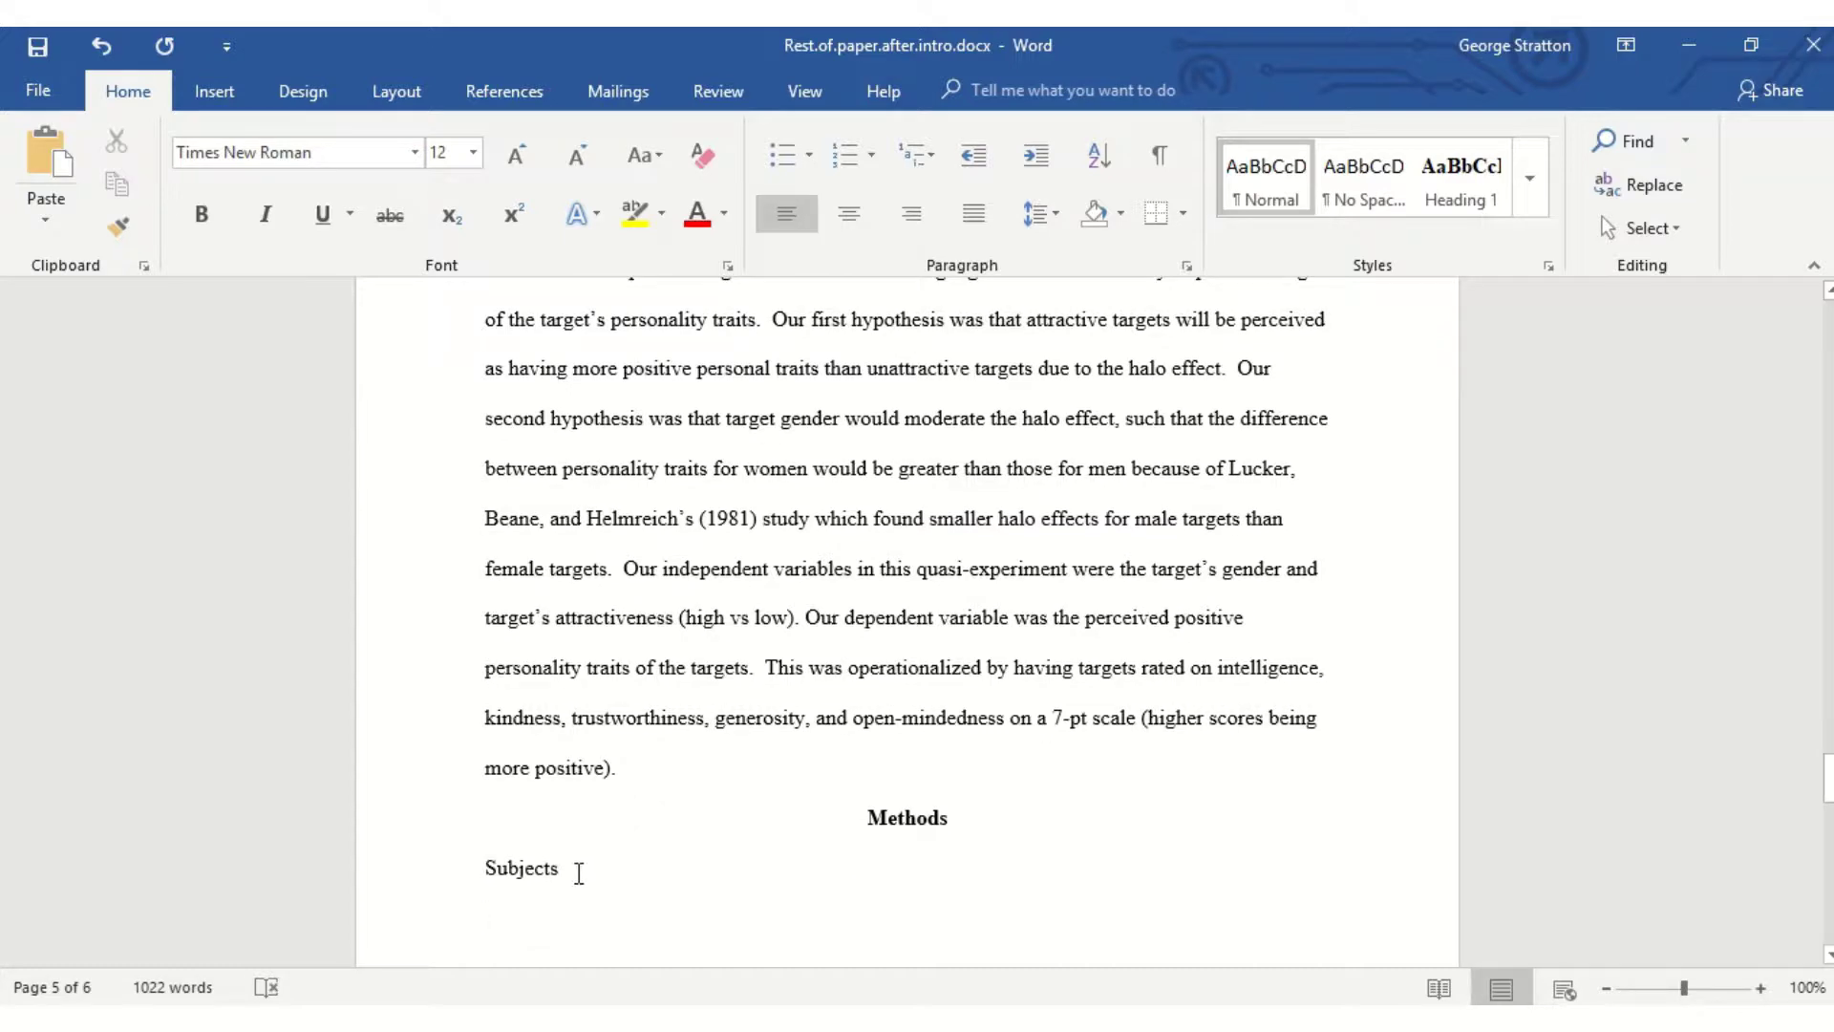
double_click(519, 869)
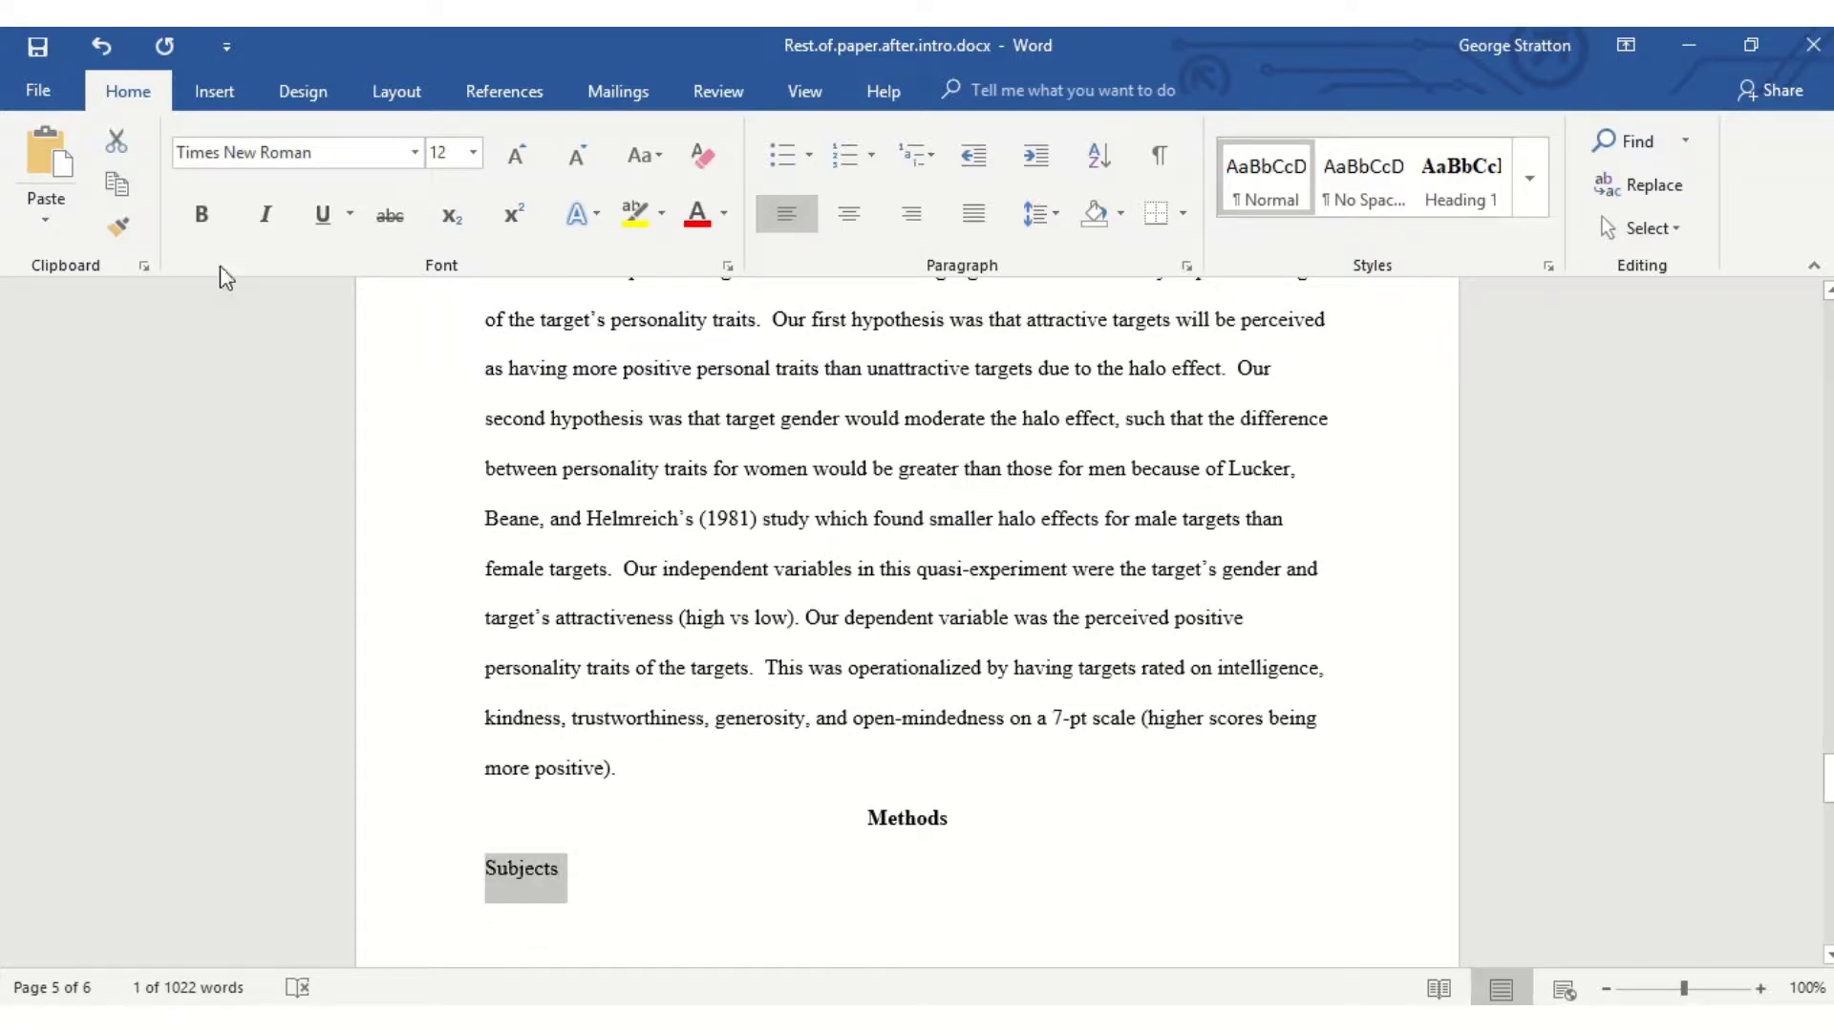
click(201, 214)
click(268, 216)
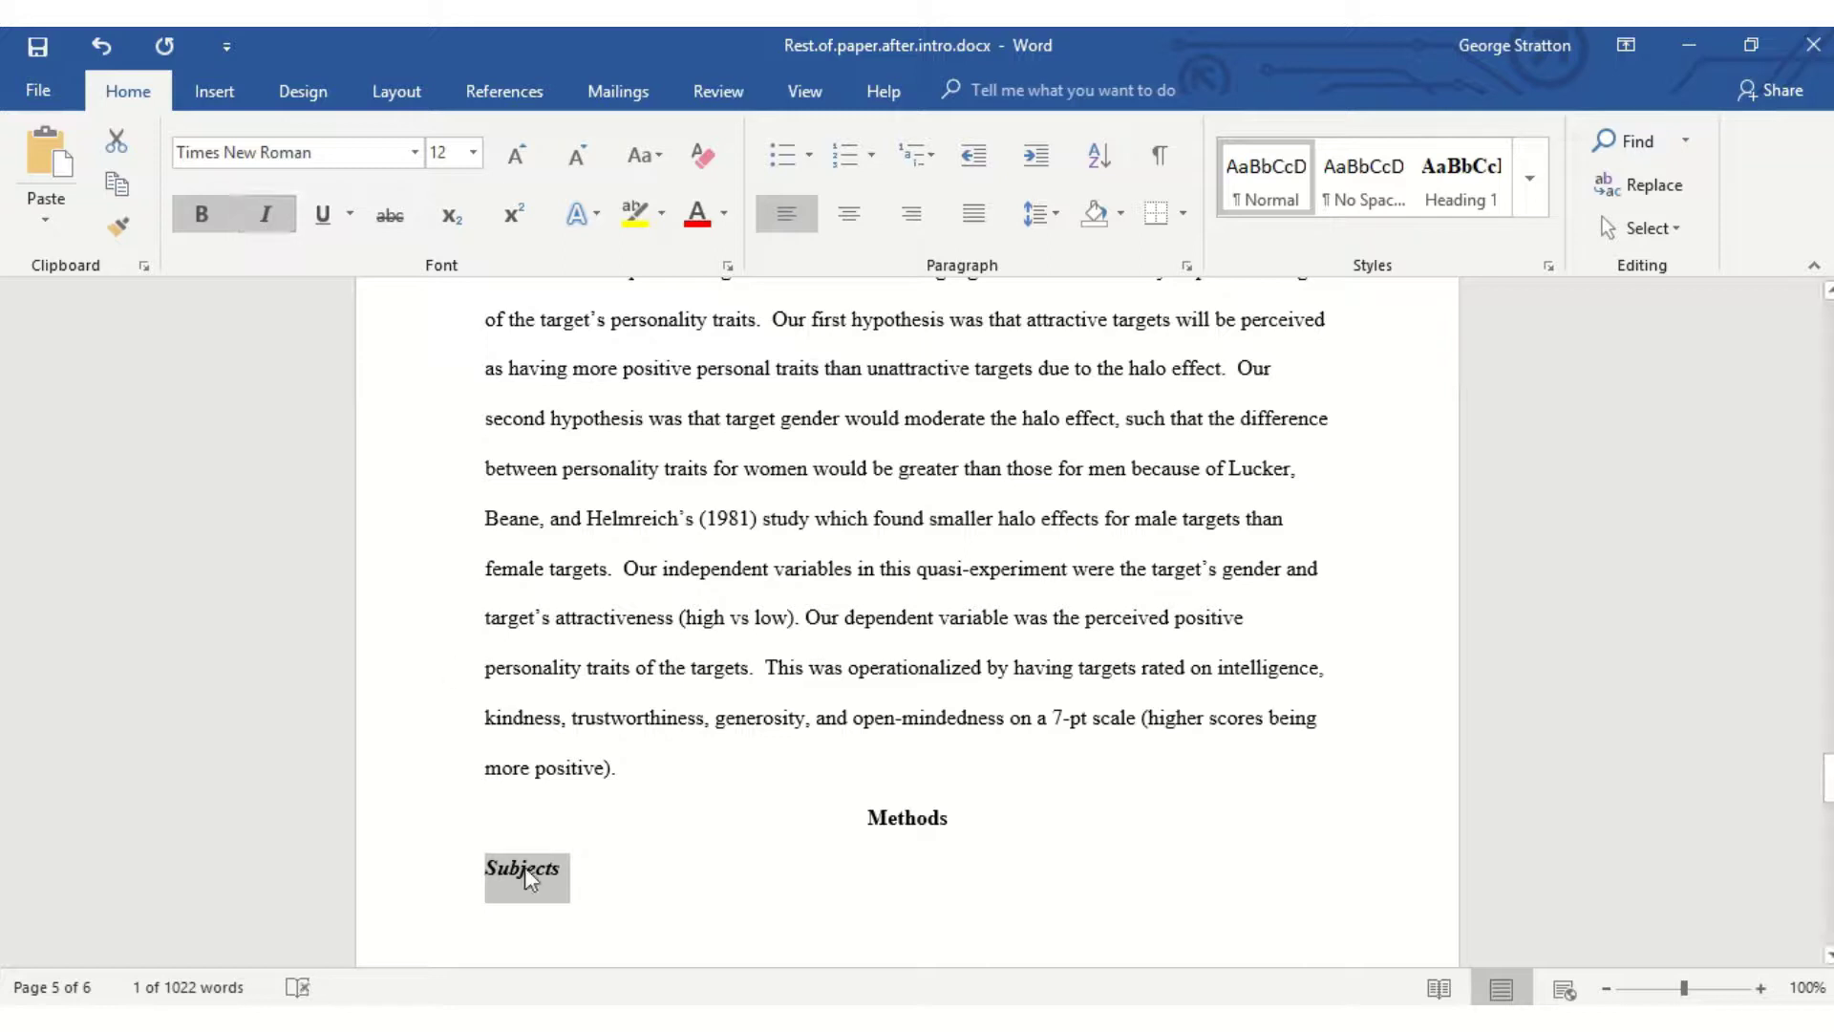
Start an indented paragraph under Subjects: "How many people were in your study. State what their age, gender, and racial backgrounds were."
click(548, 924)
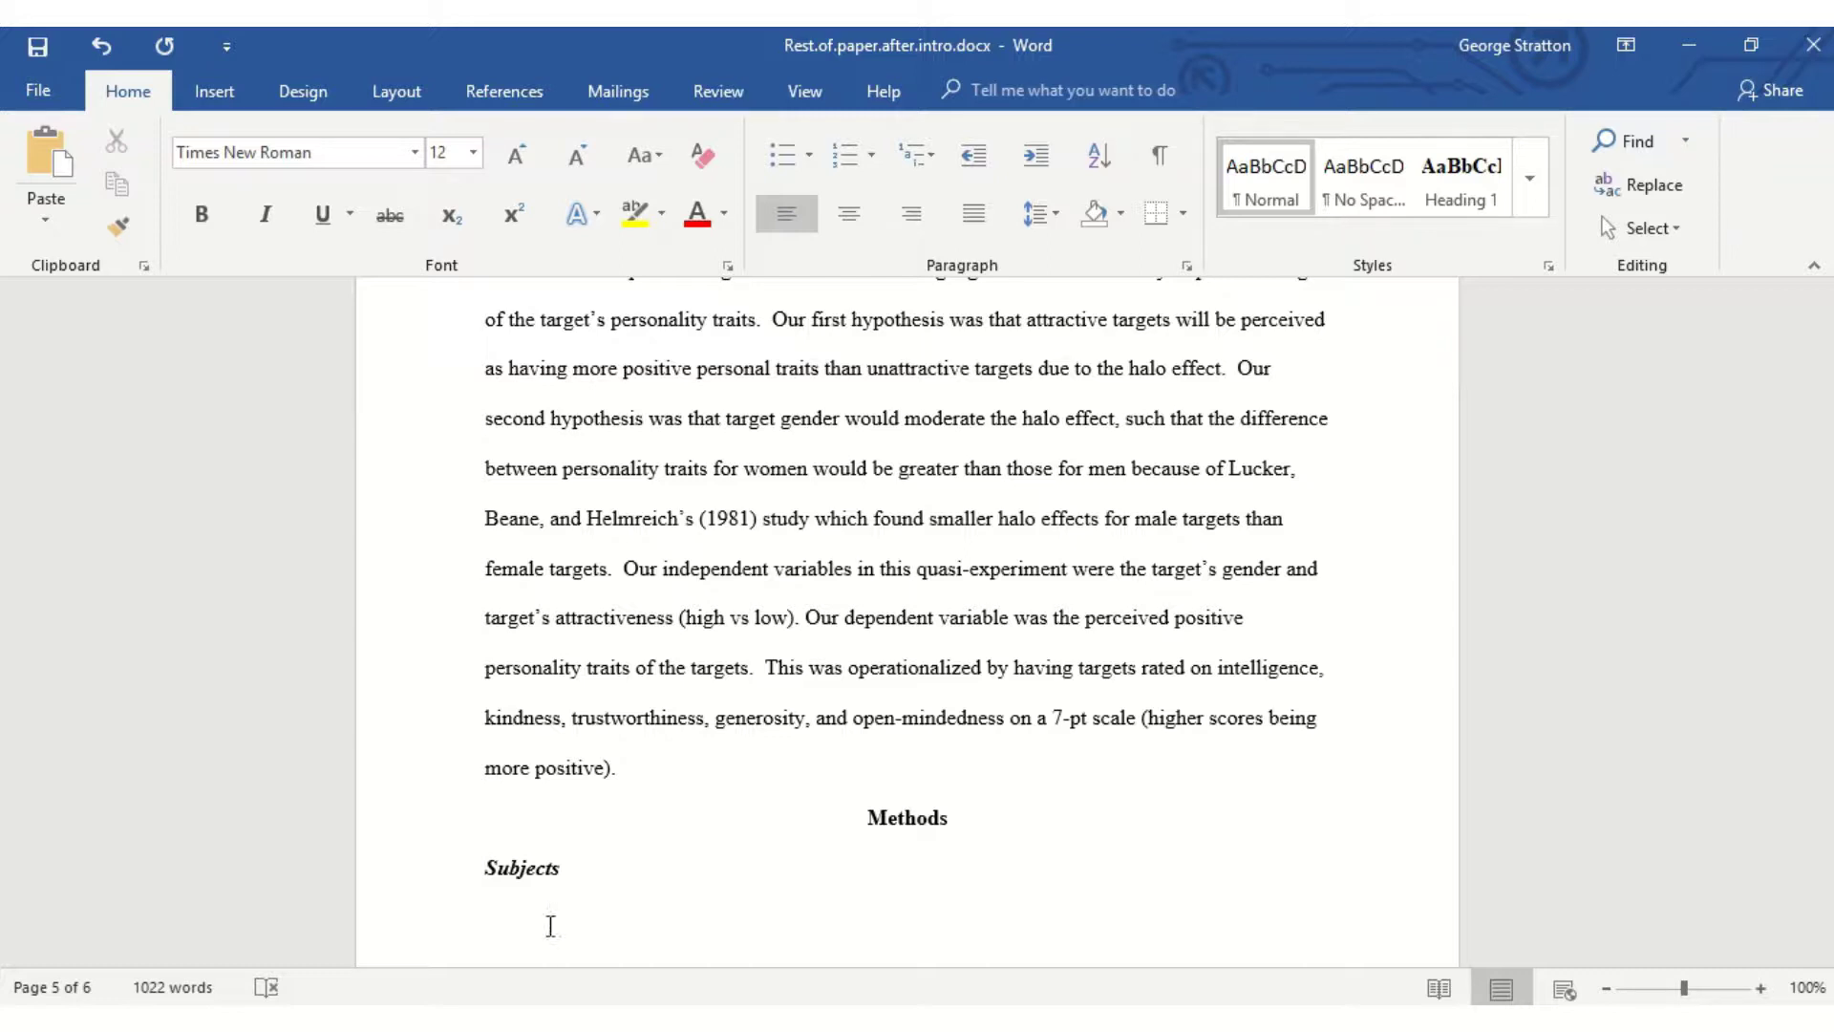
text(How many people)
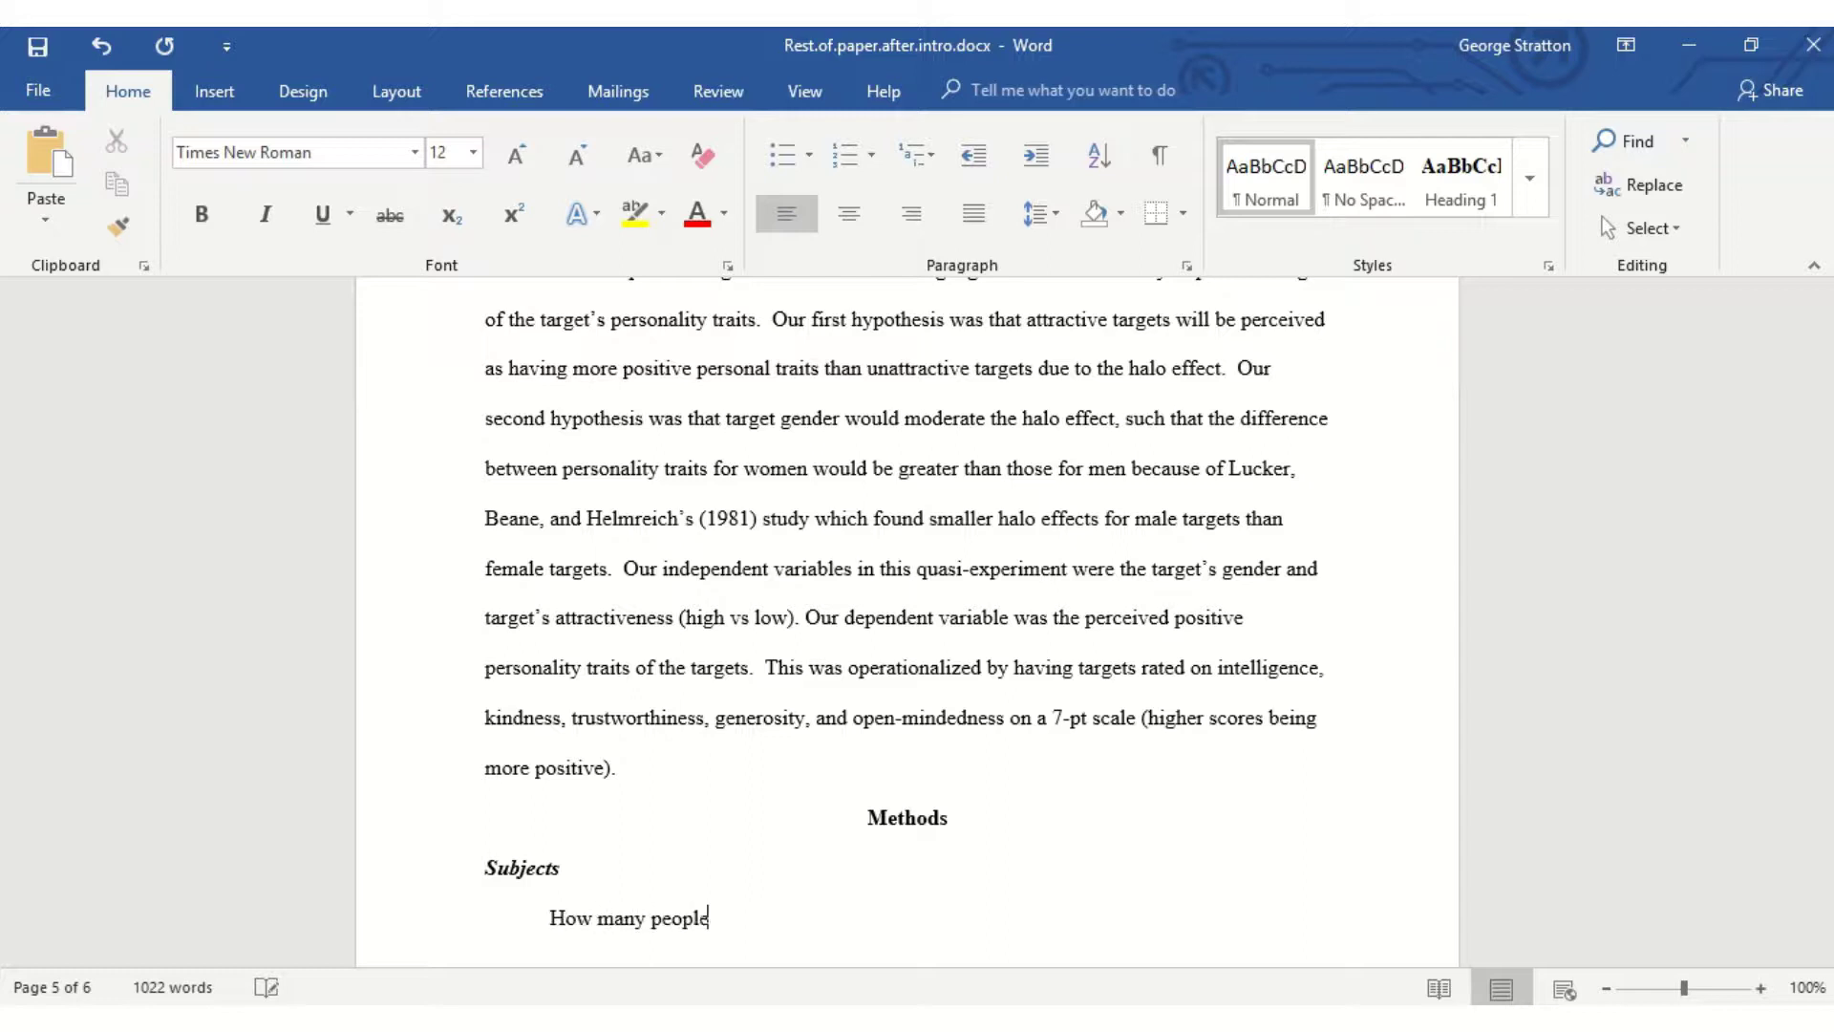
text( were in your study.  W)
key(BackSpace)
text(State)
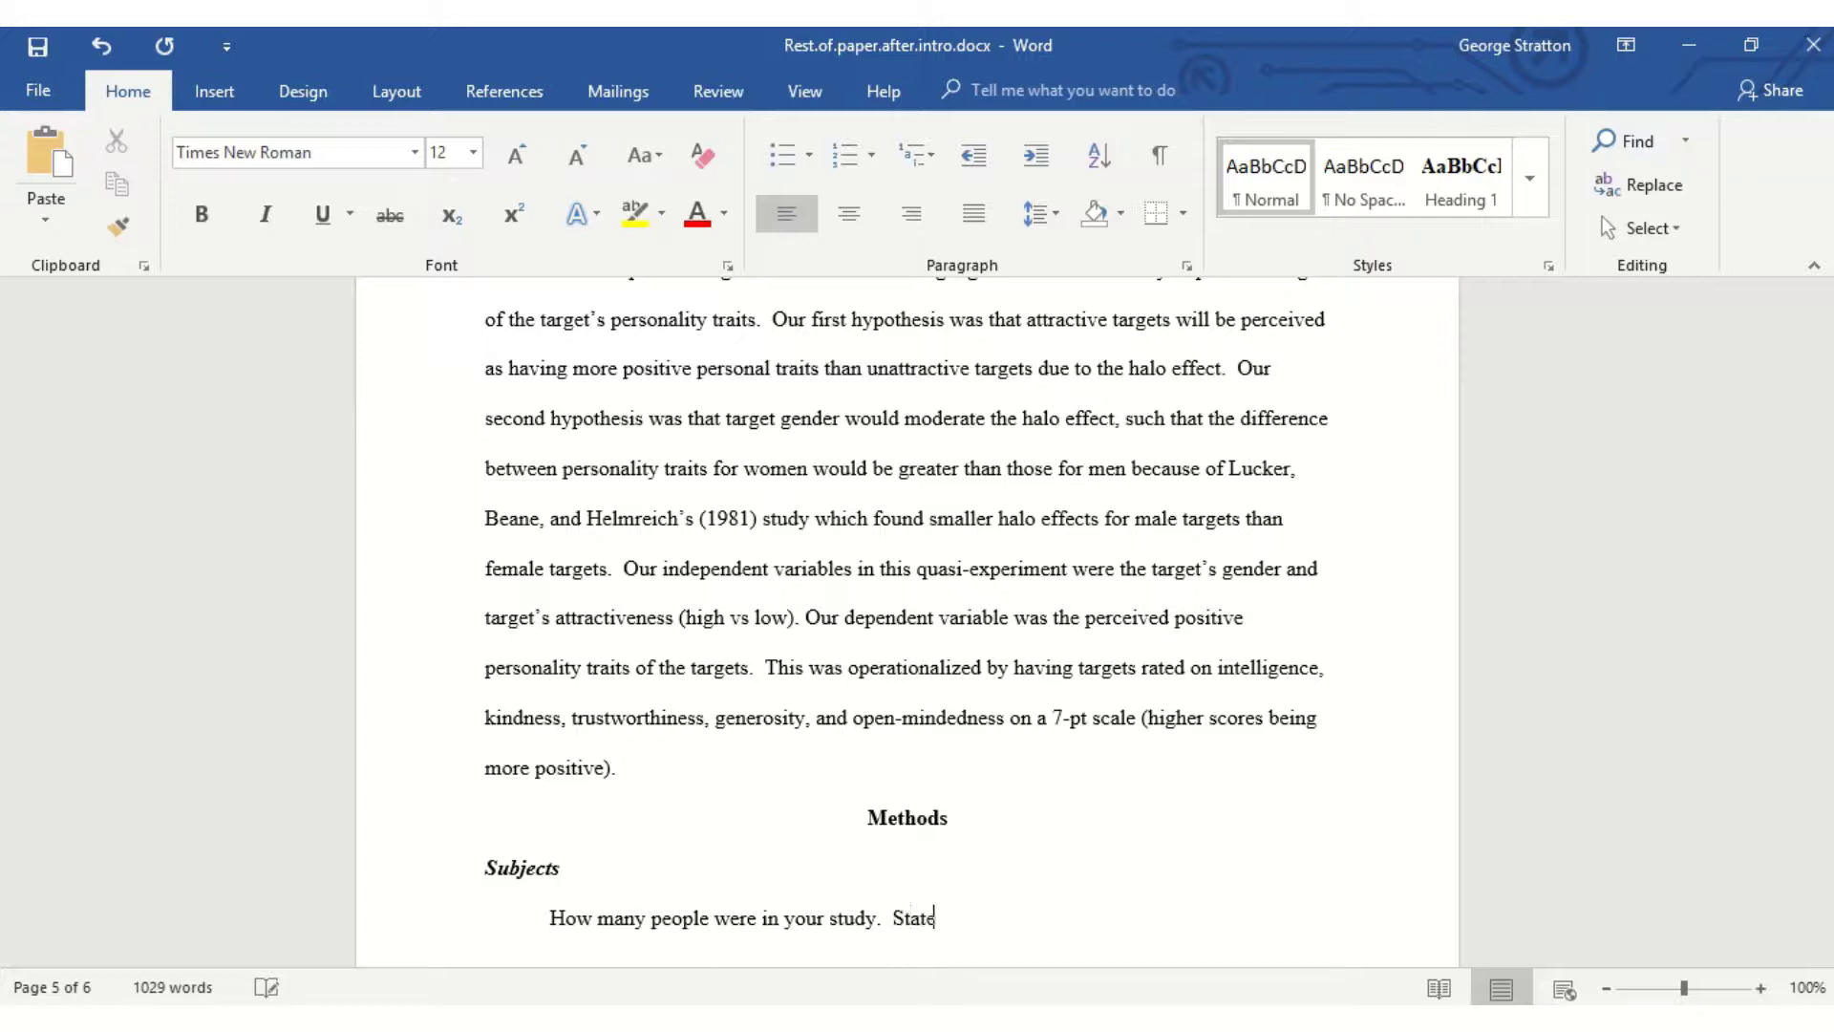
text( what their age, gender, and ra)
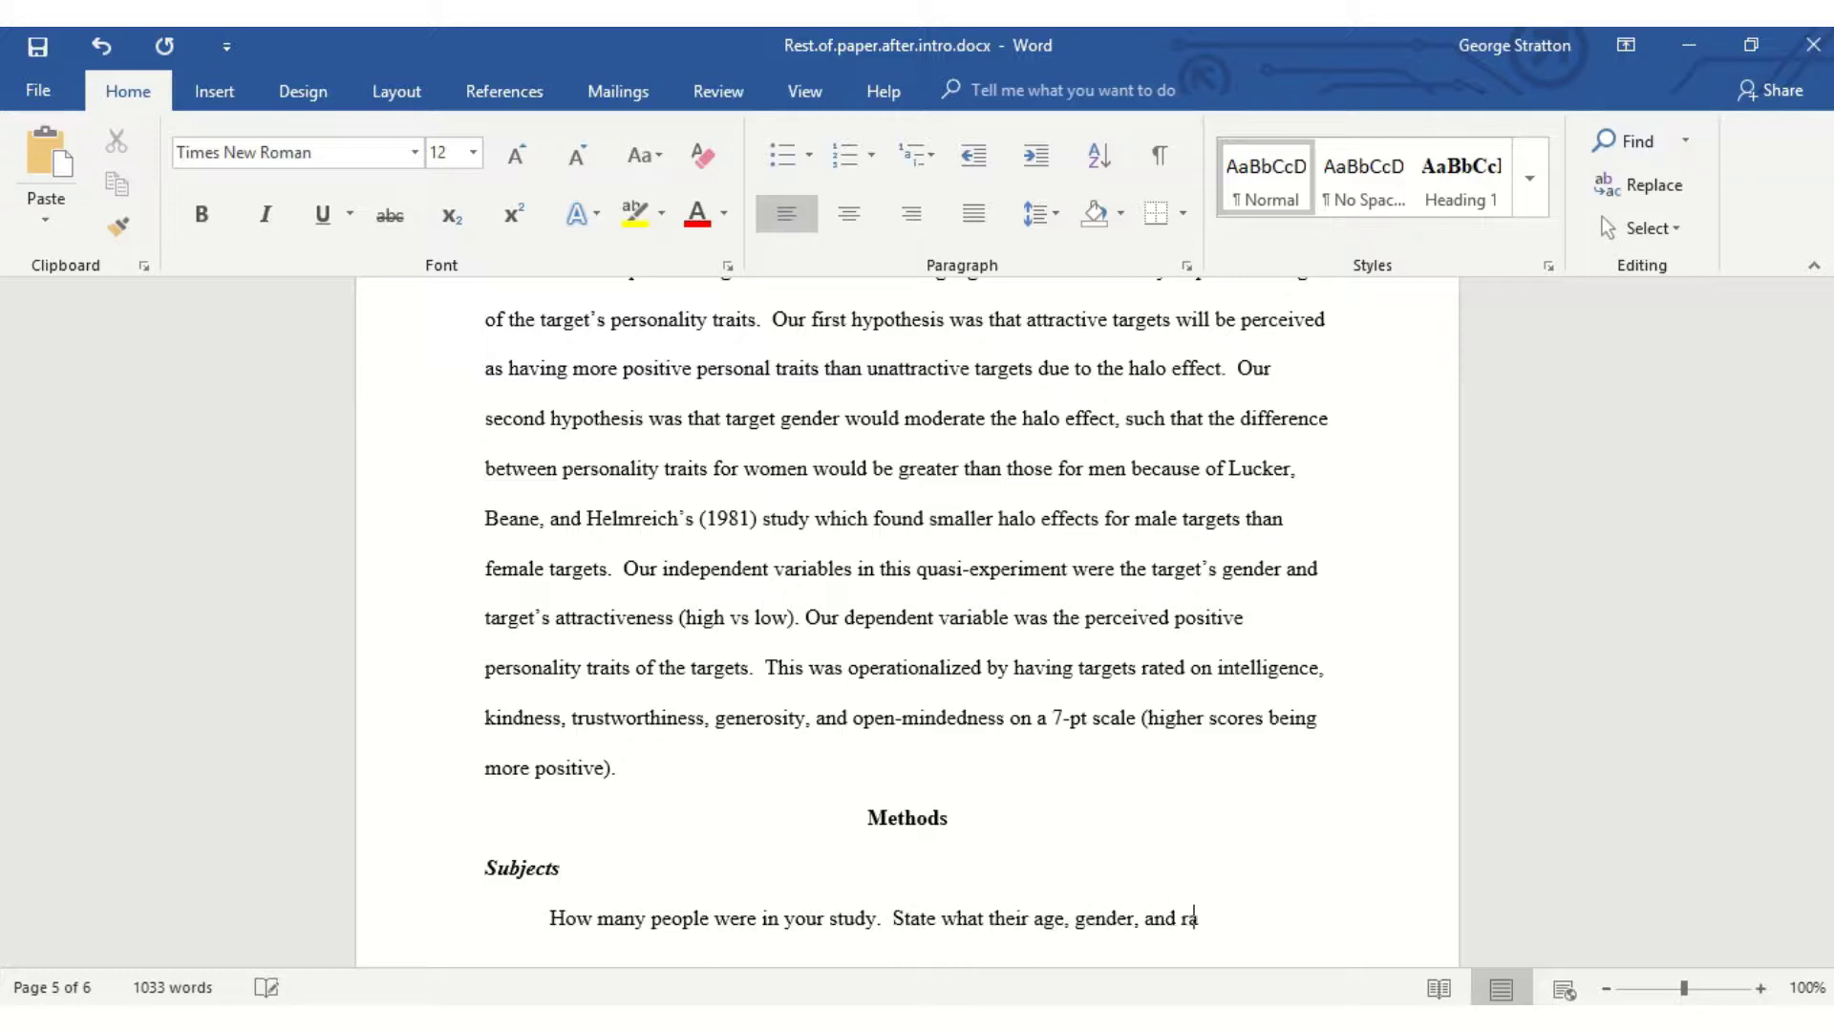
text(cial back)
text(grounds were. )
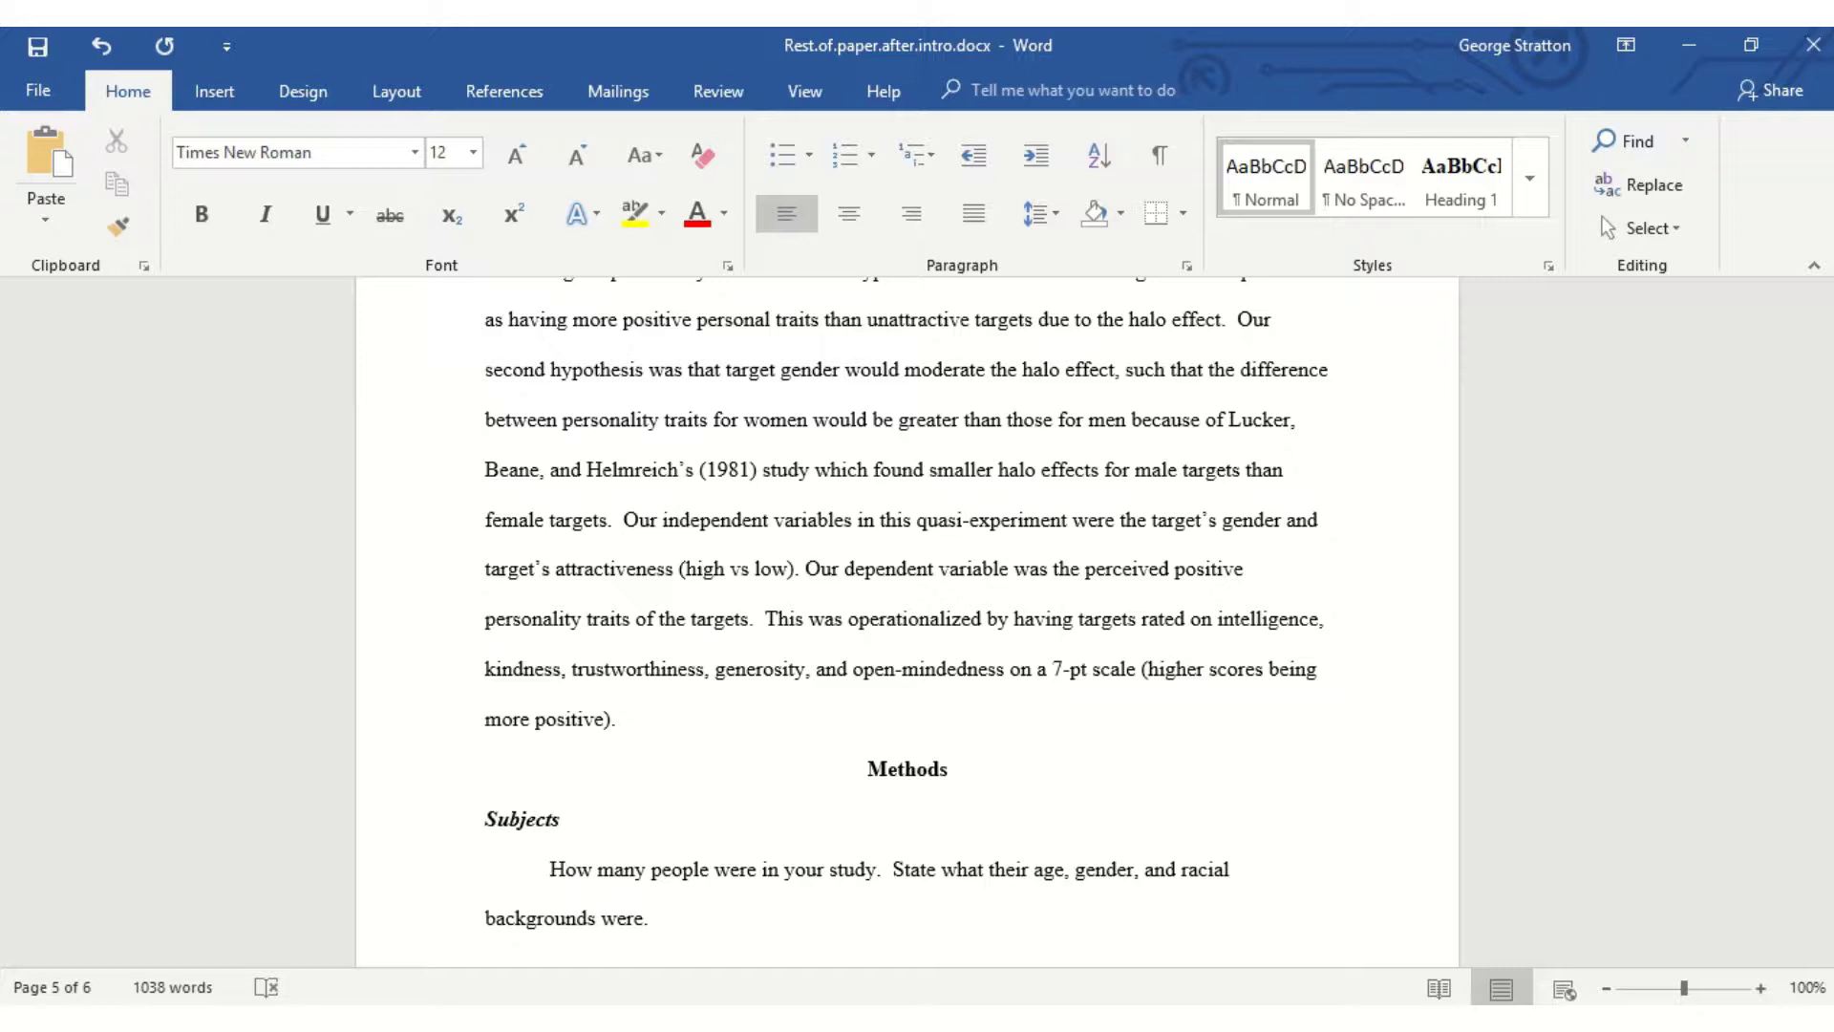
Continue the Subjects paragraph with "State where you found them. State how you recruited them for the study."
text( State where you found )
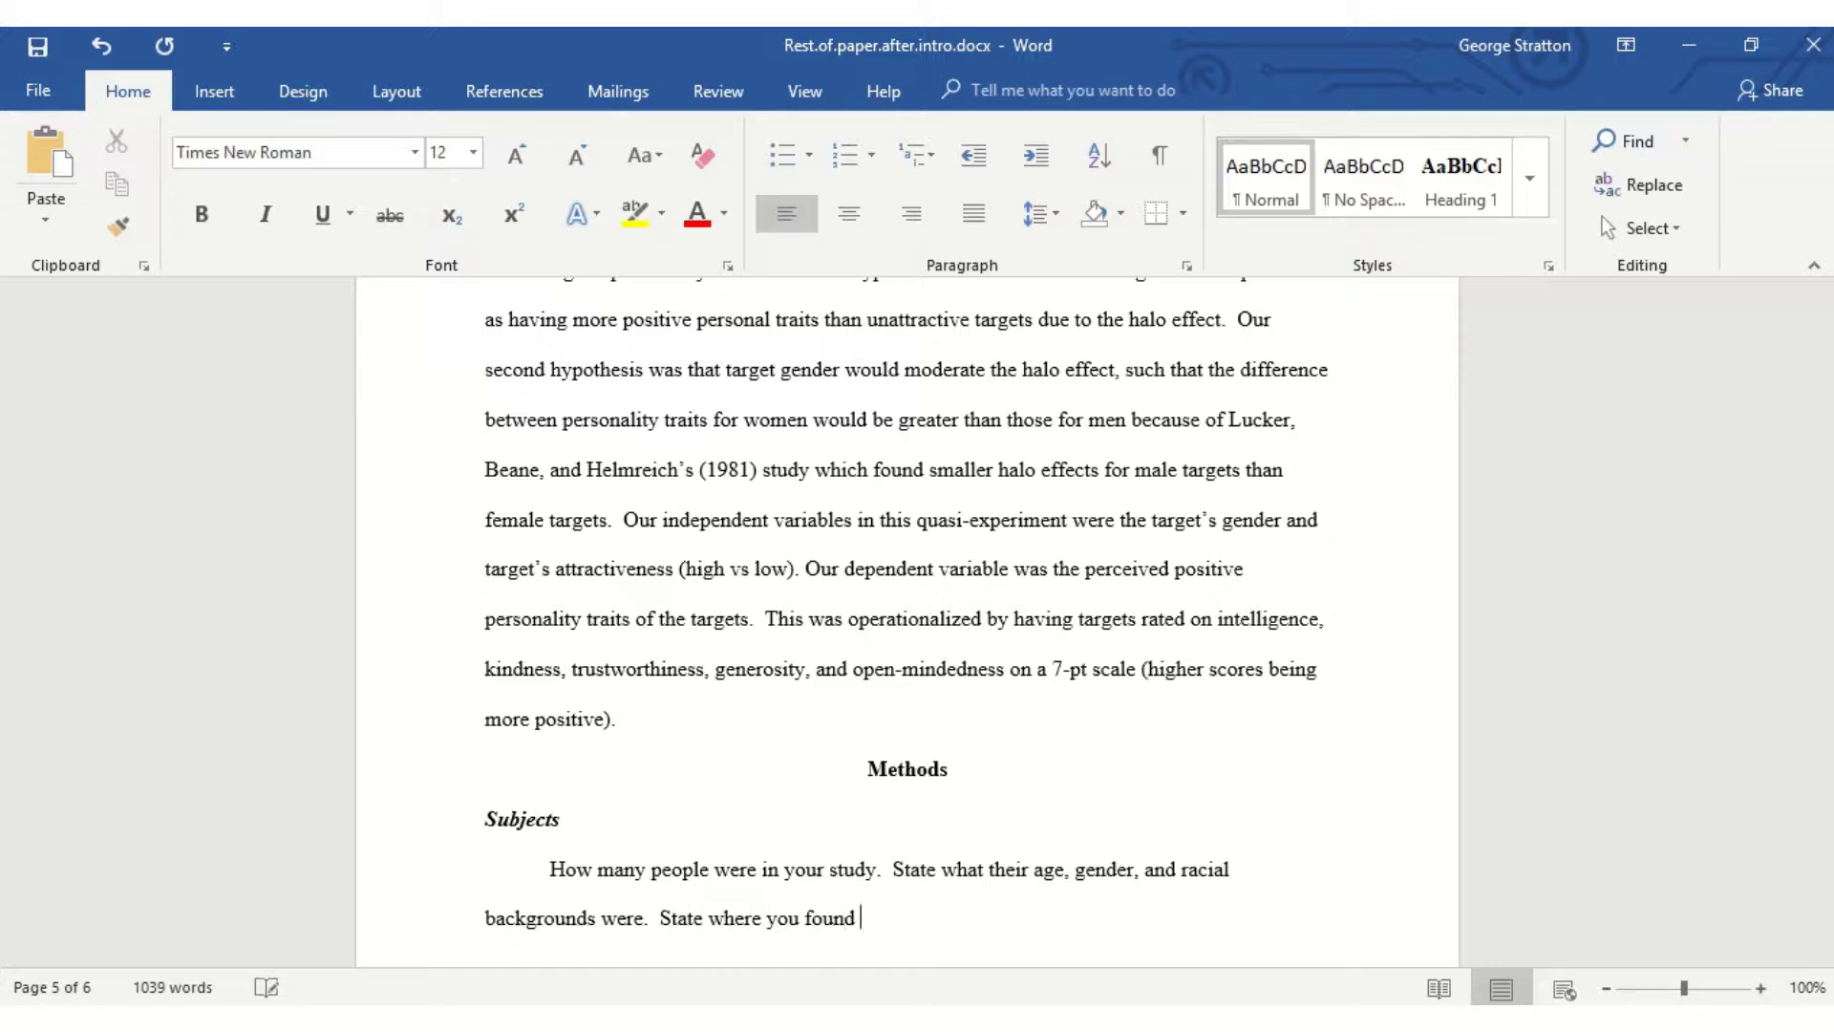
text(them.)
text(State how you re)
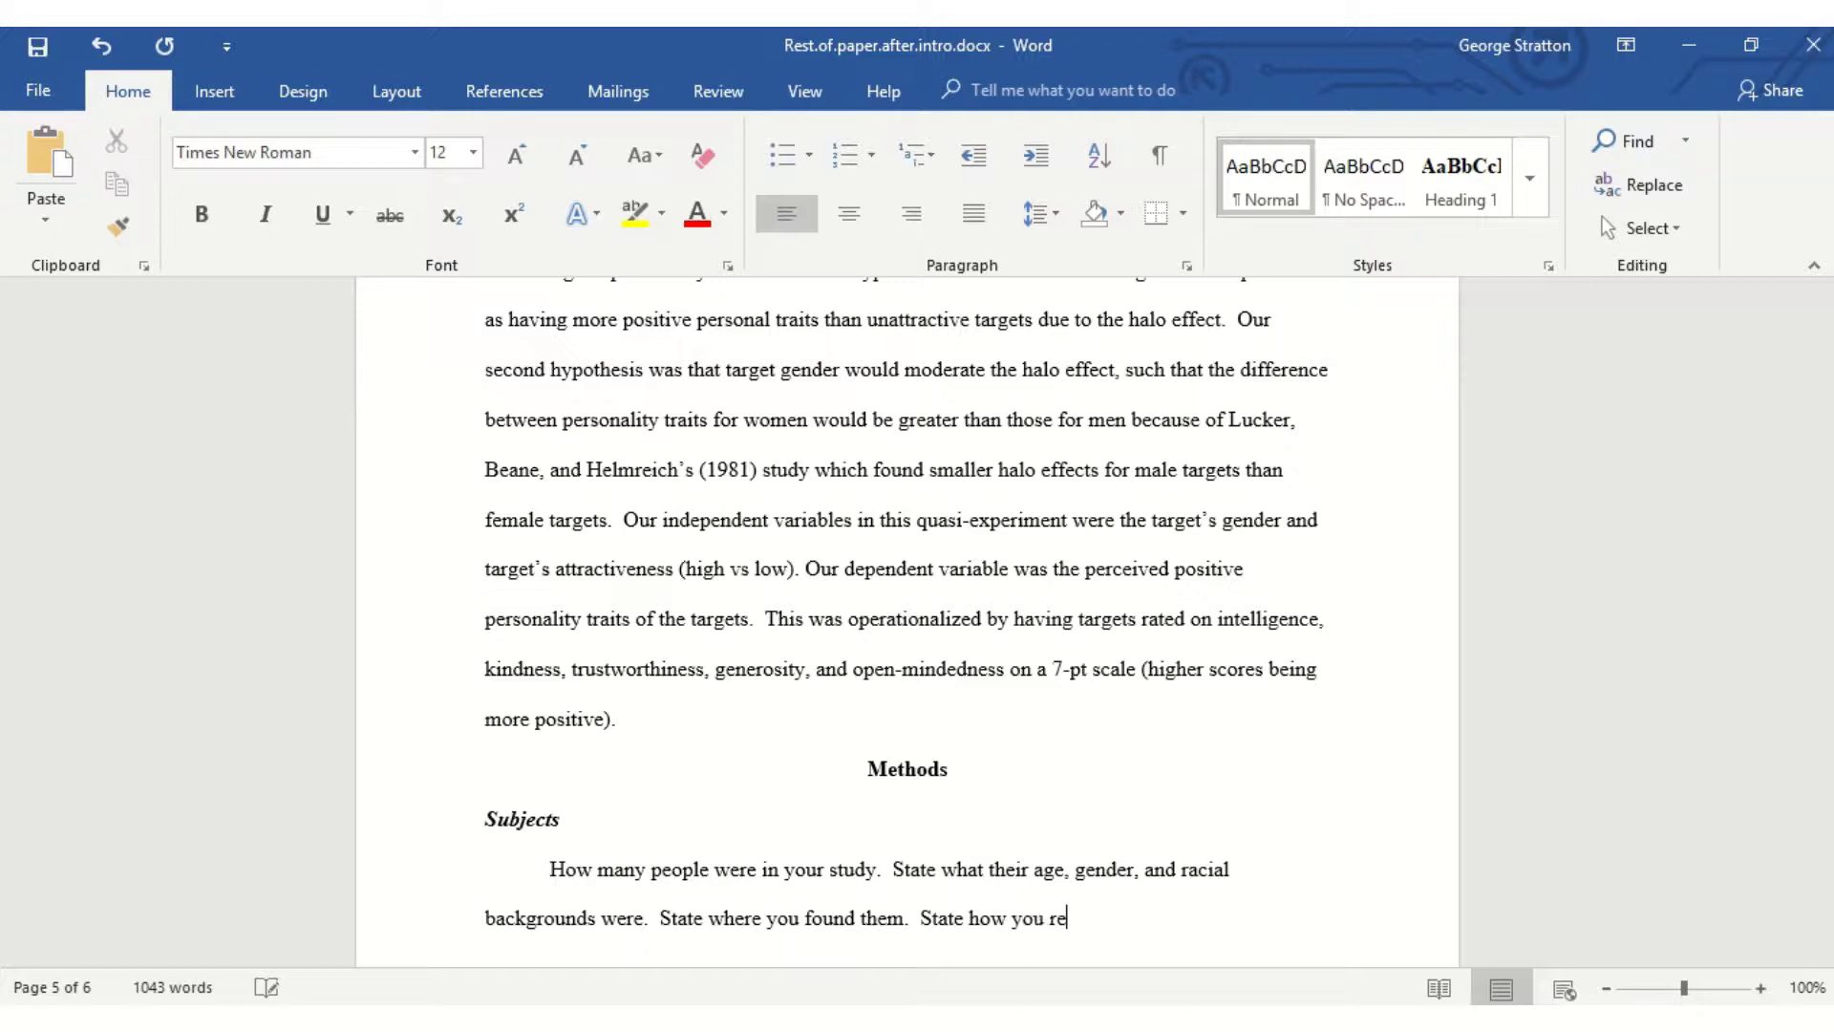
text(cruited them for the study.)
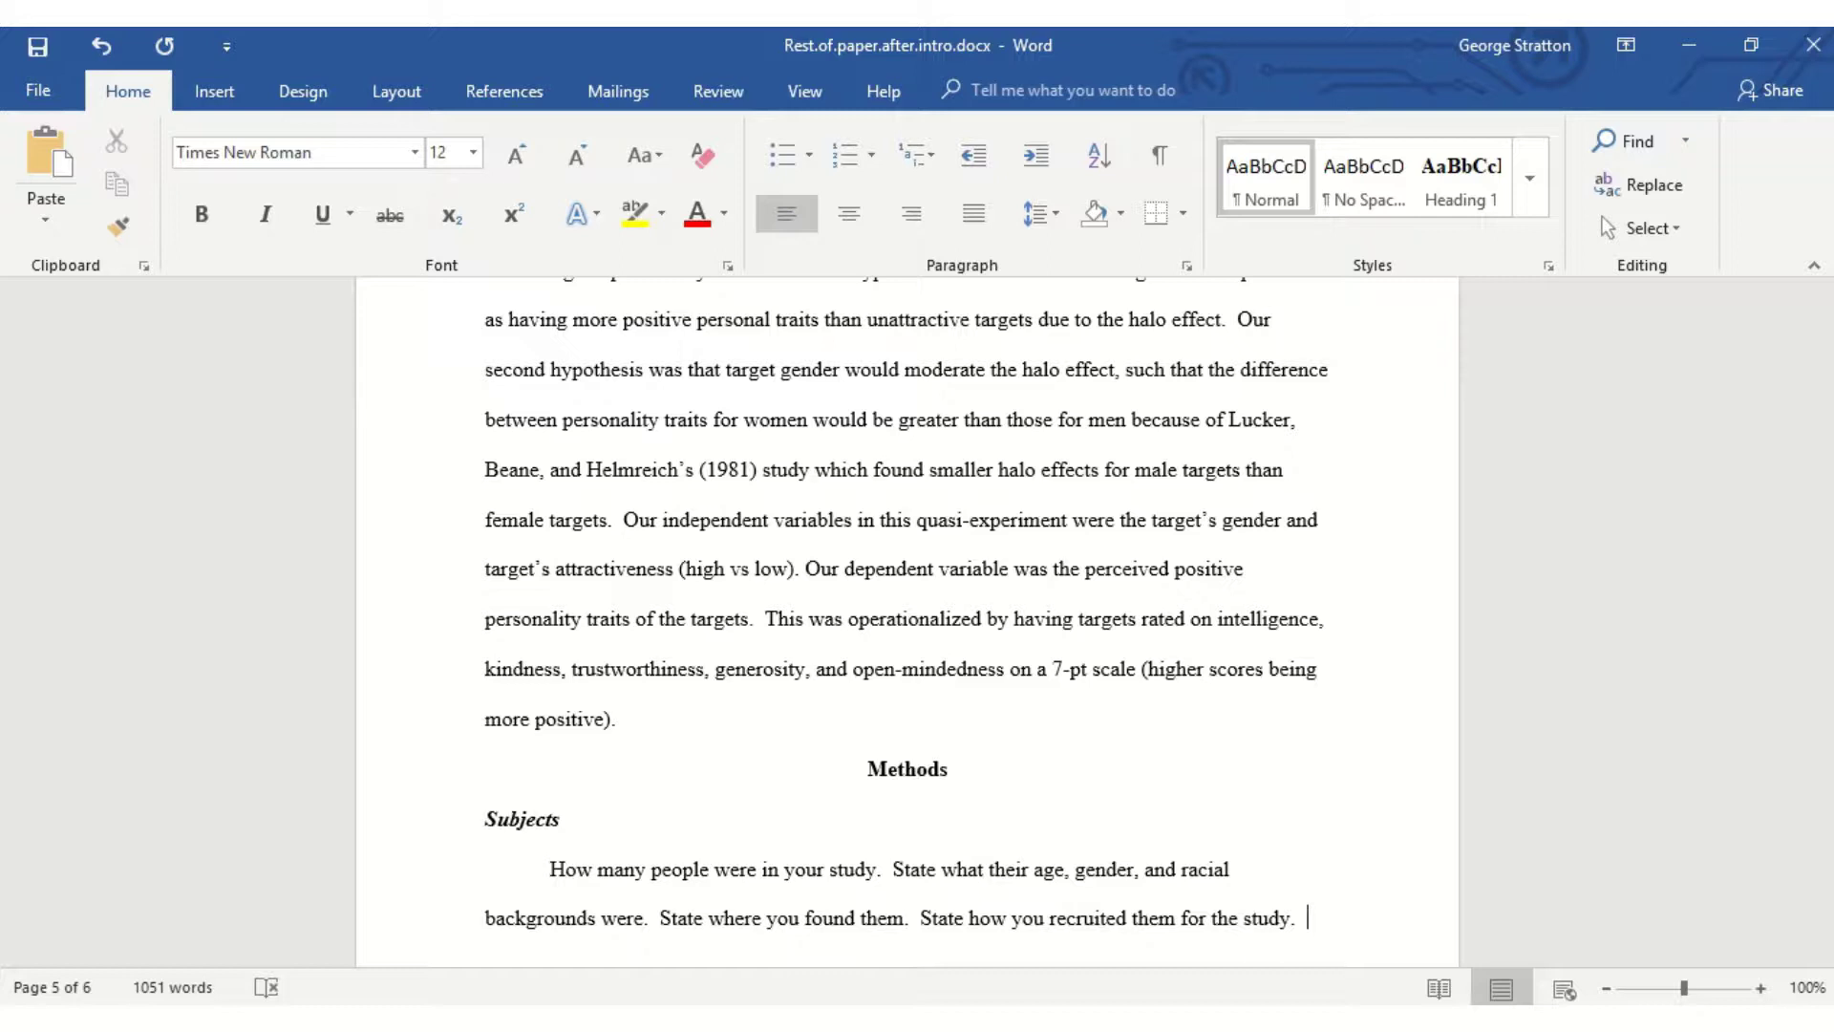
Add a "Procedures" subheading on a new line below the Subjects paragraph and format it bold and italic
key(Return)
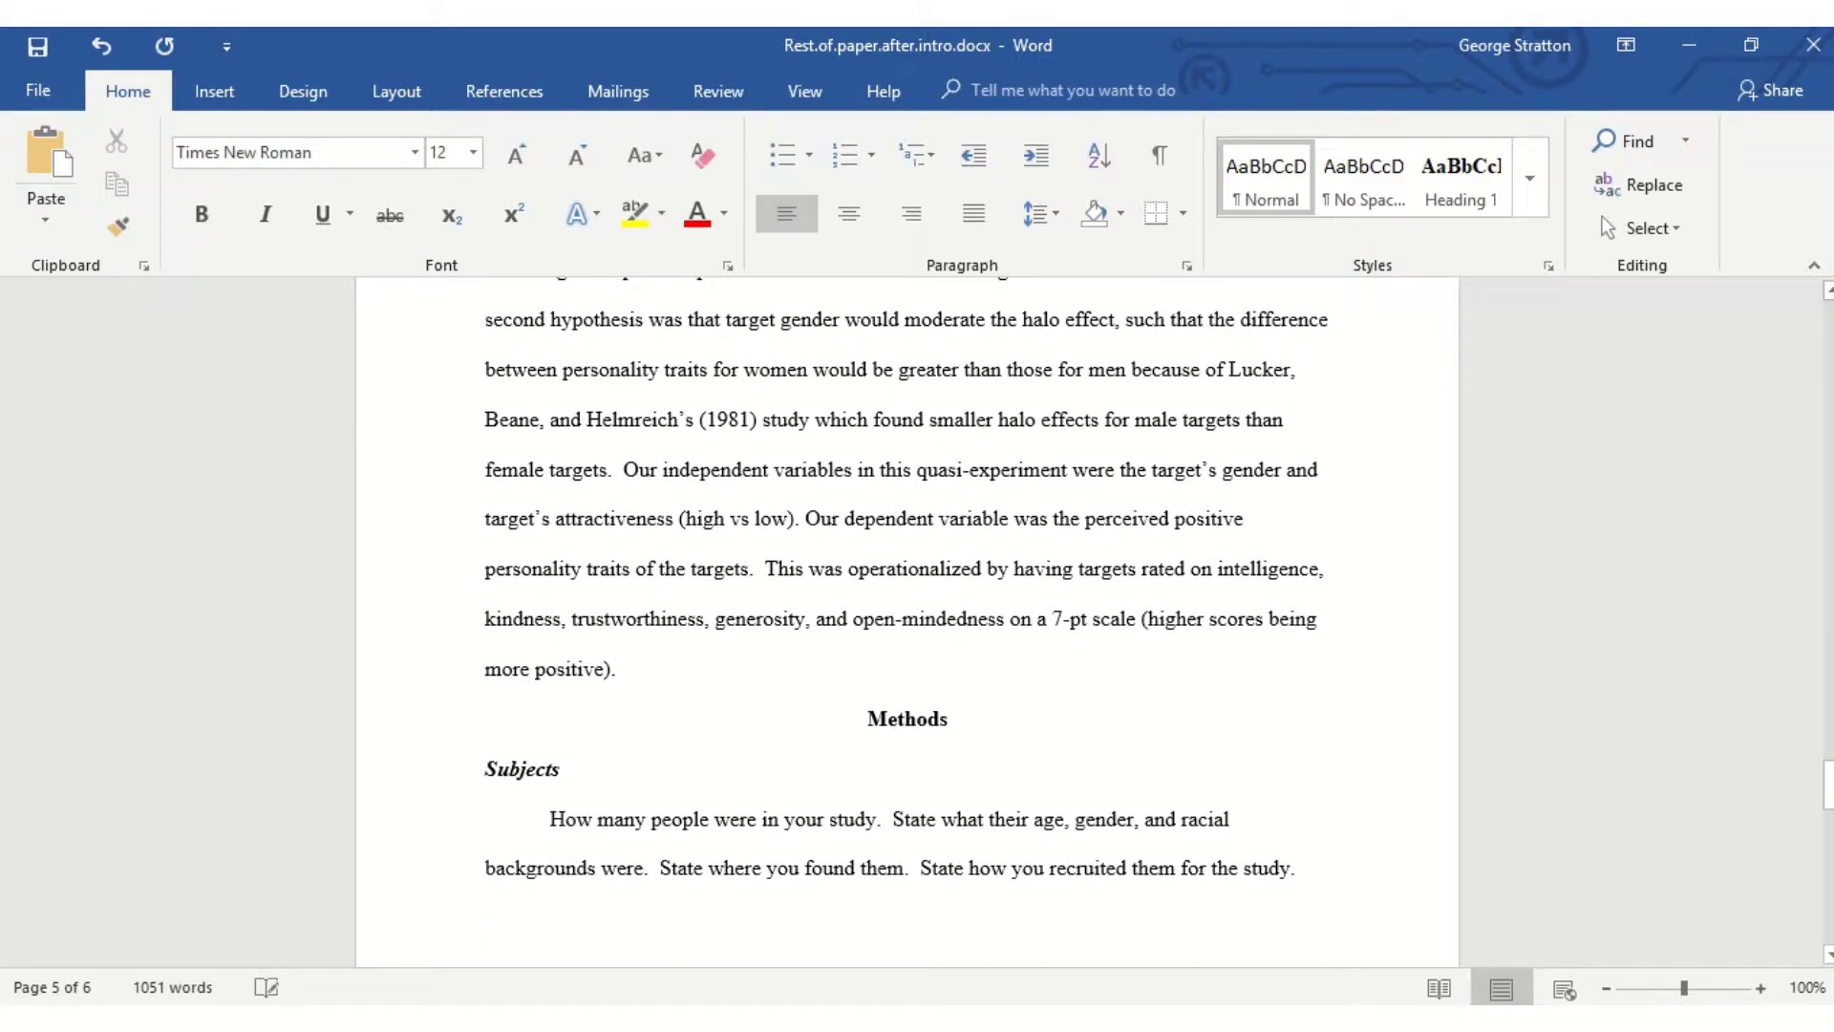
text(Procedure)
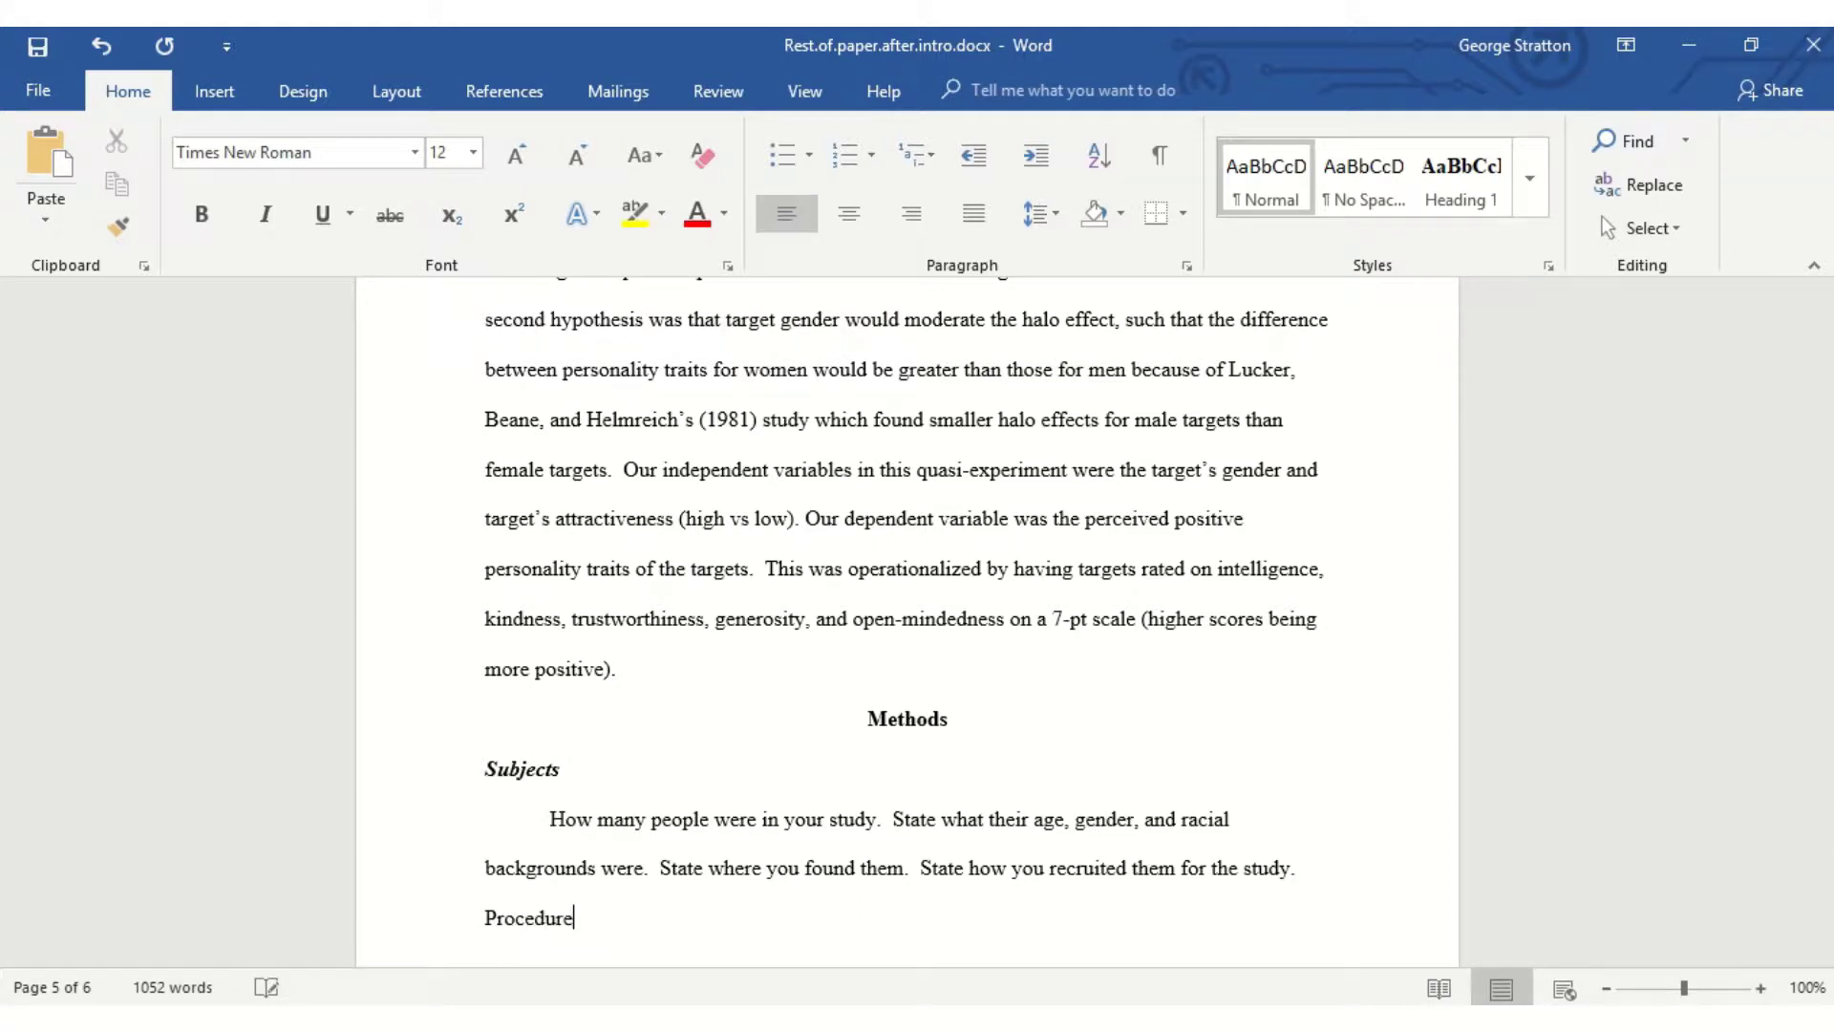
key(Return)
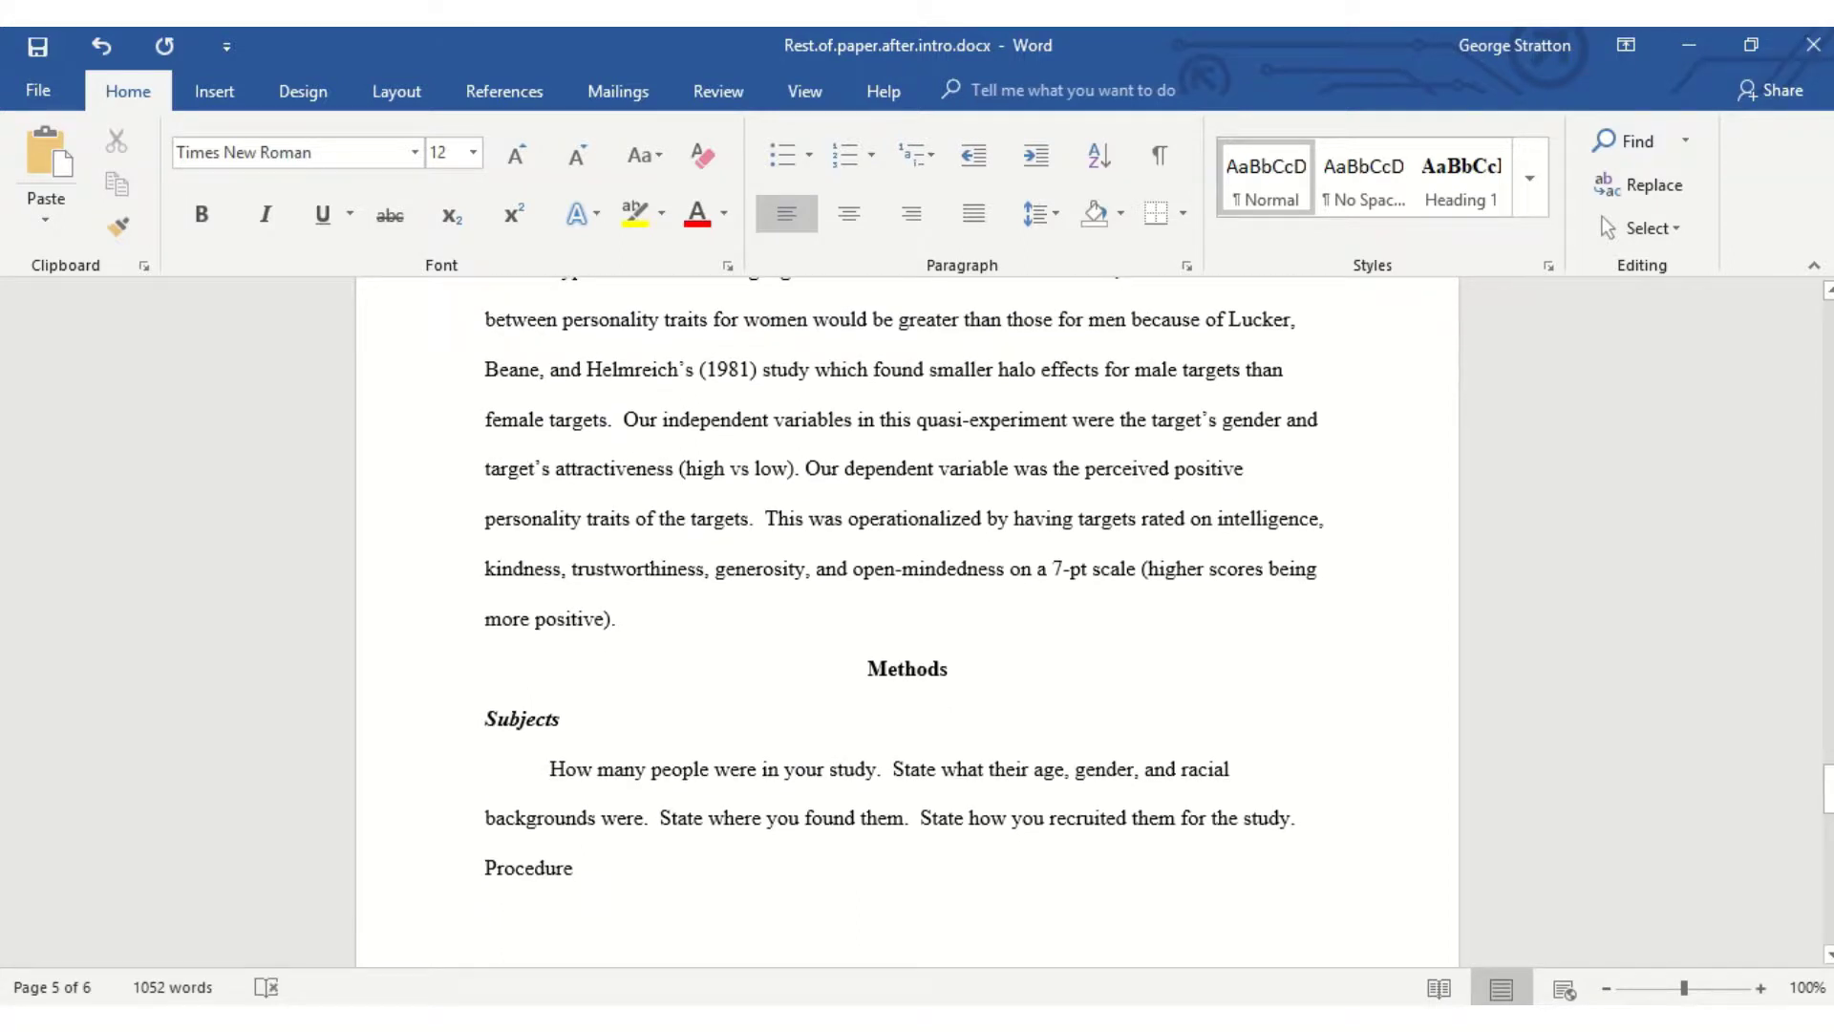
click(599, 871)
text(s)
triple_click(480, 867)
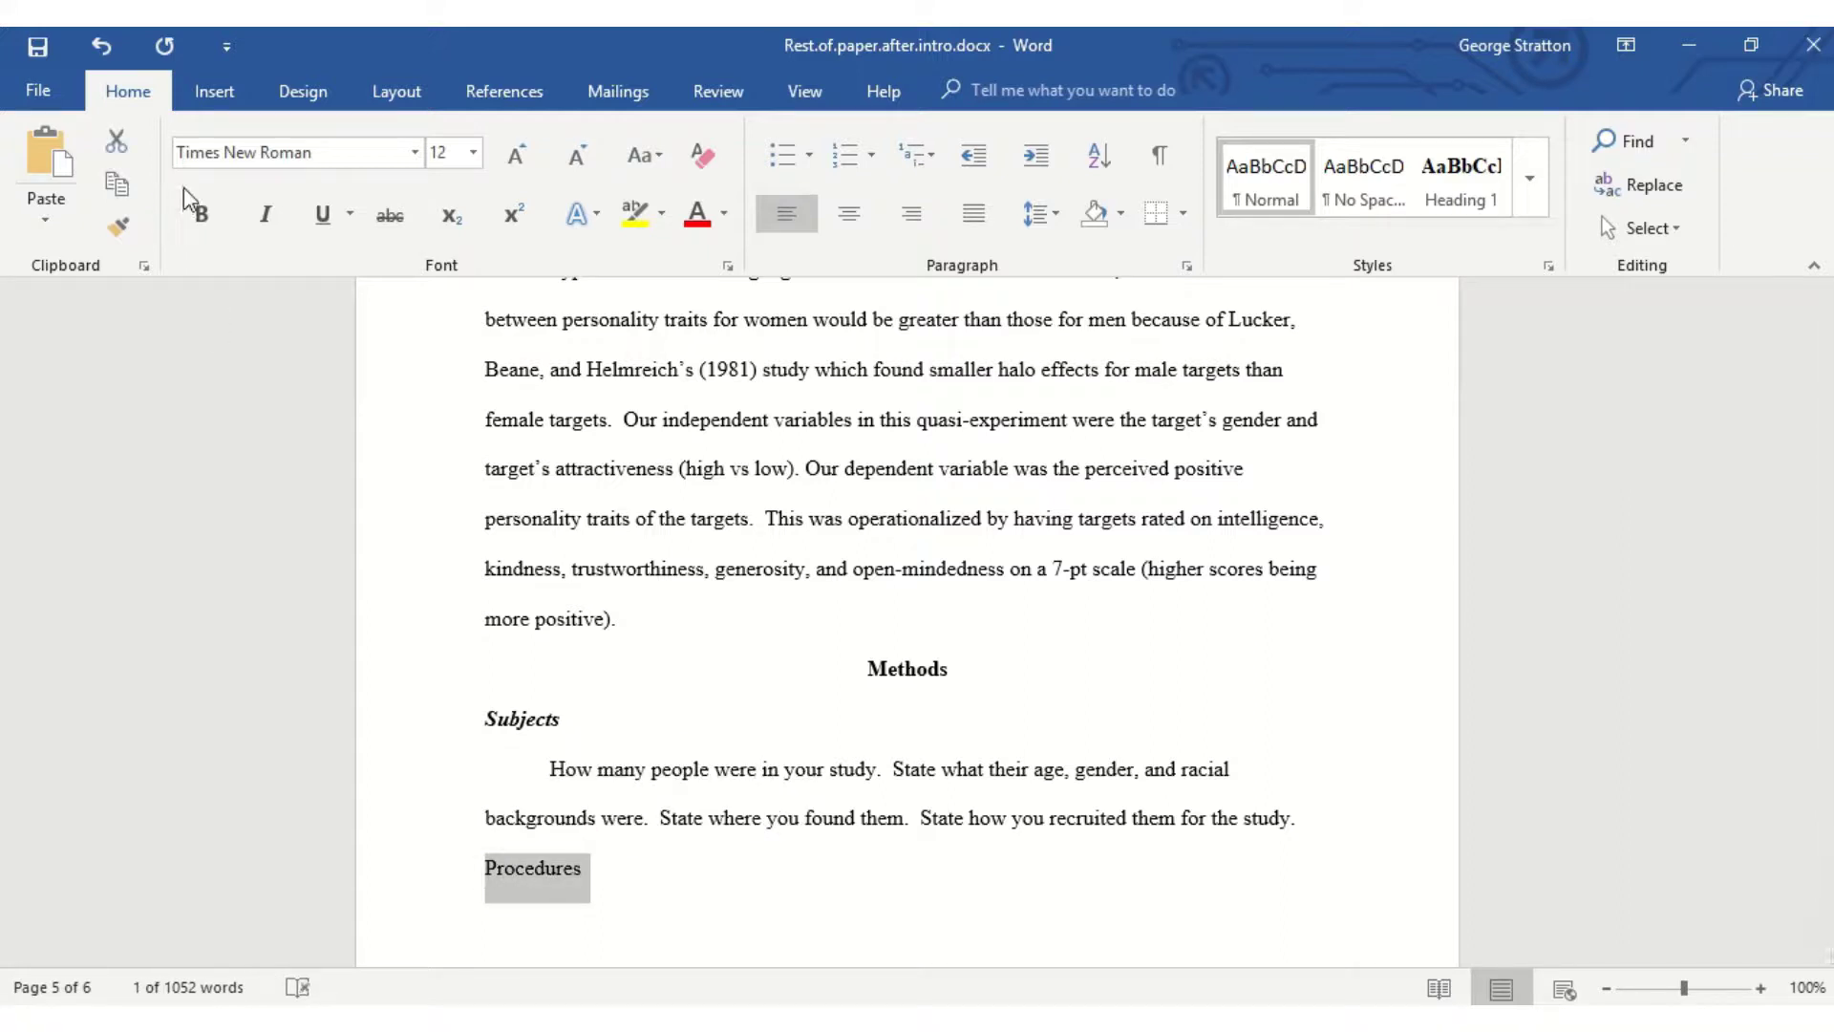
click(201, 215)
click(268, 212)
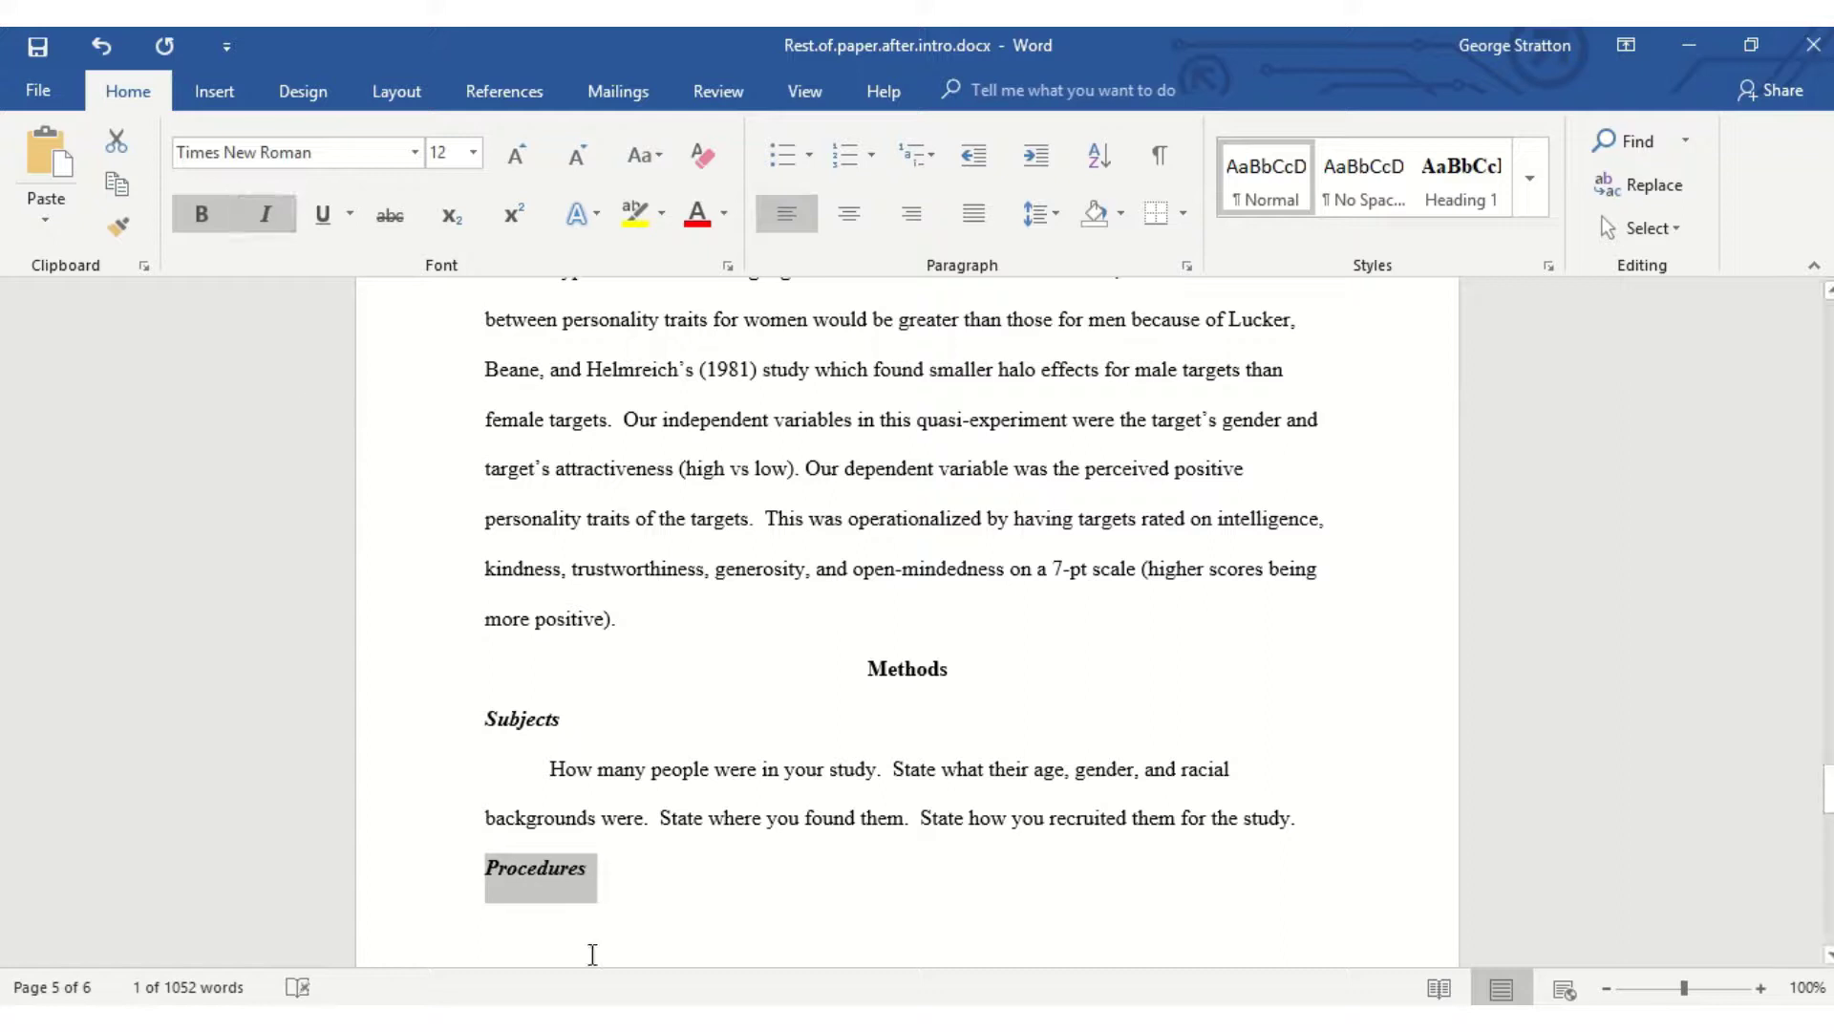
Start an indented paragraph under Procedures: "Describe the experimenters and how they looked and how they approached subjects."
click(582, 920)
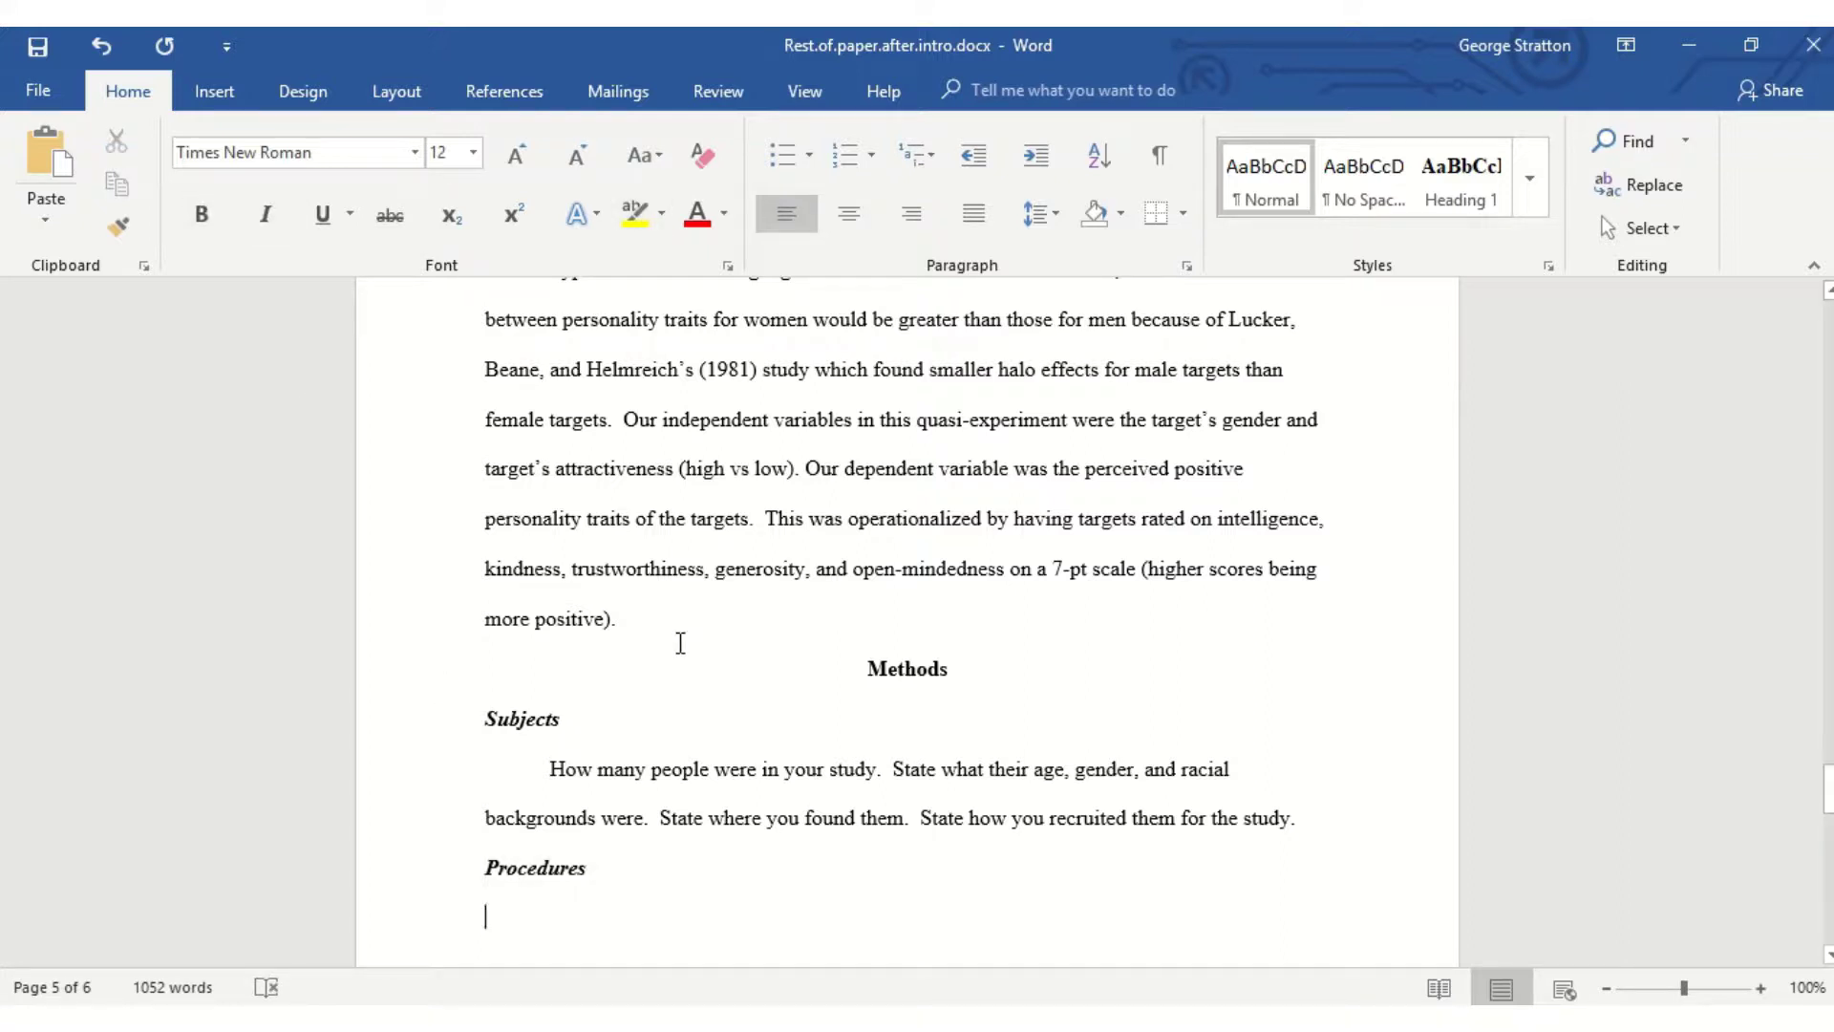
key(Tab)
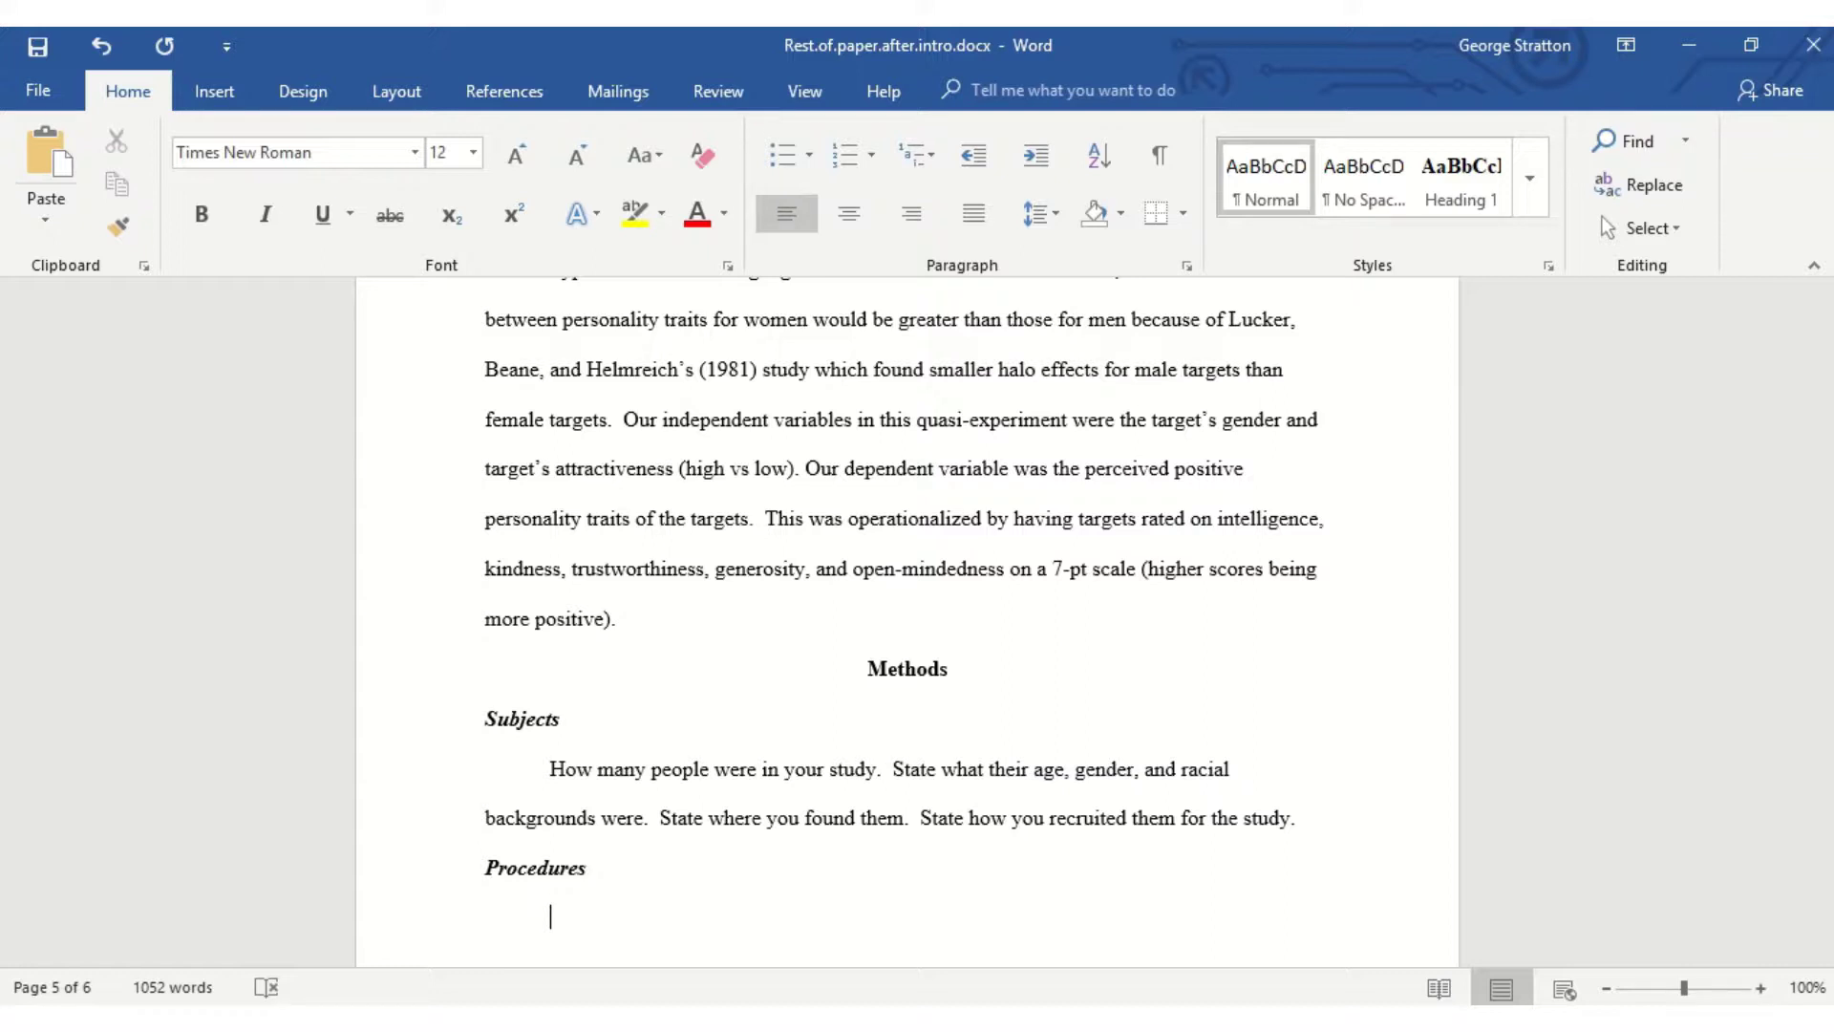
text(Describe the experime)
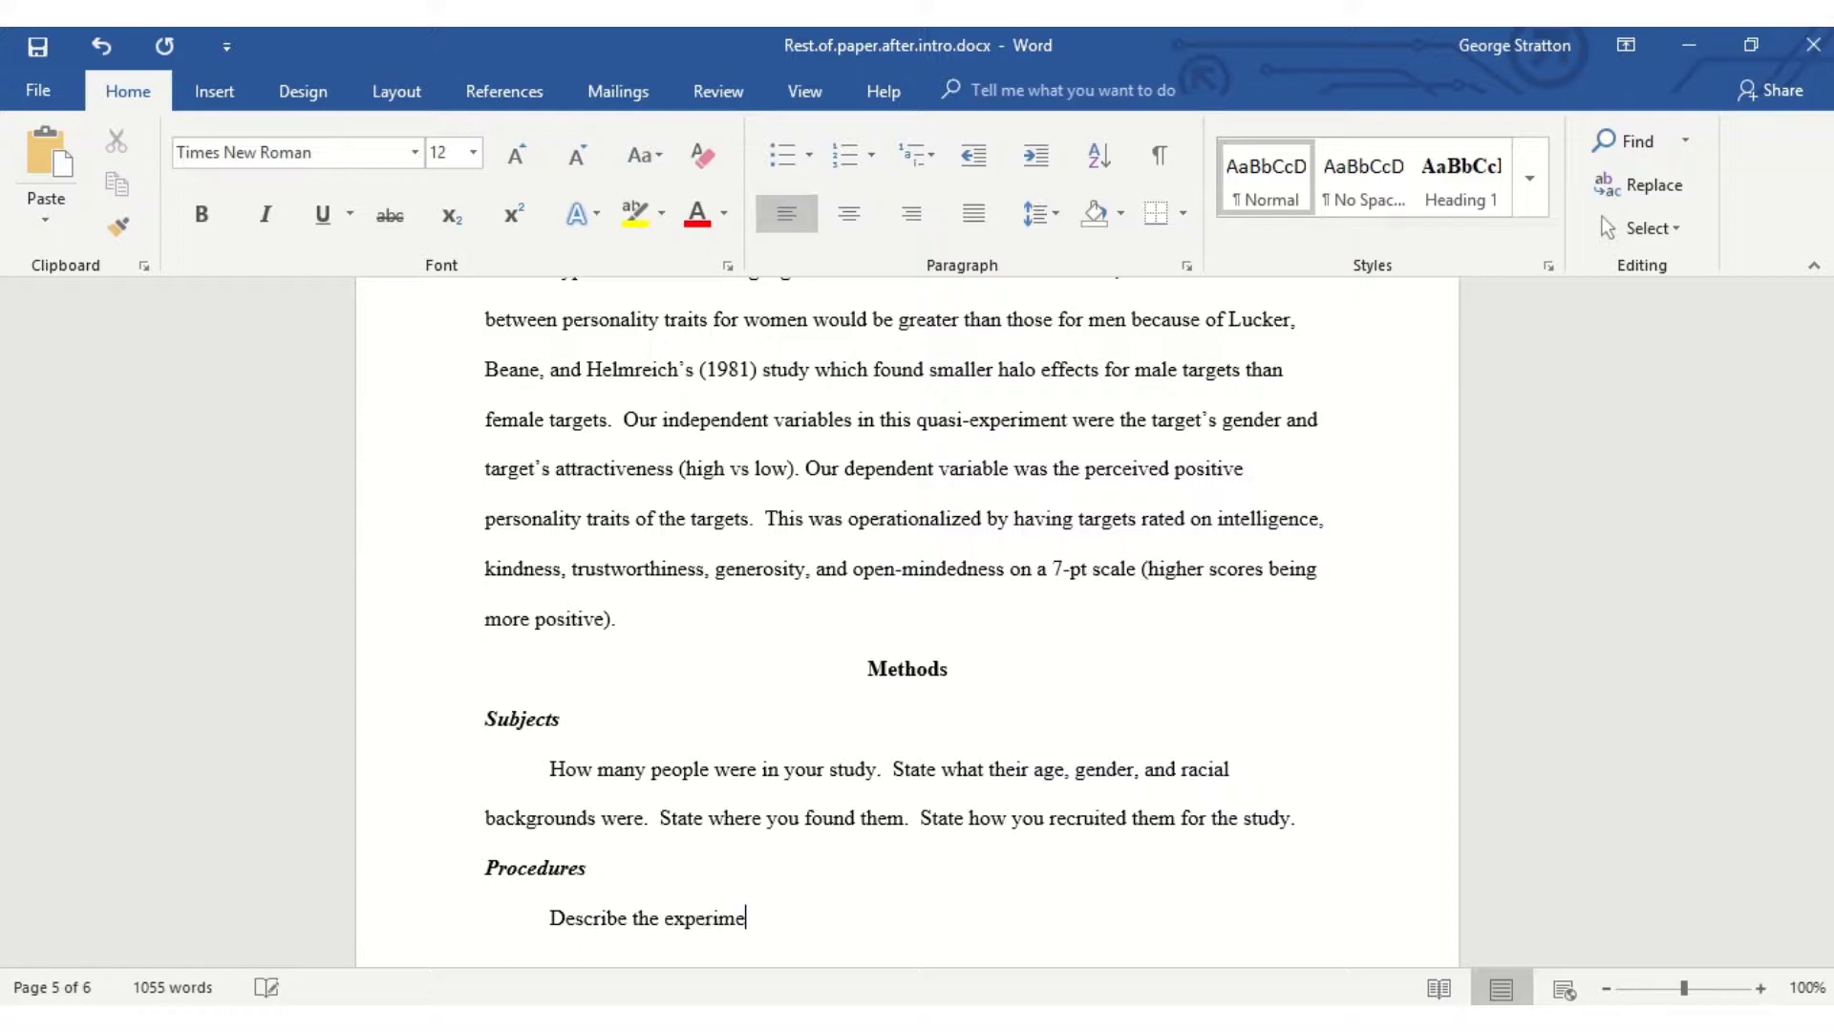
text(nters and how they looked )
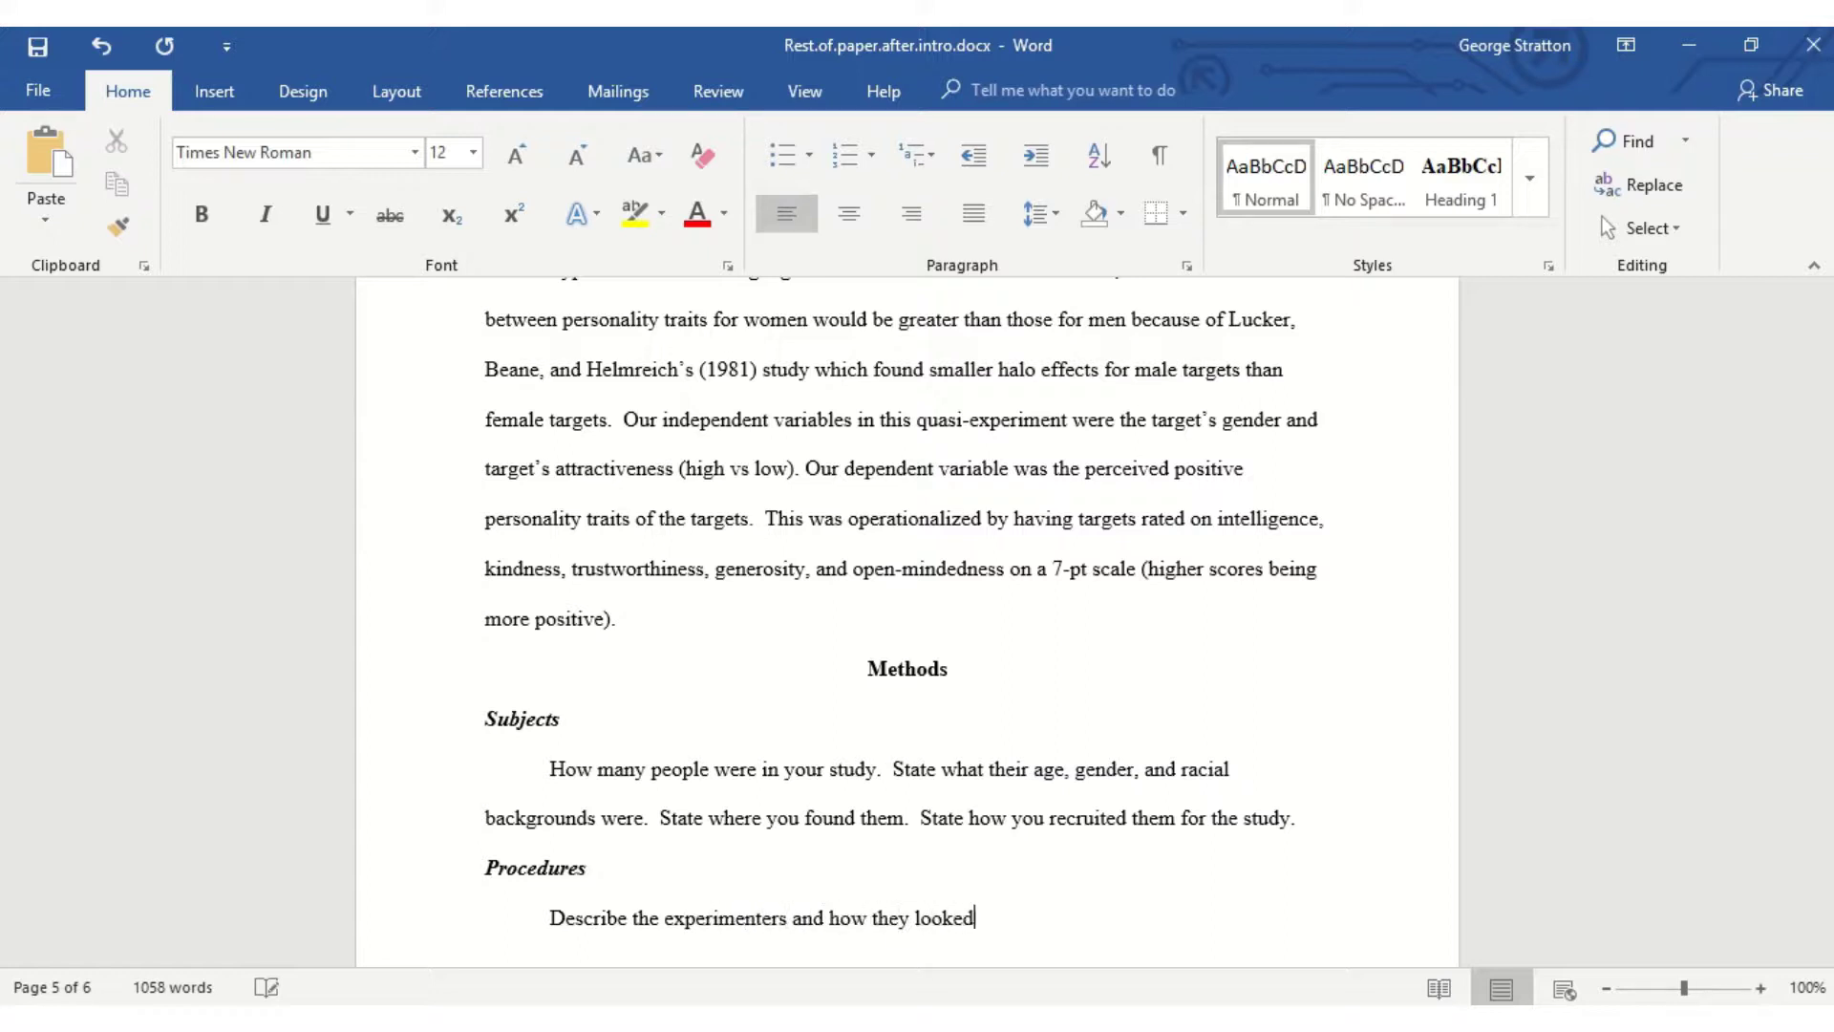
text(and how they approac)
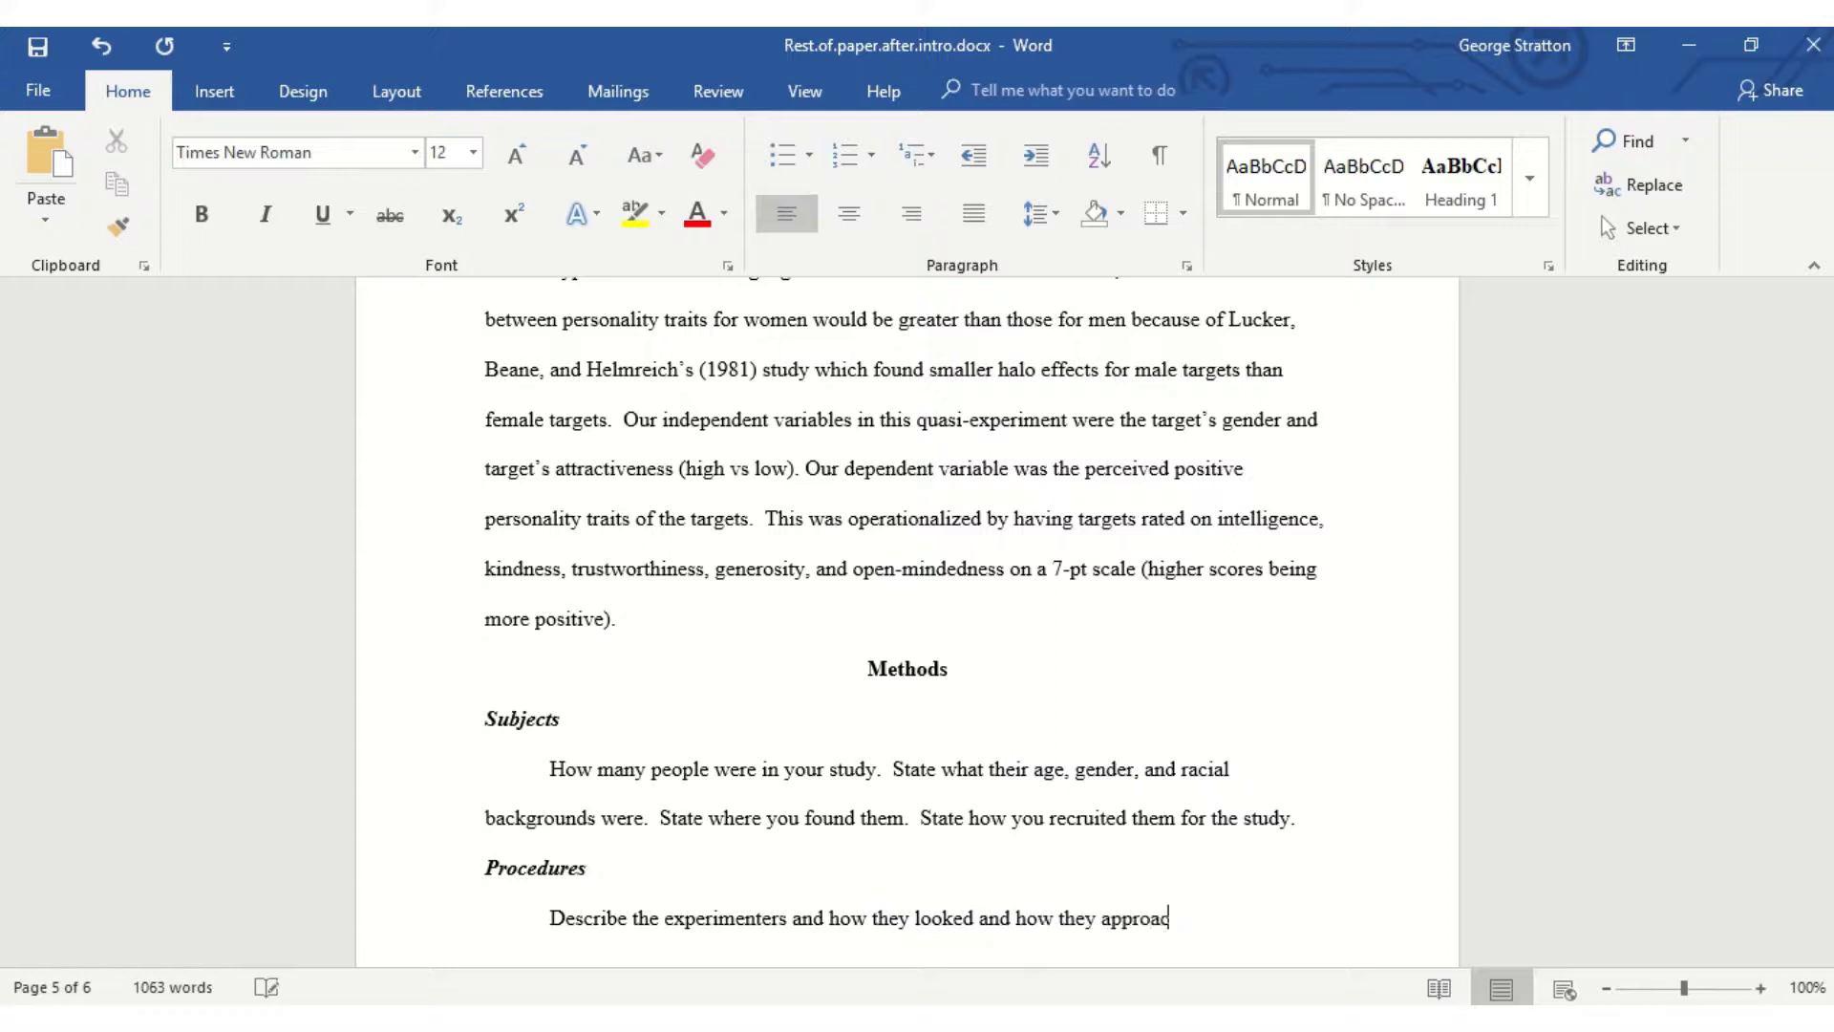
text(hed subjects.)
Continue the Procedures paragraph with "We gave them a 5 minute survey supposed on person perception (see Appendix for the survey)."
text(We gave t)
text(hem a )
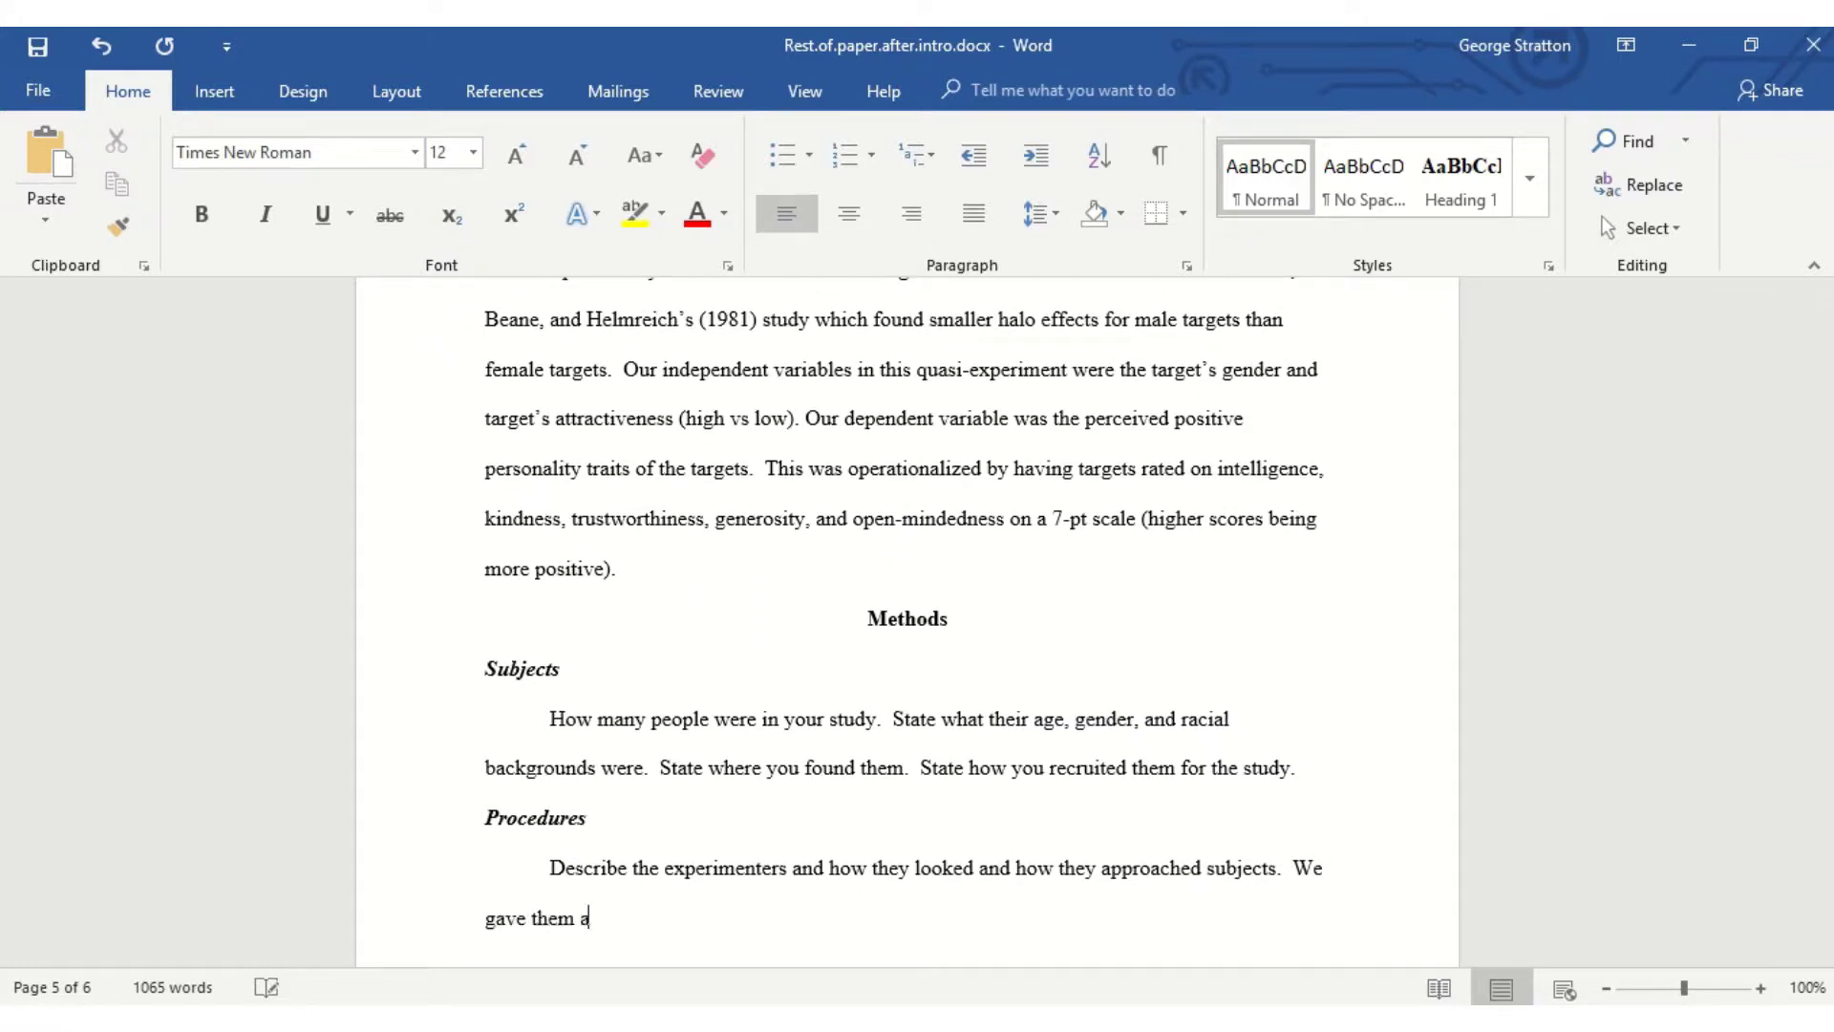
text(5 minute survey suppo)
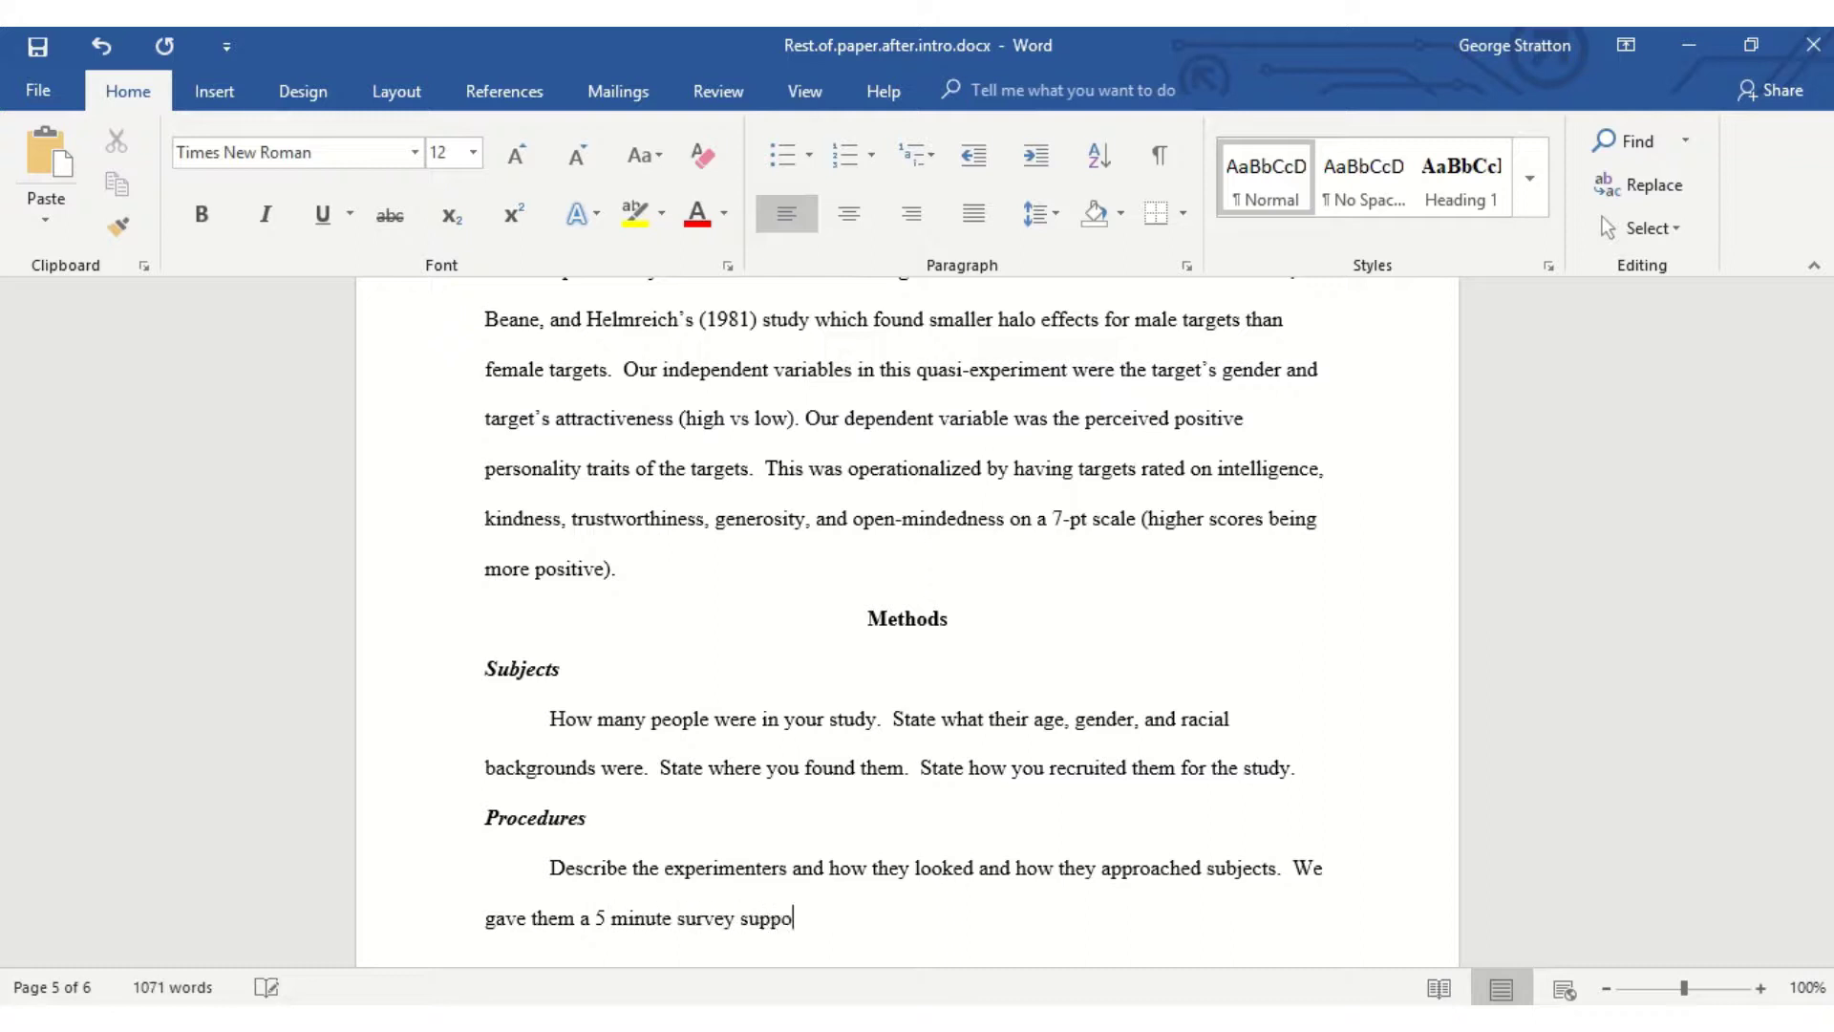
text(sed on person perception ()
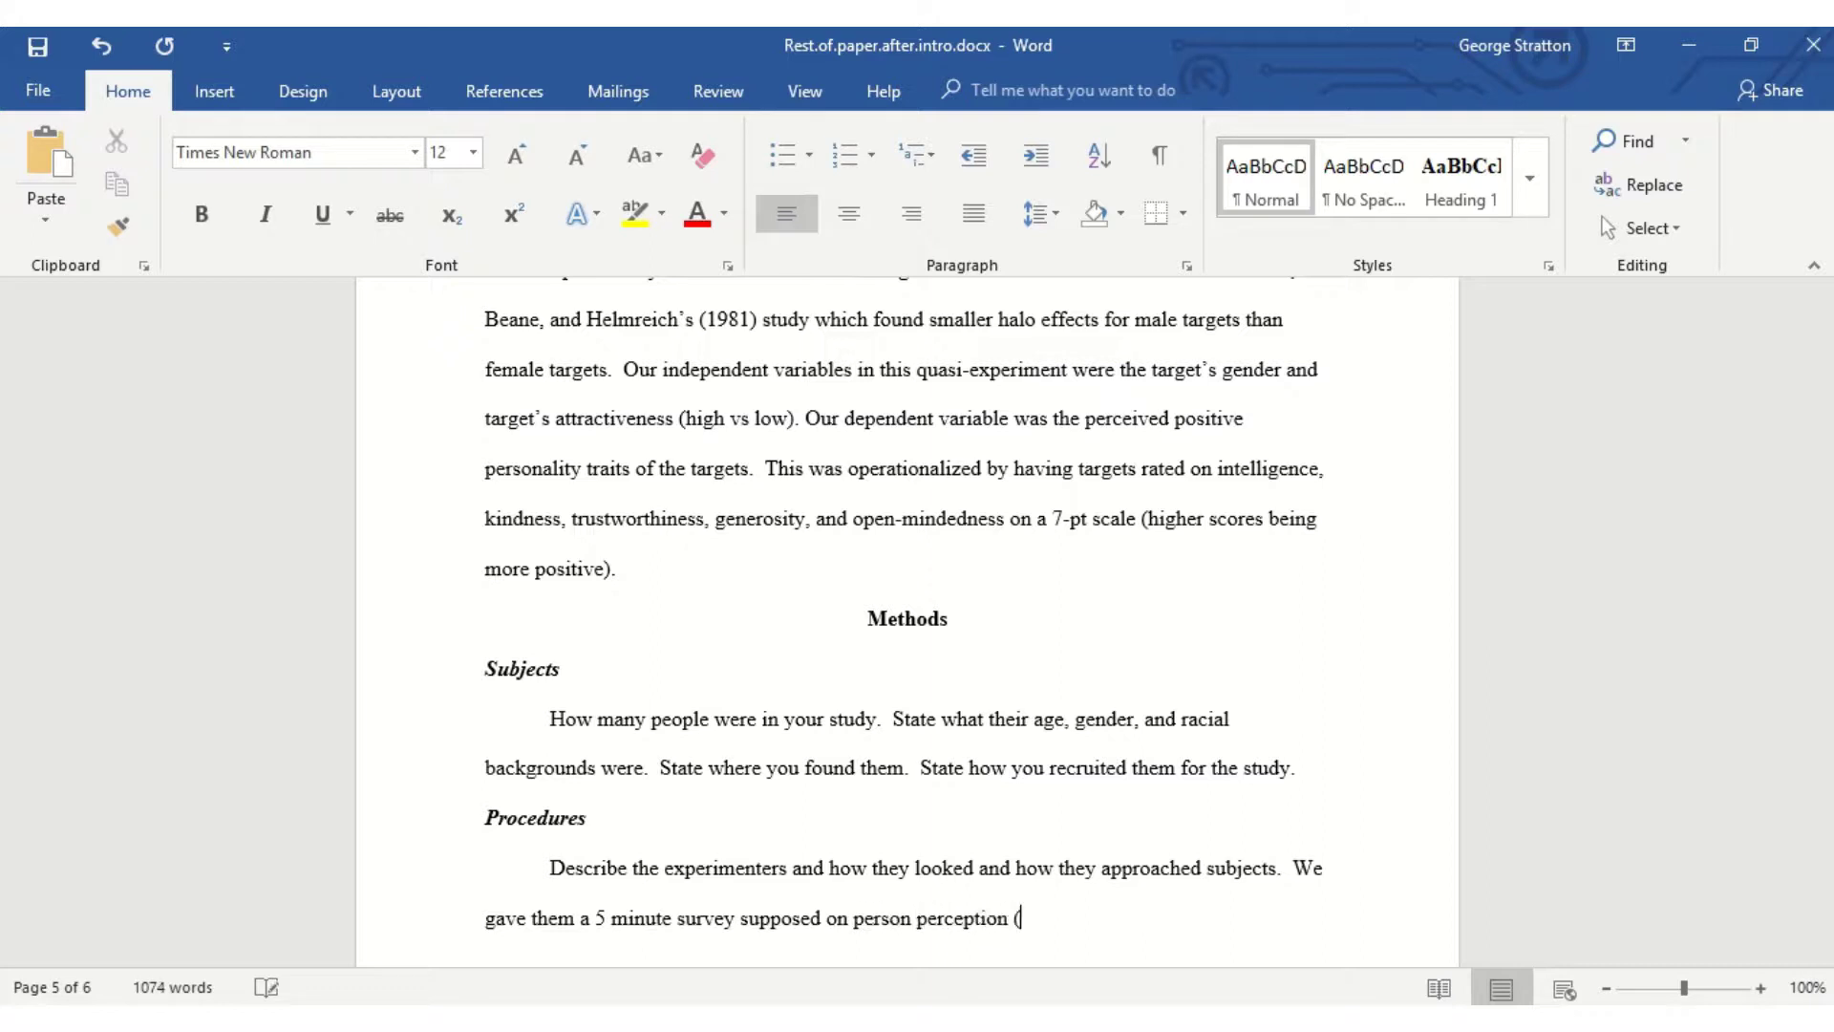
text(see Appendix for the surv)
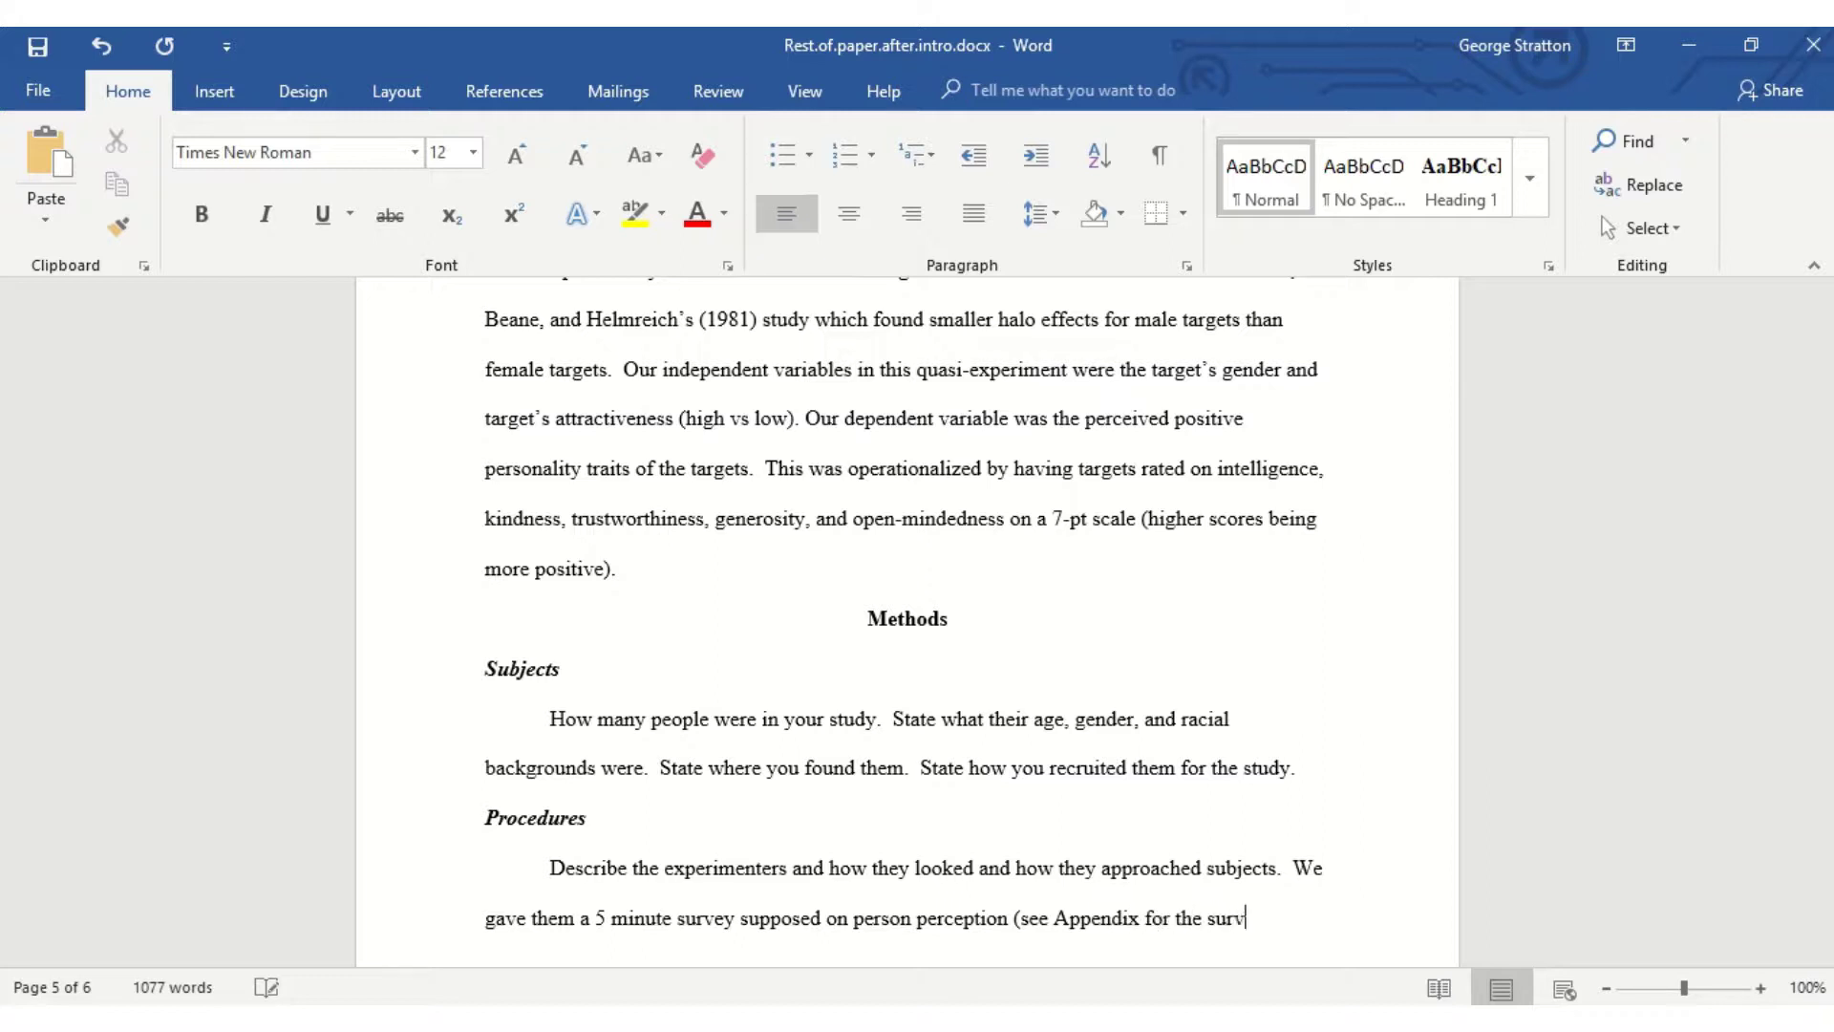
text(ey).  In hL)
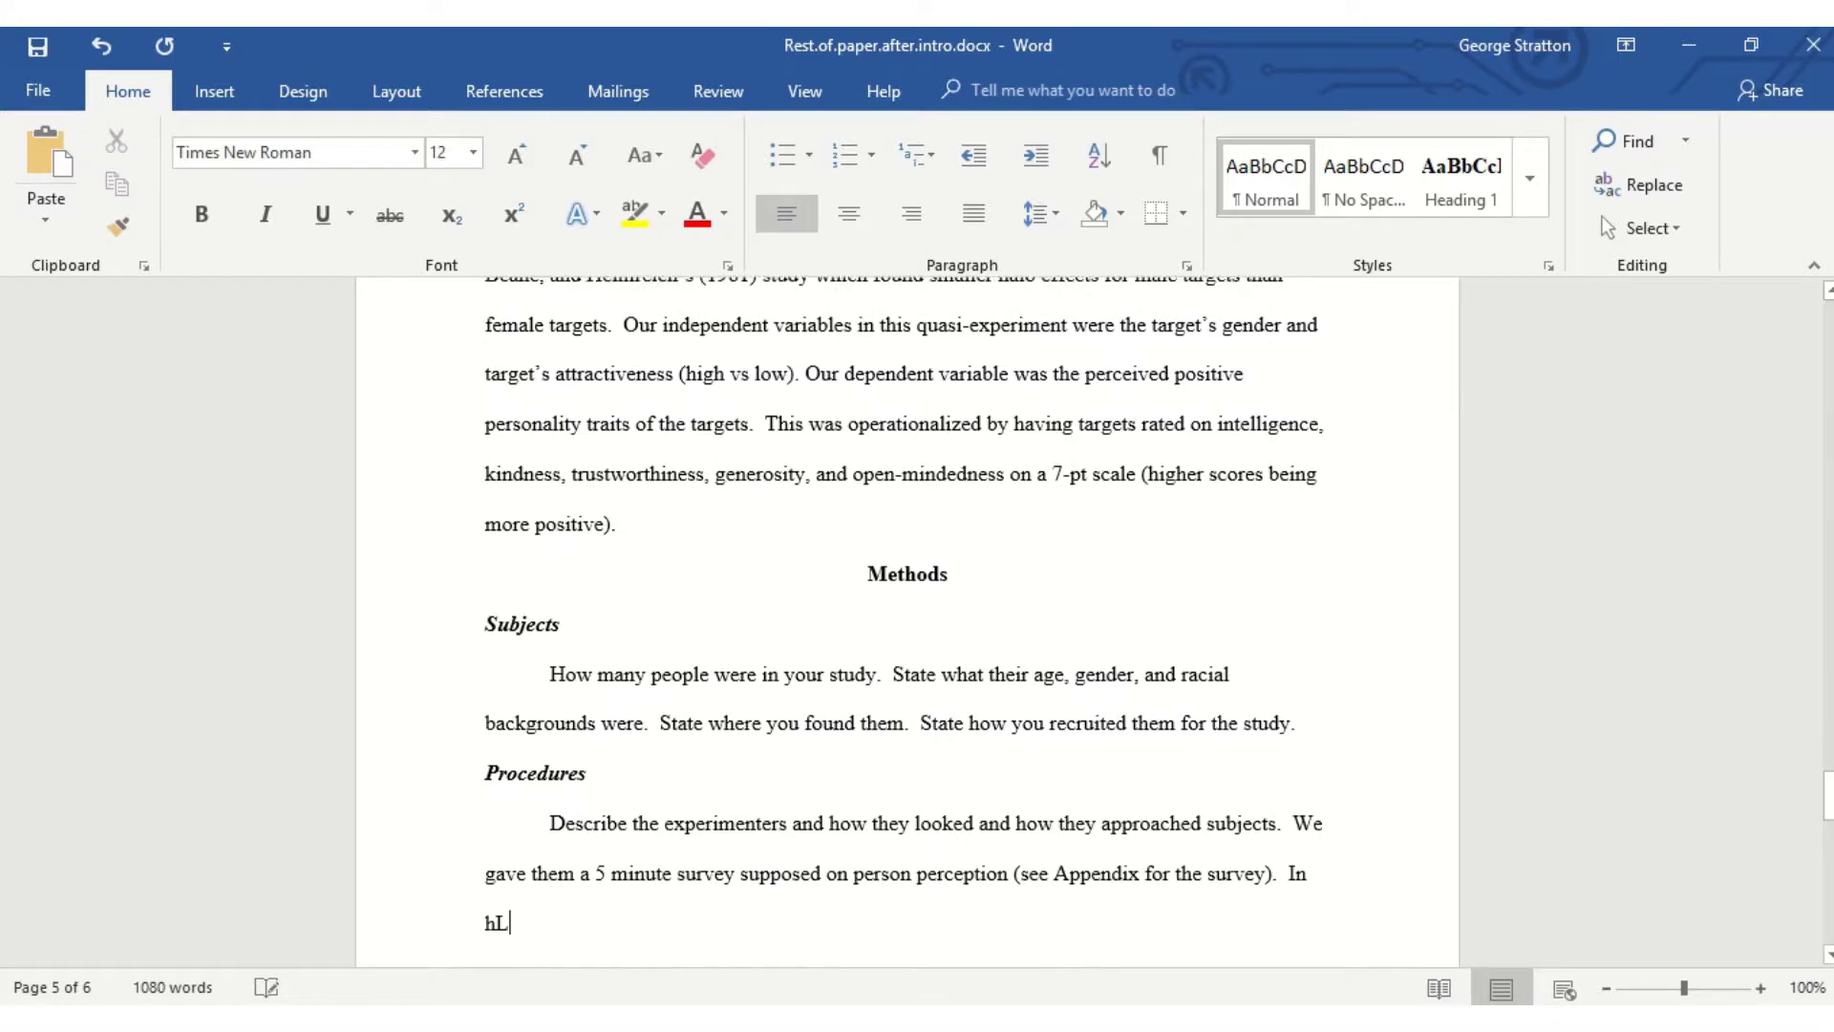
Continue the Procedures paragraph with "In half of the conditions, subjects saw a picture of a beautiful woman. In half they saw a picture of an ugly women."
key(BackSpace)
text(al)
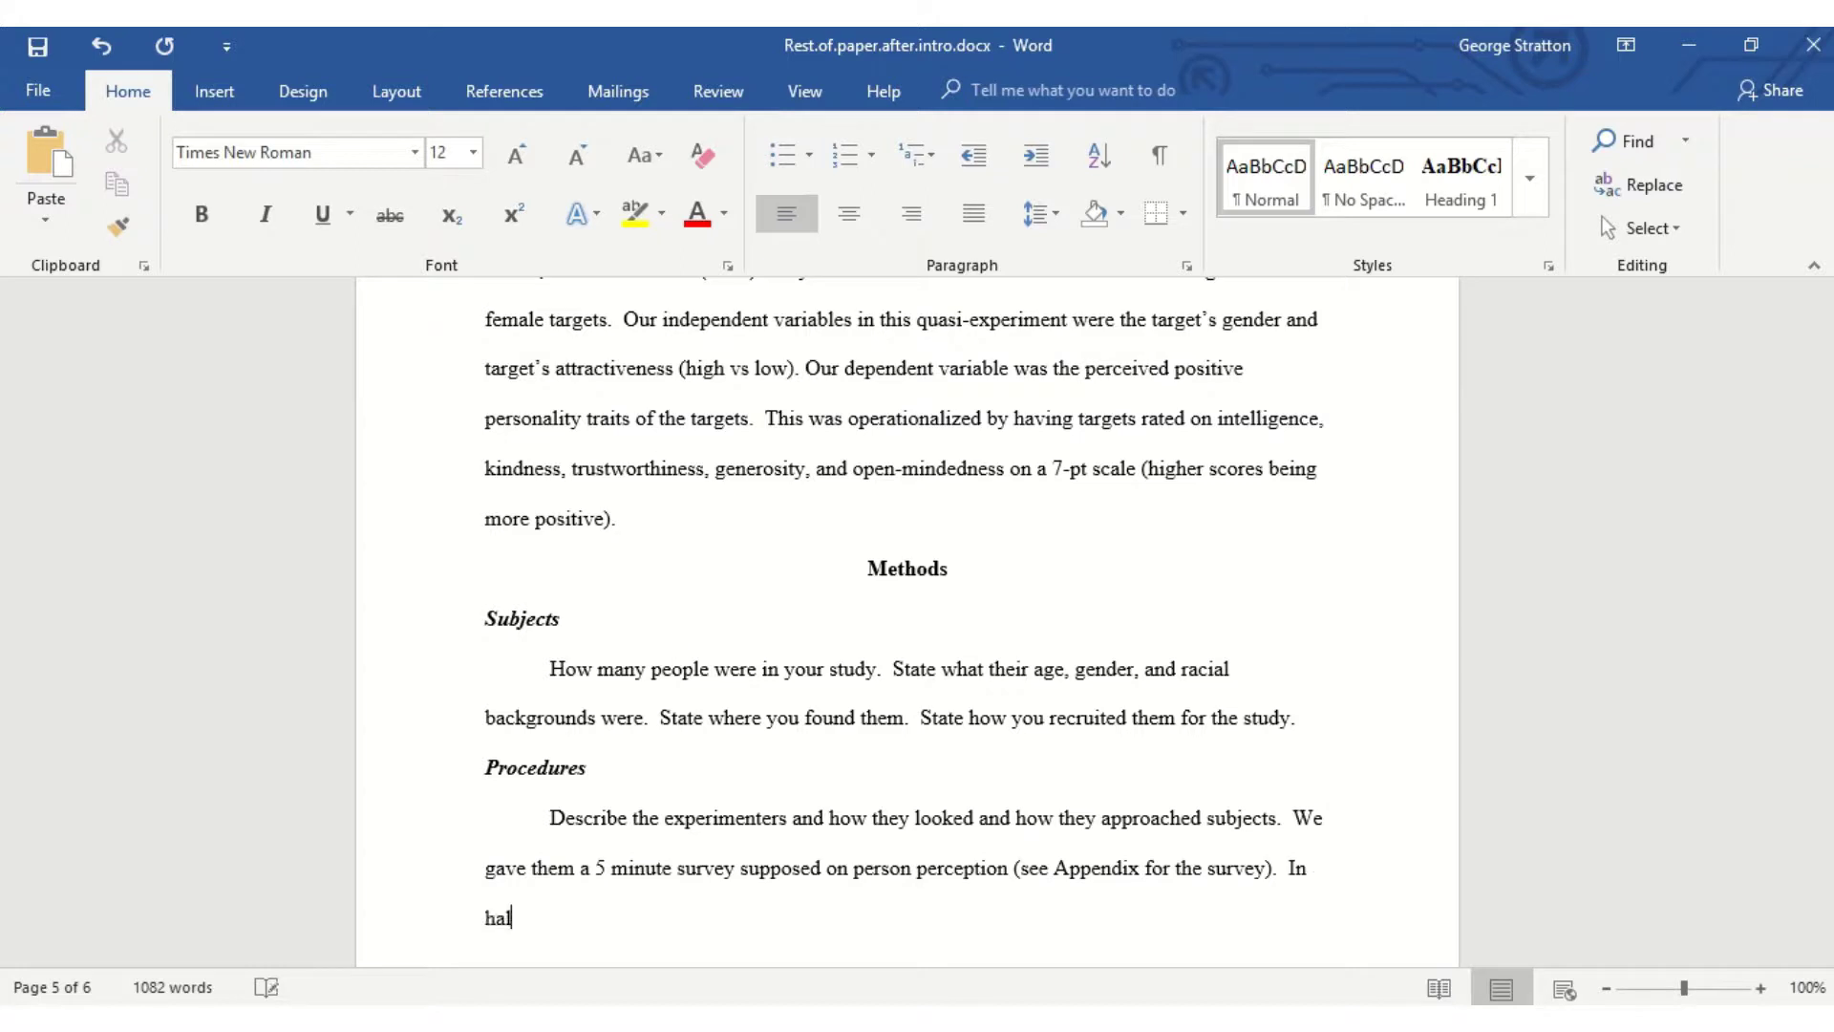
text(f of the condition)
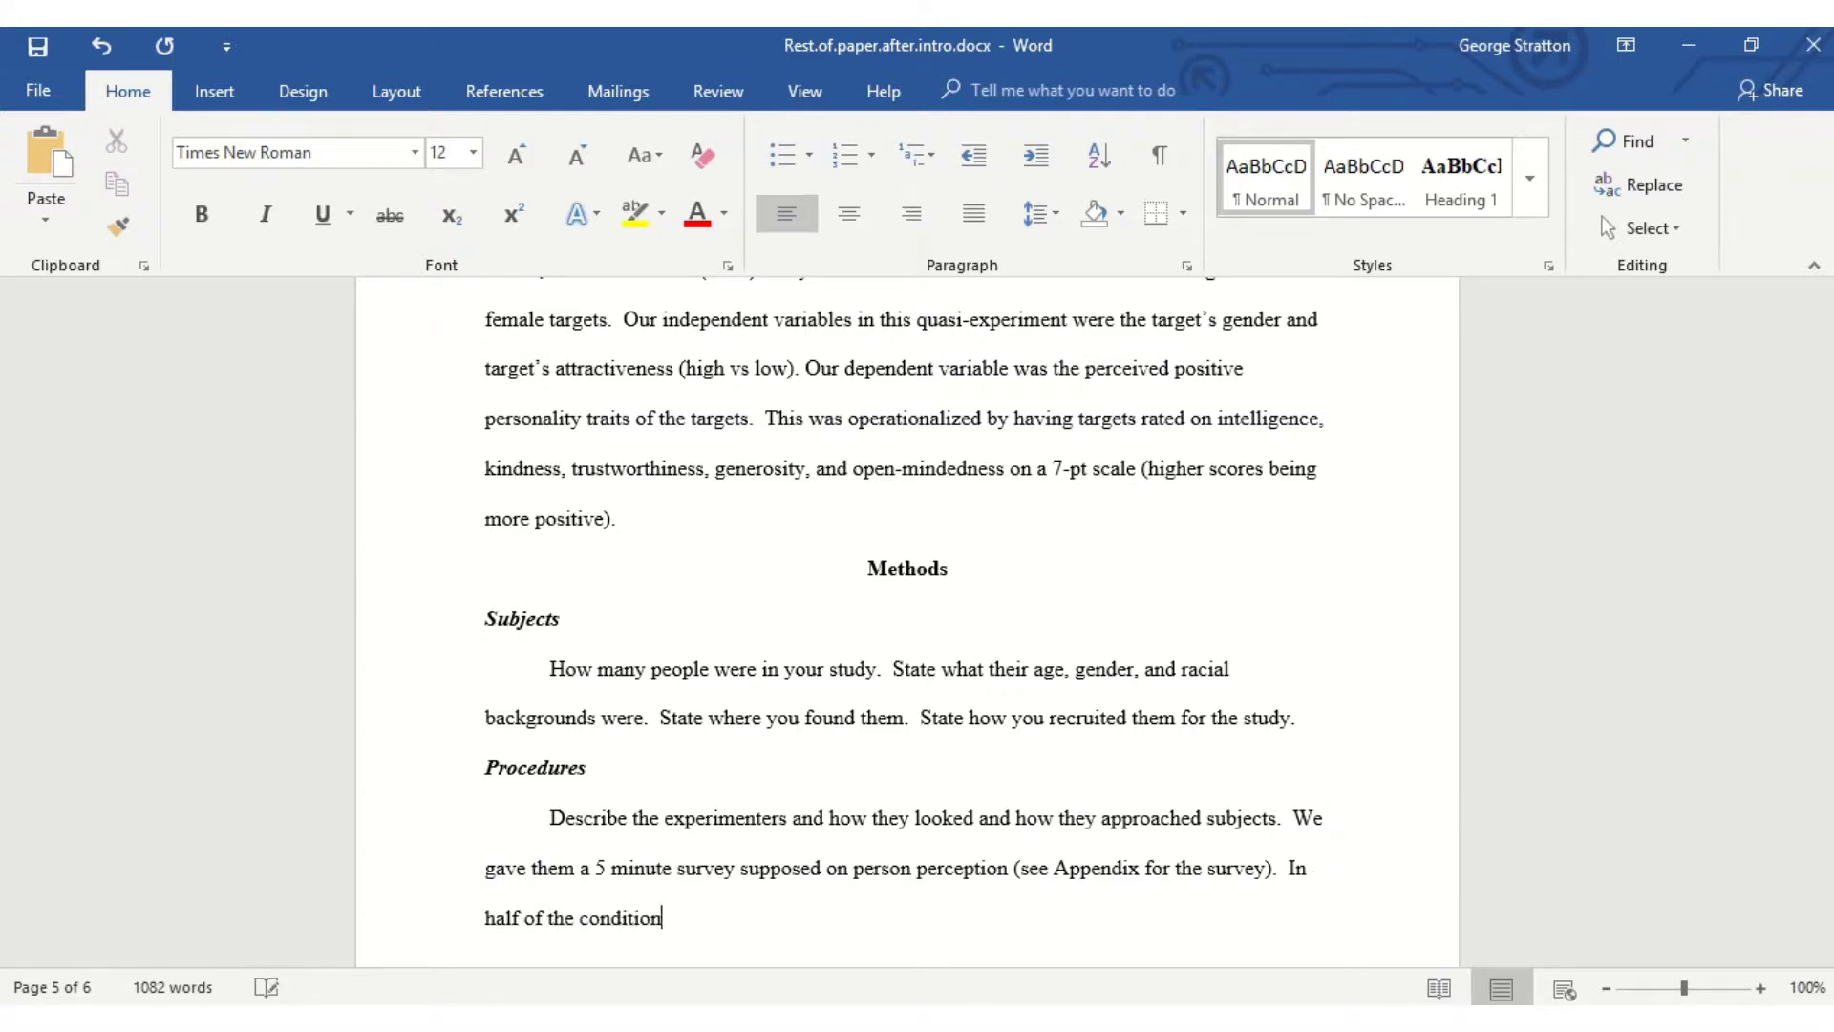
text(s, subjects saw a picture of a beautiful)
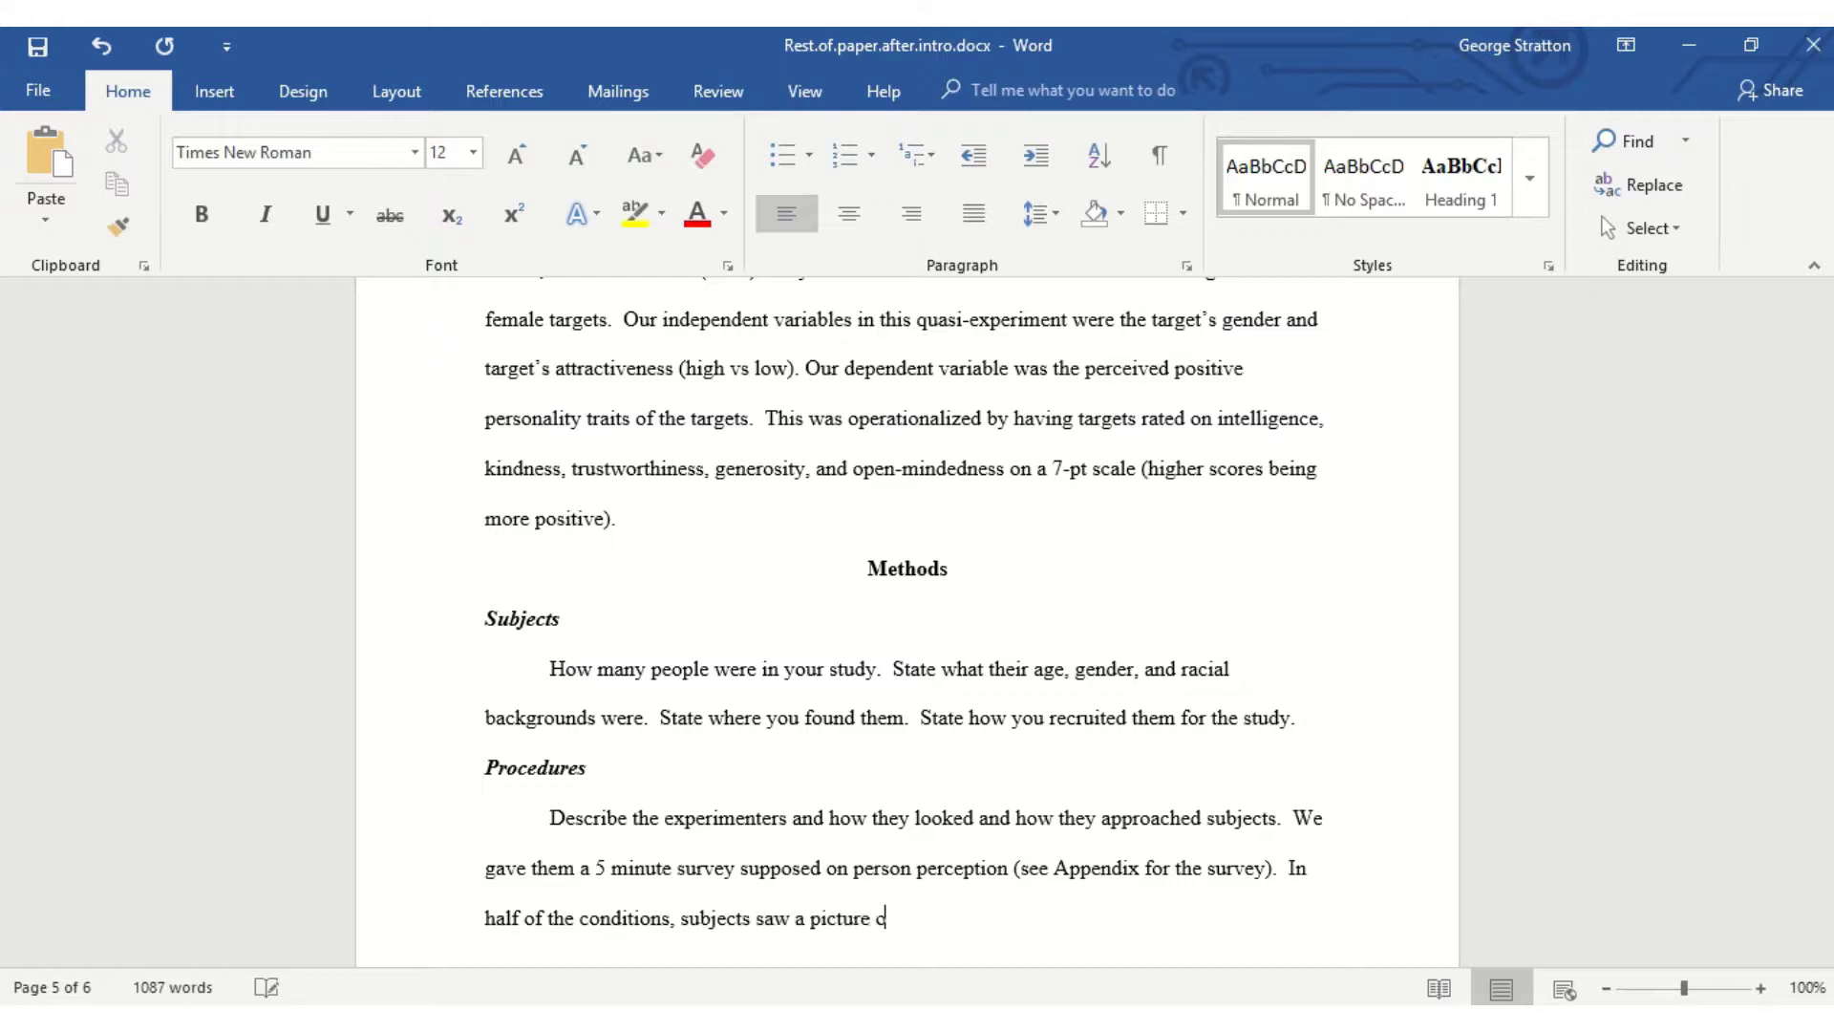
text( wom)
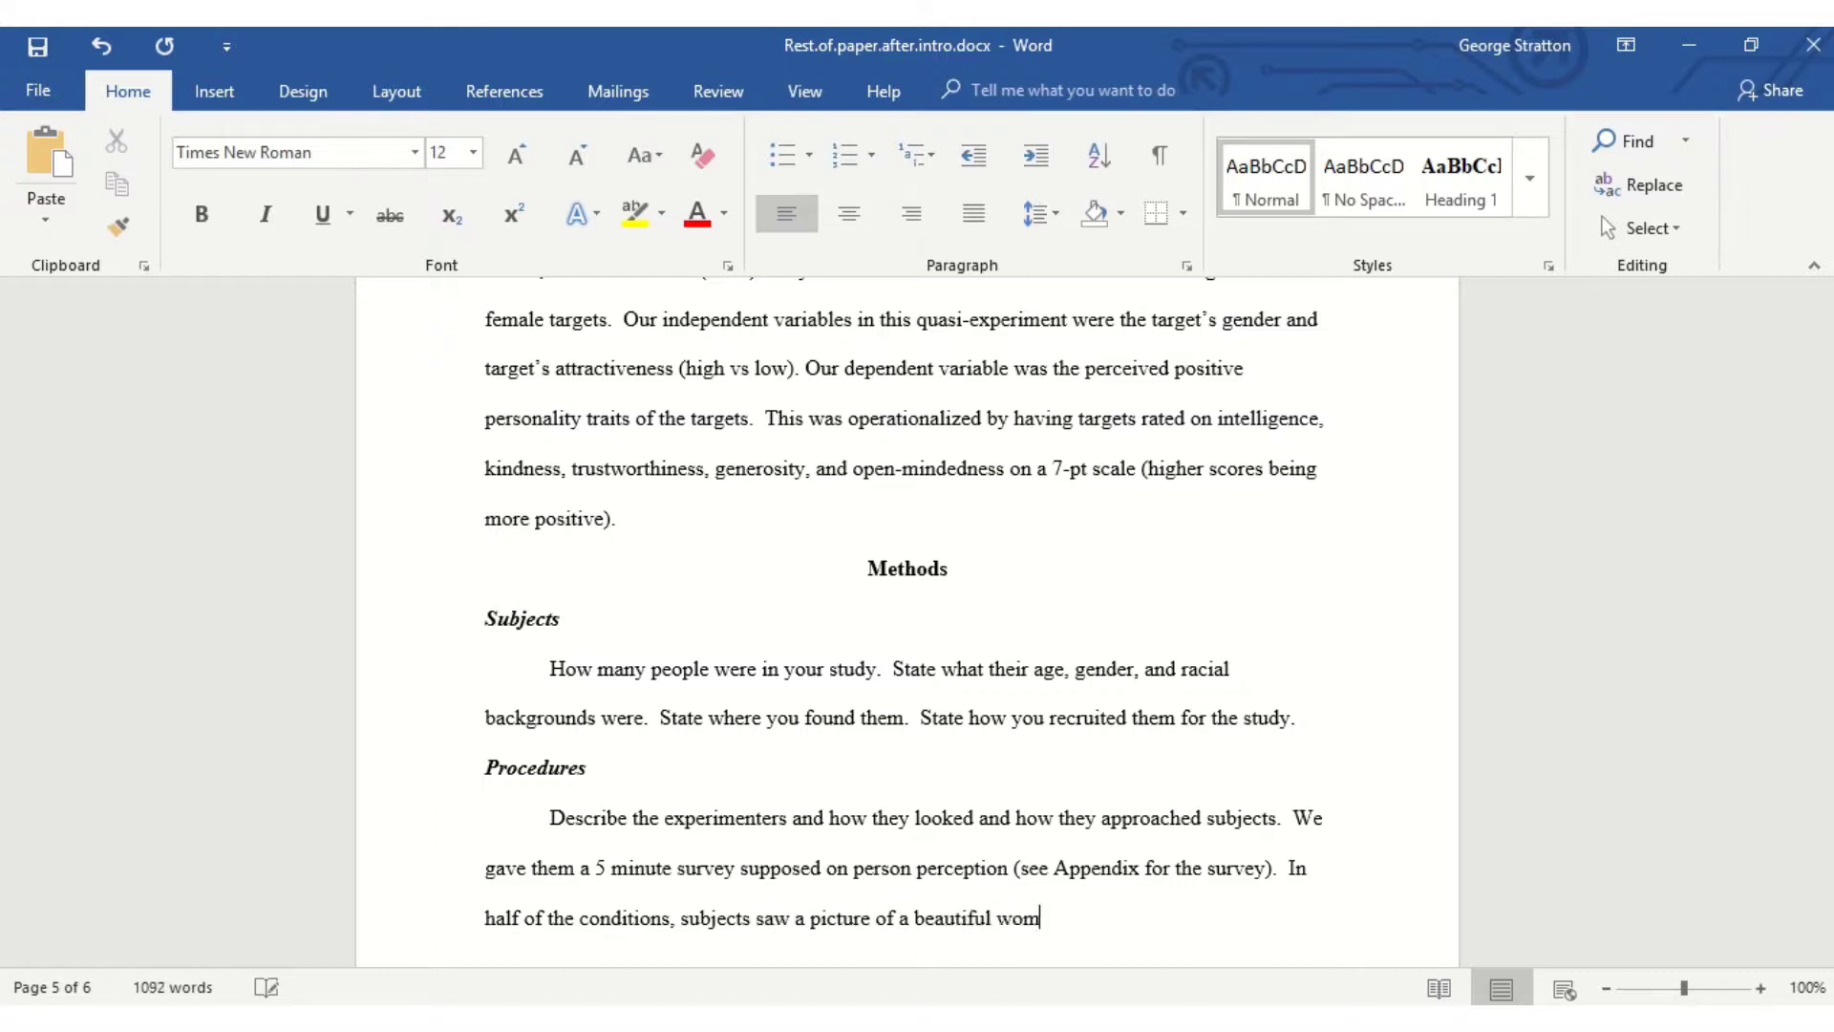
text(an.  In half they)
text( saw a pictu)
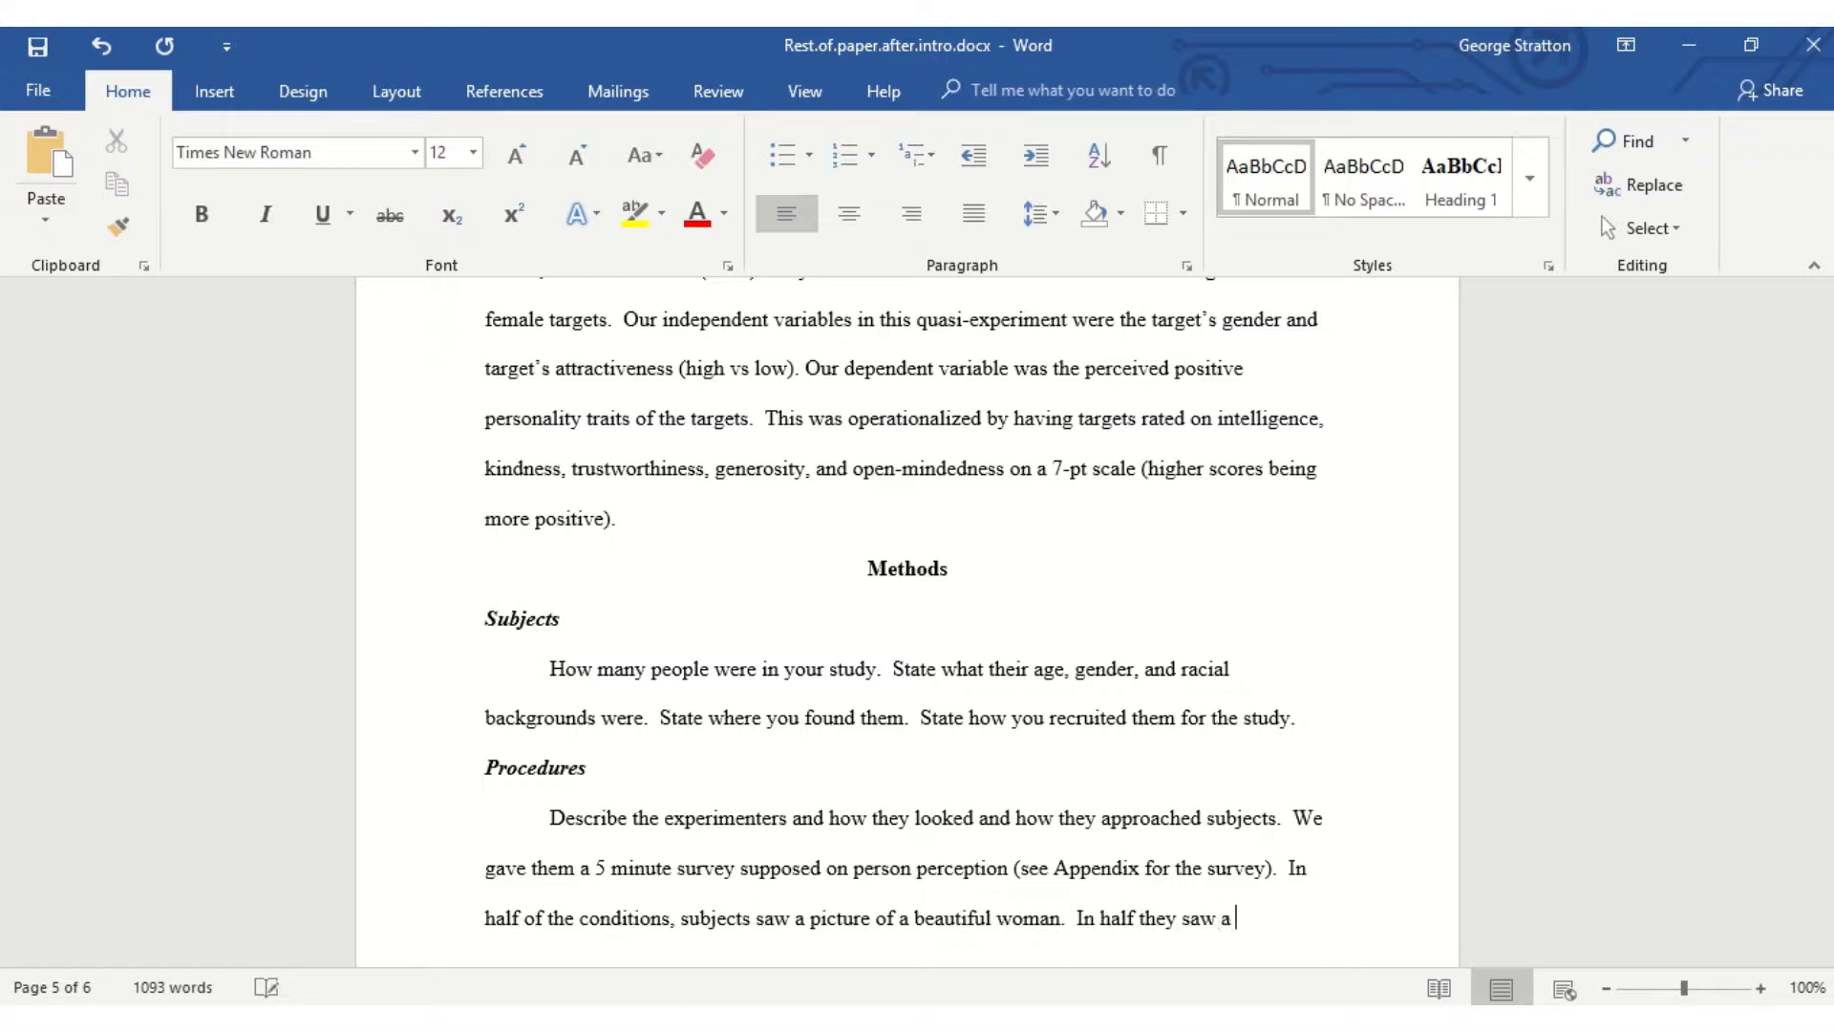
text(re of an u)
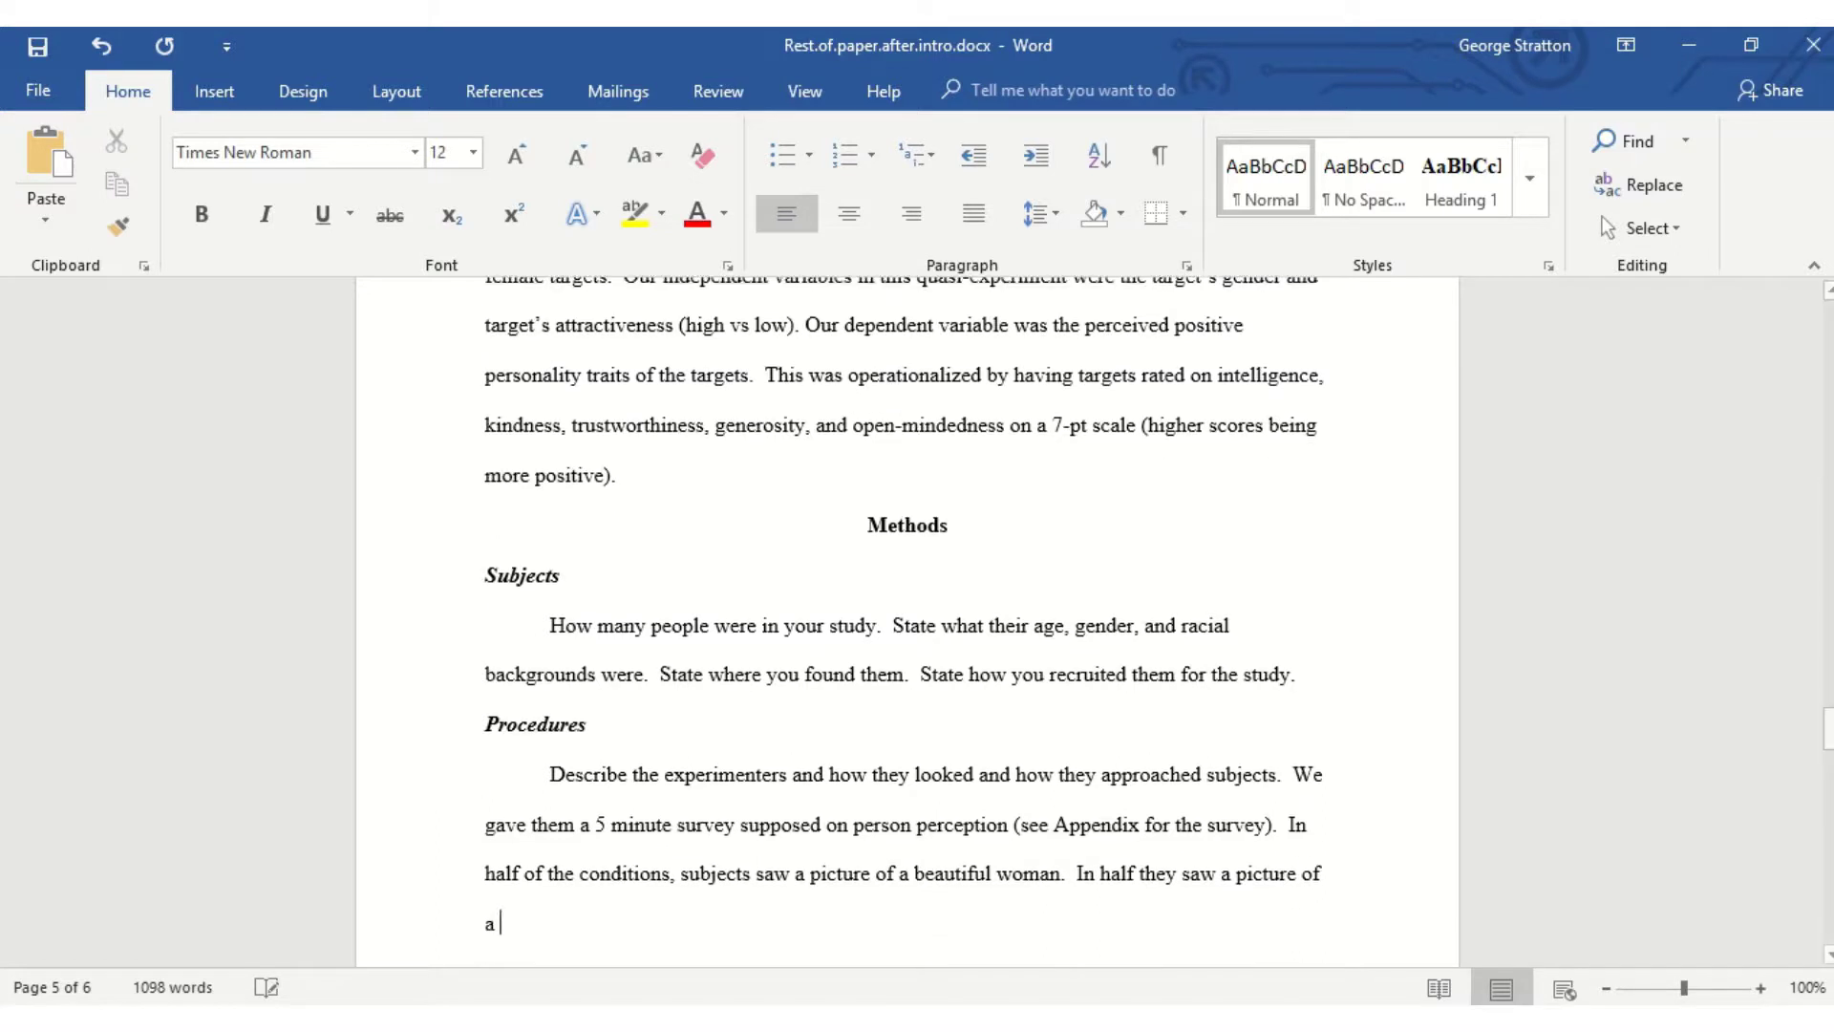
text(gly )
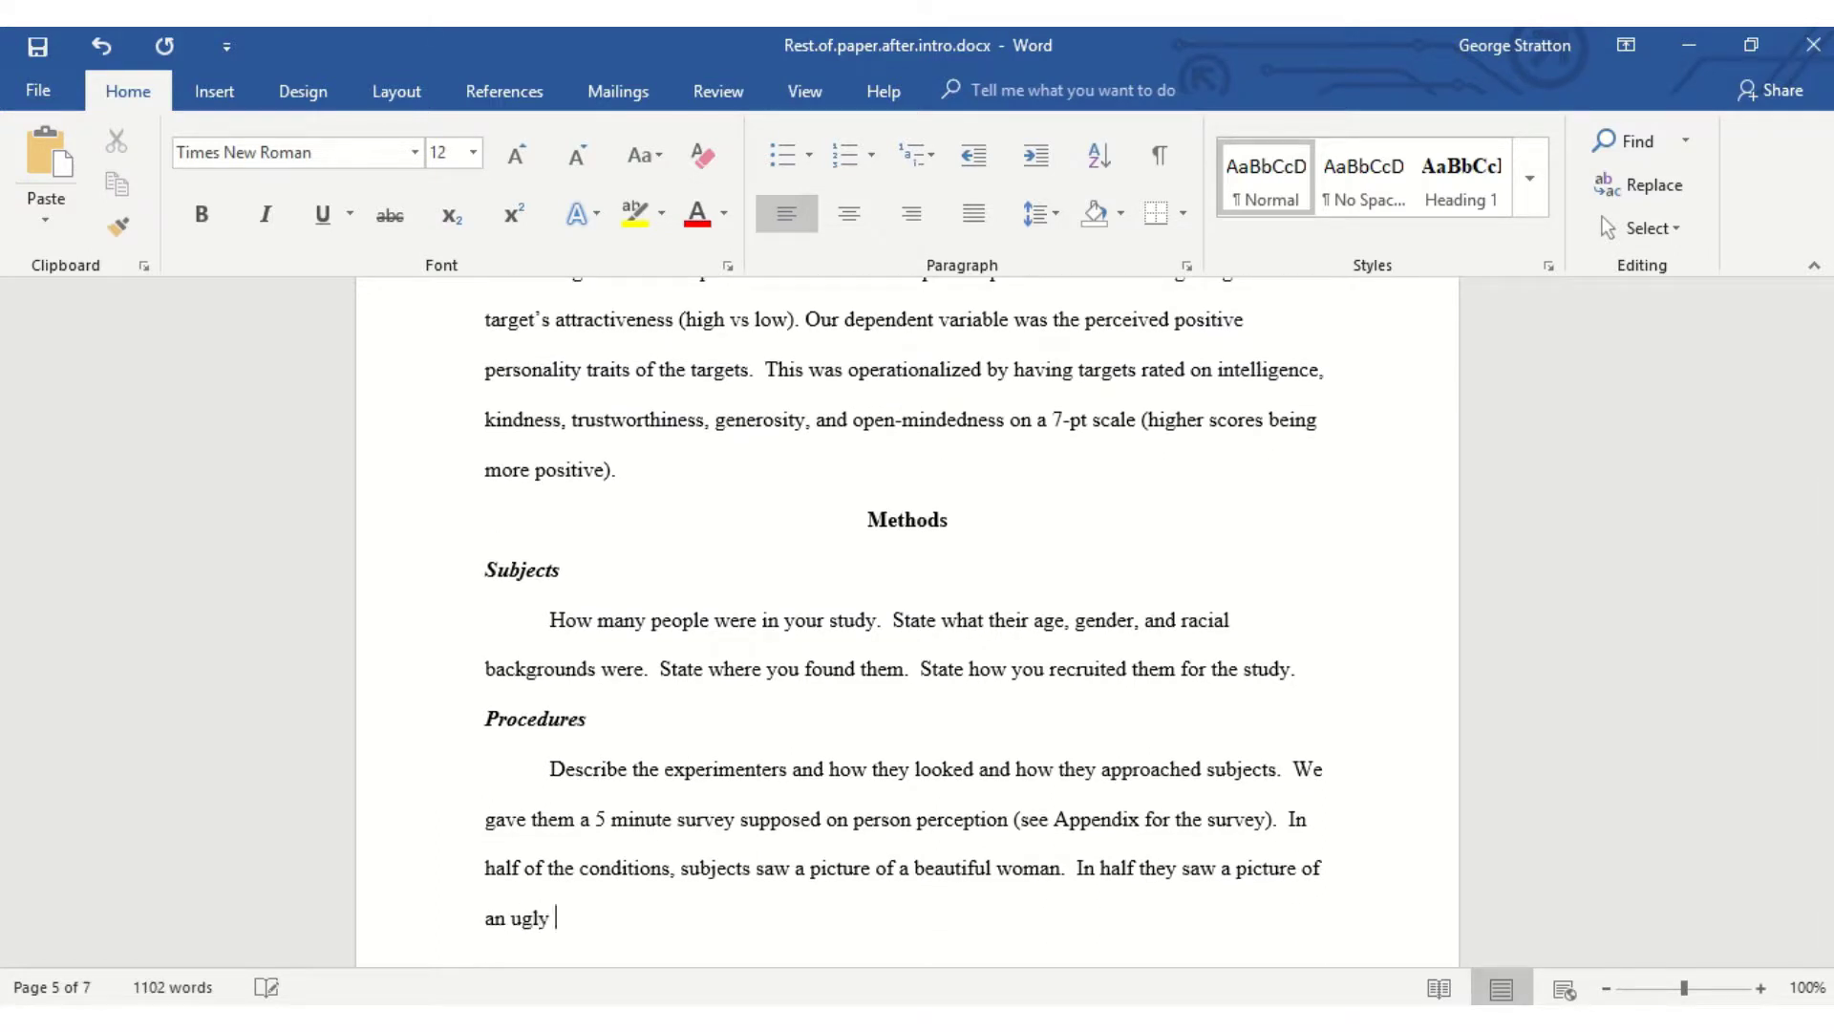
text(women.  In Half they sa)
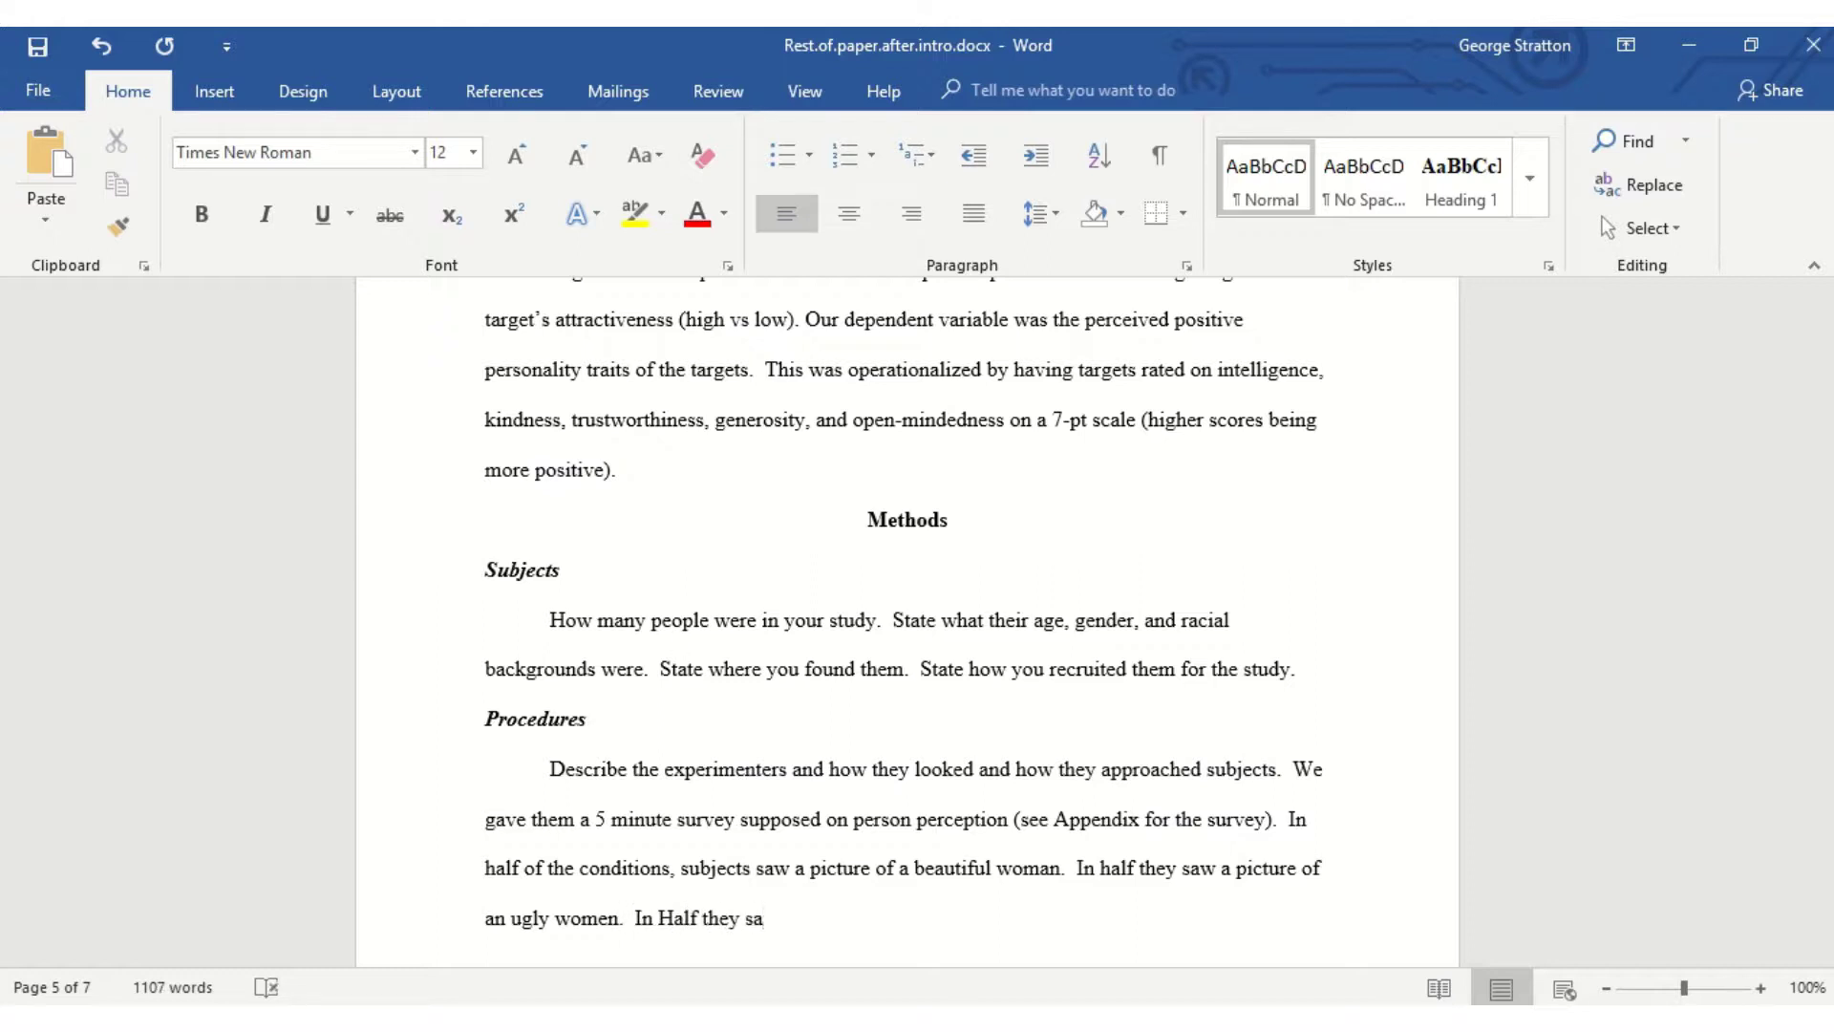
Rewrite the unfinished last sentence as "In saw a picture of a beautiful man, and half they saw a picture of a ugly man."
key(BackSpace)
key(BackSpace)
key(BackSpace)
key(BackSpace)
key(BackSpace)
key(BackSpace)
key(BackSpace)
key(BackSpace)
key(BackSpace)
key(BackSpace)
key(BackSpace)
key(BackSpace)
text(h)
key(BackSpace)
text(say)
key(BackSpace)
key(BackSpace)
text(w a picture of a )
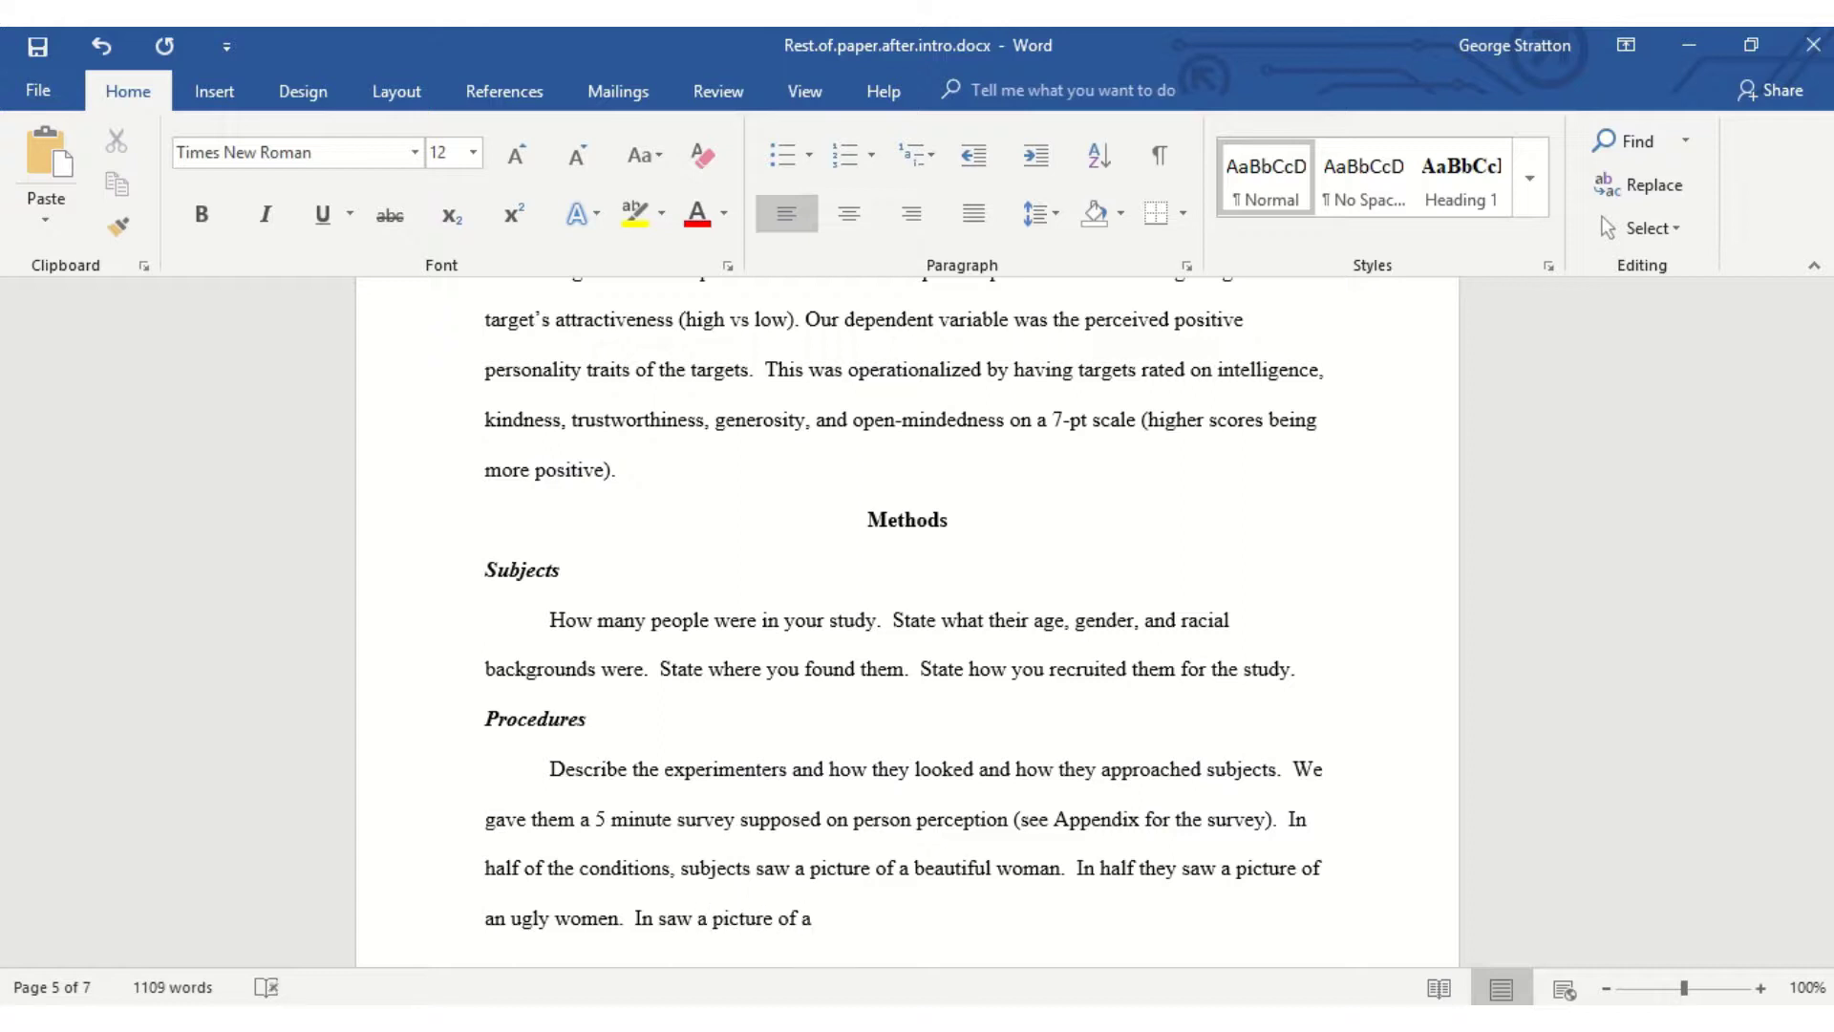
text(beautiful man, and )
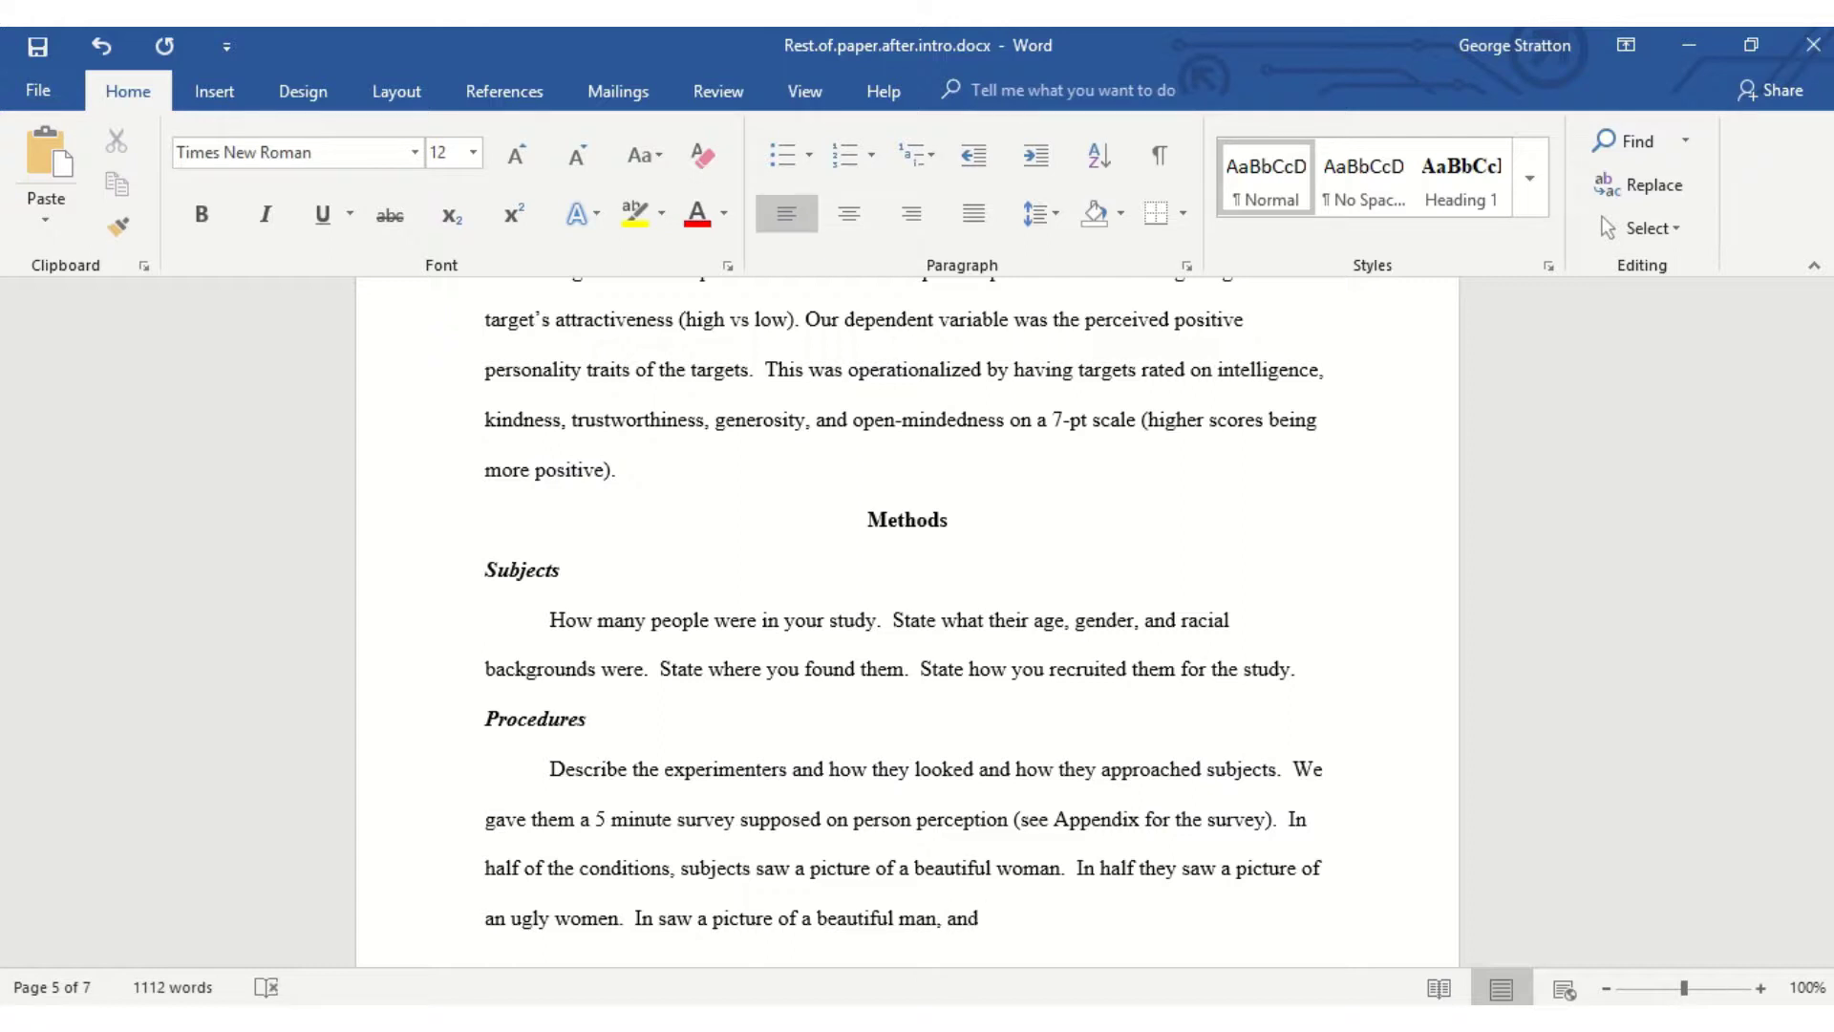
text(half they saw a picture of a )
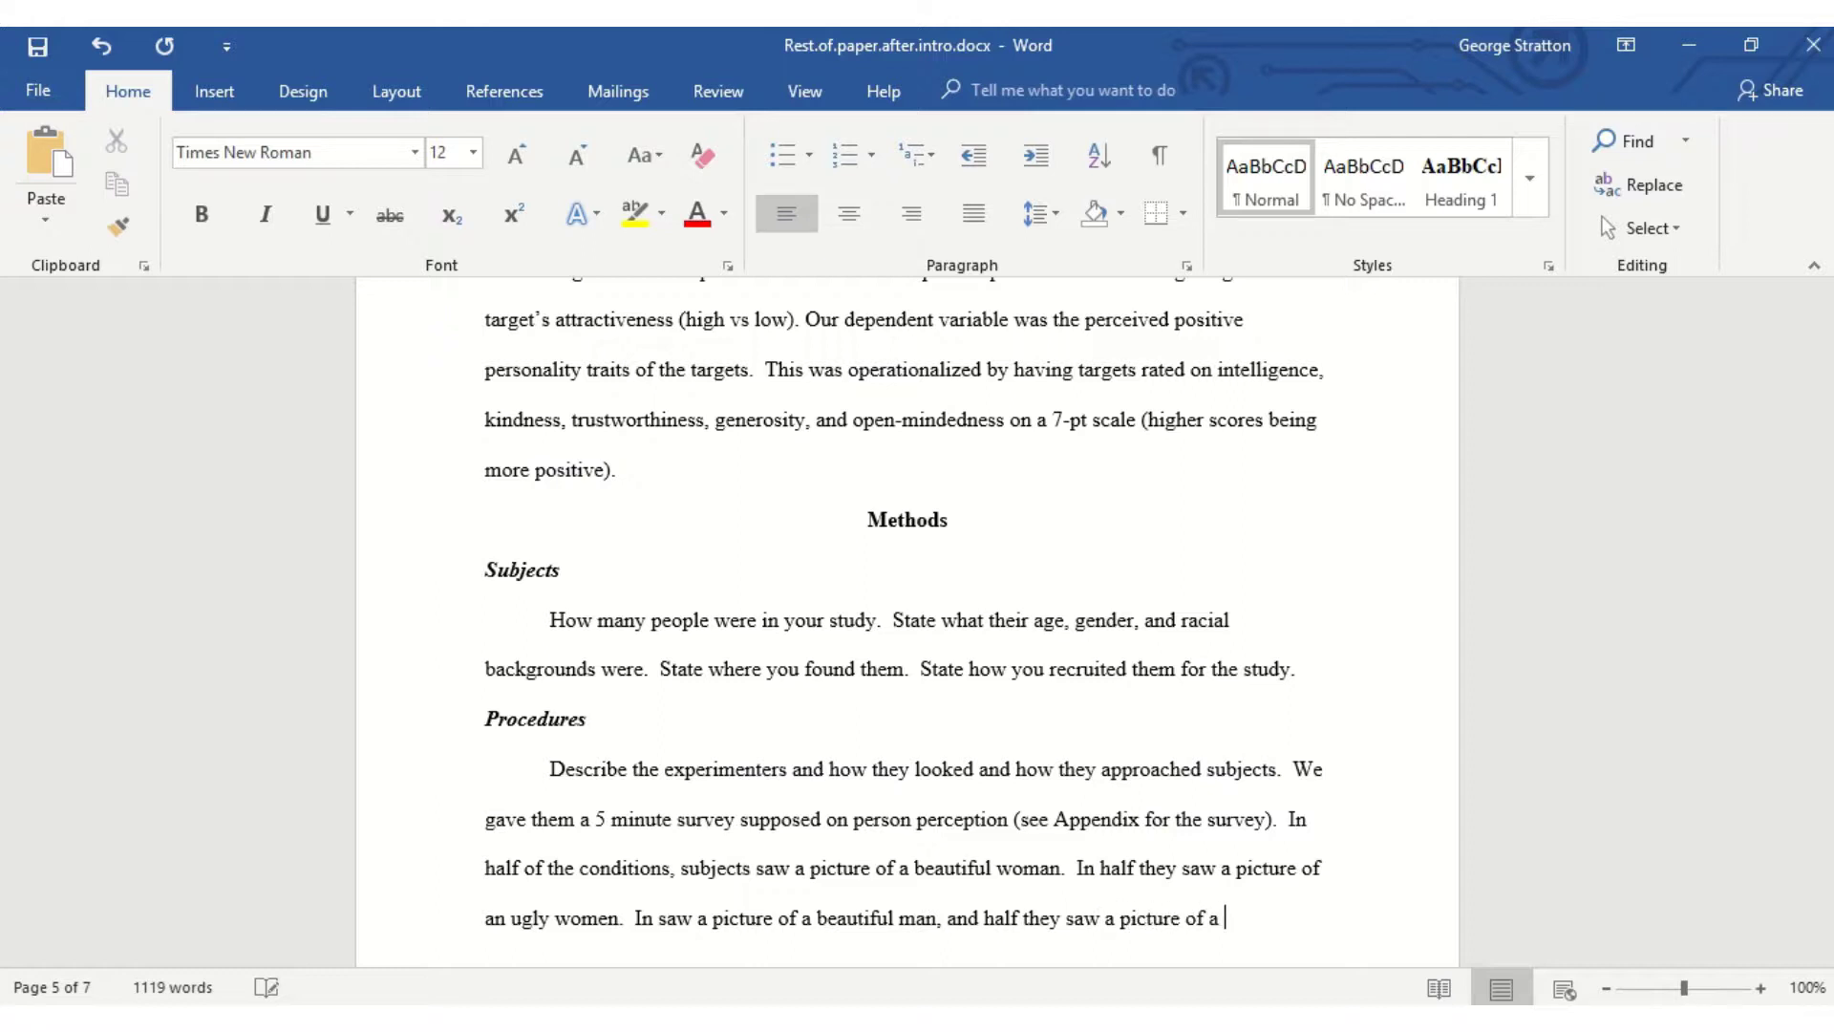
text(ugly man.)
Add the closing Procedures sentence "Then they rated the target on a set of personality traits, including, intelligence, kidness, etc."
key(Return)
text(Then they)
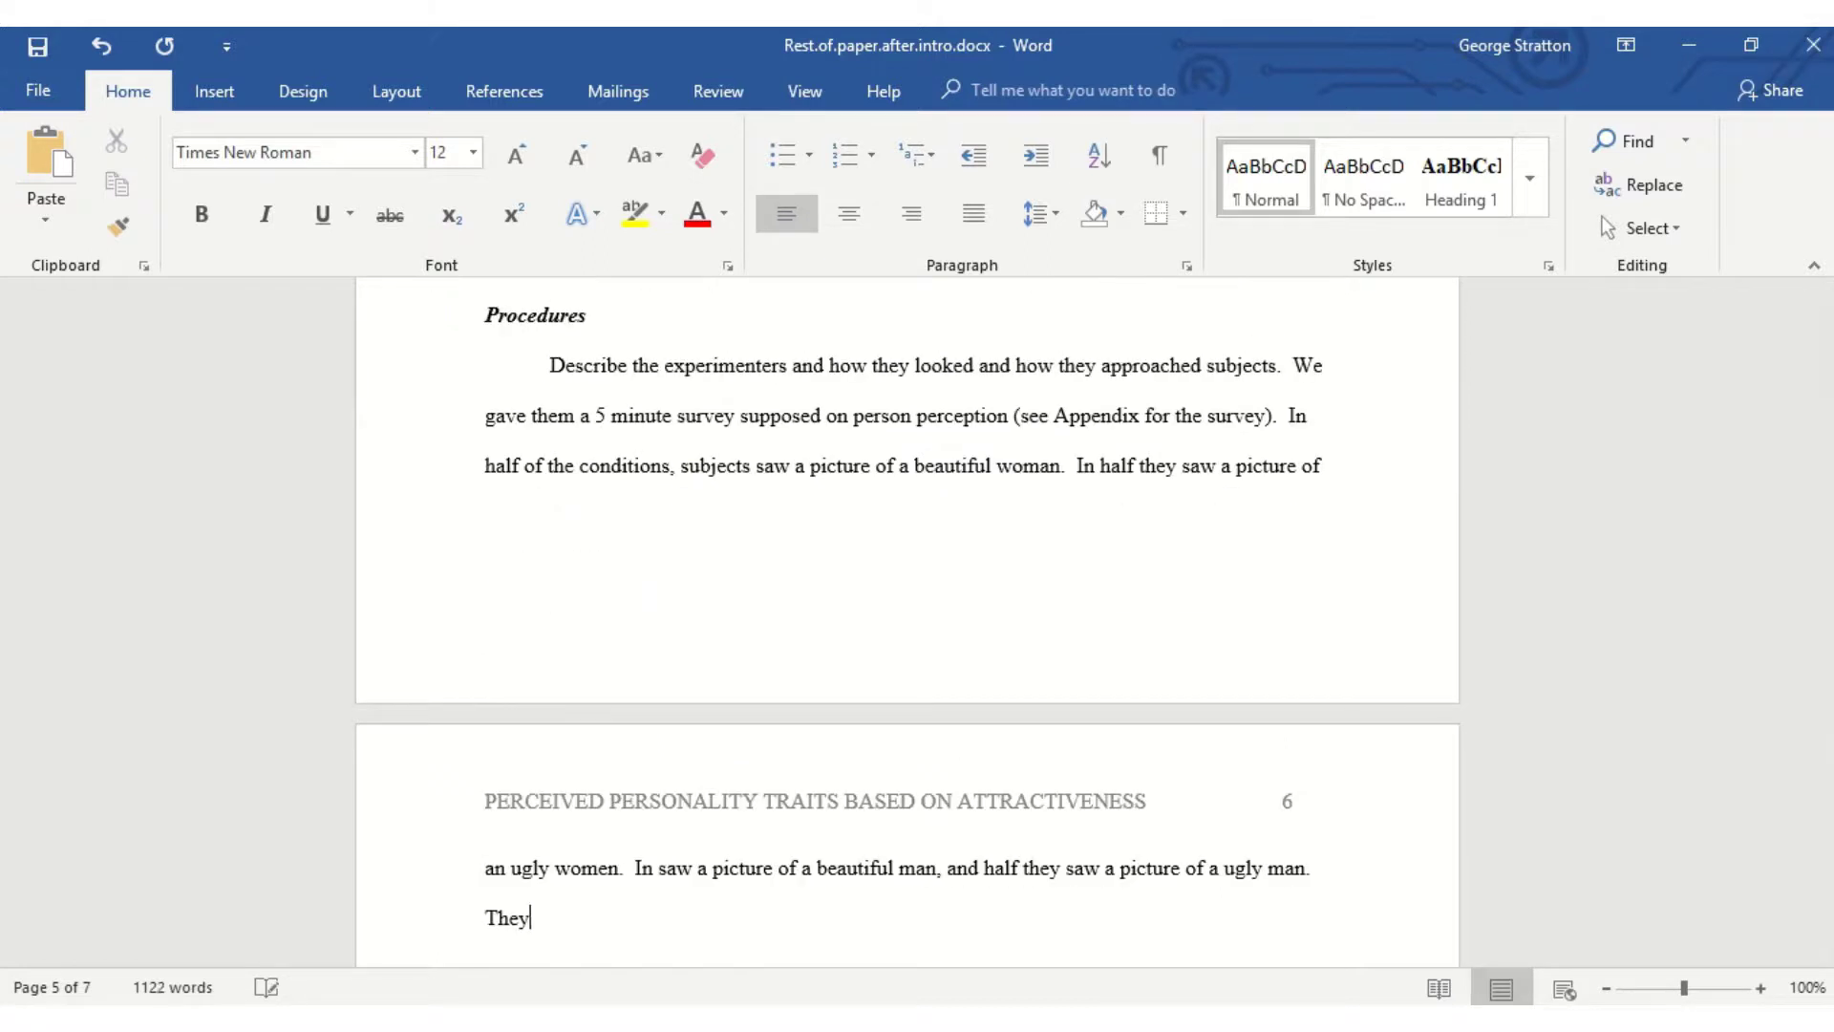
text( rated the target on a)
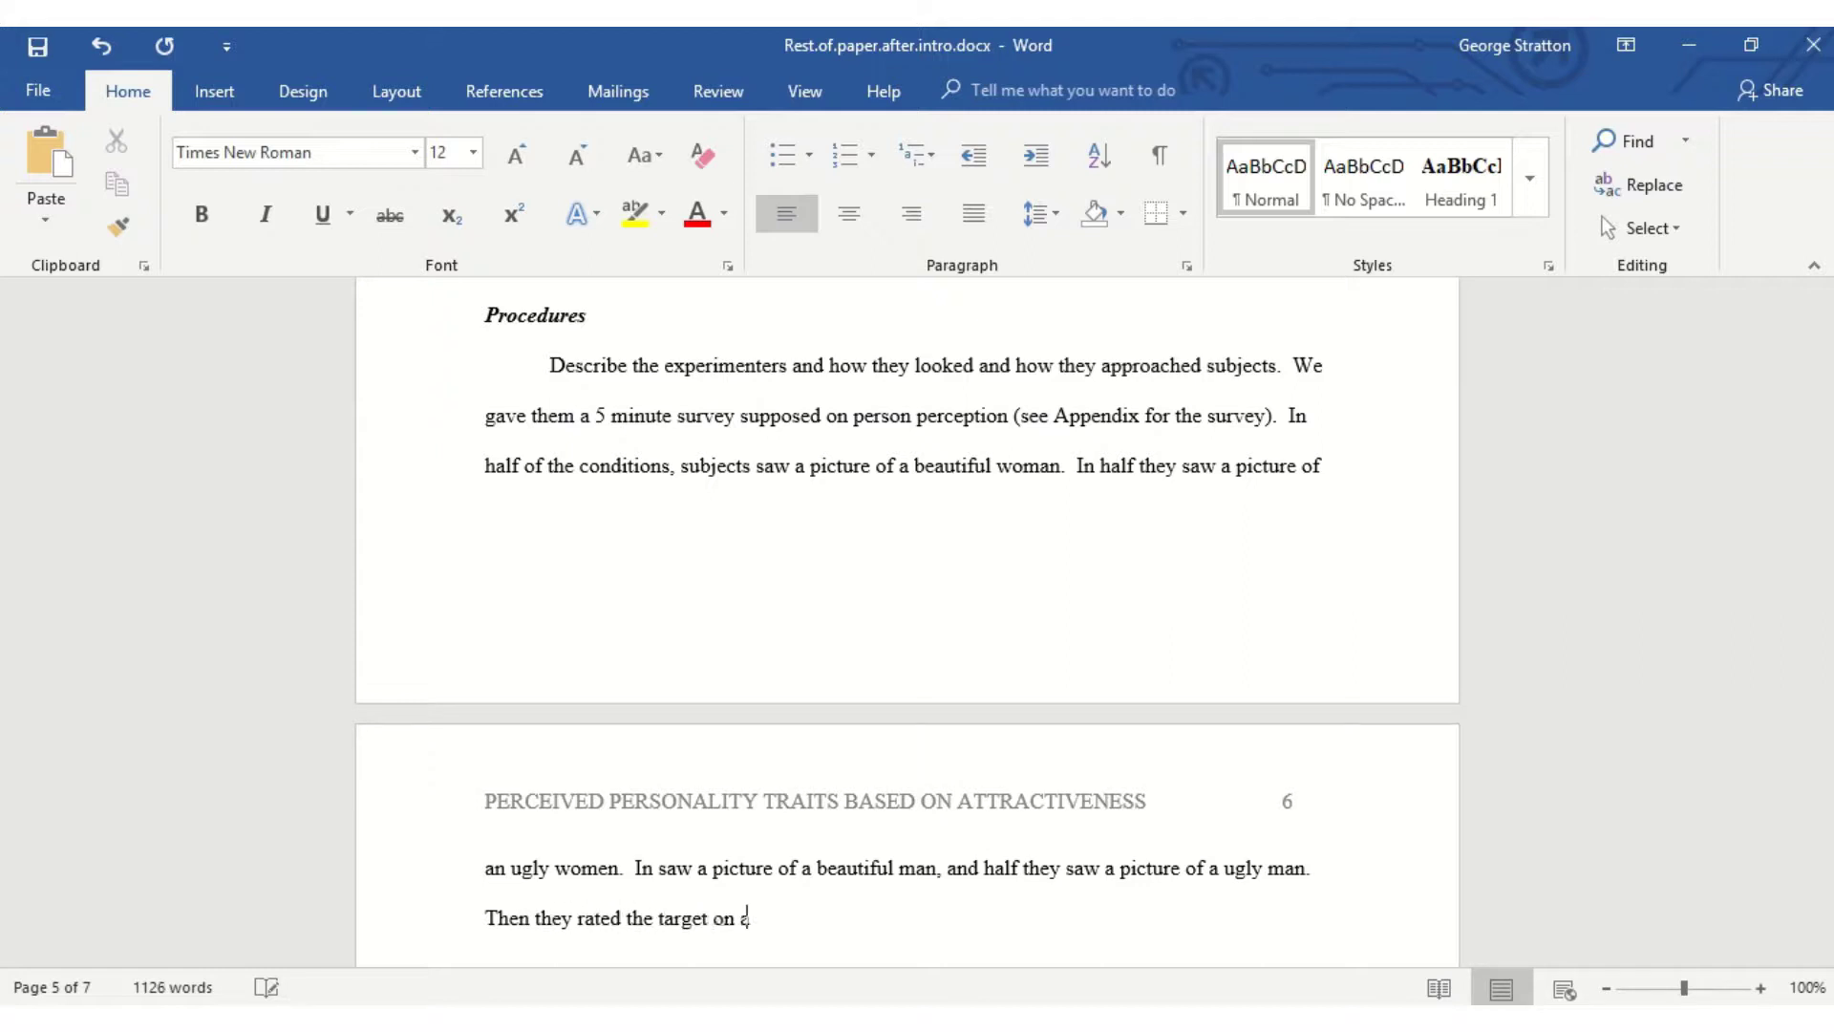
text( set of personality traits, incl)
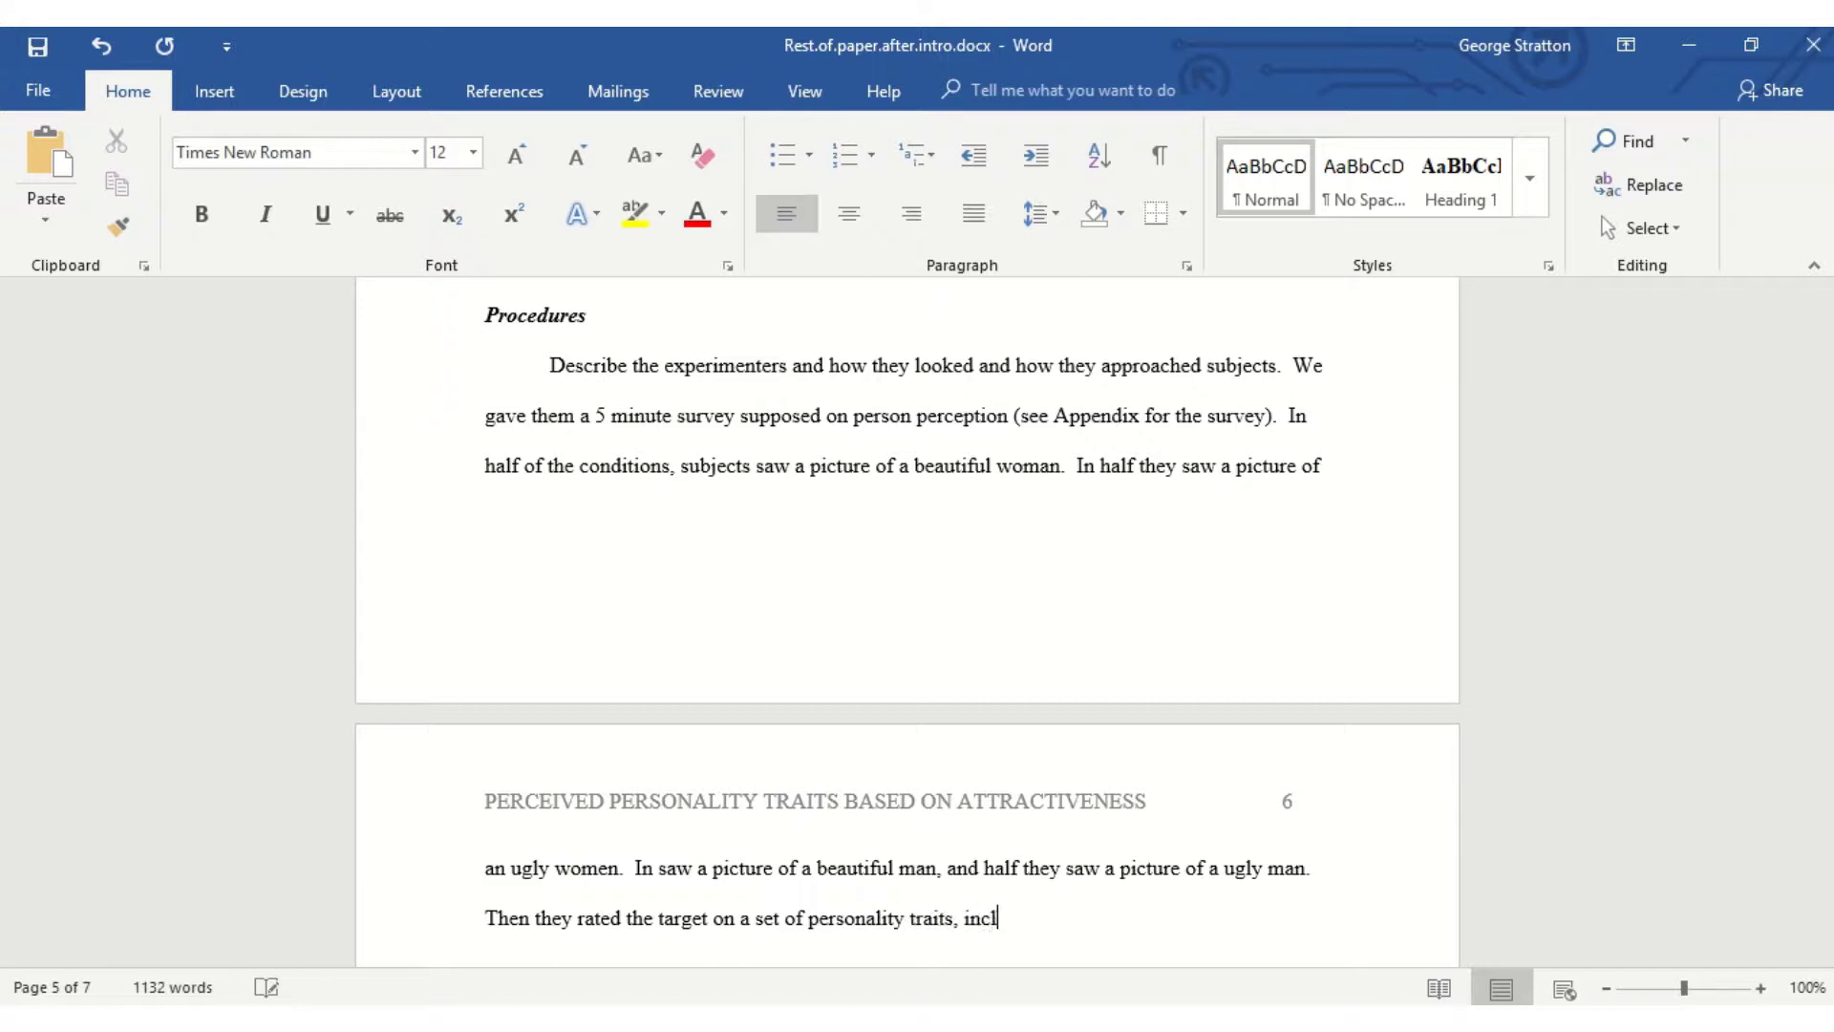
text(uding, intelligence, k)
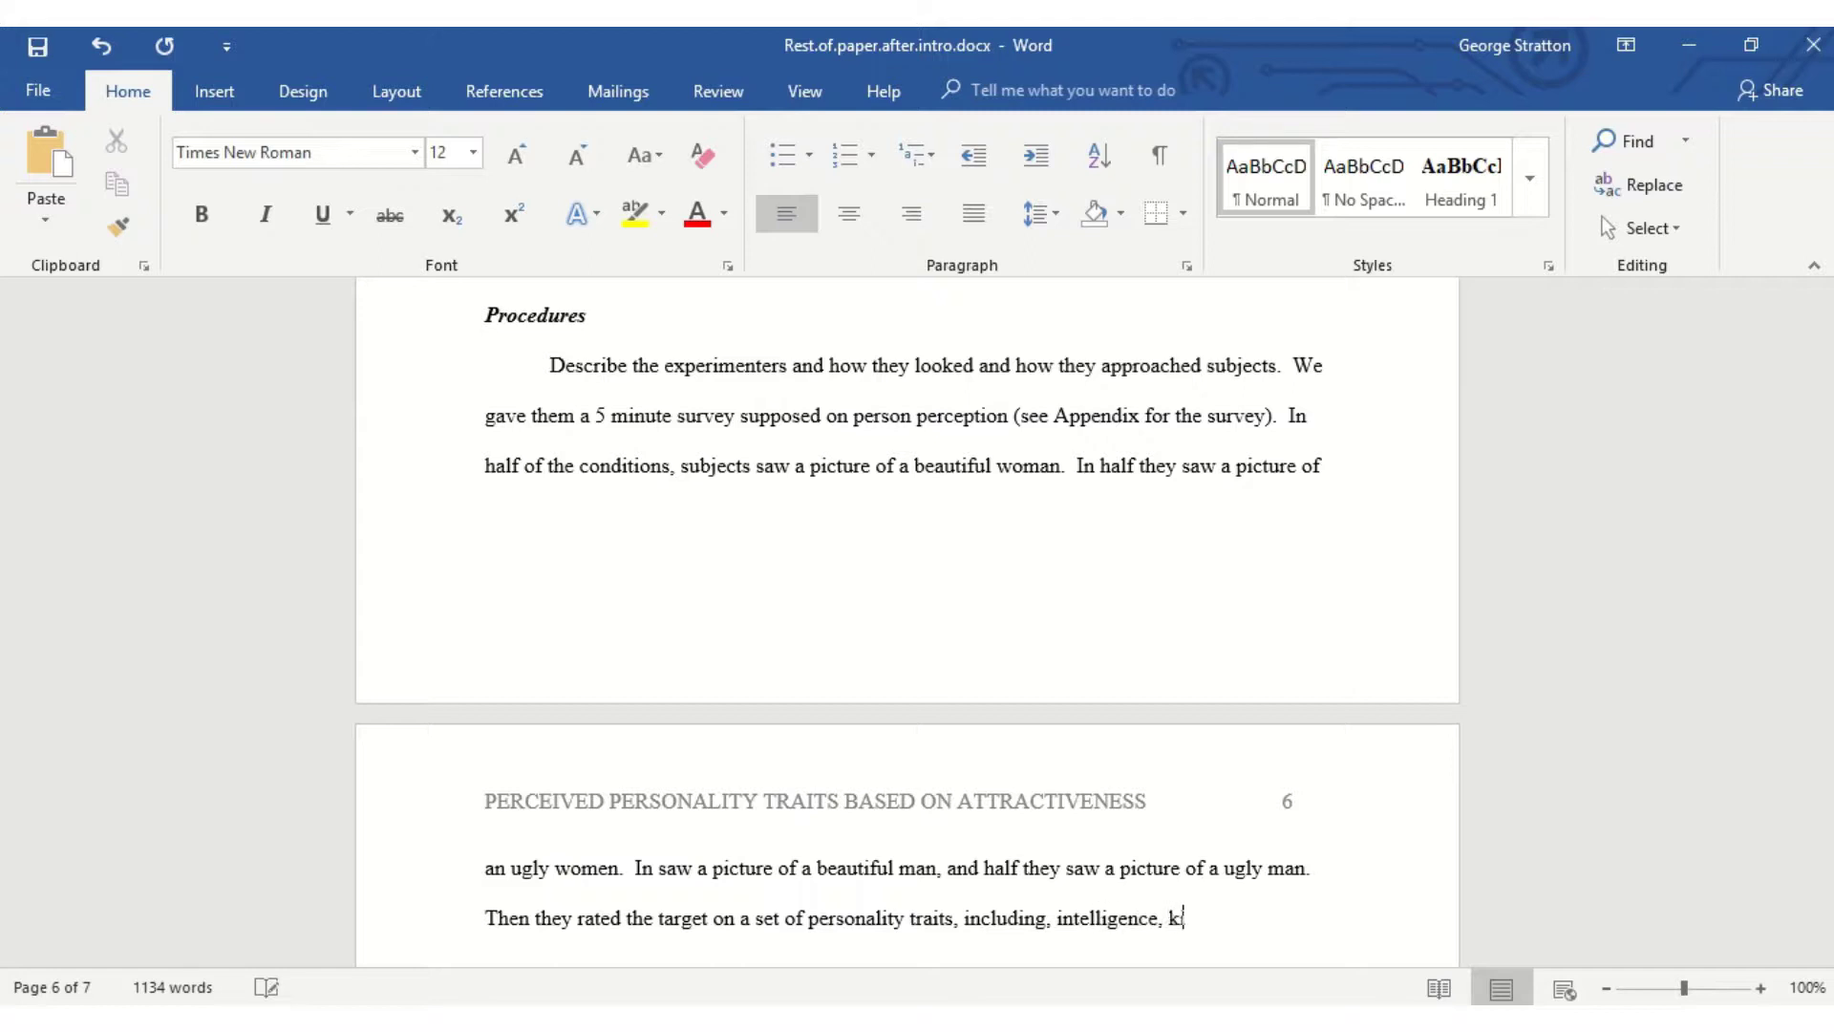
text(idness. )
text(etc.)
Correct the misspelled word "kidness" to "kindness" in the last Procedures sentence
right_click(1207, 917)
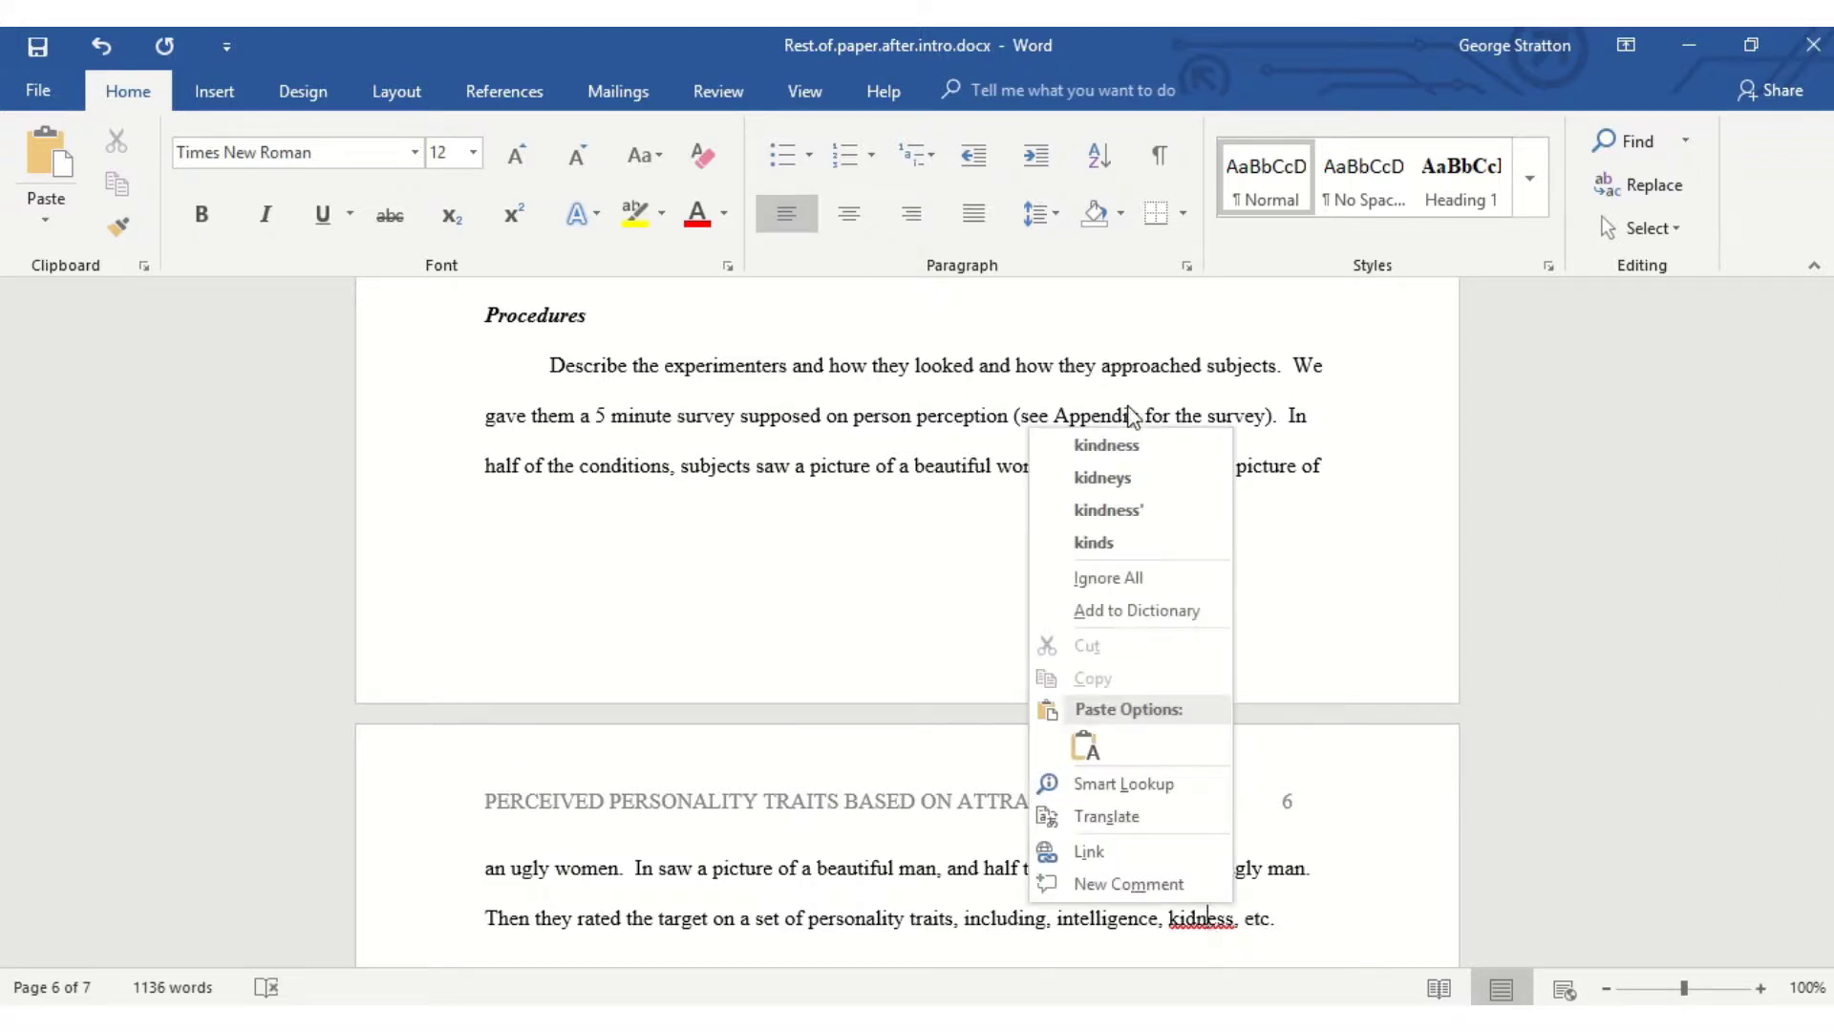
click(1127, 513)
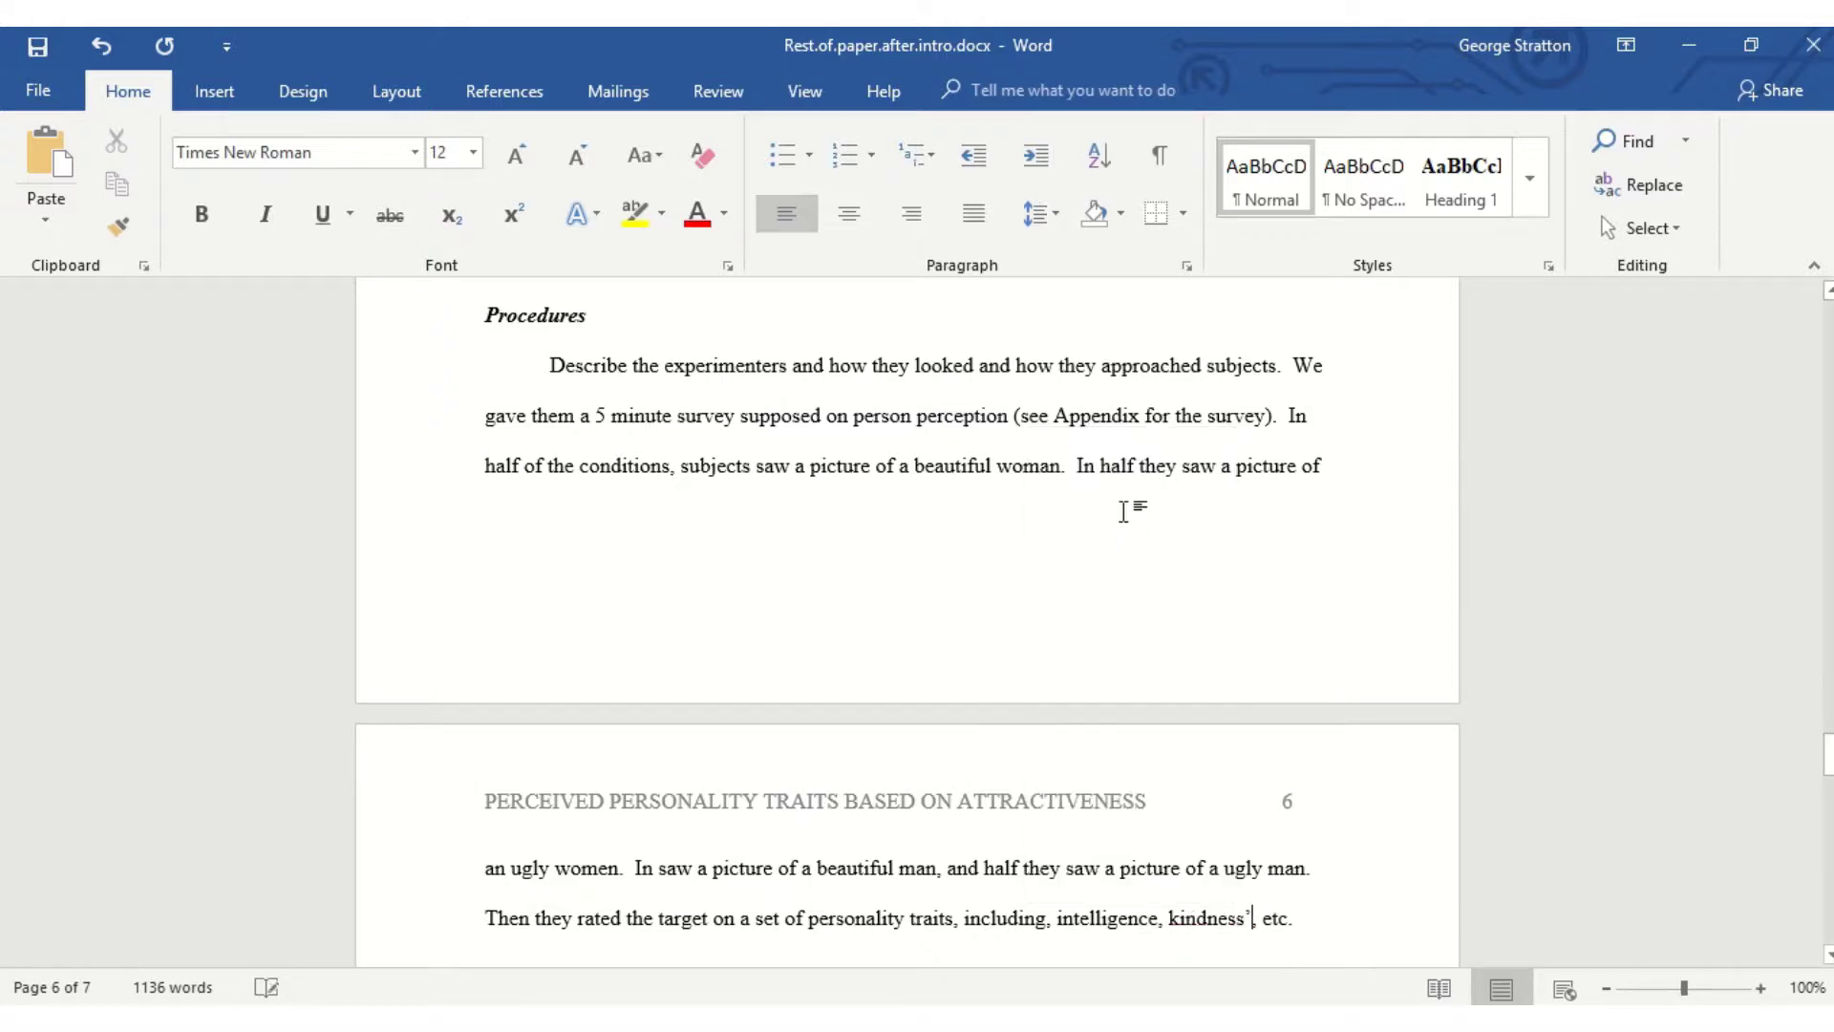
key(BackSpace)
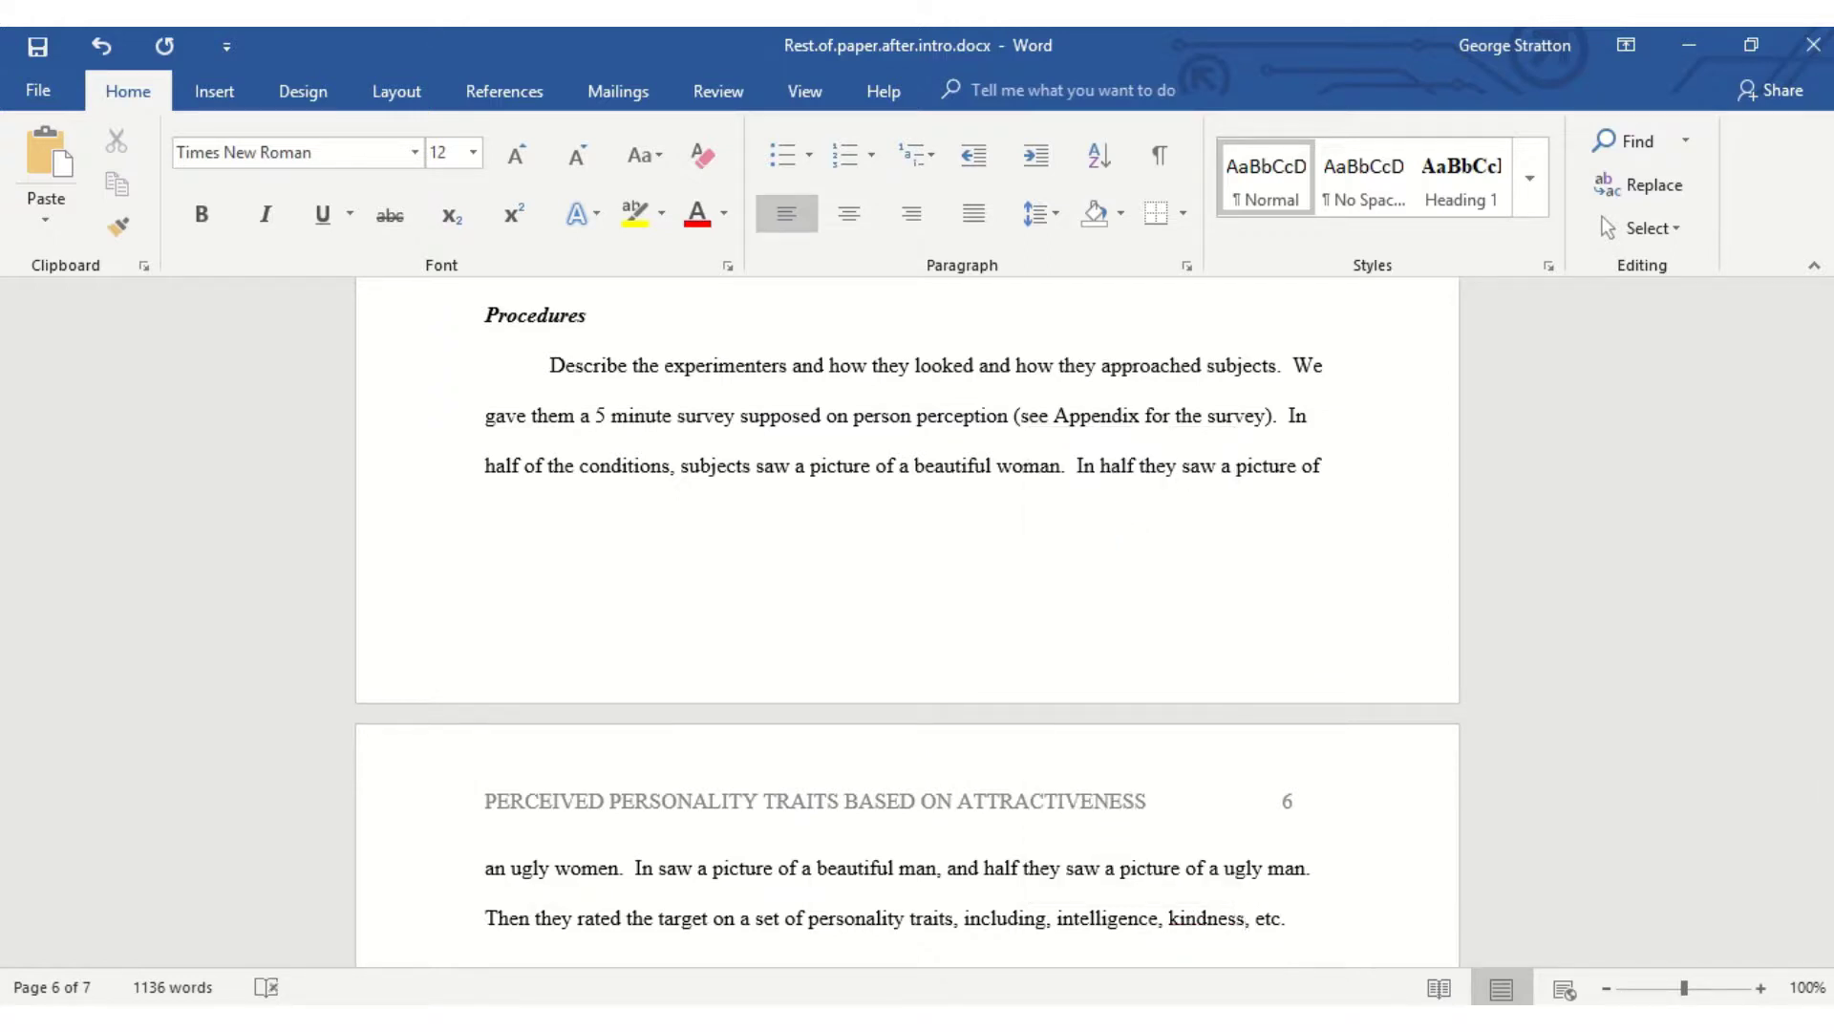
Add a centered "Results" heading on a new line below the Procedures paragraph and make it bold
click(1339, 922)
key(Return)
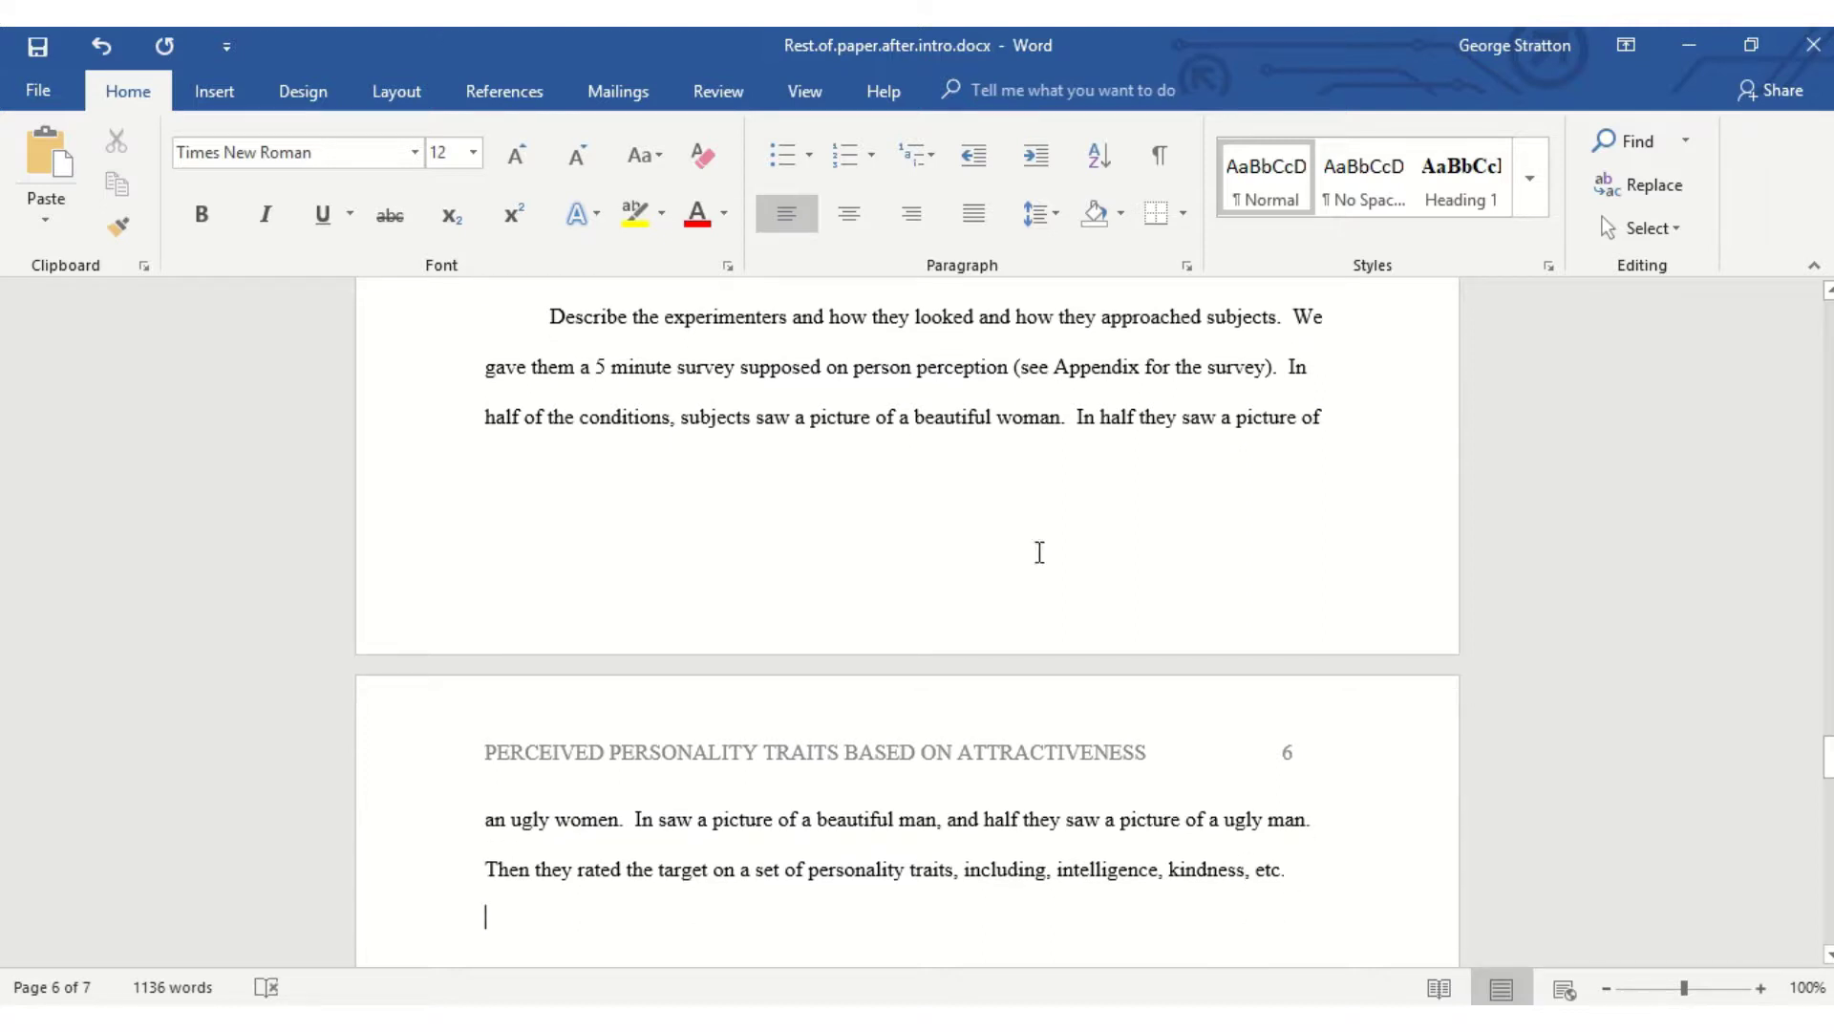
click(846, 231)
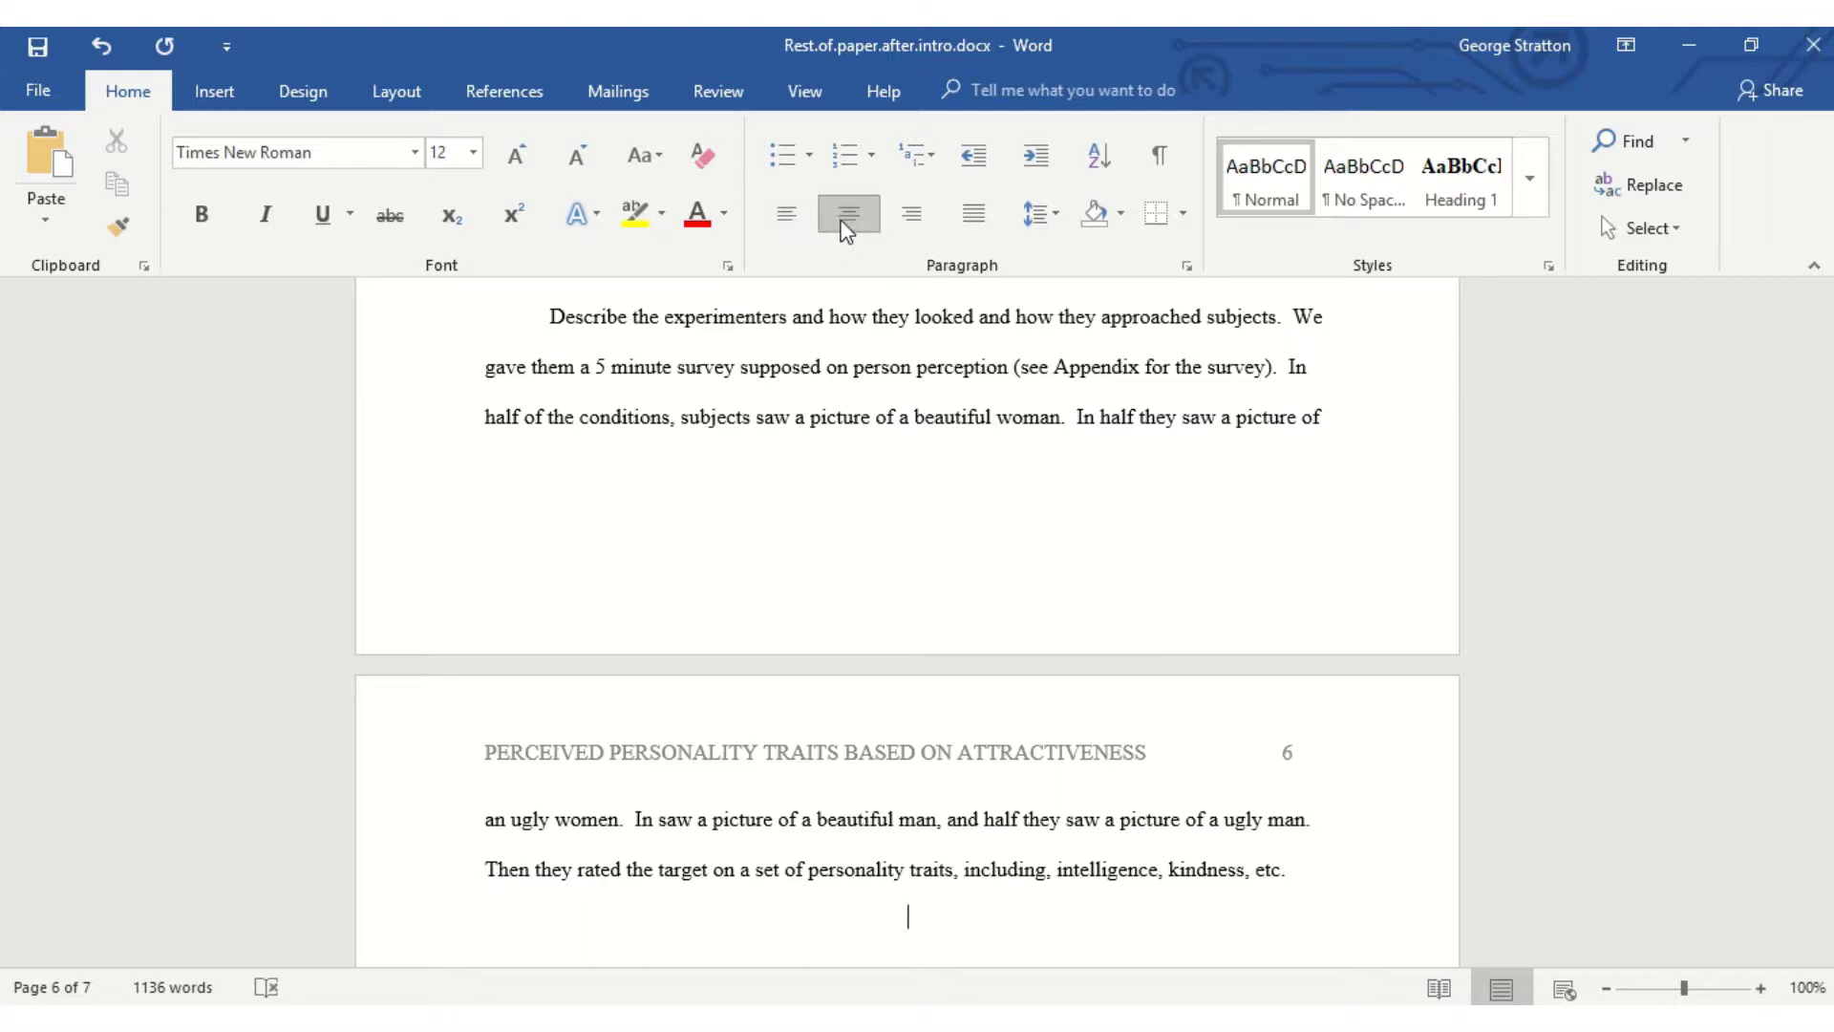
text(Results)
key(Return)
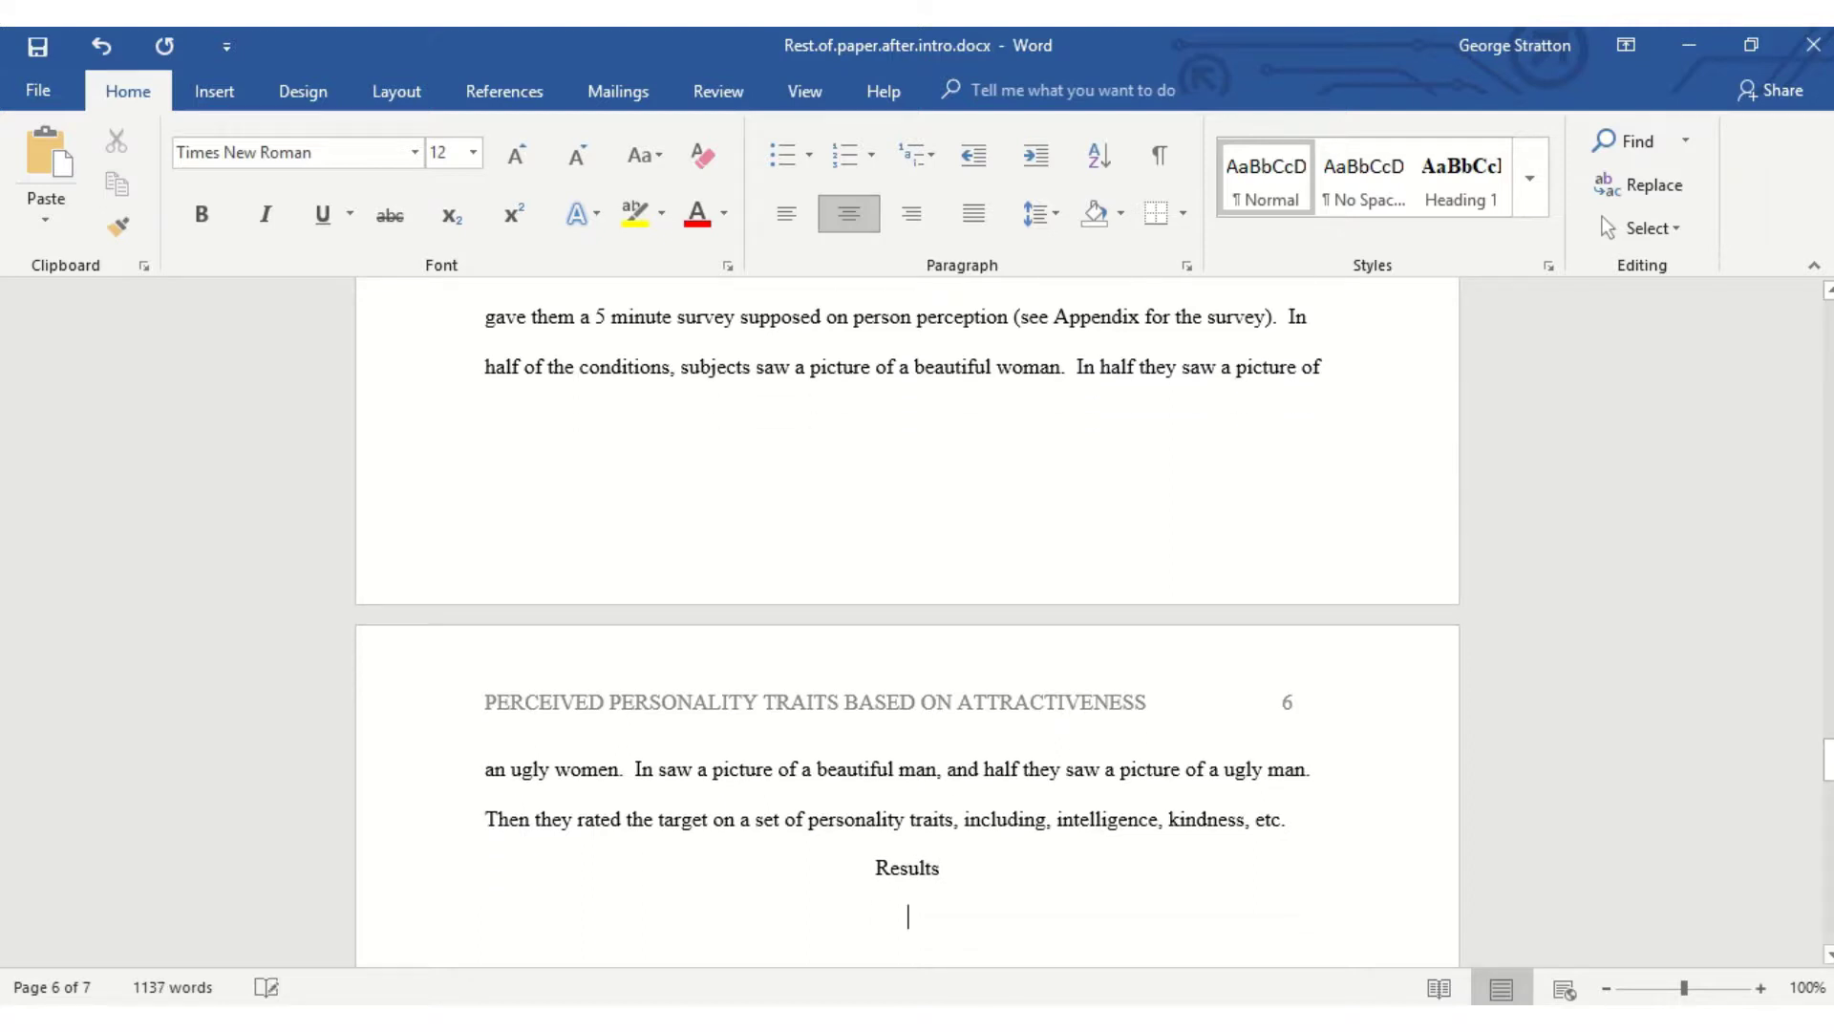
double_click(950, 878)
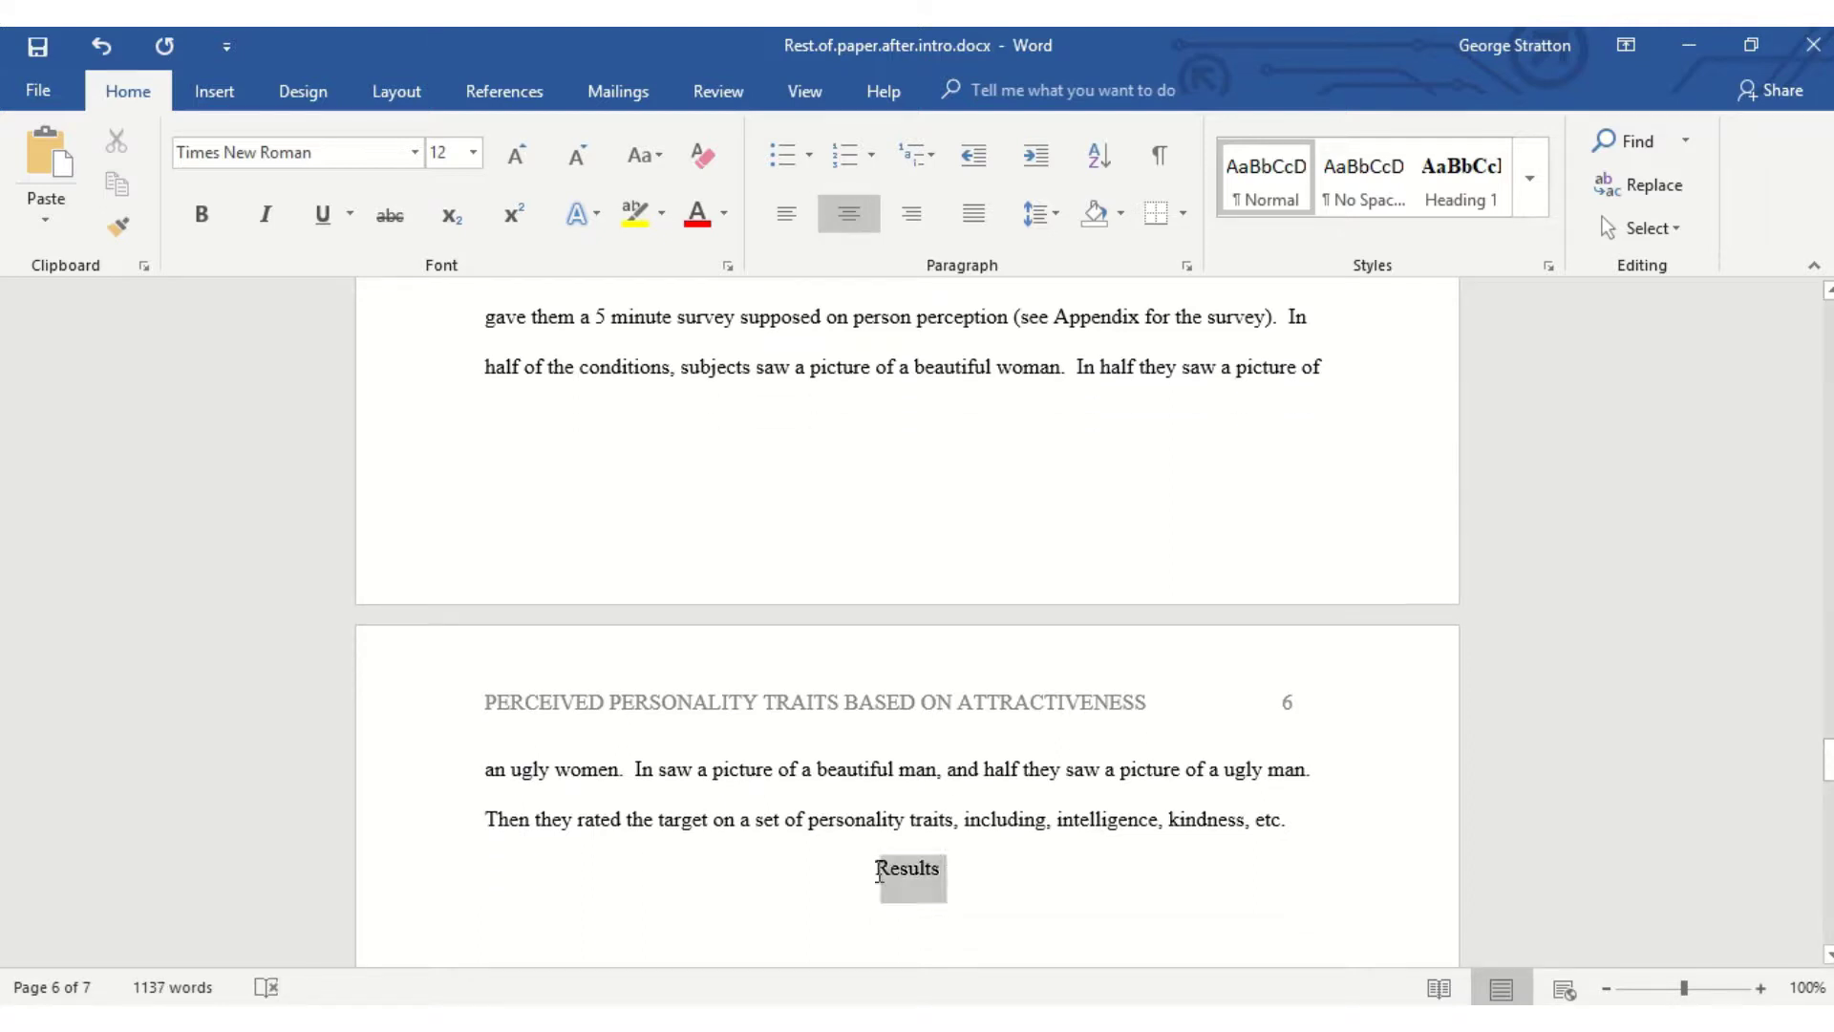
click(201, 215)
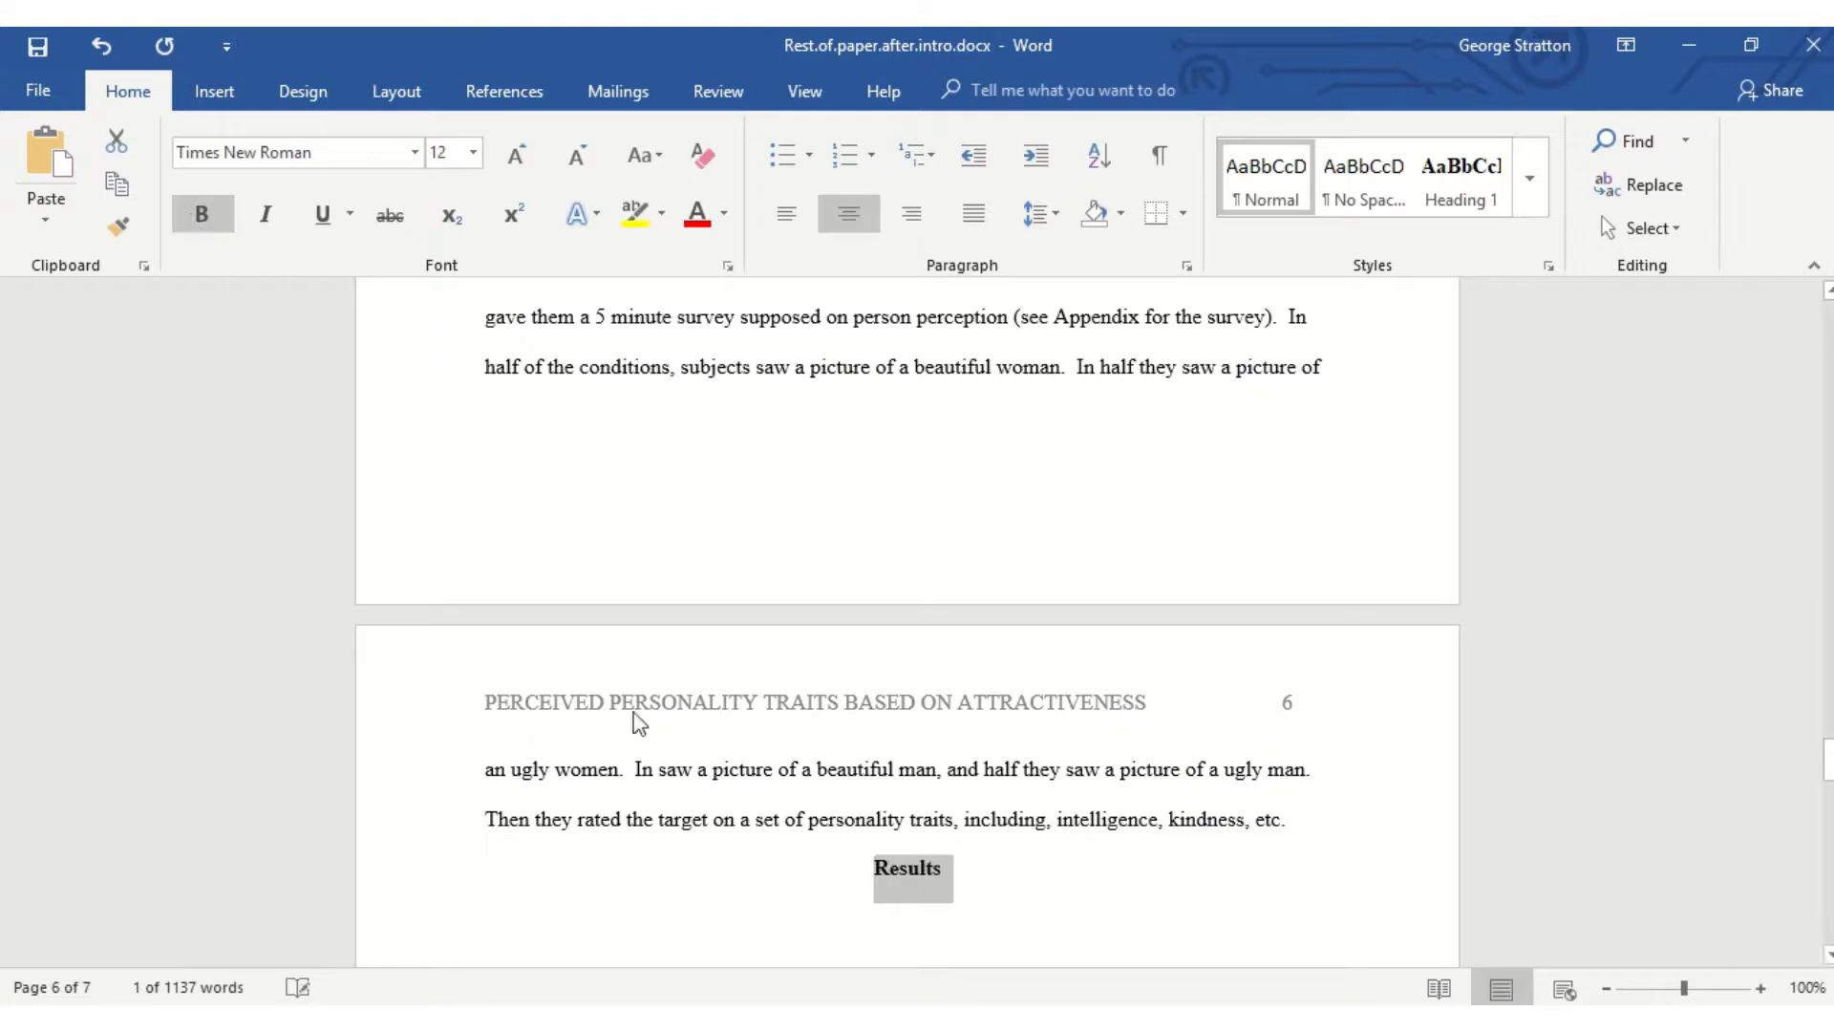
Start a left-aligned, indented paragraph under Results: "In parahgraph form, state all the numbers reader"
click(778, 917)
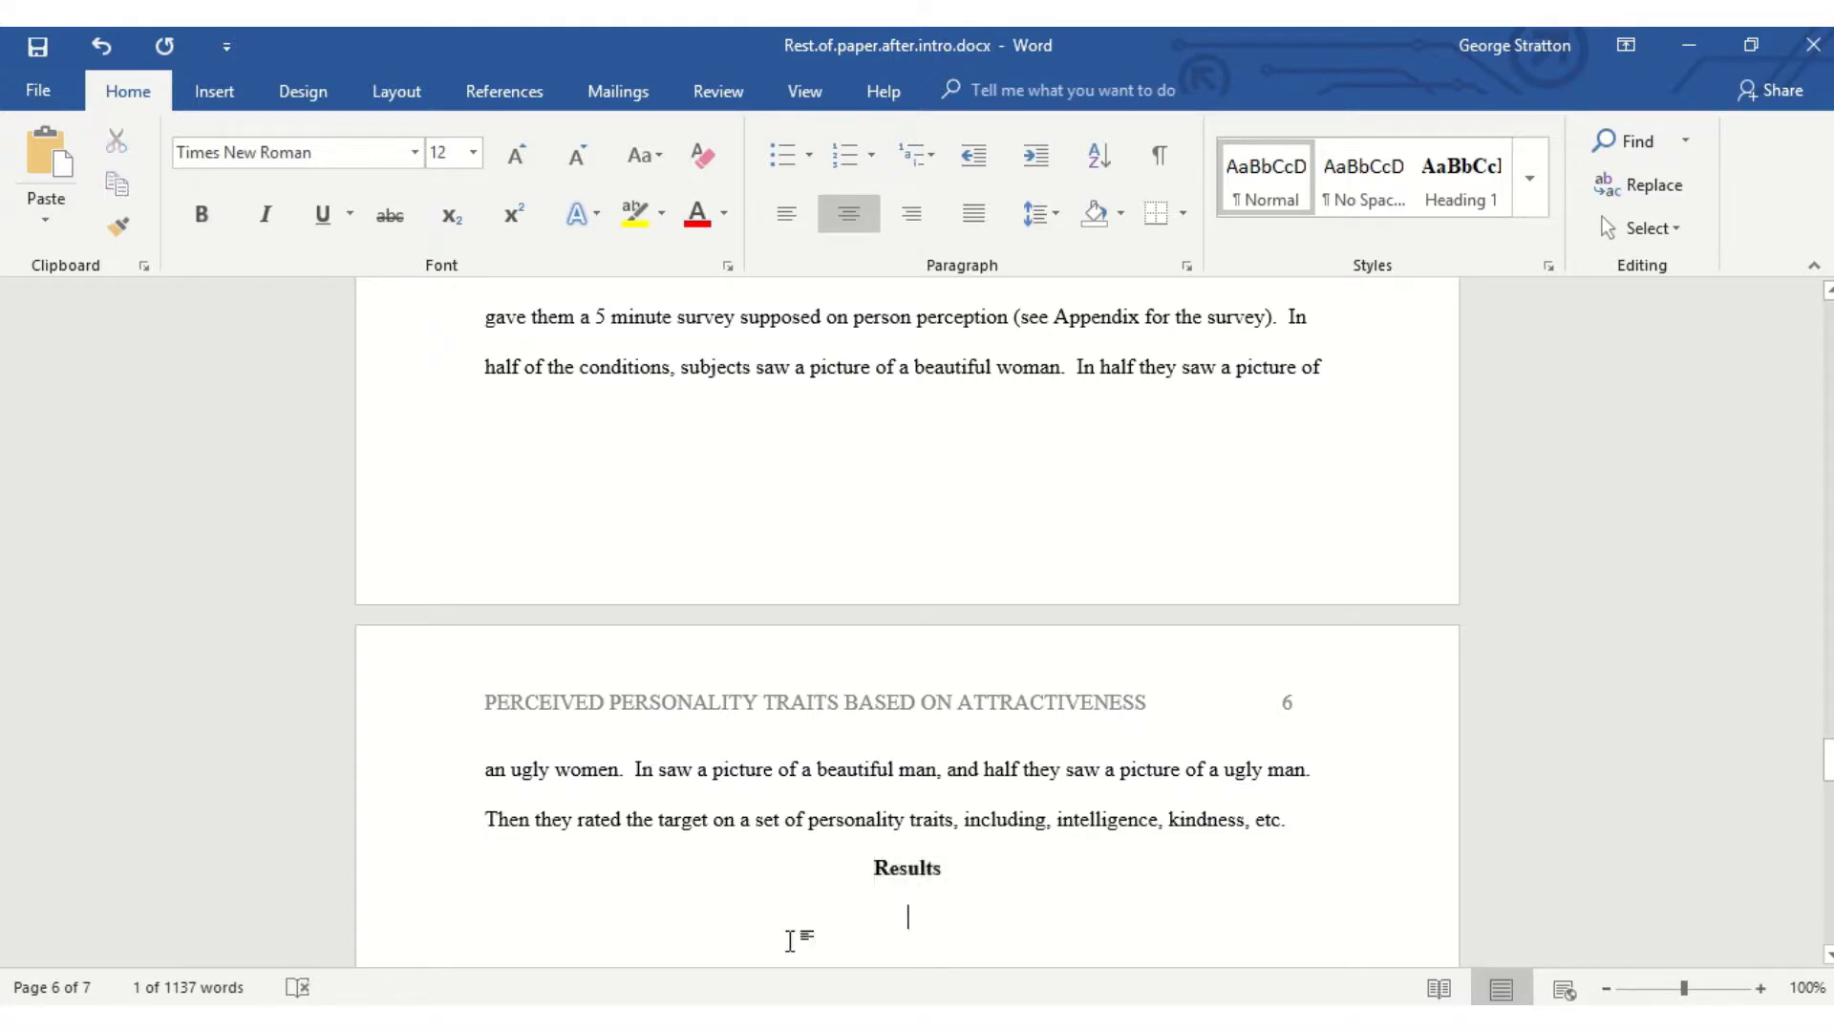
click(802, 214)
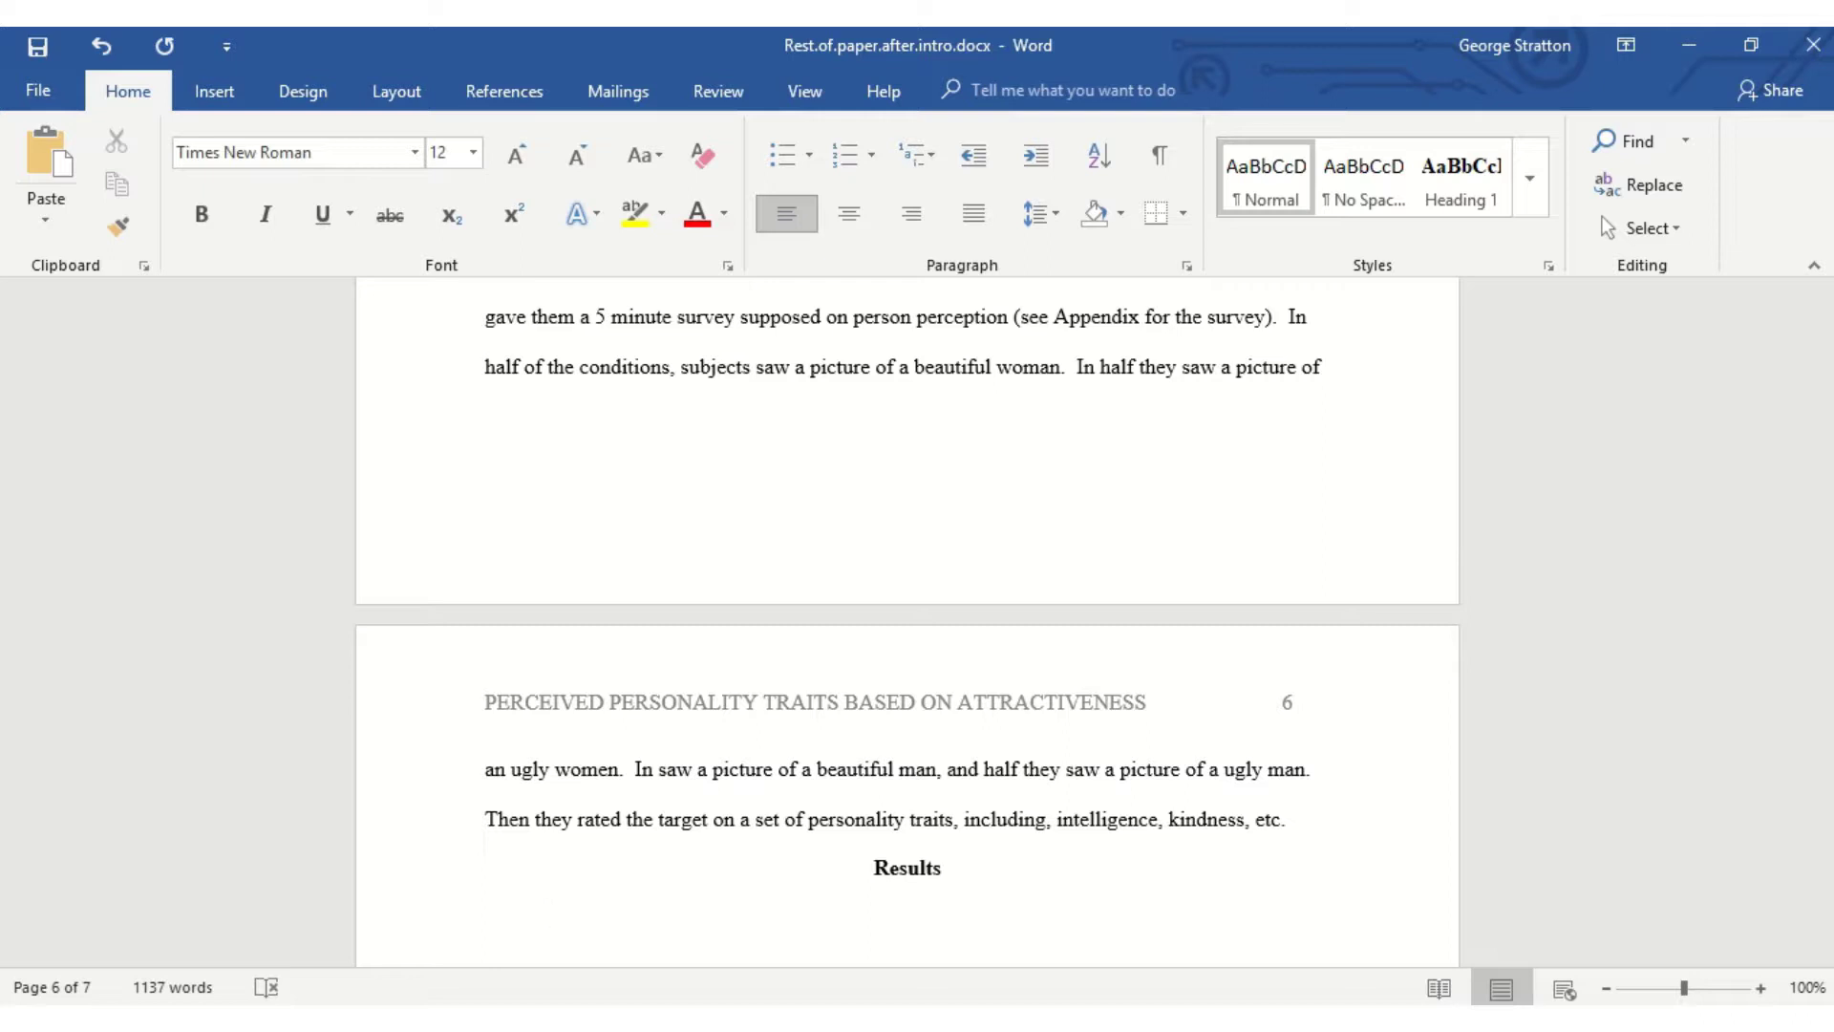
text(In parahgraph form, state )
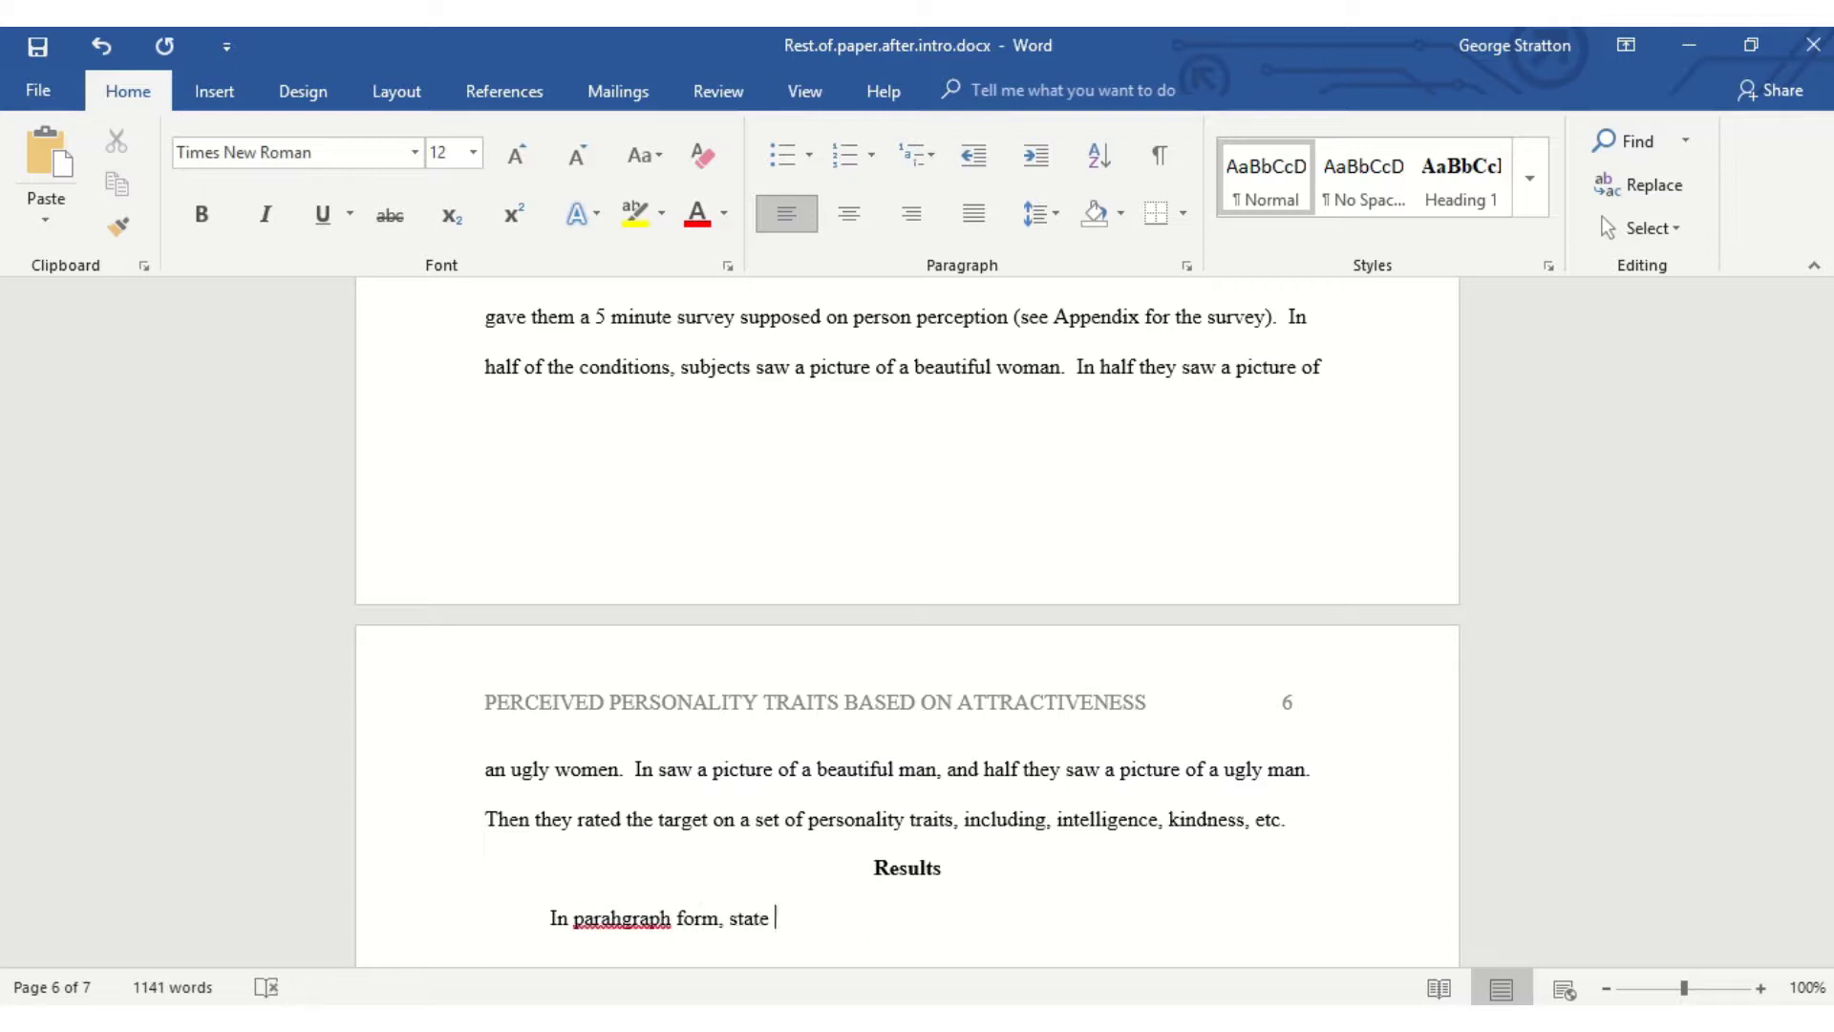
text(all the numbers reader)
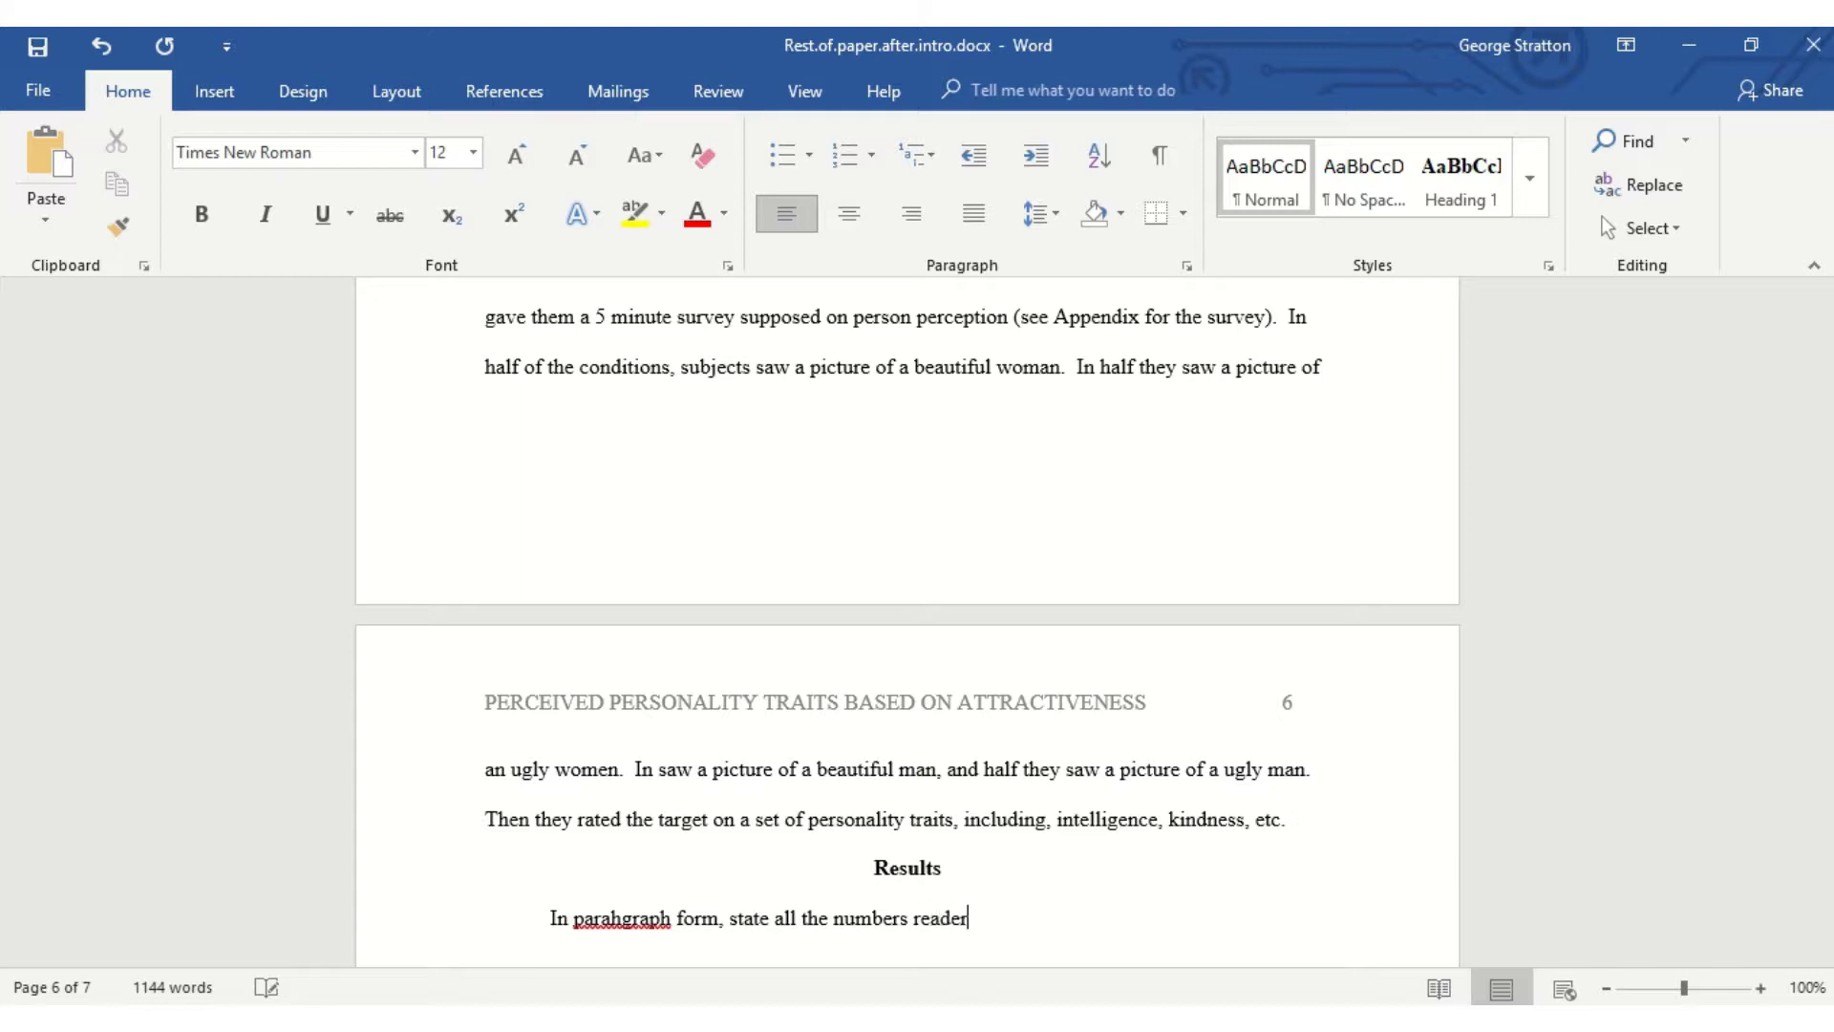
Finish the Results sentence so it continues "readers need to know to see if your hypothesis were supported or not (see Table 1)."
text(s need to know to see if your hypohtes)
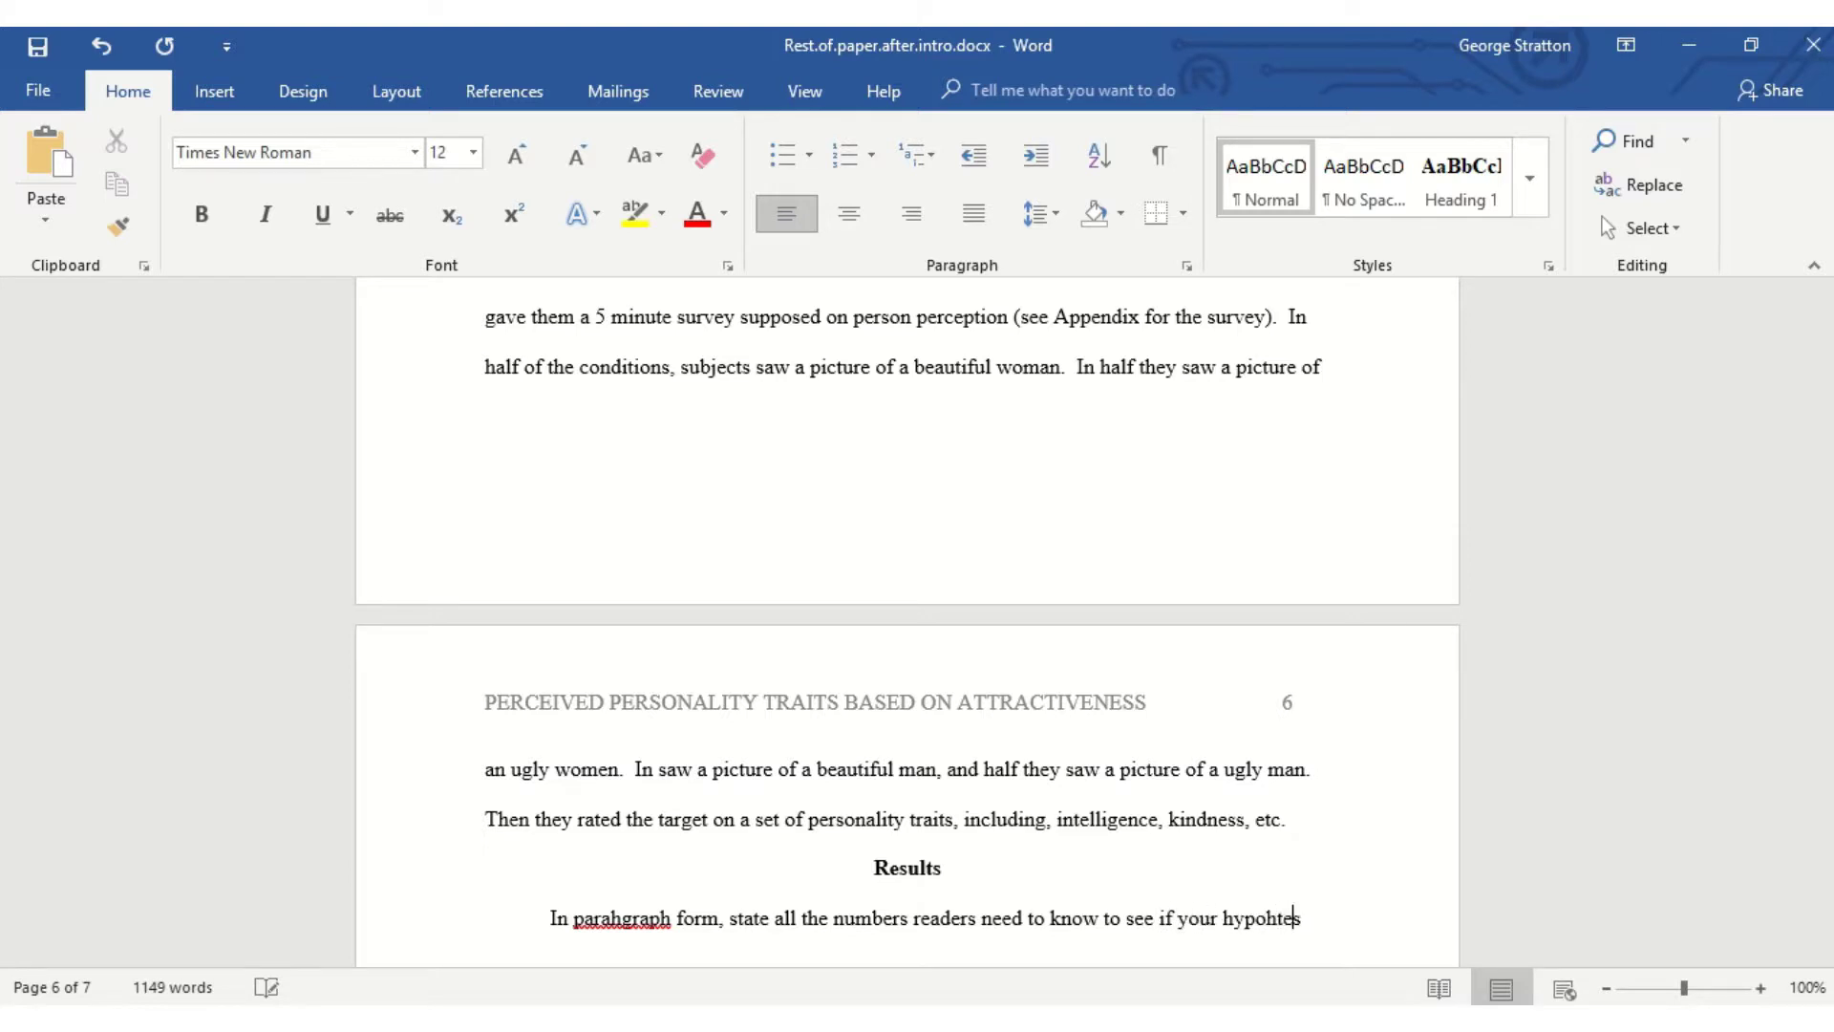
key(BackSpace)
text(thesis were supp)
text(orted or not.)
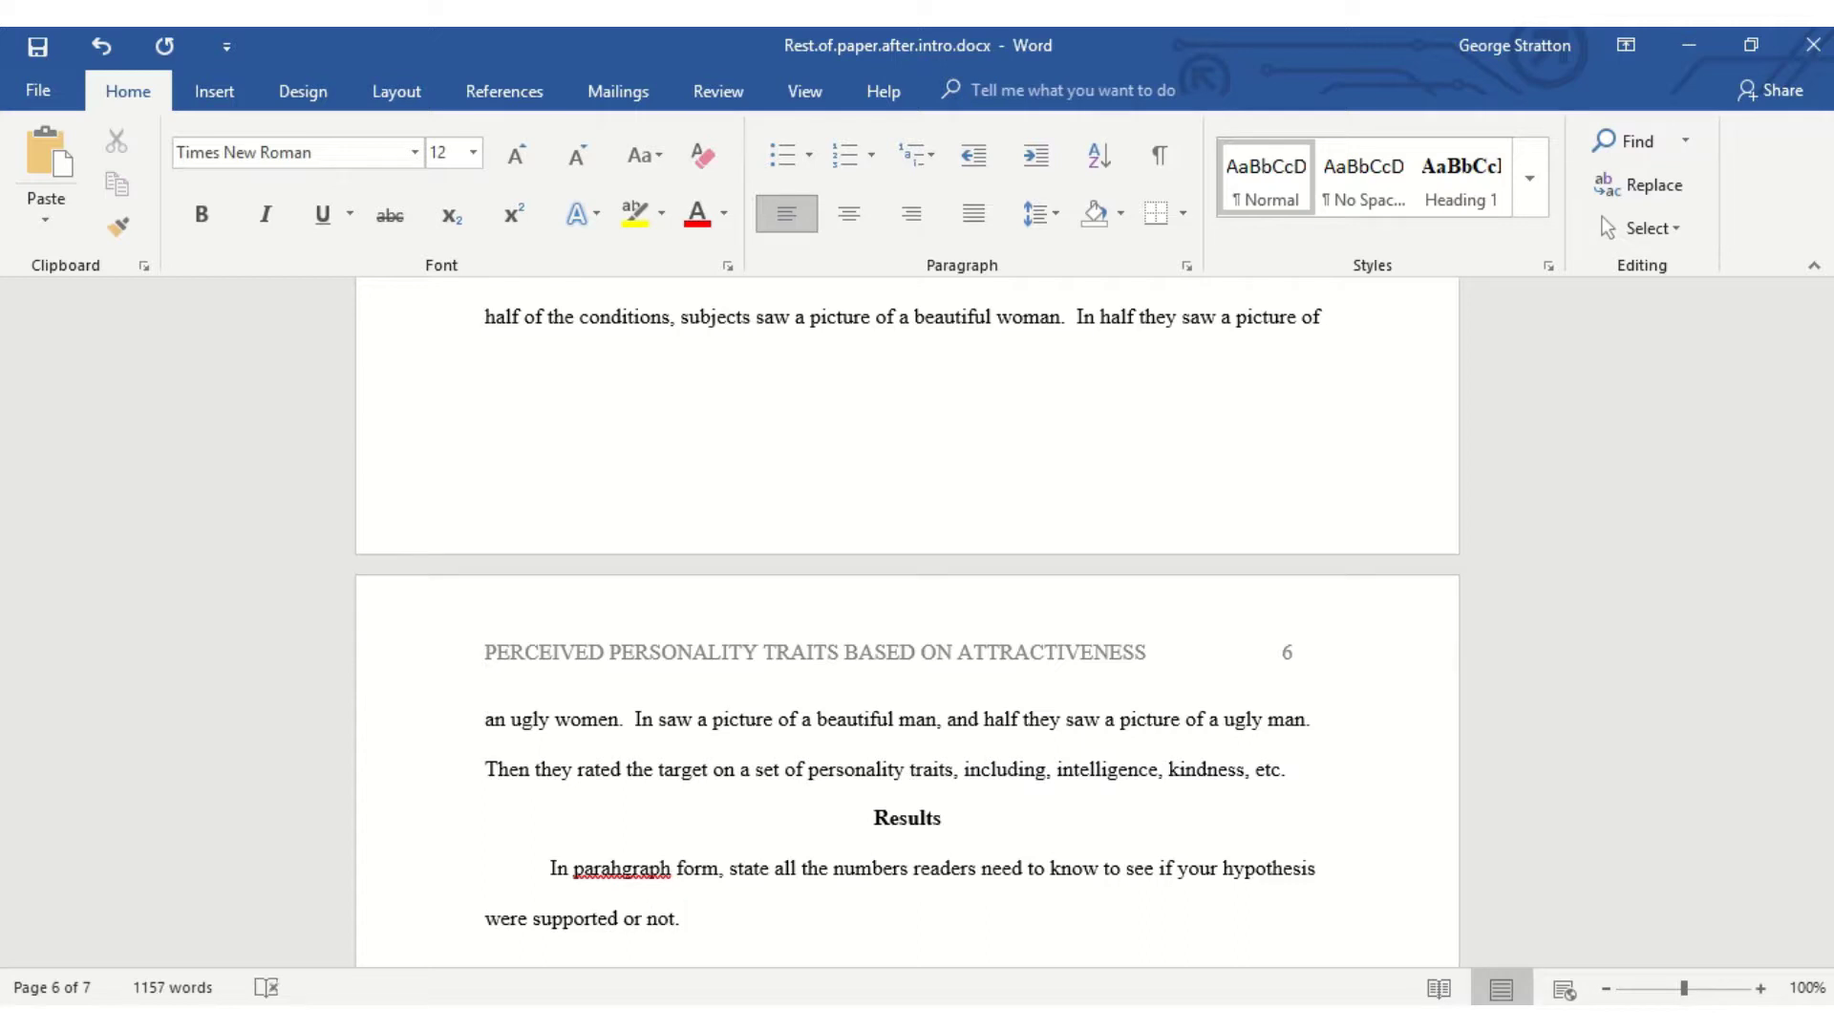
key(BackSpace)
text((see Table 1).)
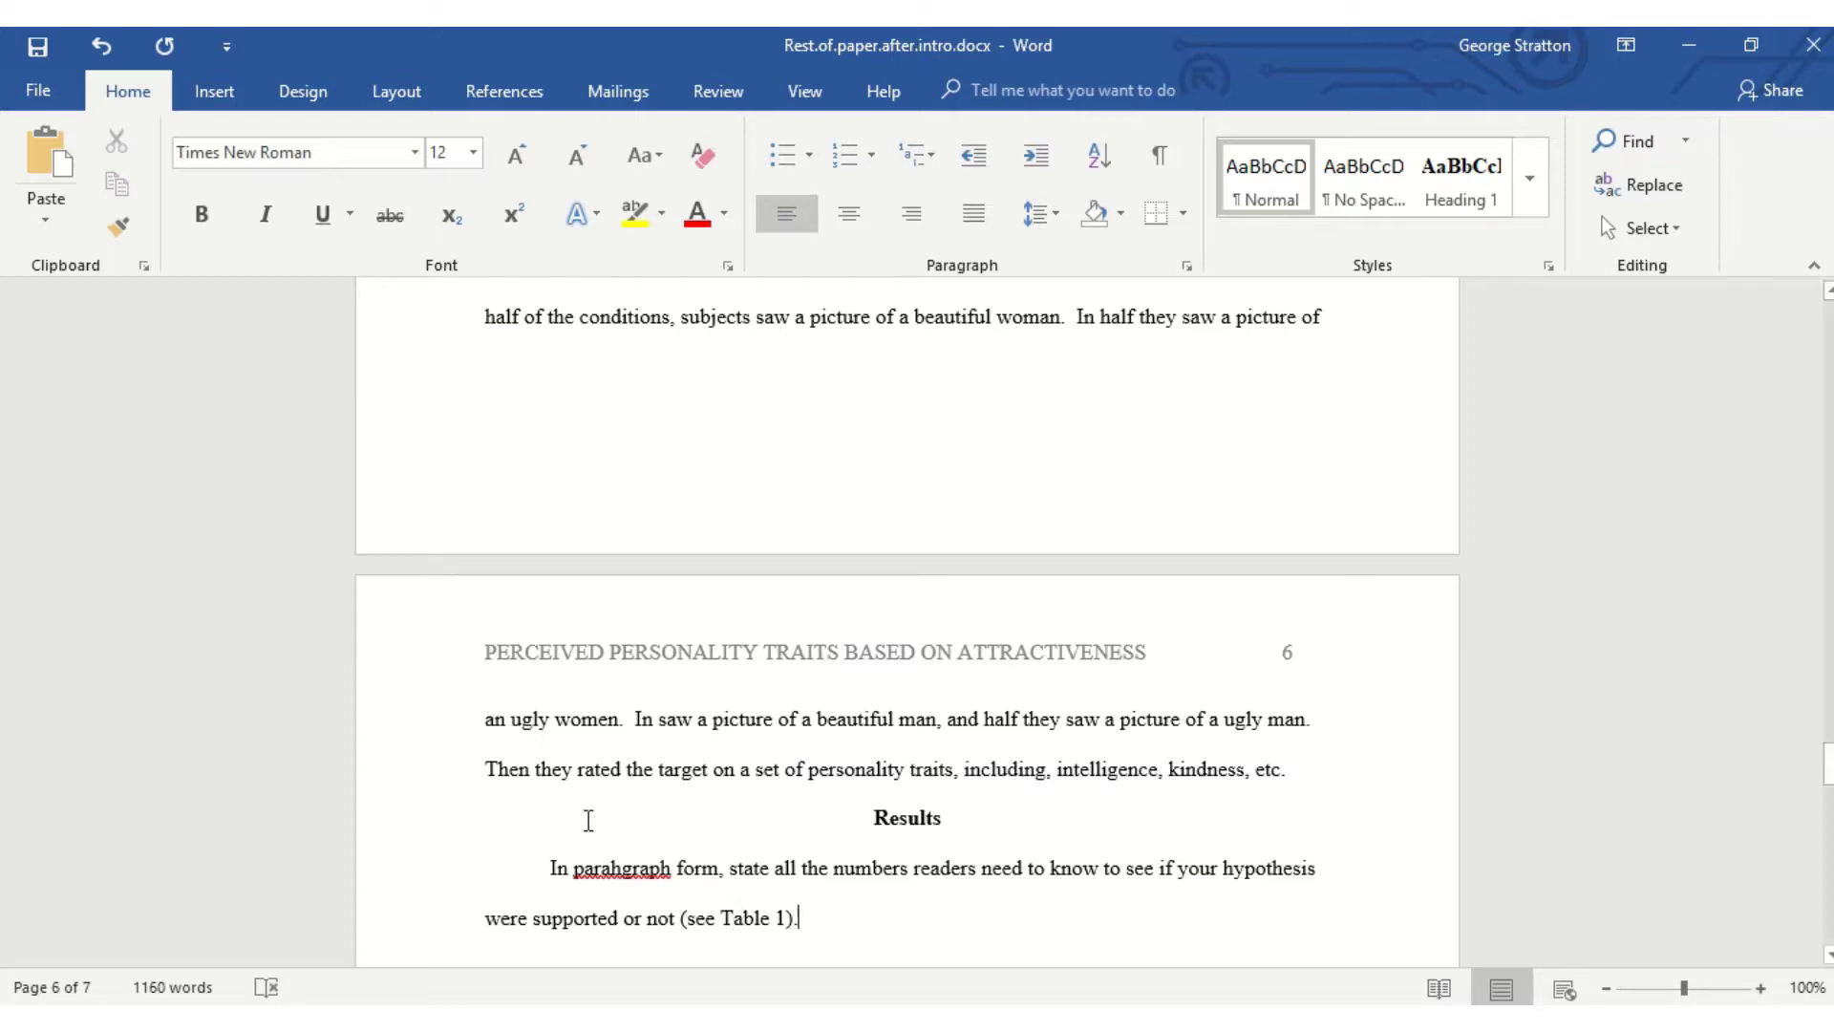
Correct the misspelled word "parahgraph" to "paragraph" in the Results sentence
right_click(613, 868)
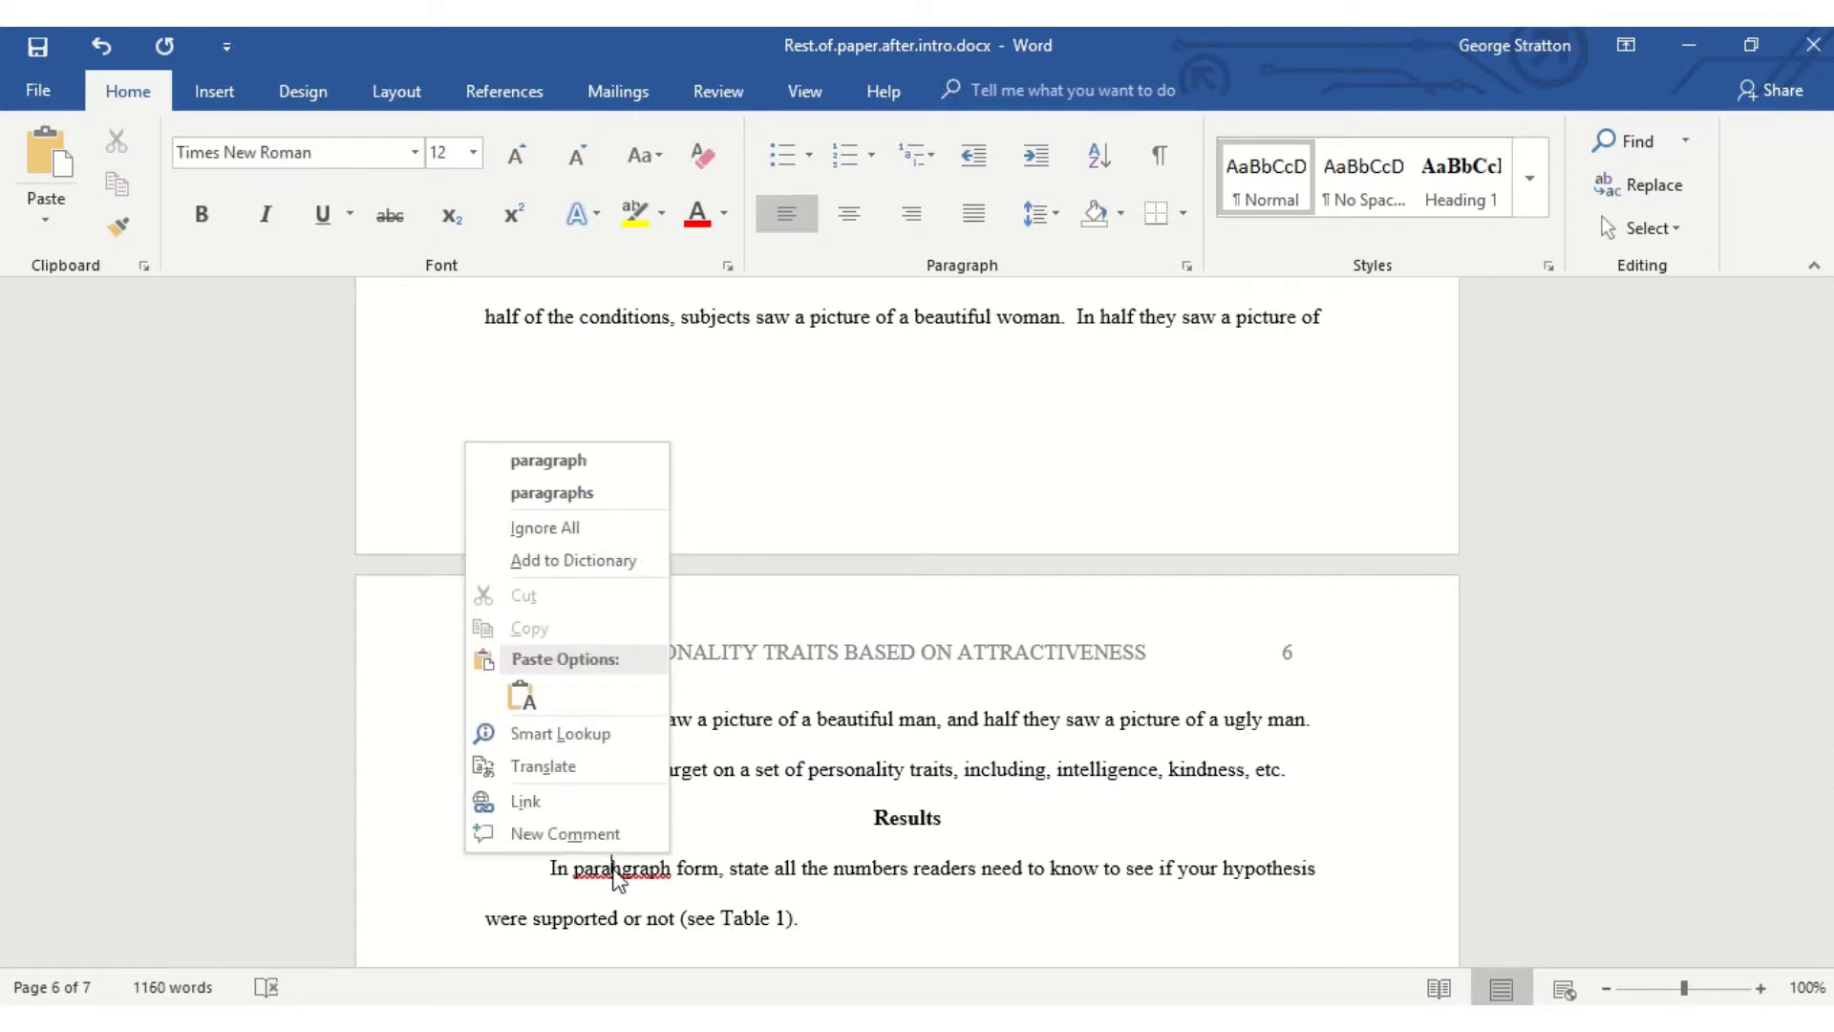
click(547, 460)
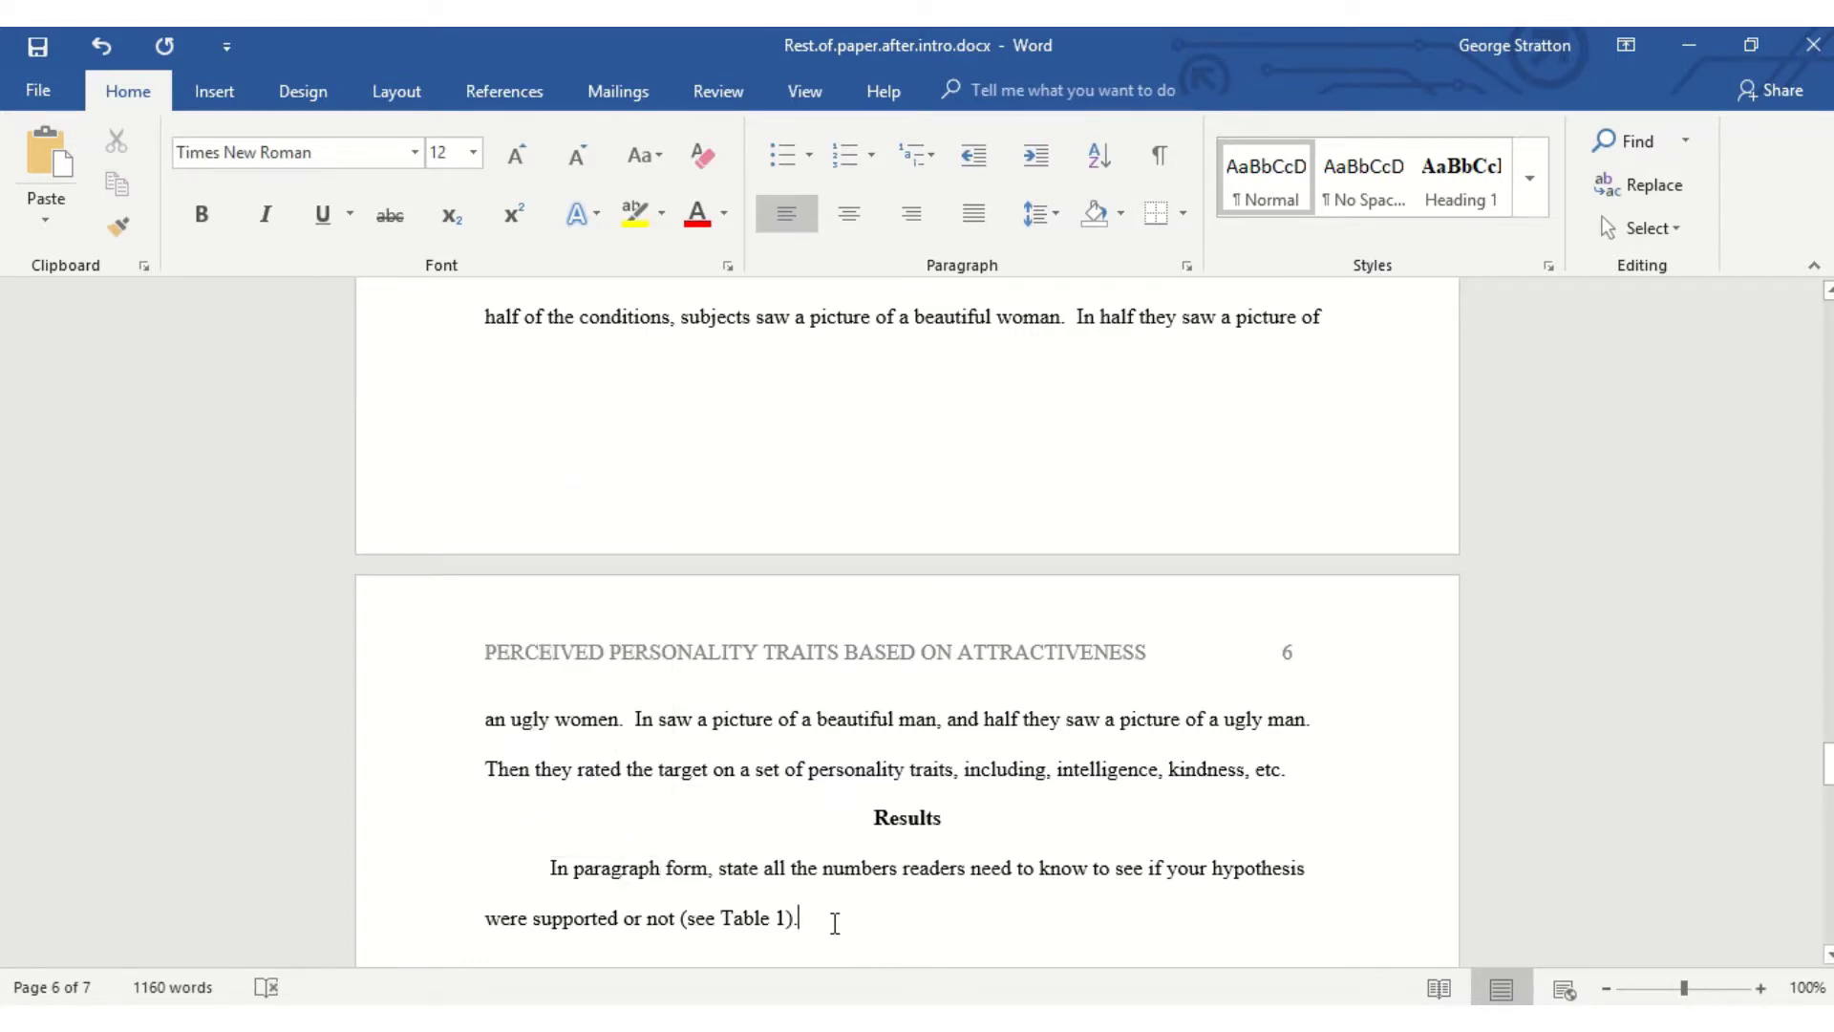
Add a centered "Discussion" heading on a new line below the Results paragraph and make it bold
key(Return)
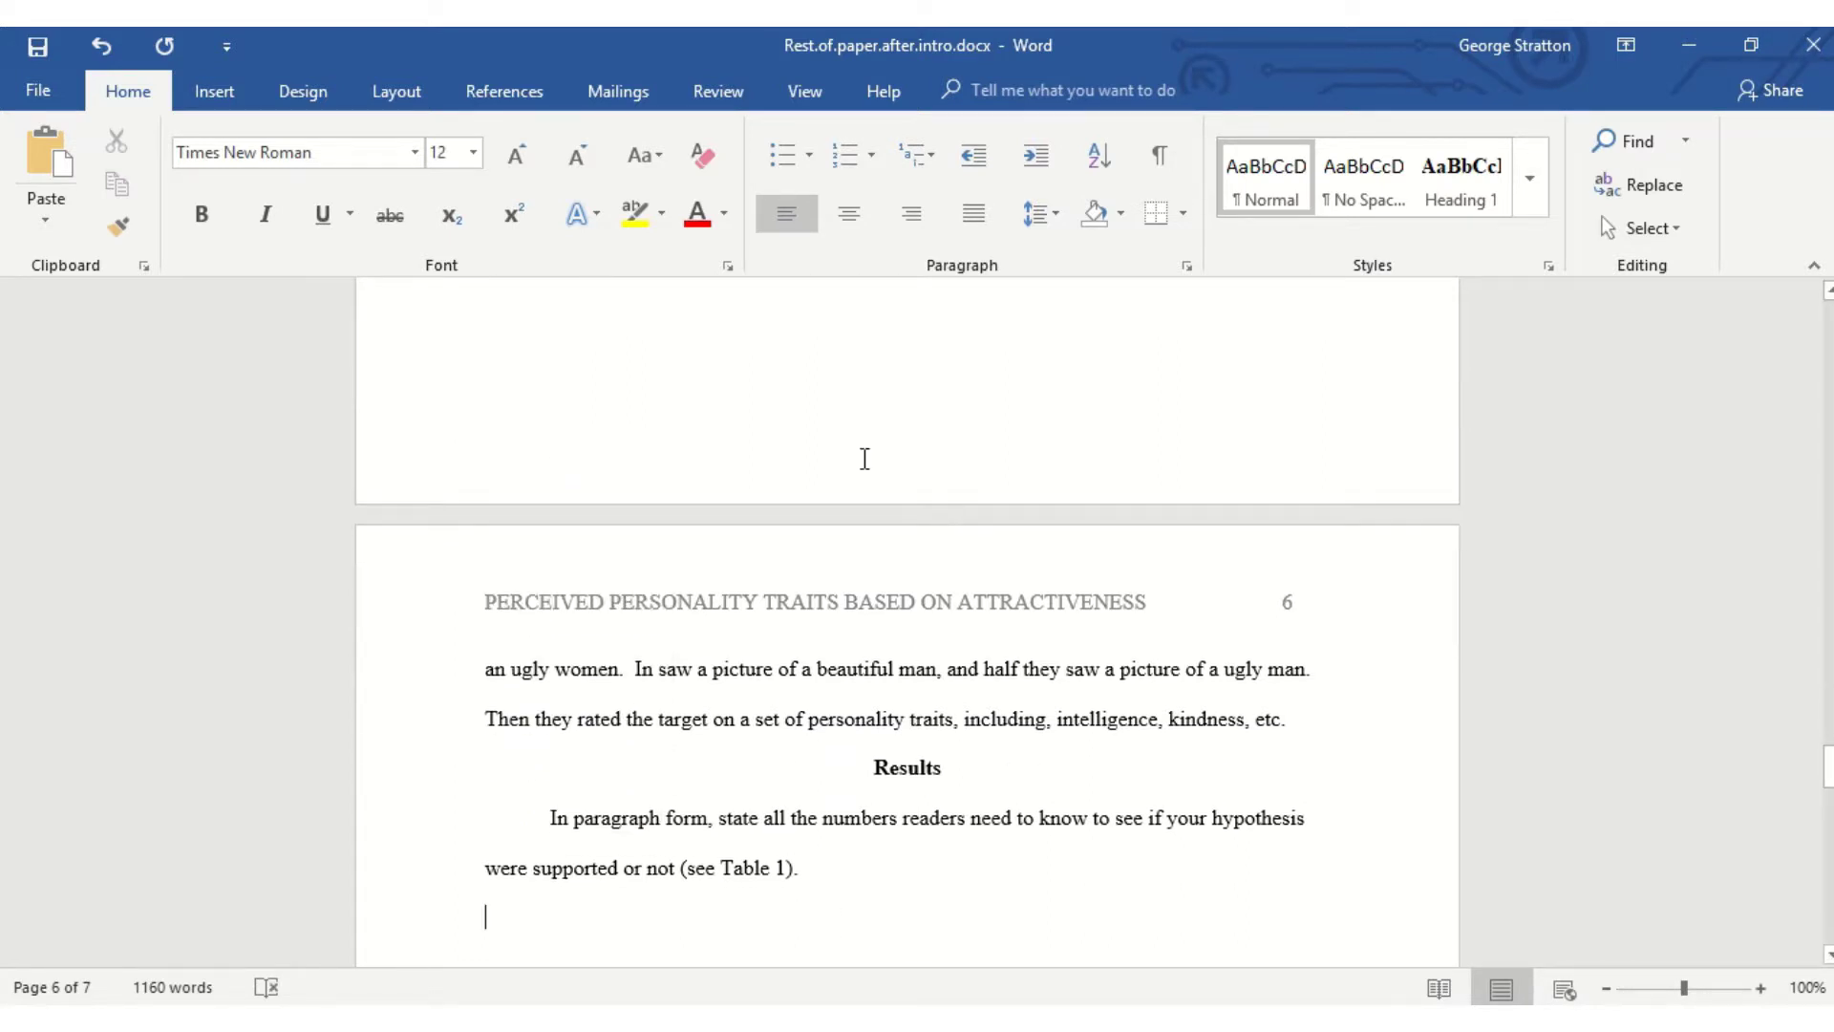
click(841, 217)
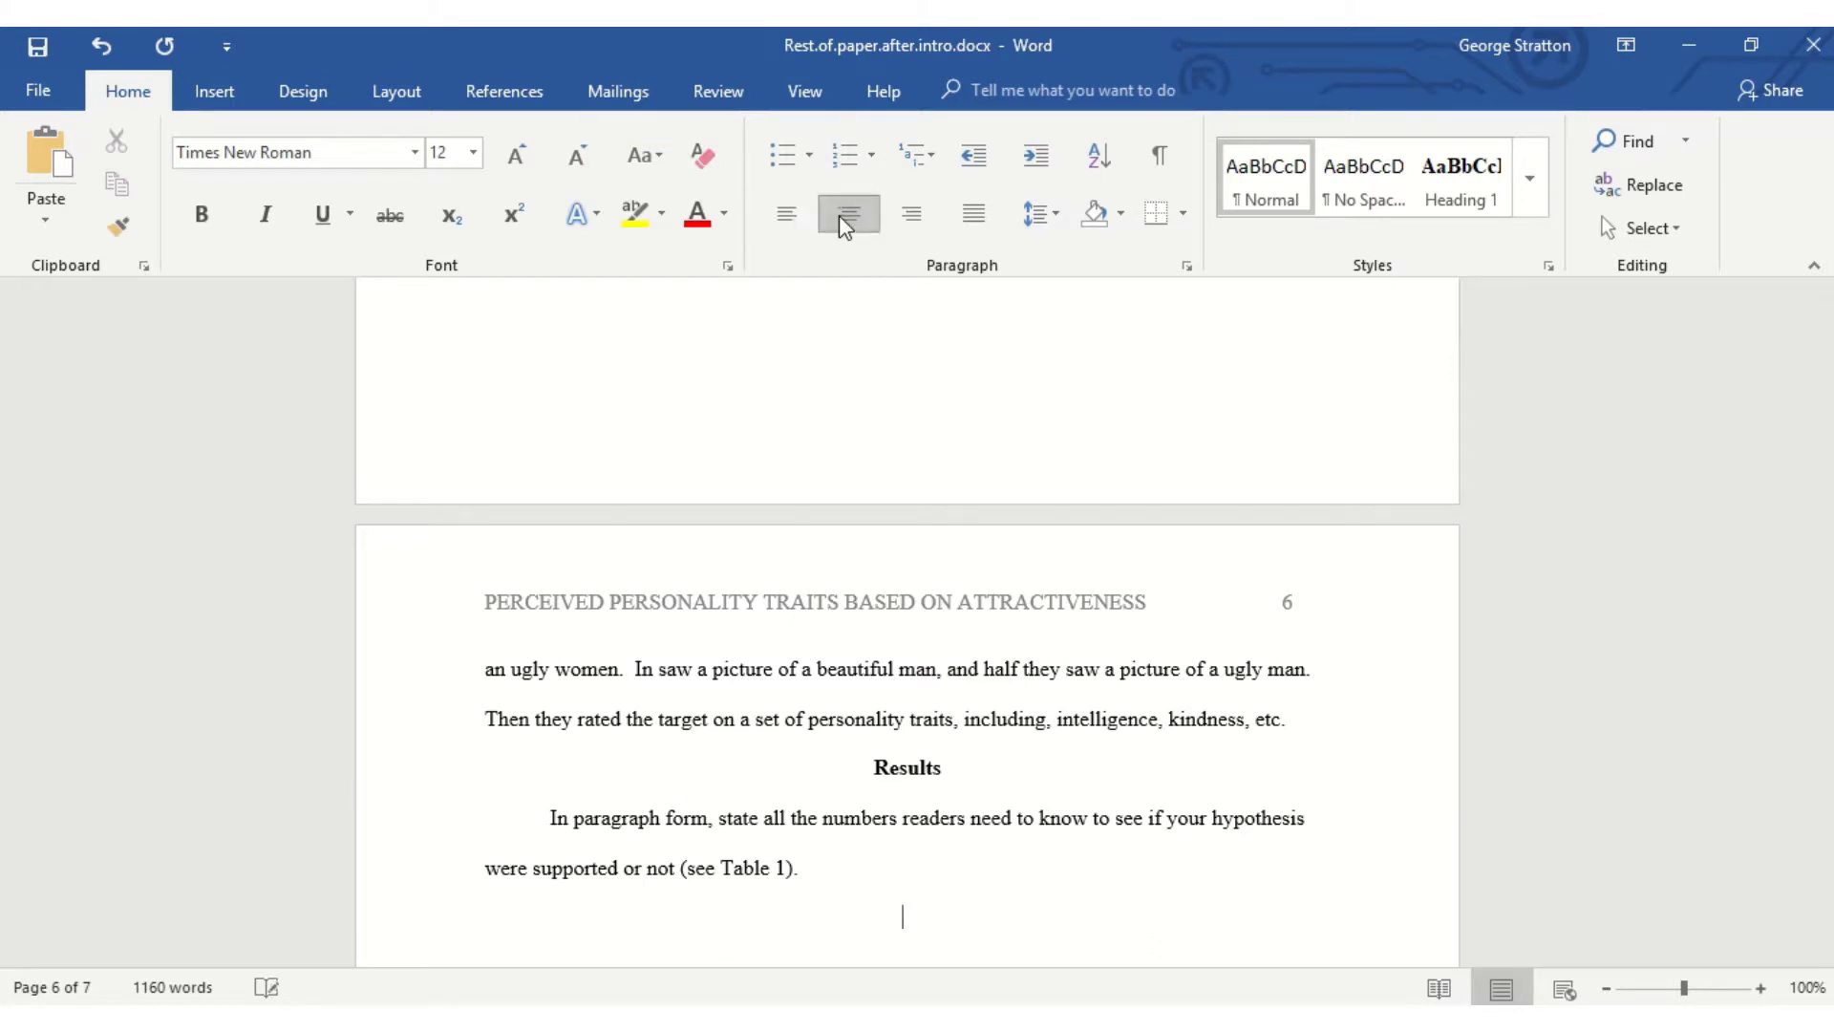
text(Discussion)
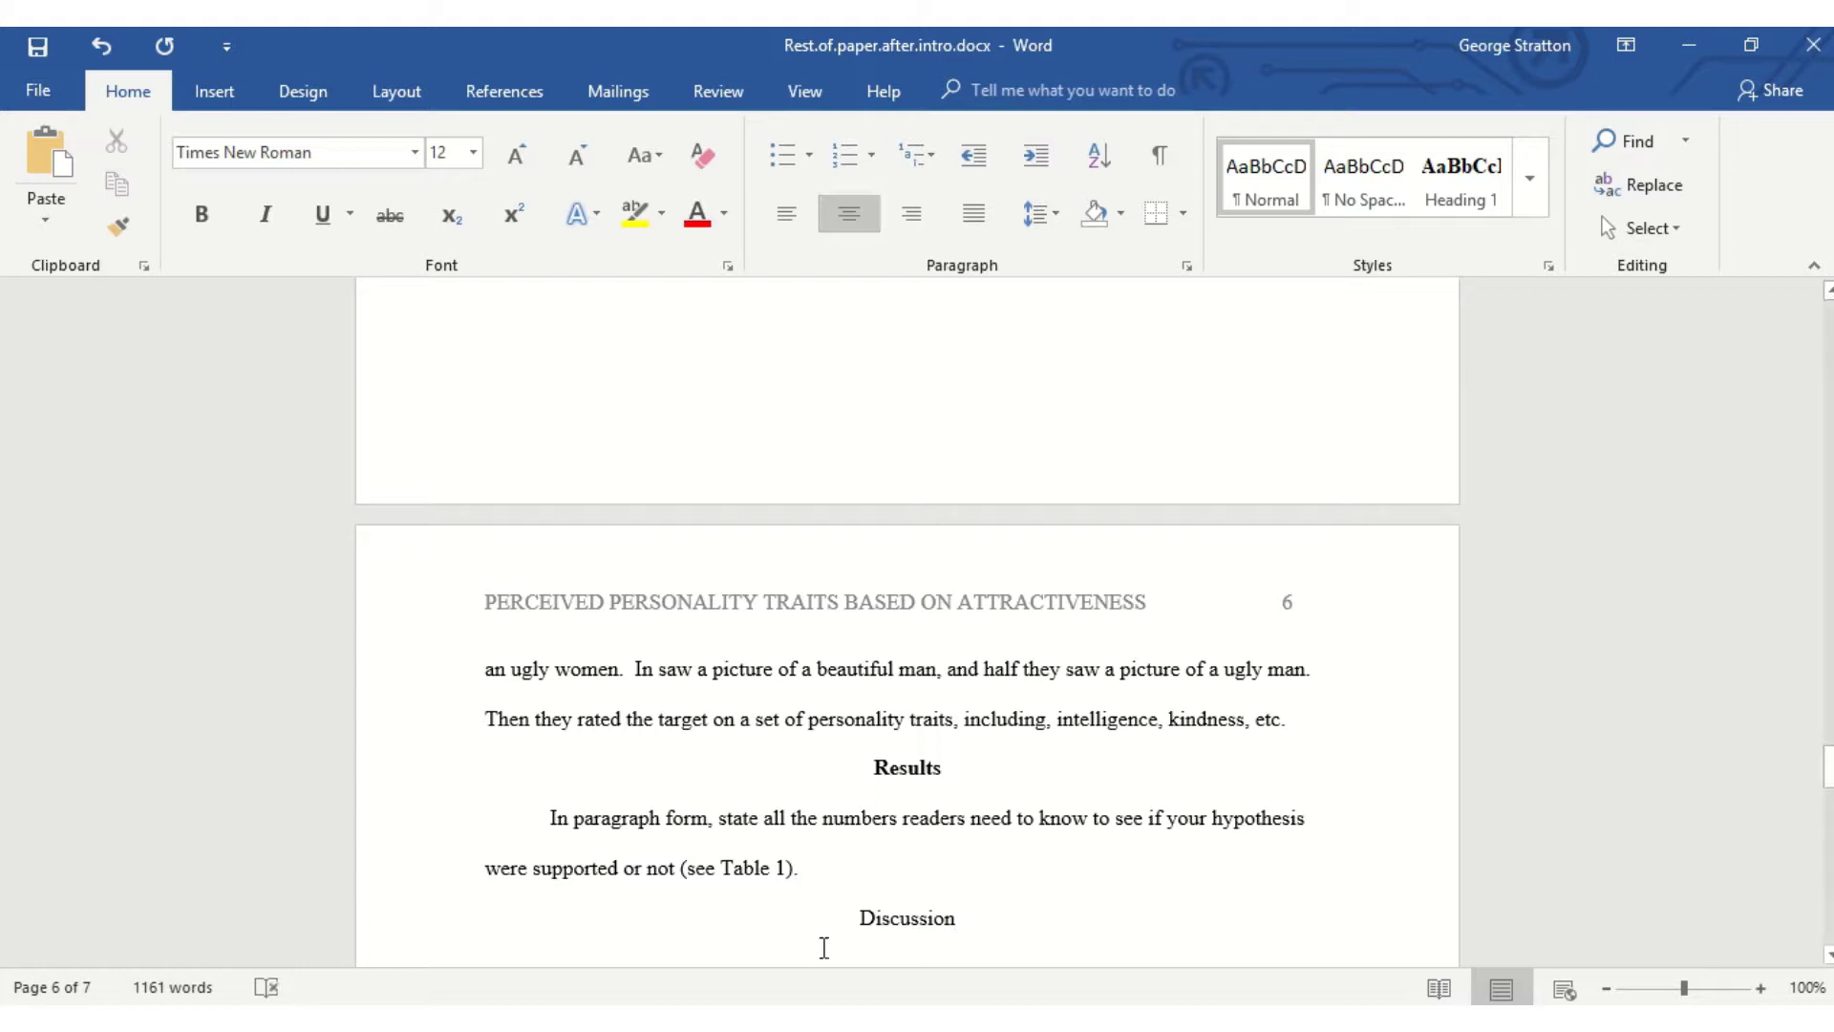
drag(853, 924, 975, 933)
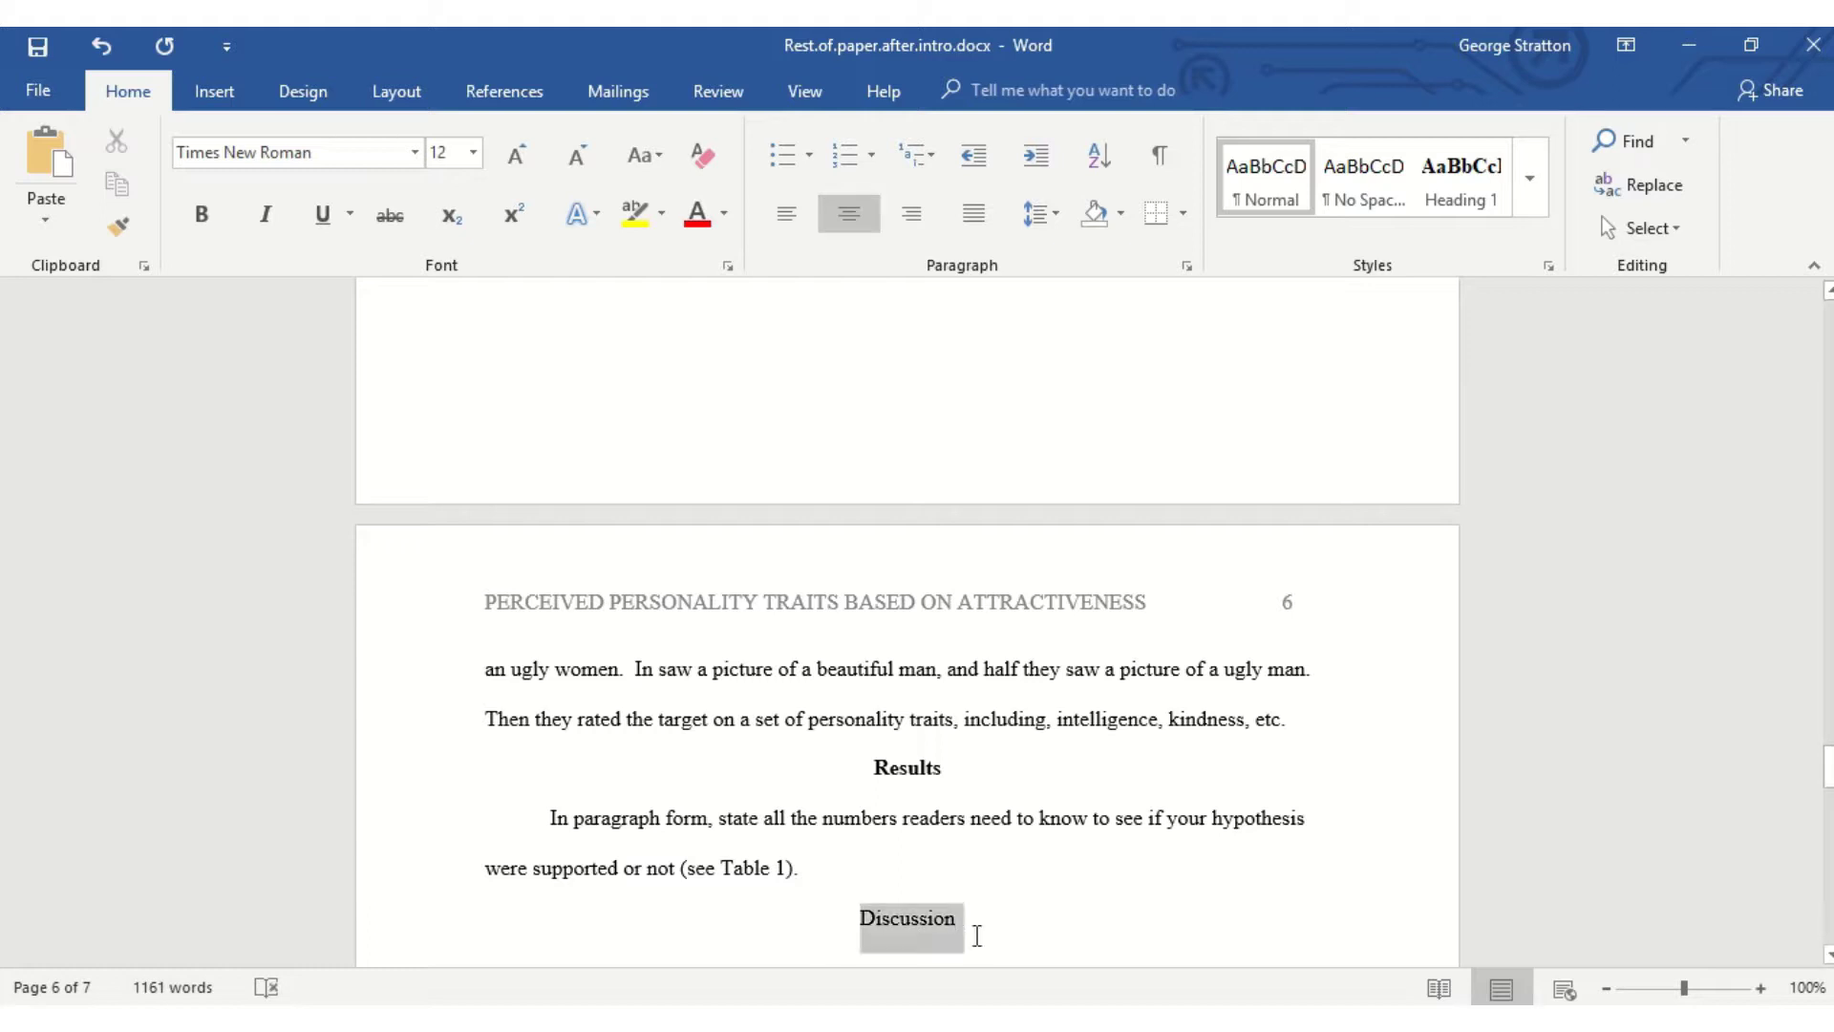
click(202, 215)
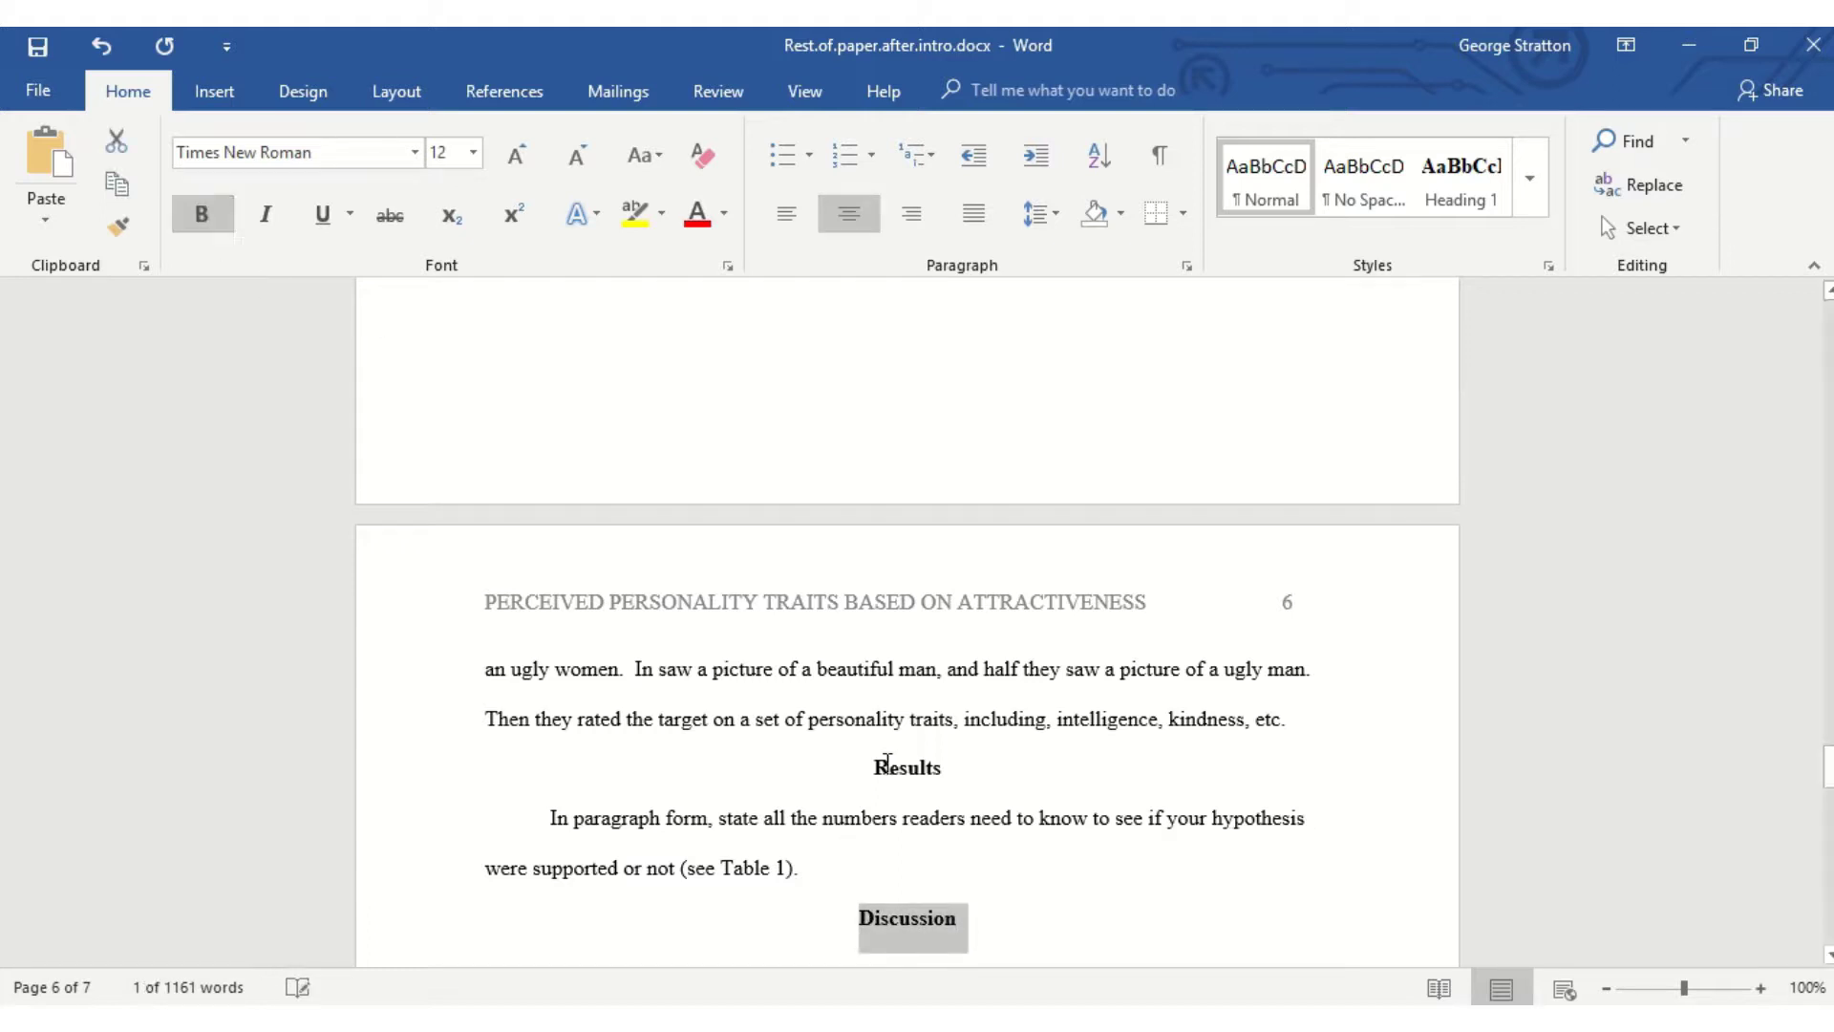
Start a left-aligned, indented, non-bold paragraph under Discussion: "Restate your hypothesis. State whether or"
click(1009, 923)
key(Return)
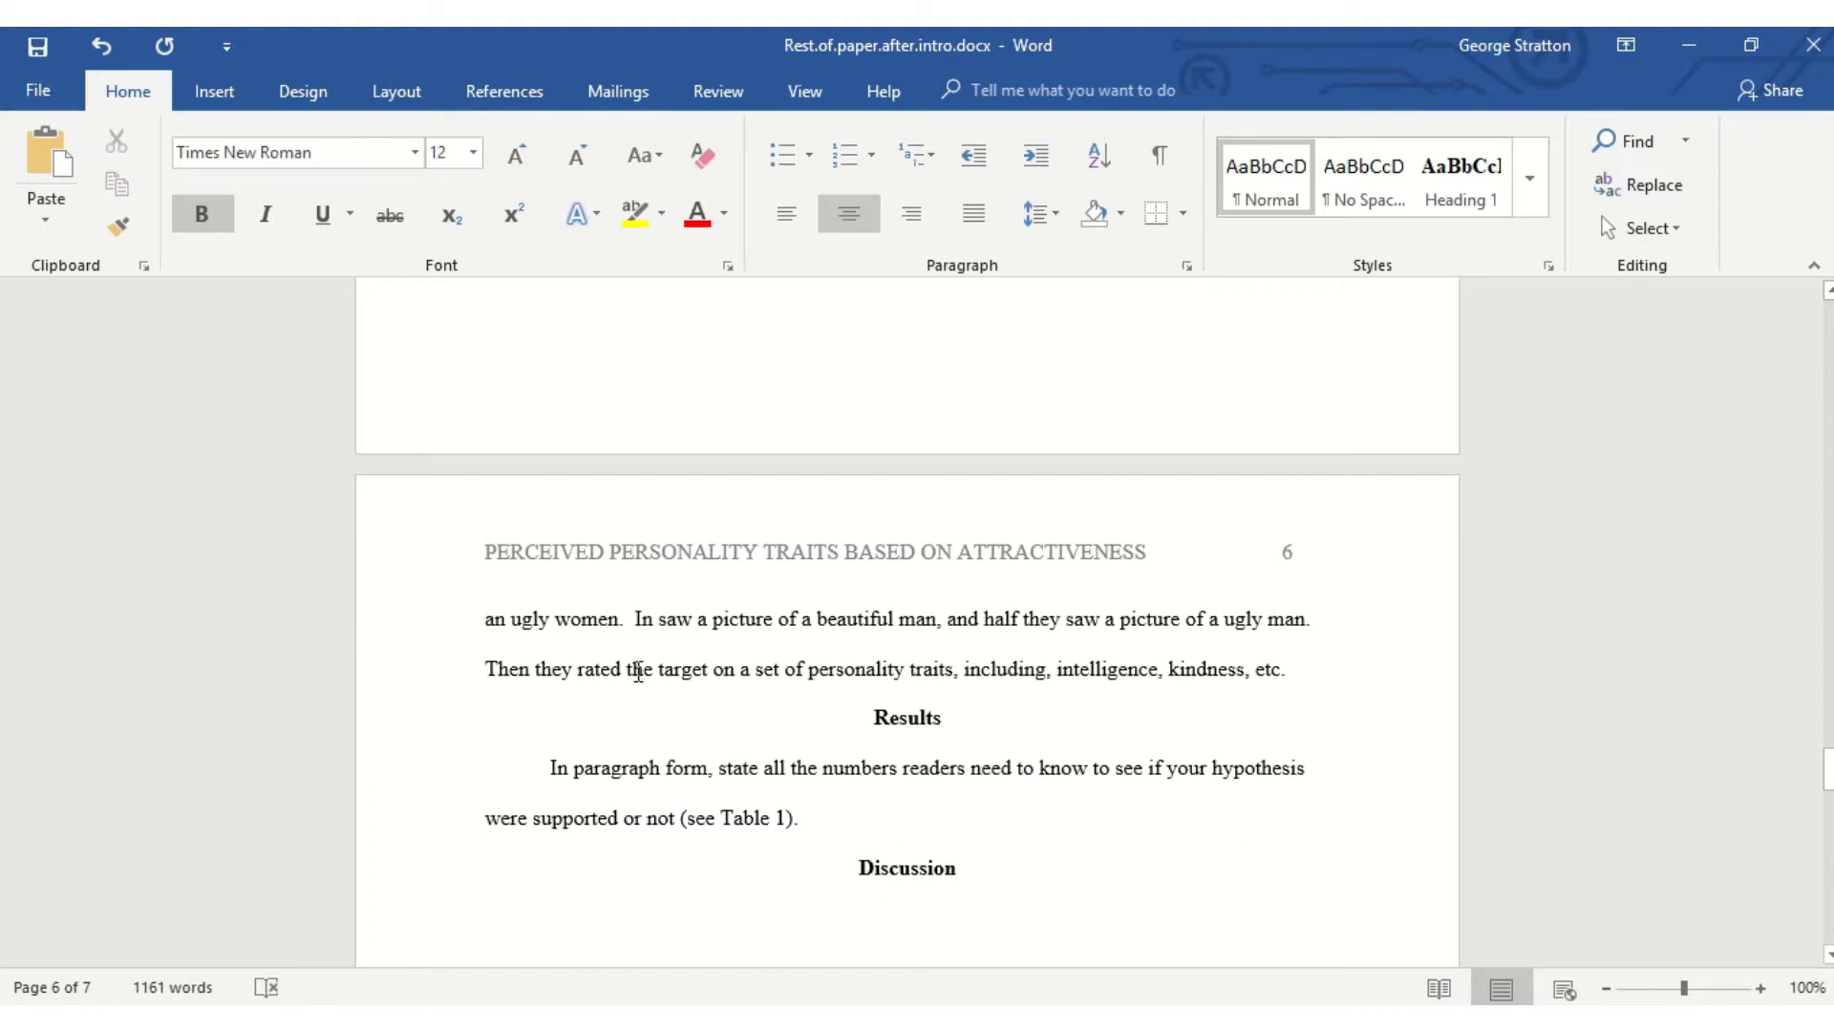
click(789, 204)
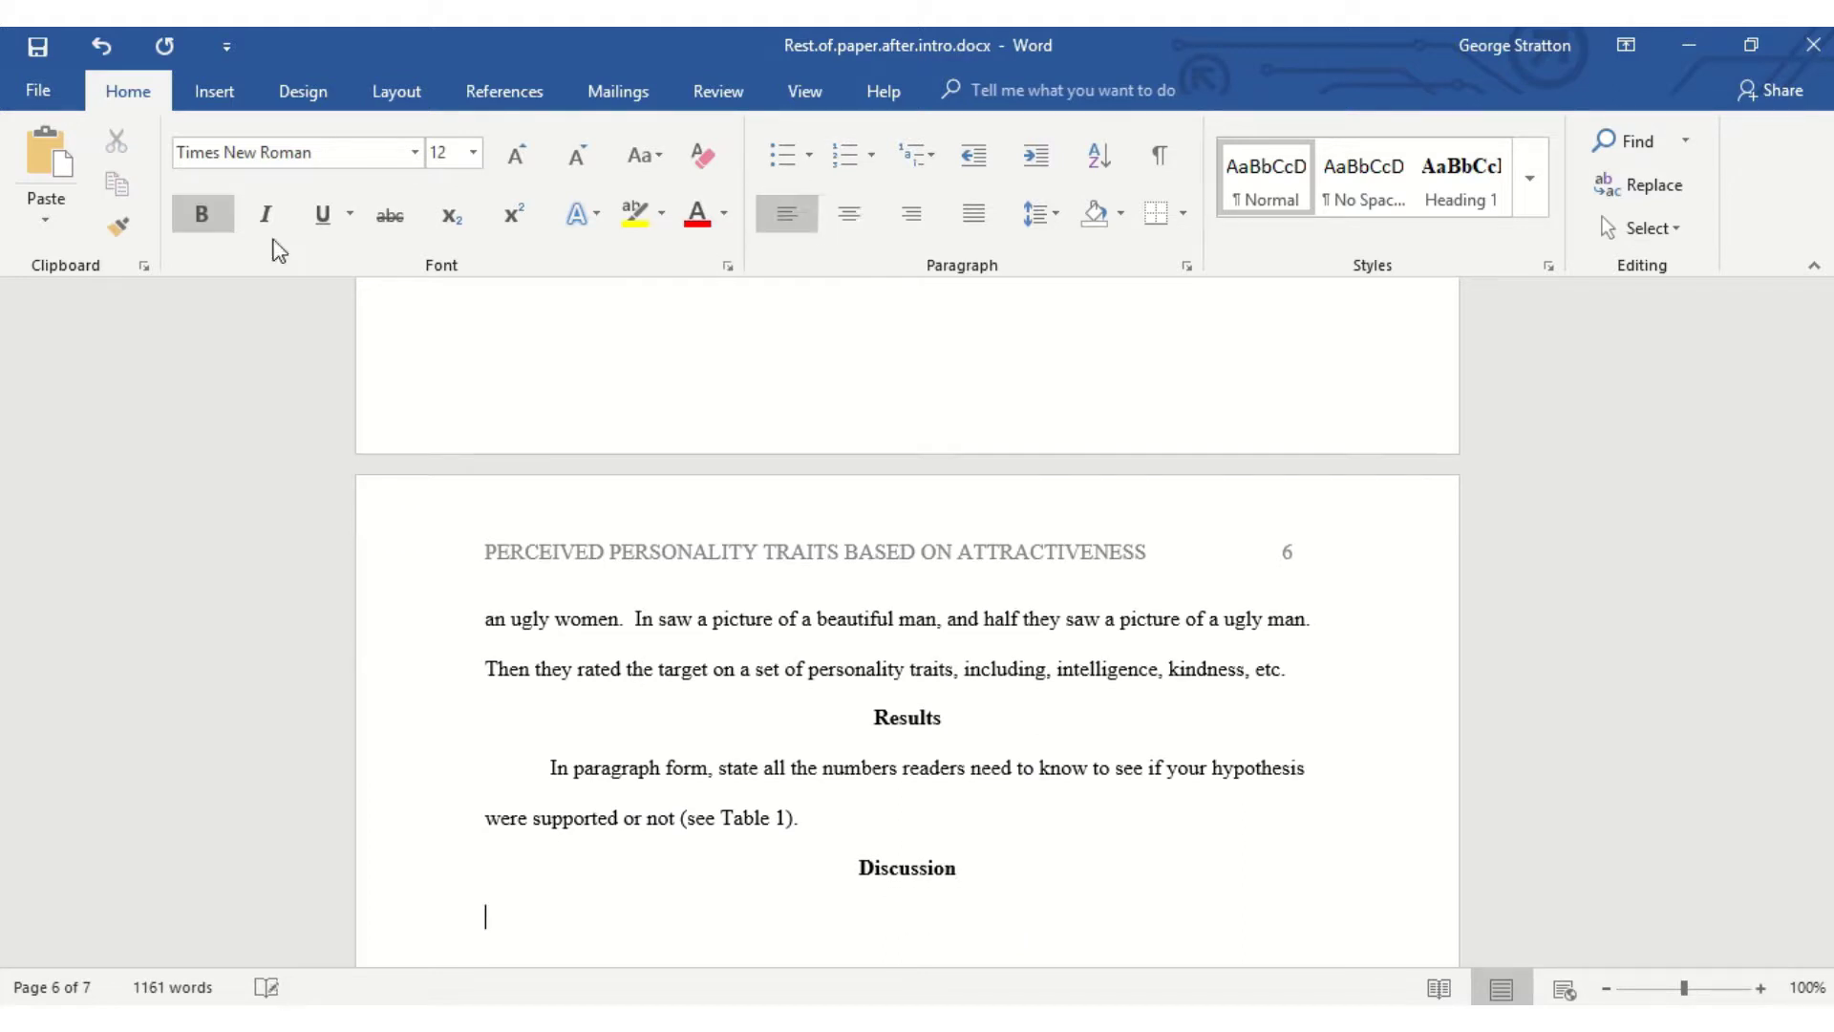
click(210, 226)
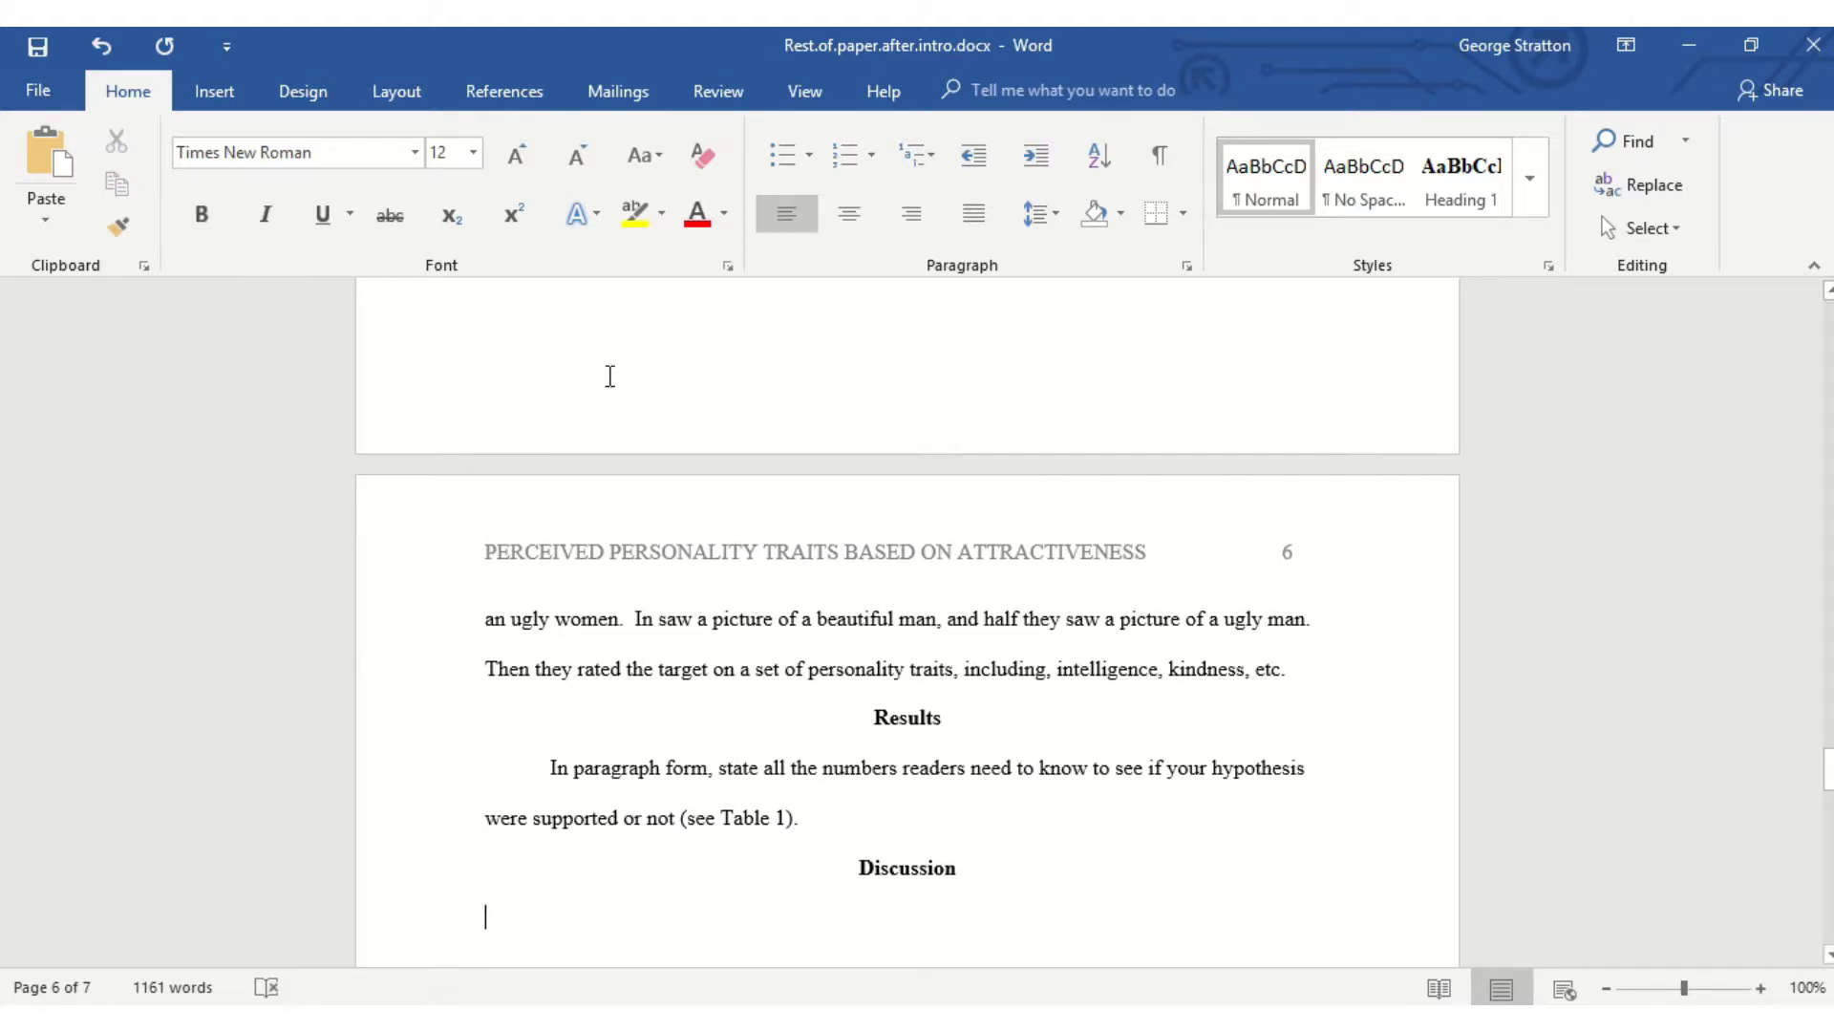
key(Tab)
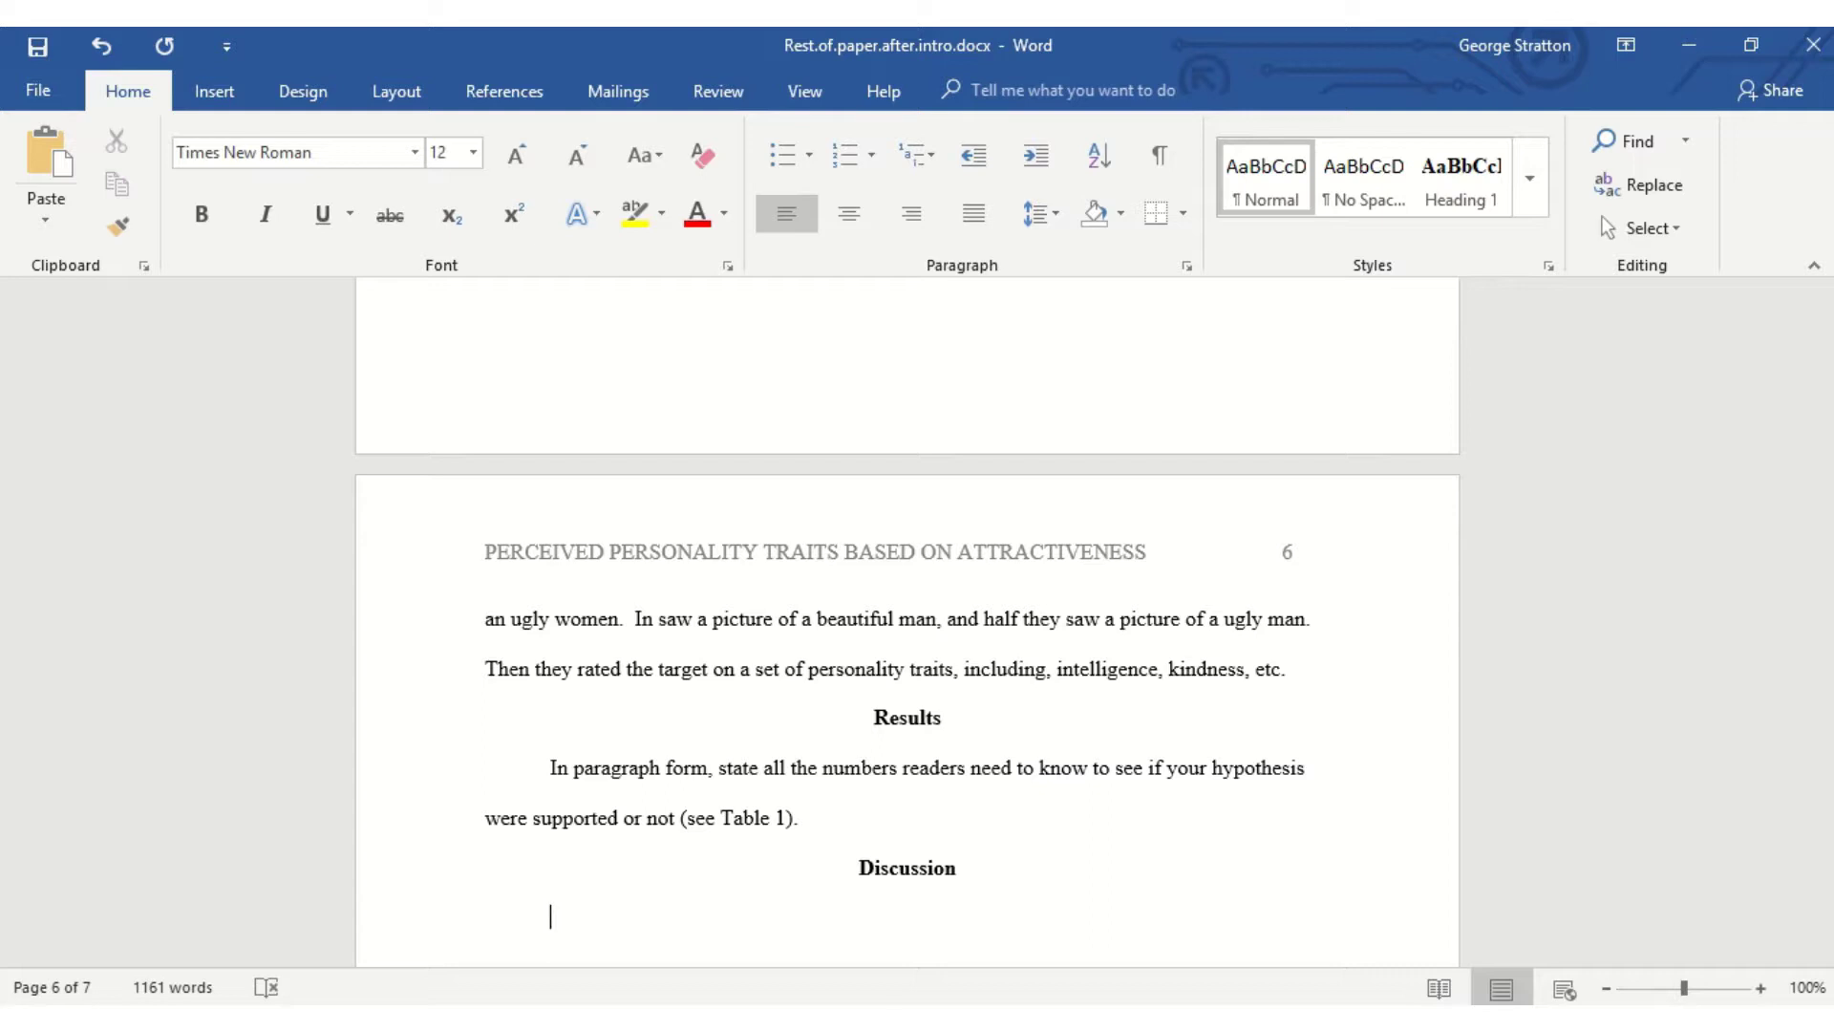
text(Restate your hypot)
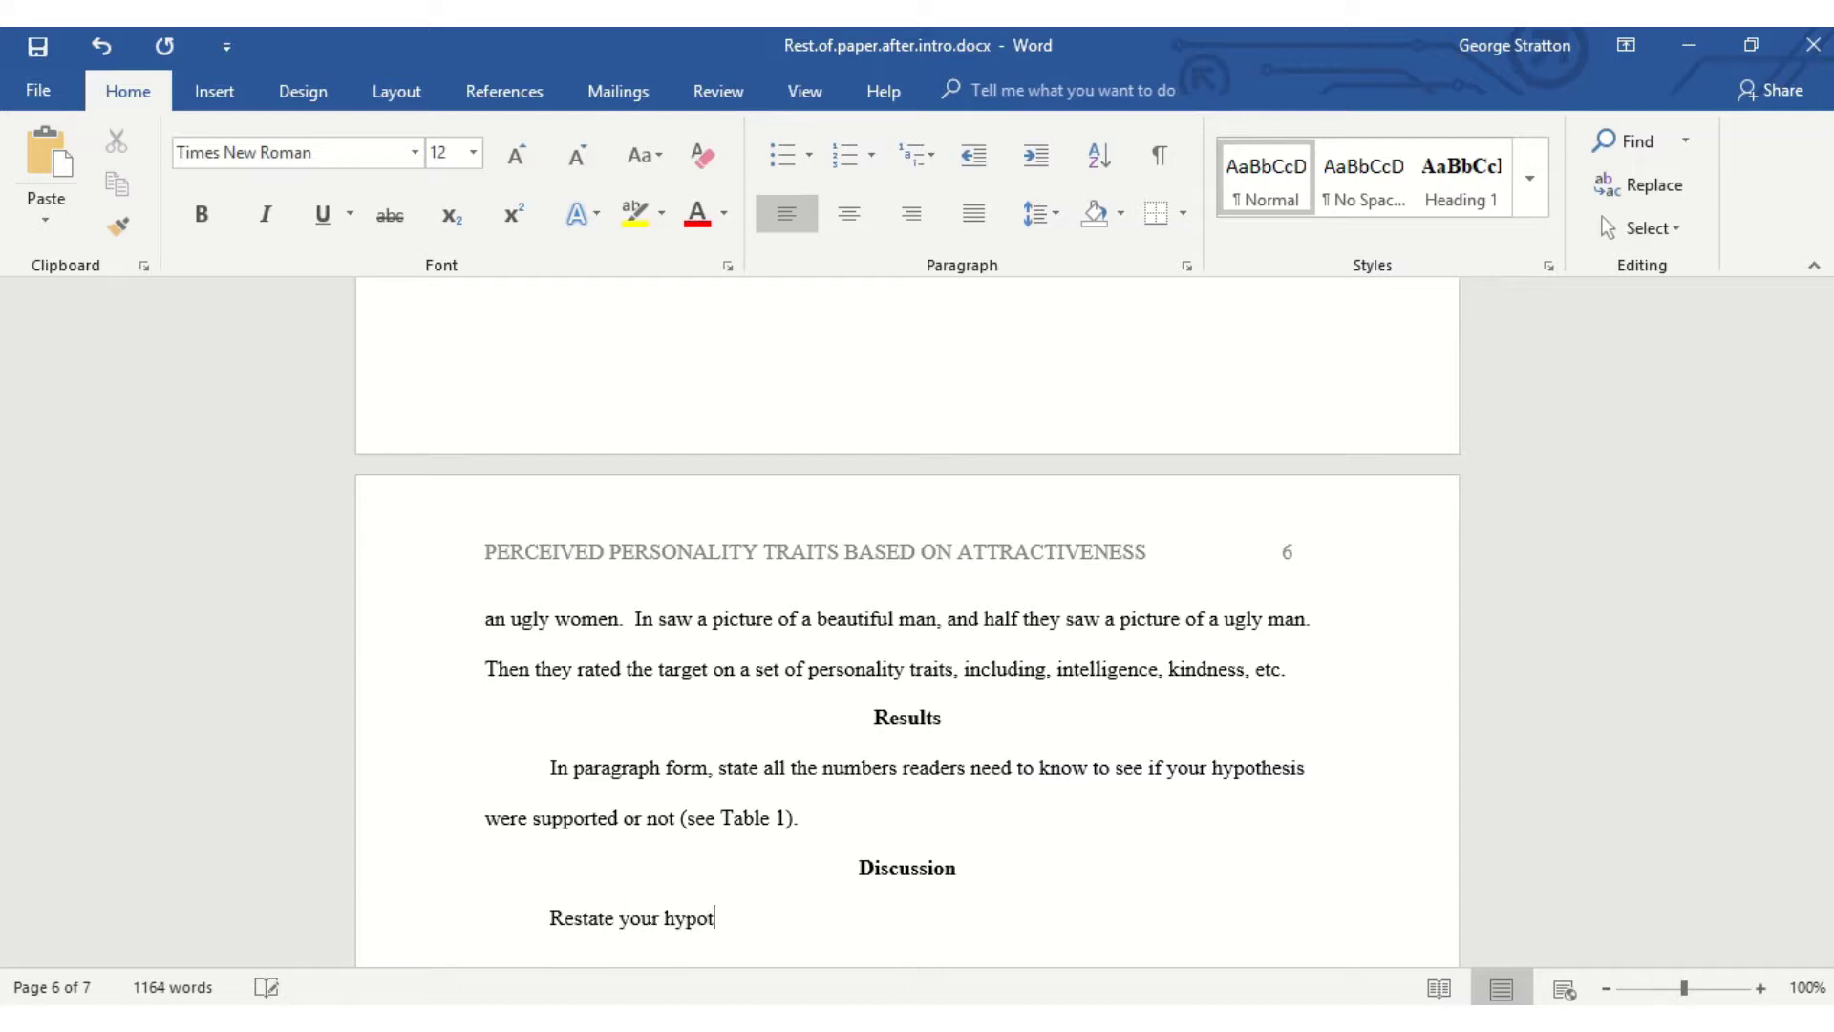
text(hesis.  State whether or)
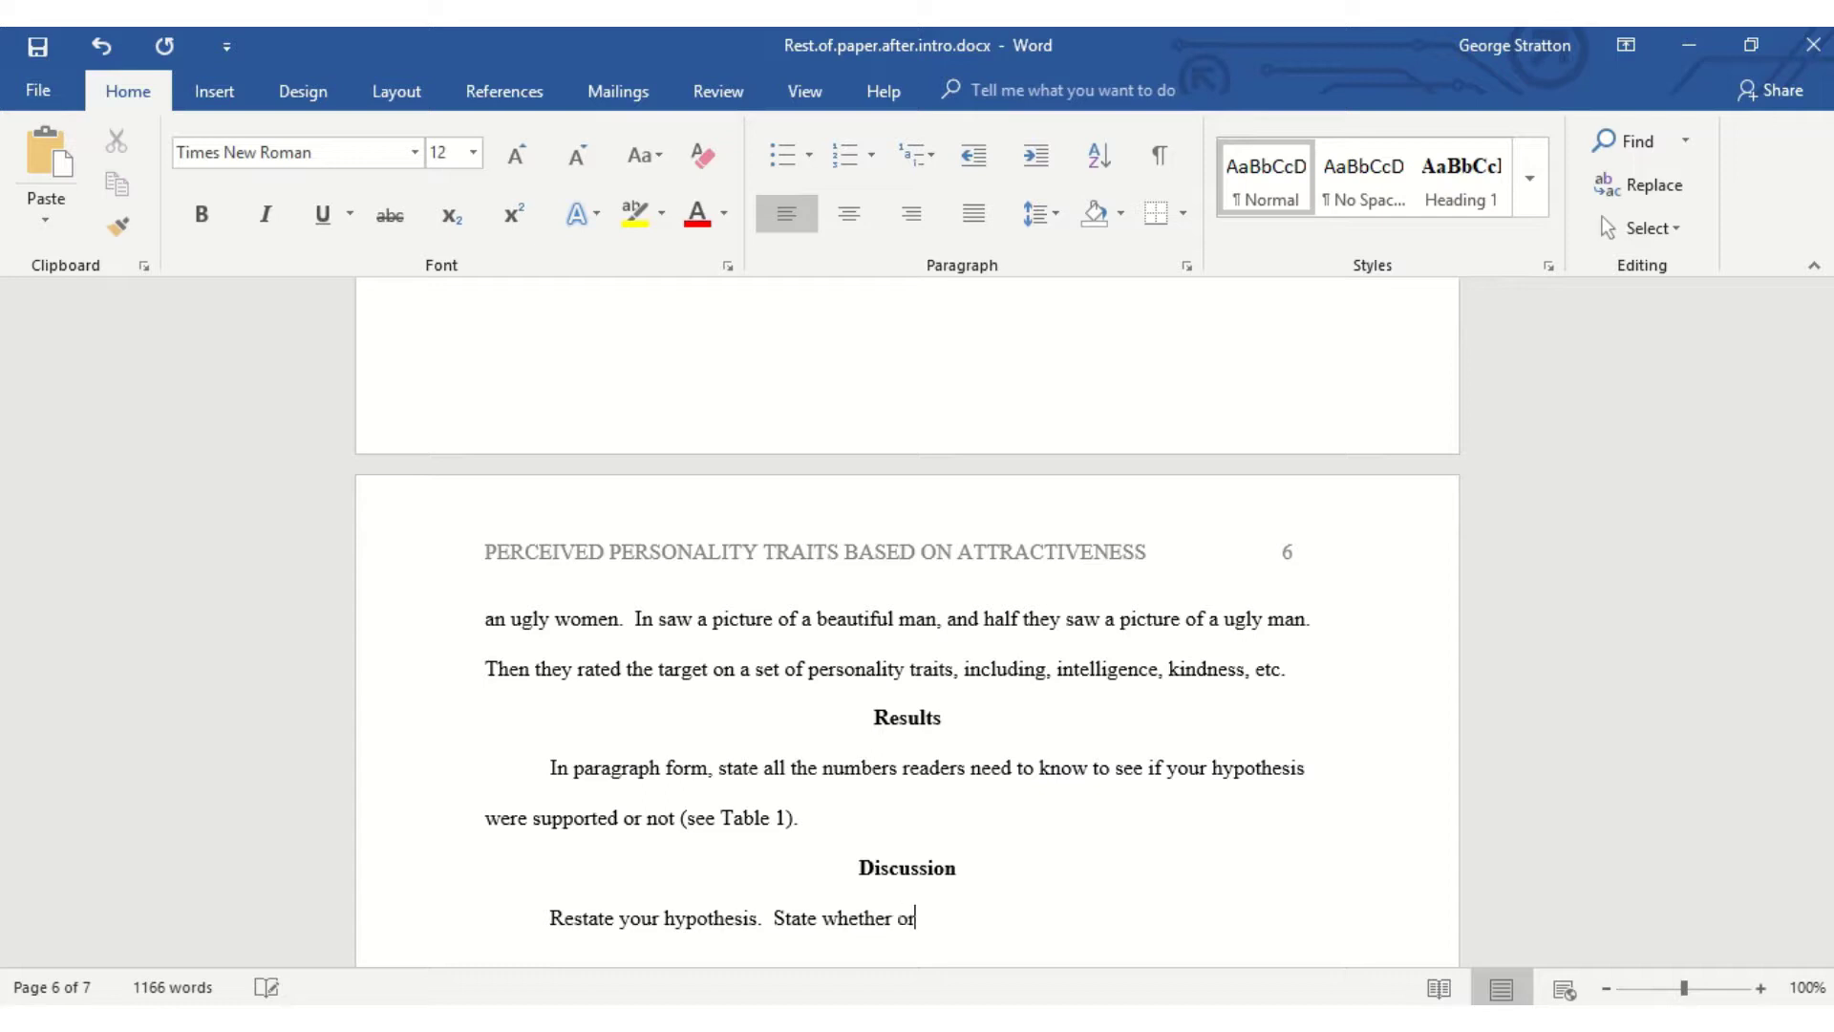
Finish the Discussion sentence so it continues "not it was supported and why or why not."
text( not it was usppor)
key(BackSpace)
key(BackSpace)
key(BackSpace)
key(BackSpace)
key(BackSpace)
key(BackSpace)
text(supported and )
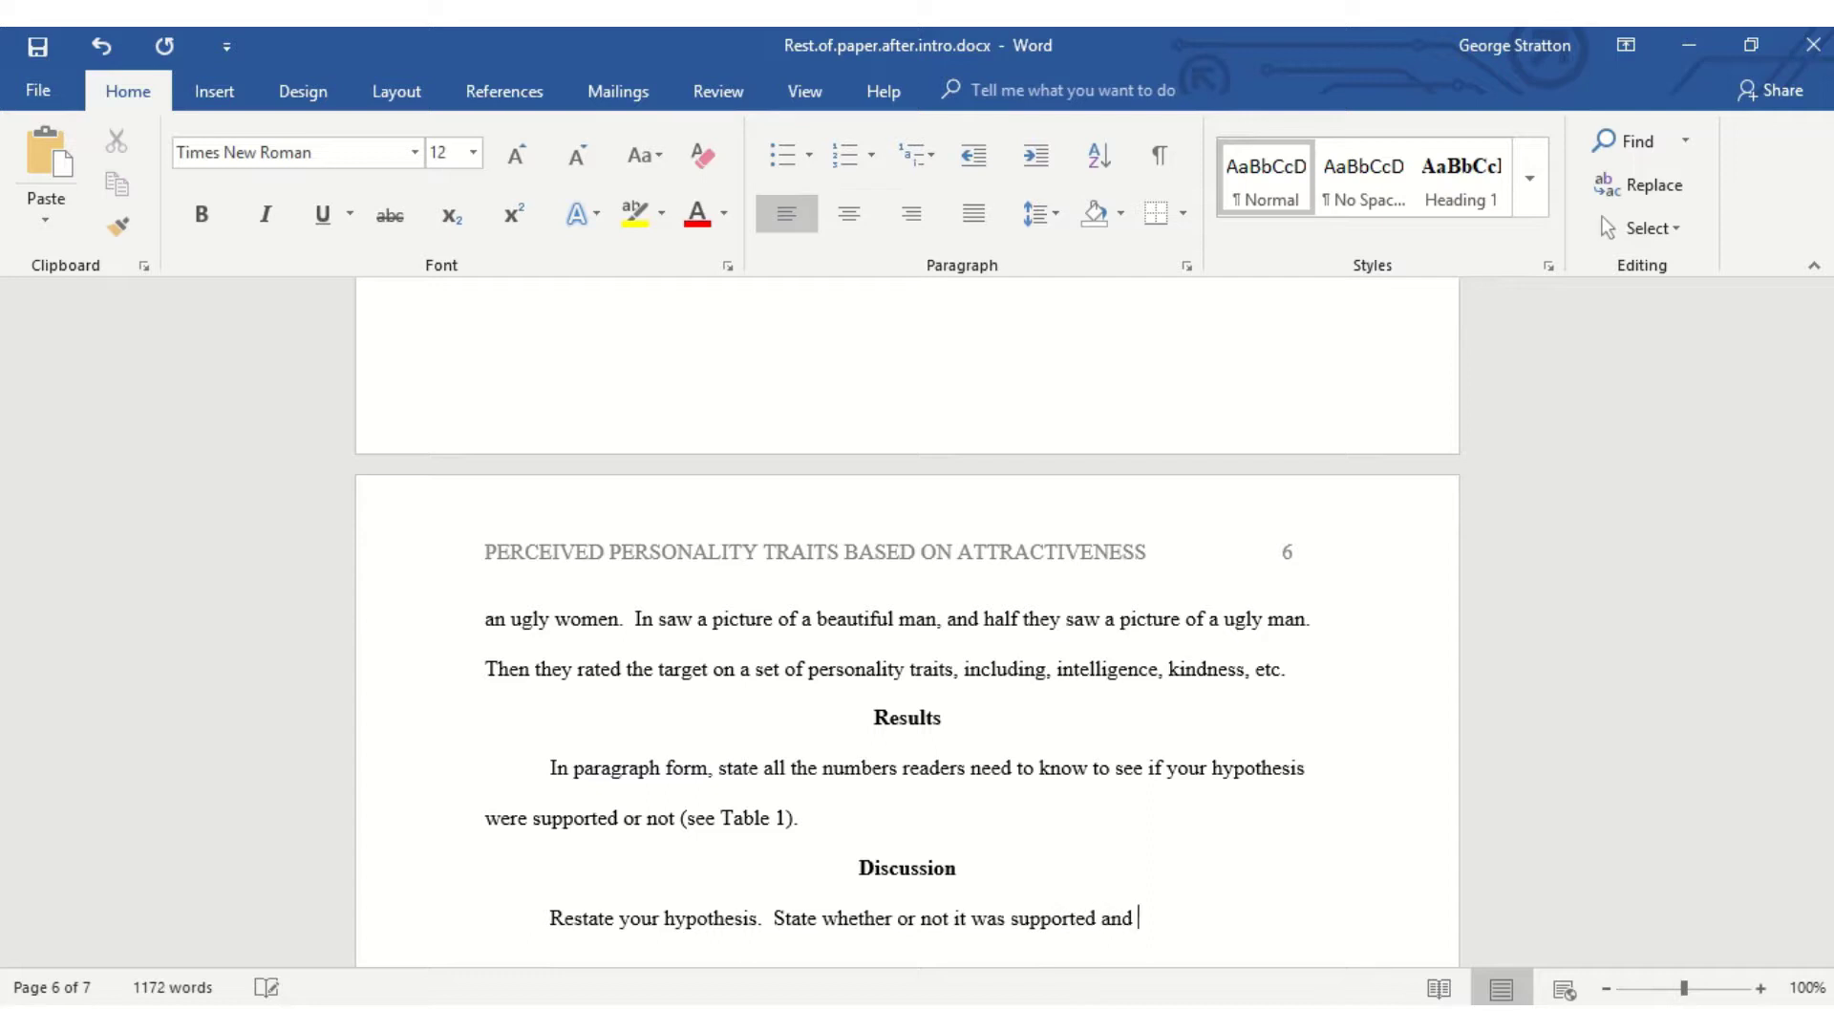
text(why or whay not)
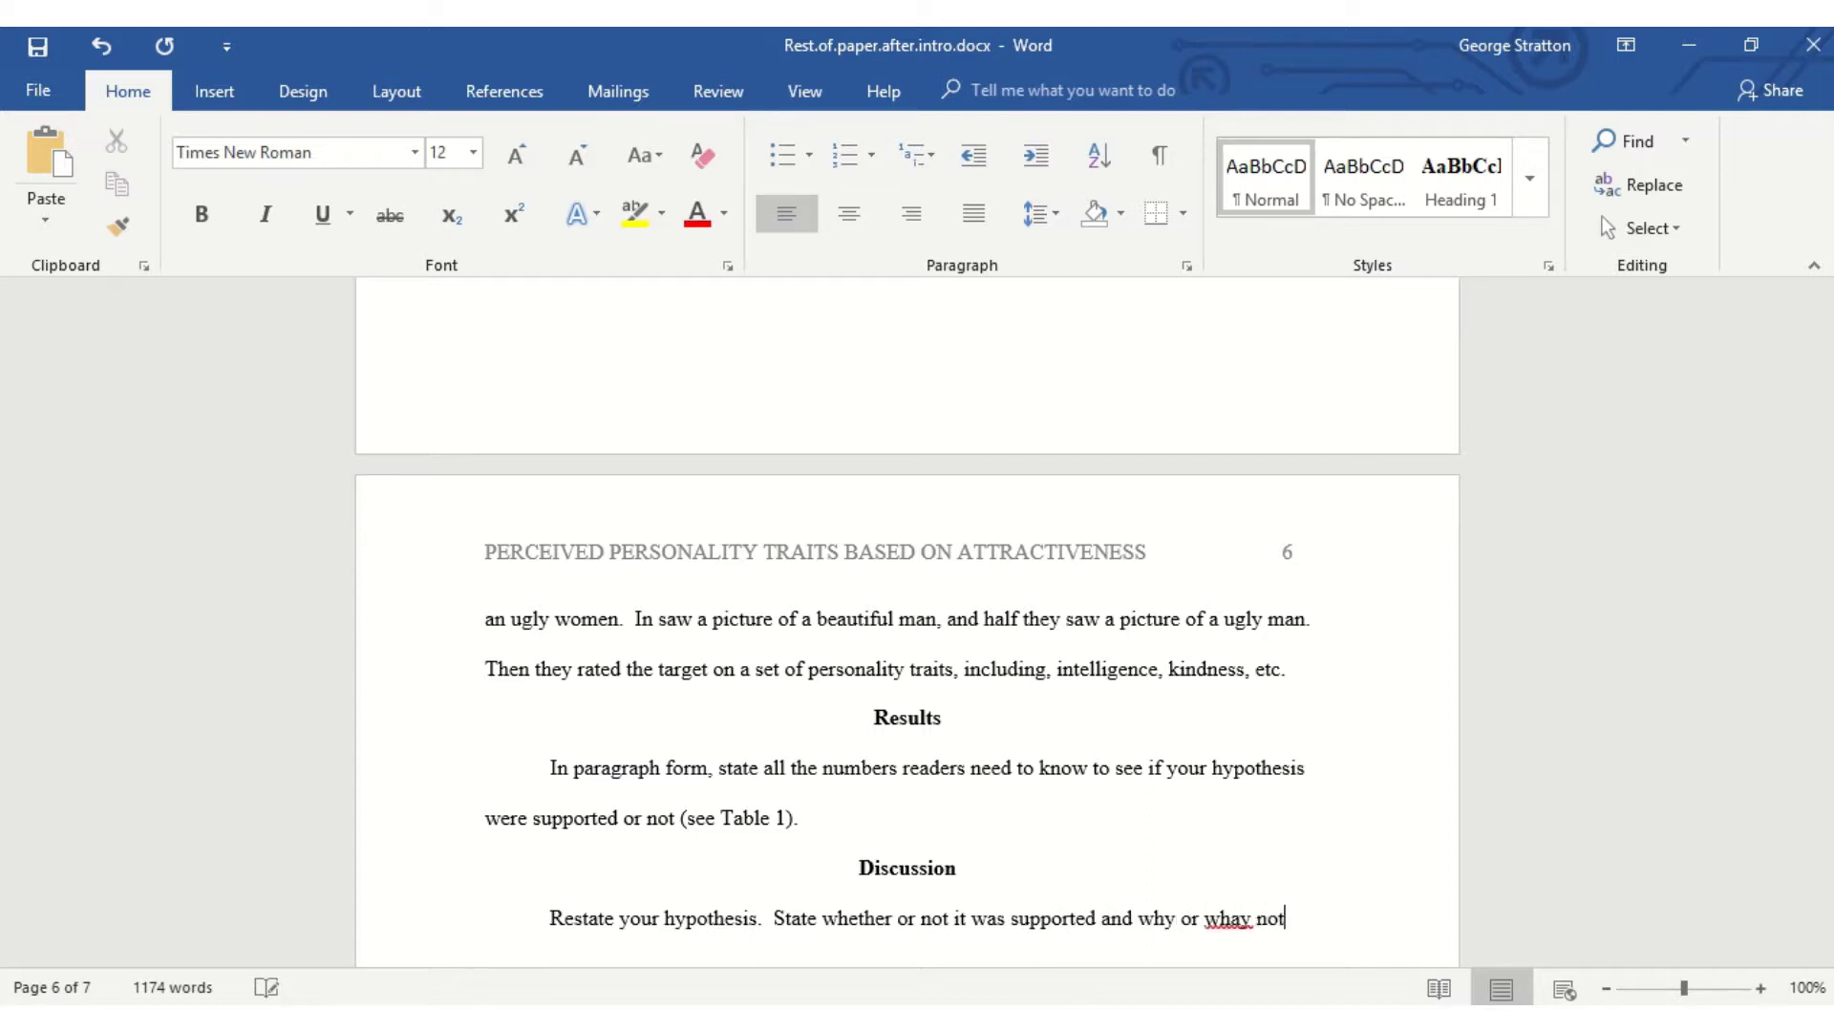
key(BackSpace)
key(BackSpace)
key(BackSpace)
key(BackSpace)
key(BackSpace)
text(y not.)
Add a left-aligned "Limitations" subheading on a new line below the Discussion paragraph and make it bold
key(Return)
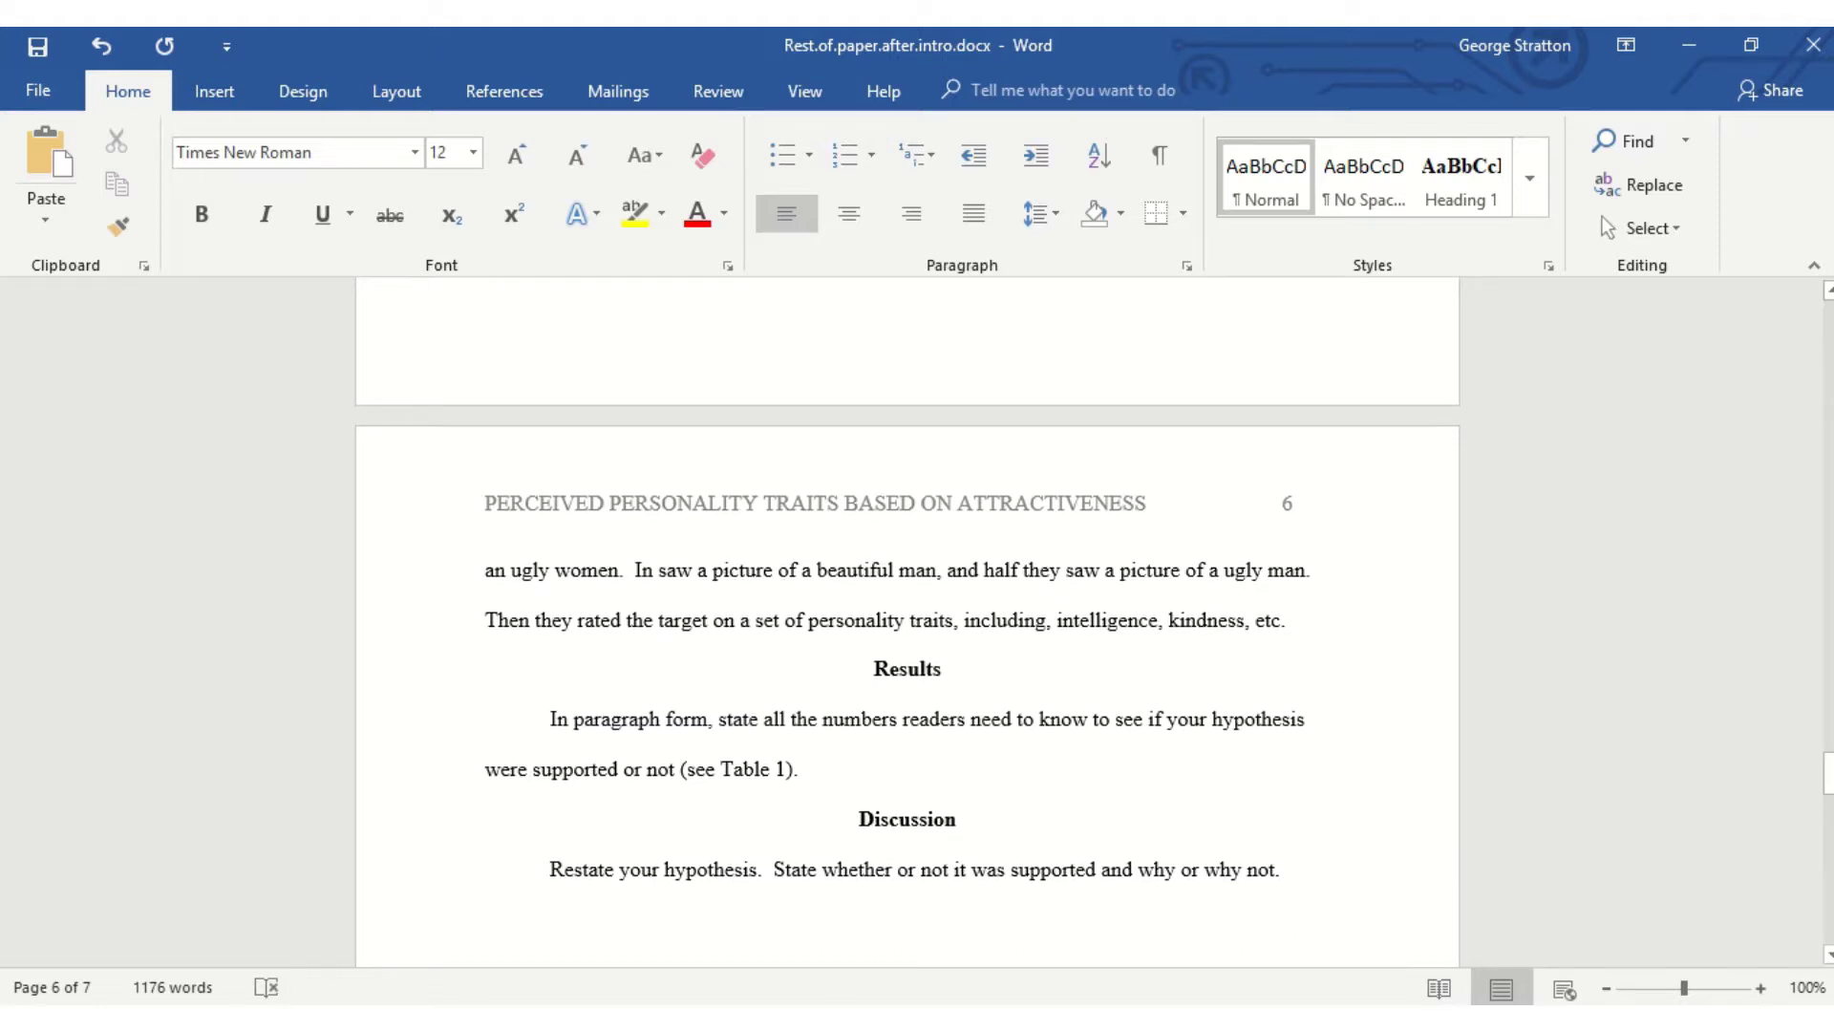
text(Limitations)
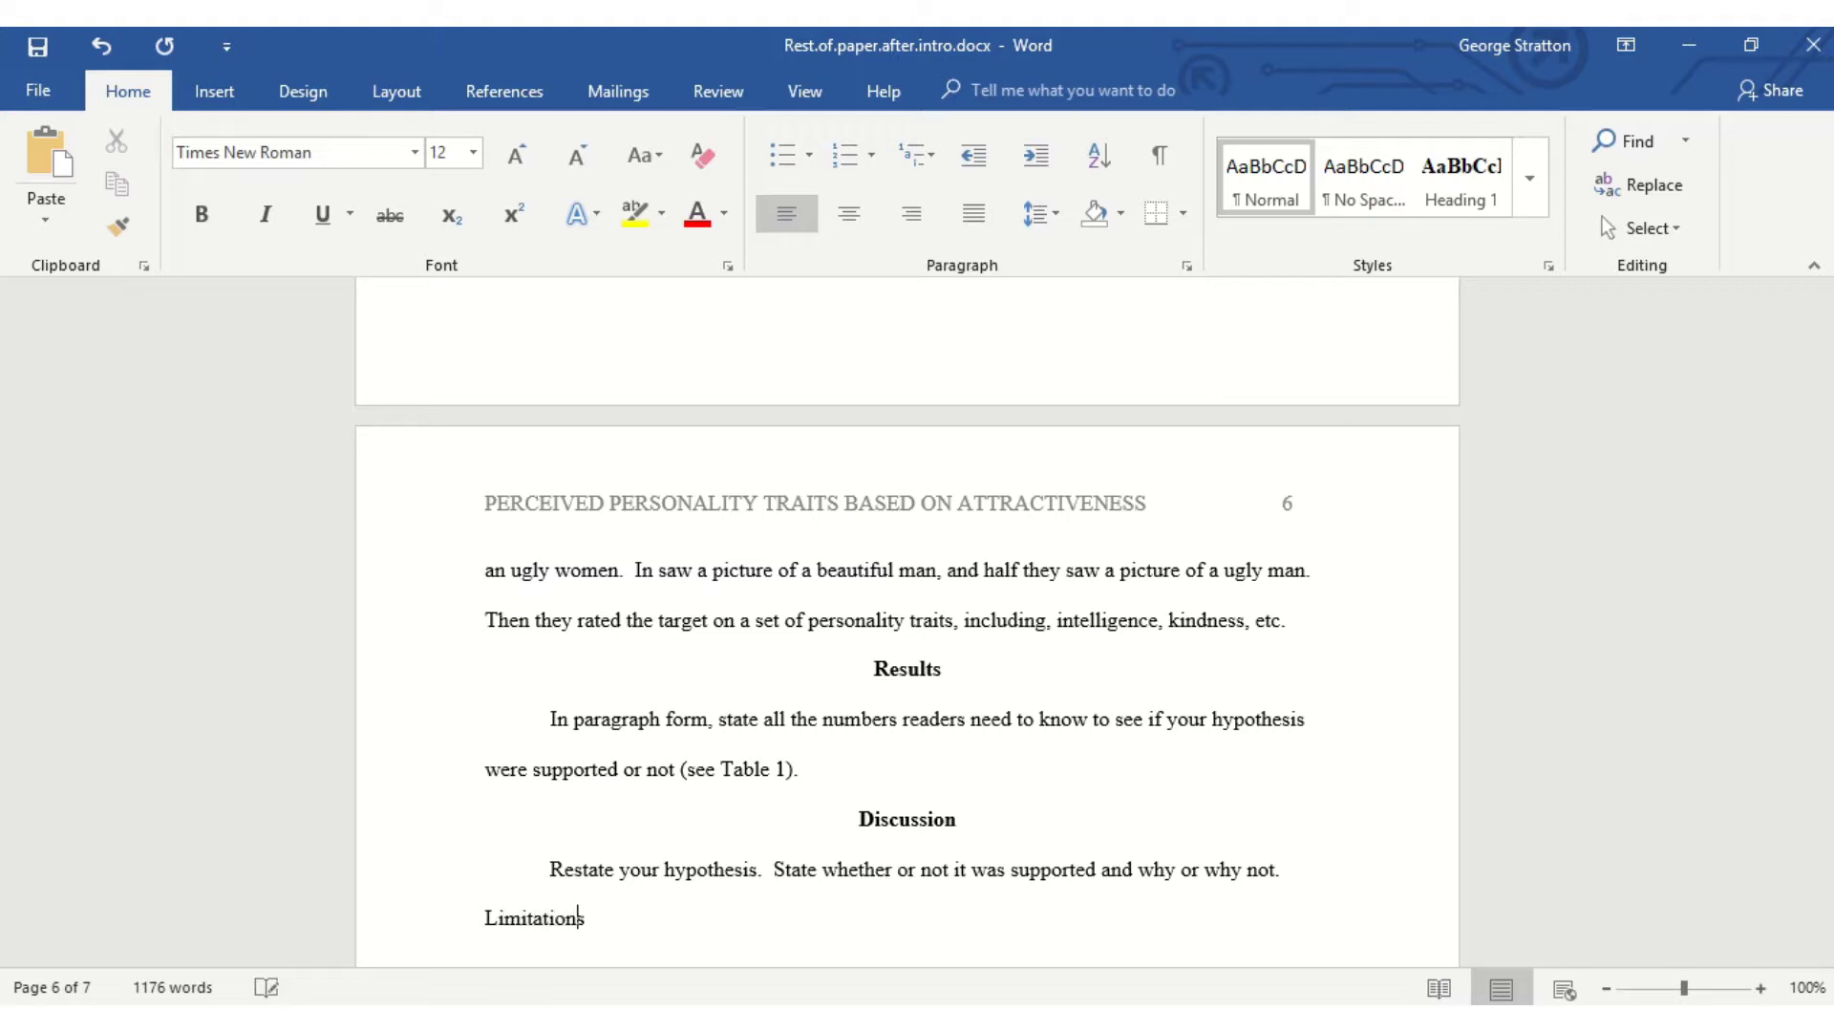
key(Return)
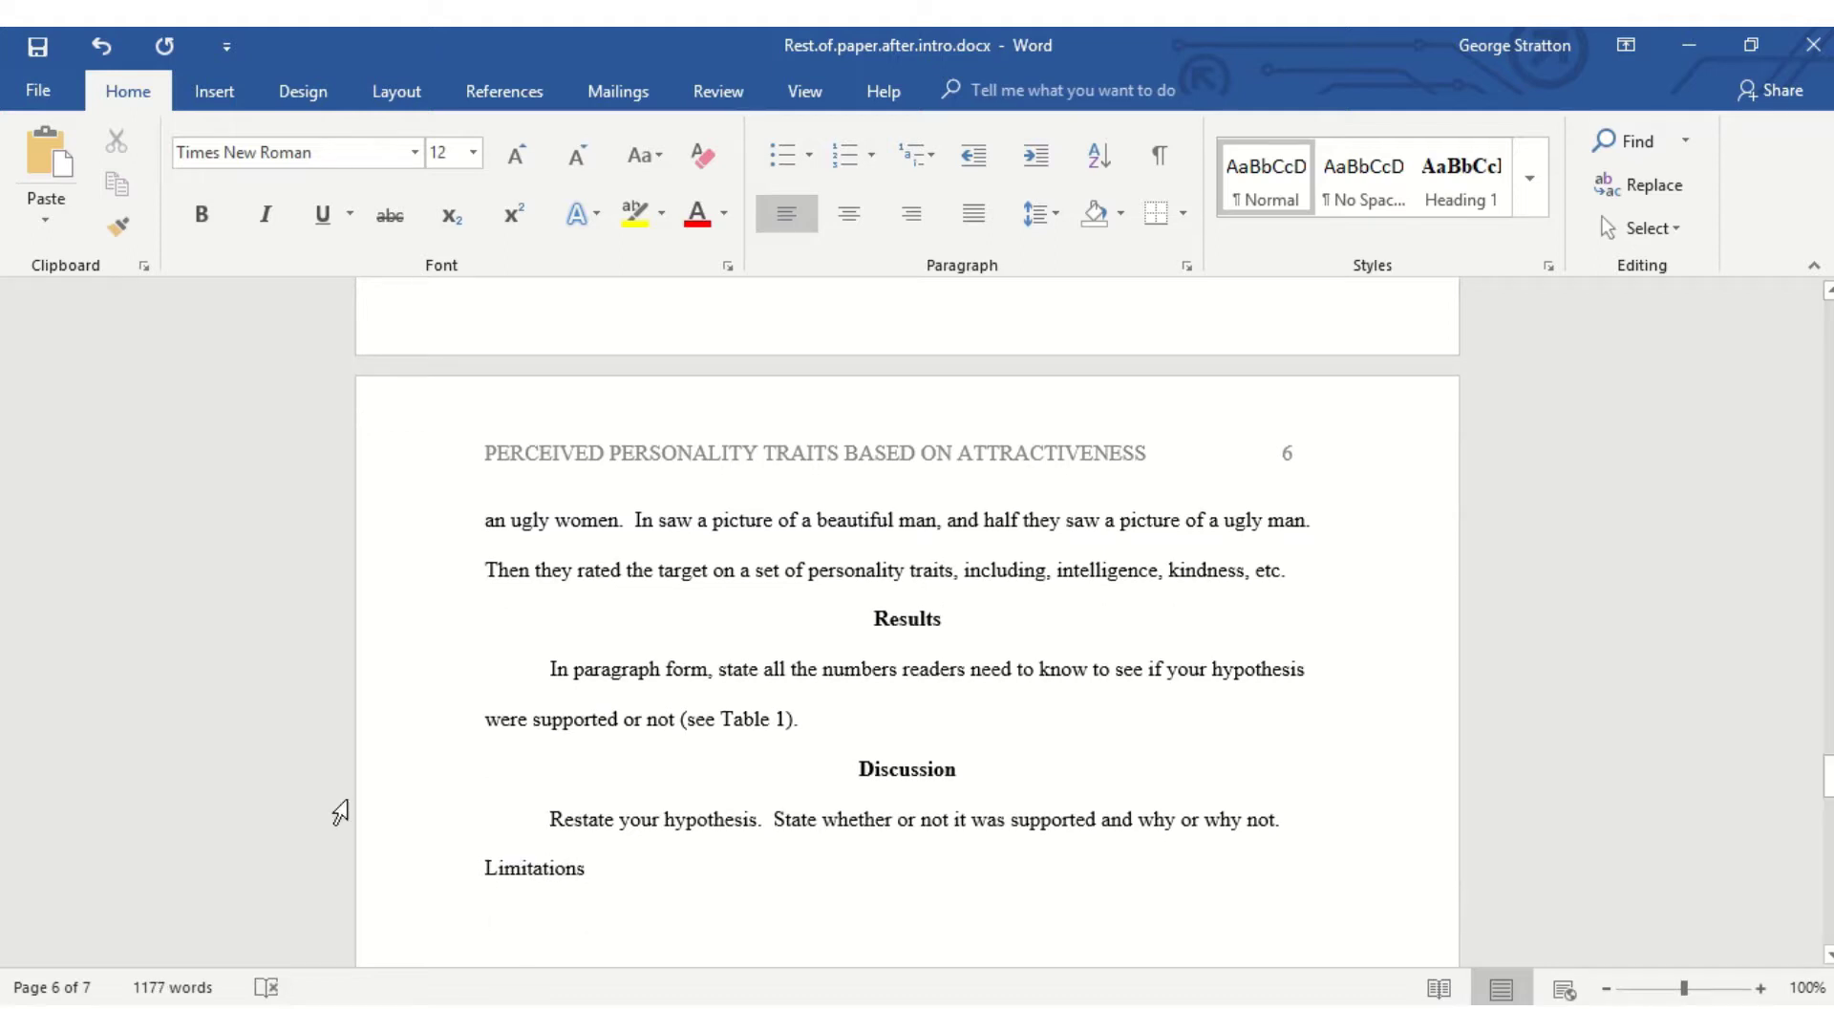
drag(590, 867, 476, 859)
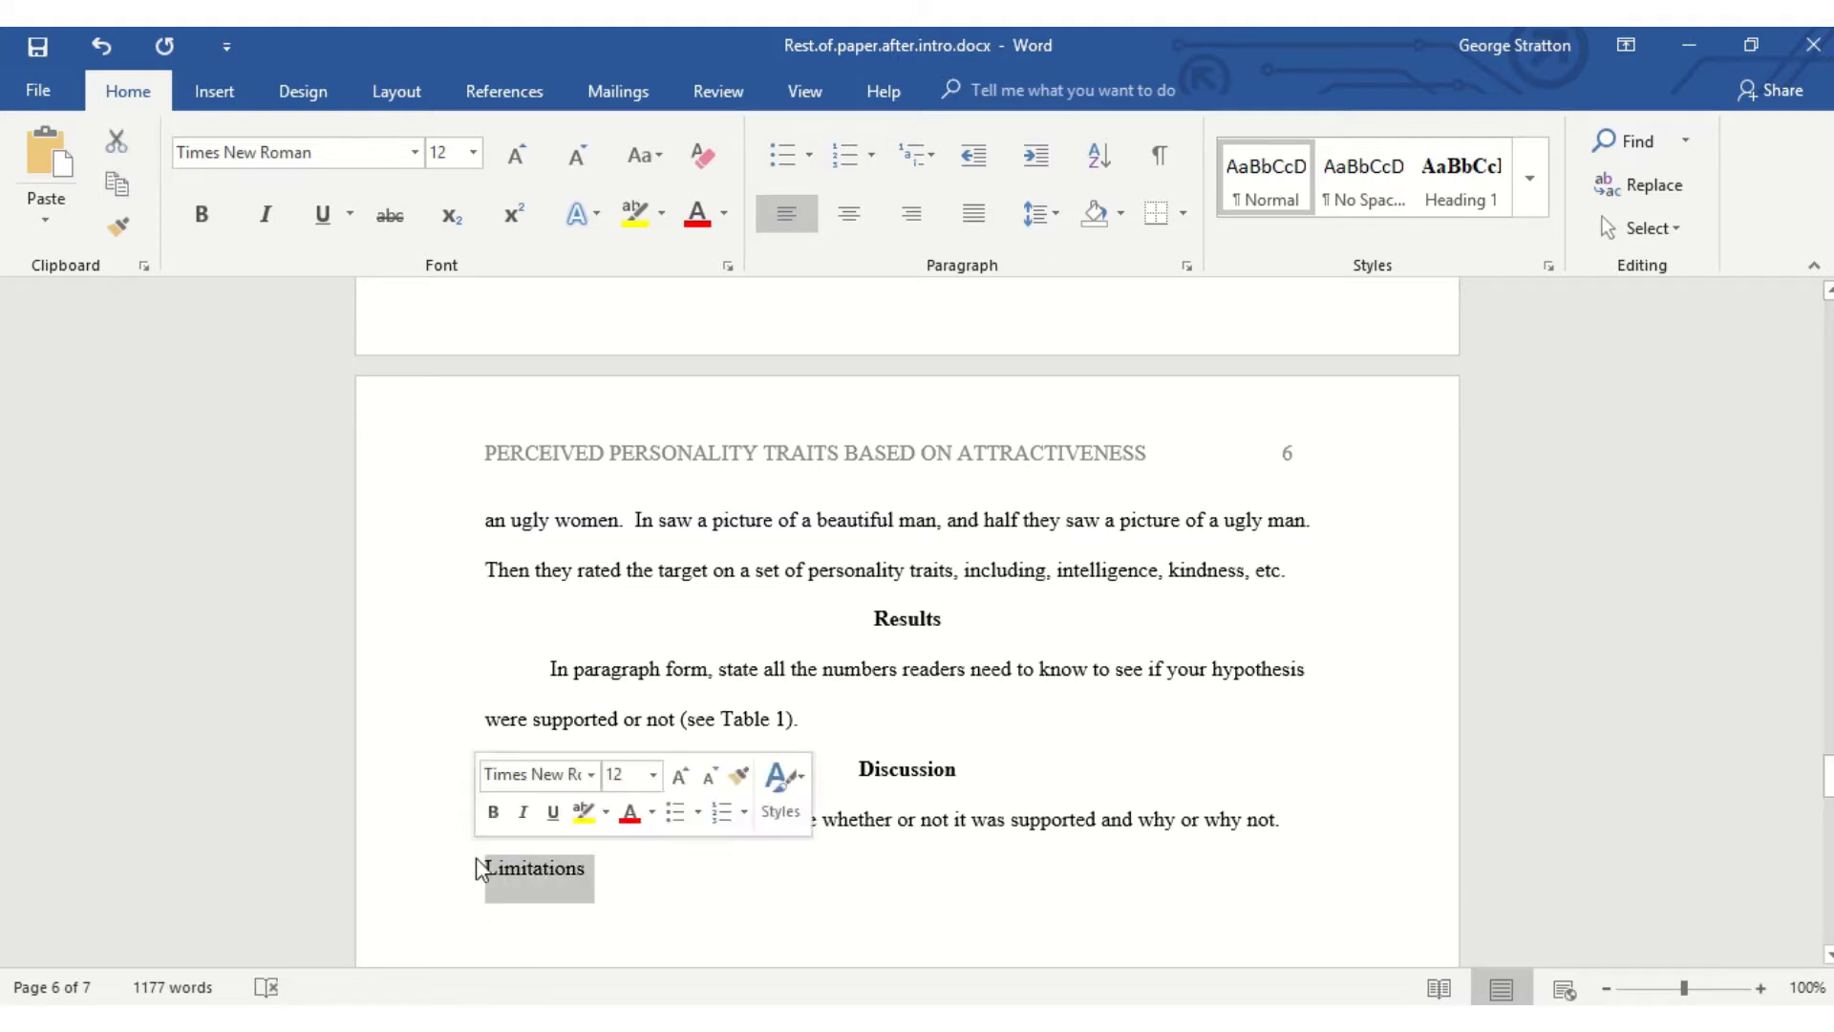
click(200, 215)
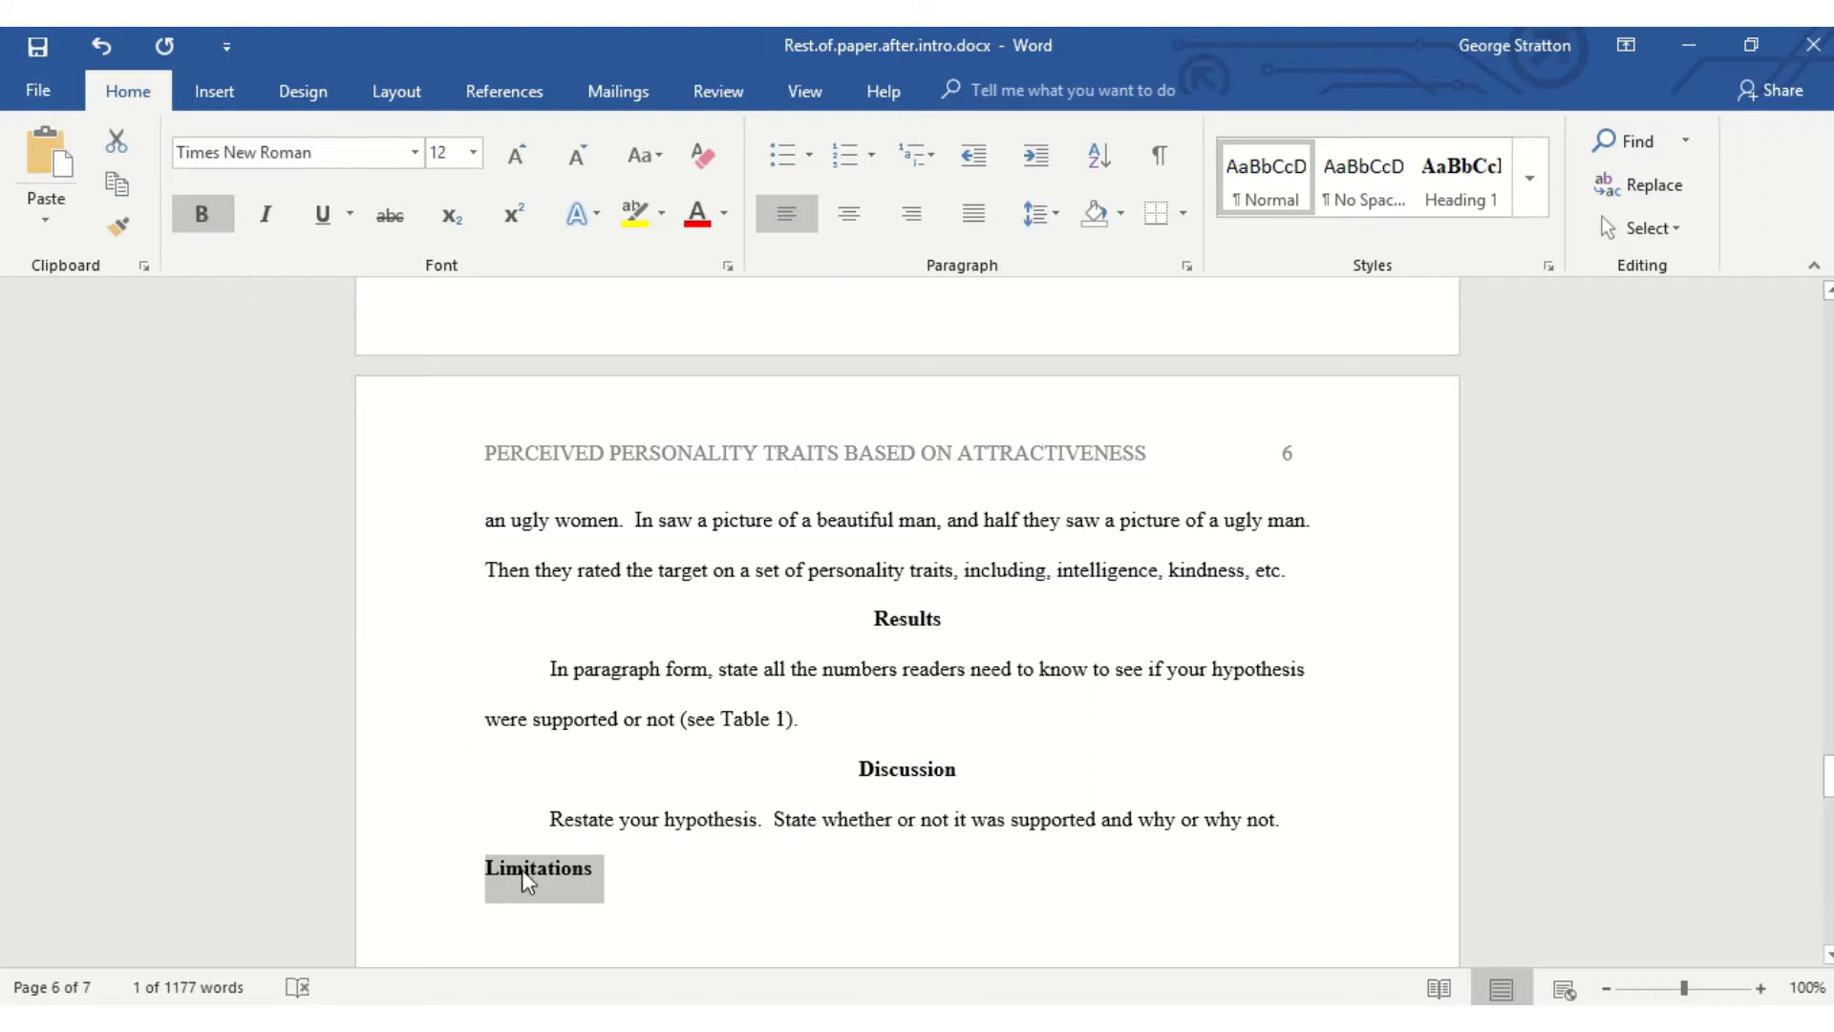
click(534, 903)
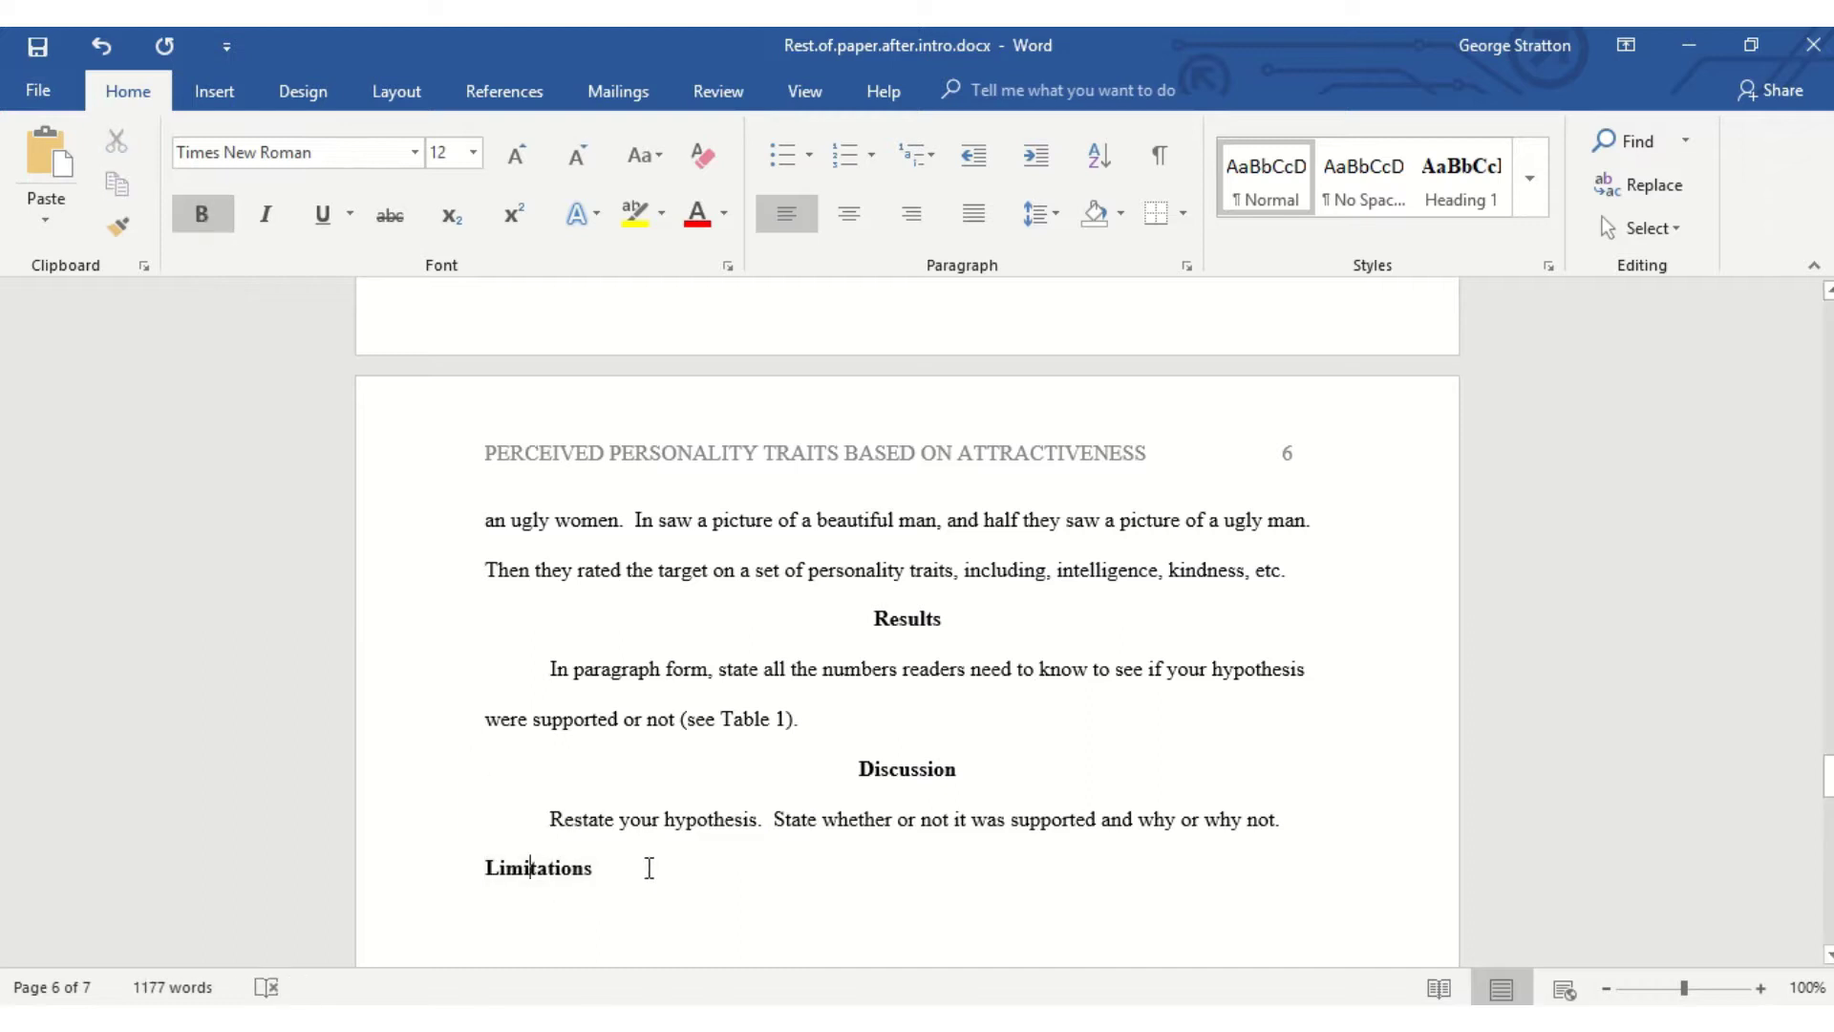
Write an indented, non-bold paragraph under Limitations: "List out major flaws in your study, stating the appropriate vocab terms and why it's a problem."
key(End)
key(Return)
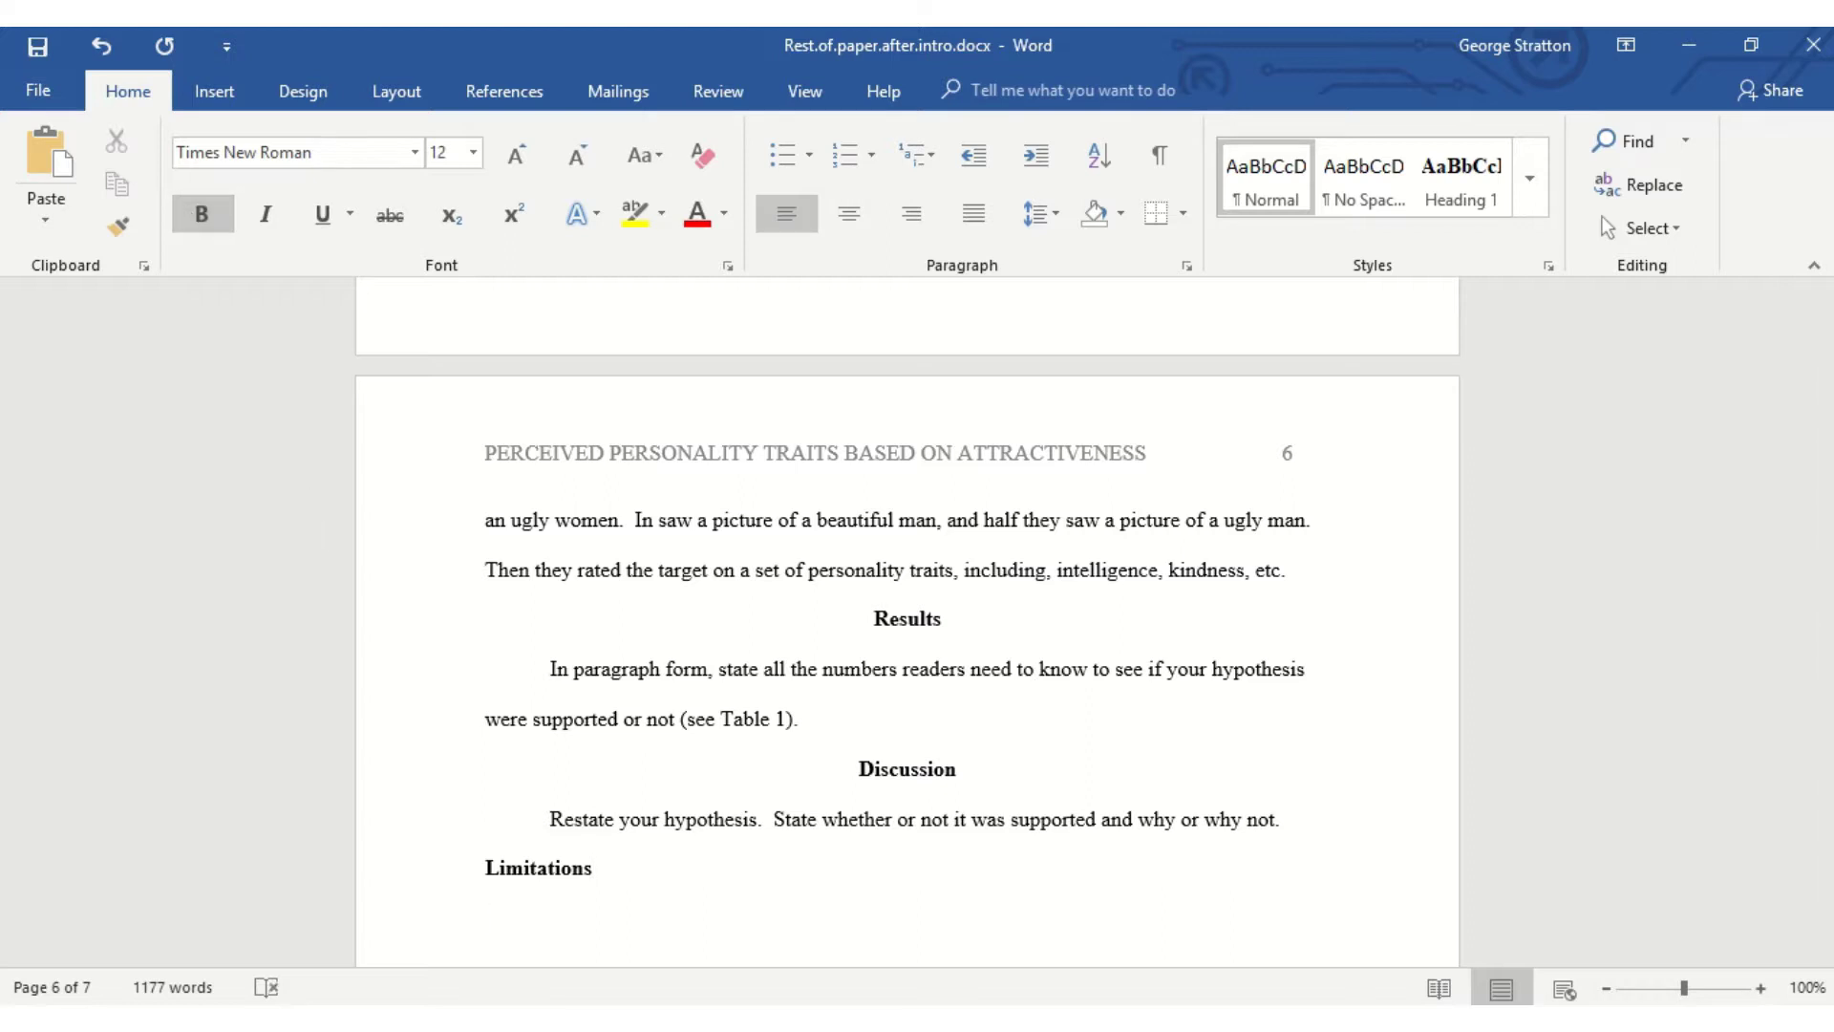
key(Tab)
click(201, 214)
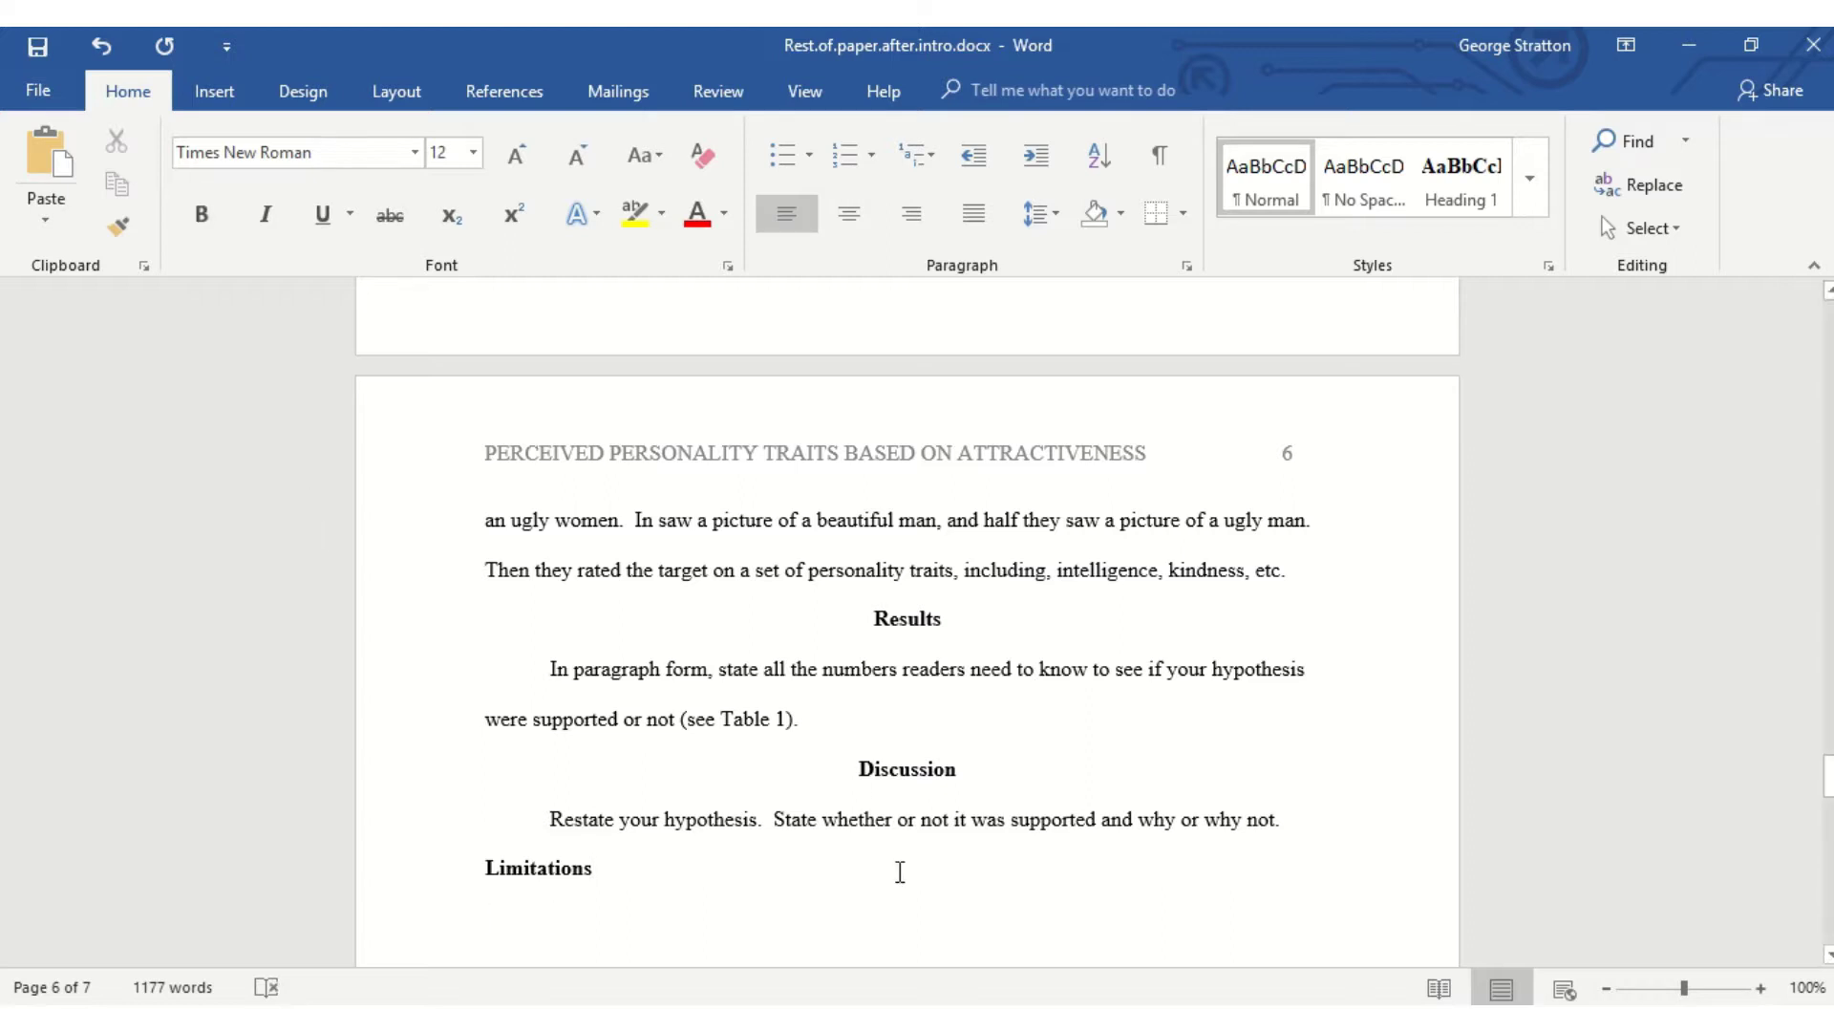
text(List)
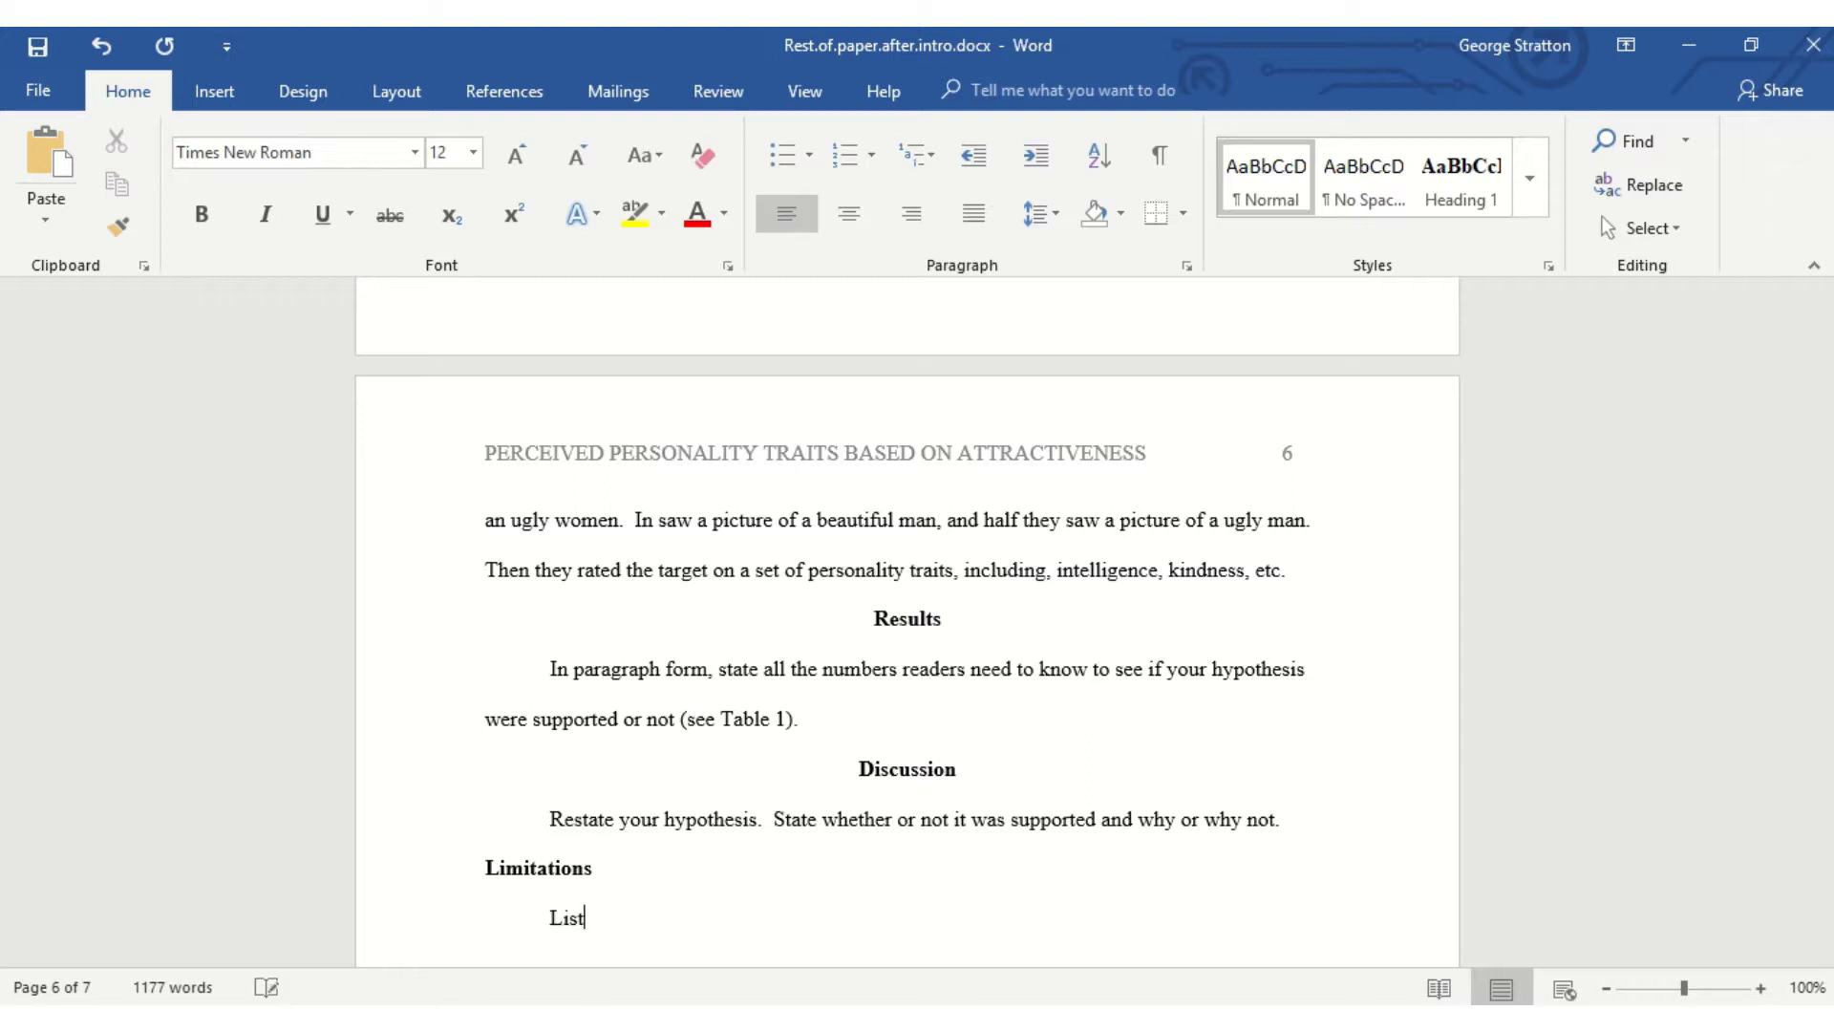
text( out major fa)
key(BackSpace)
text(laws in)
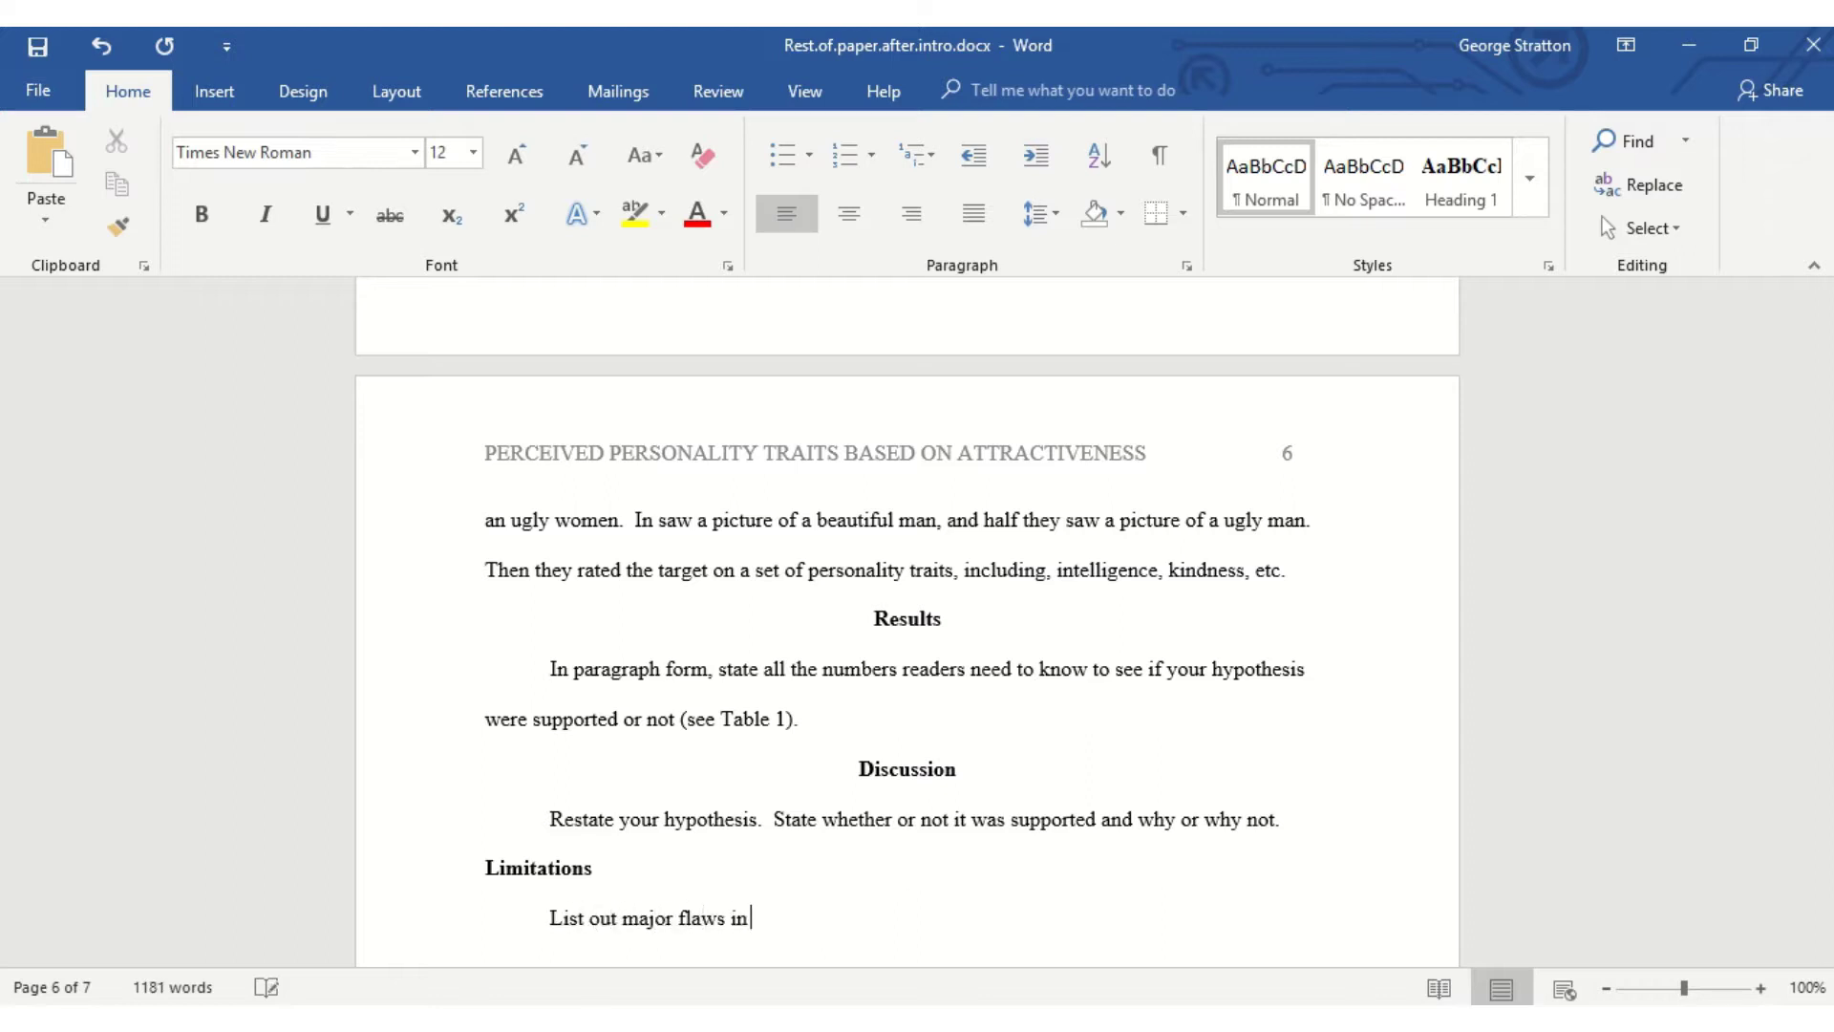
text( your study, stating the apporp)
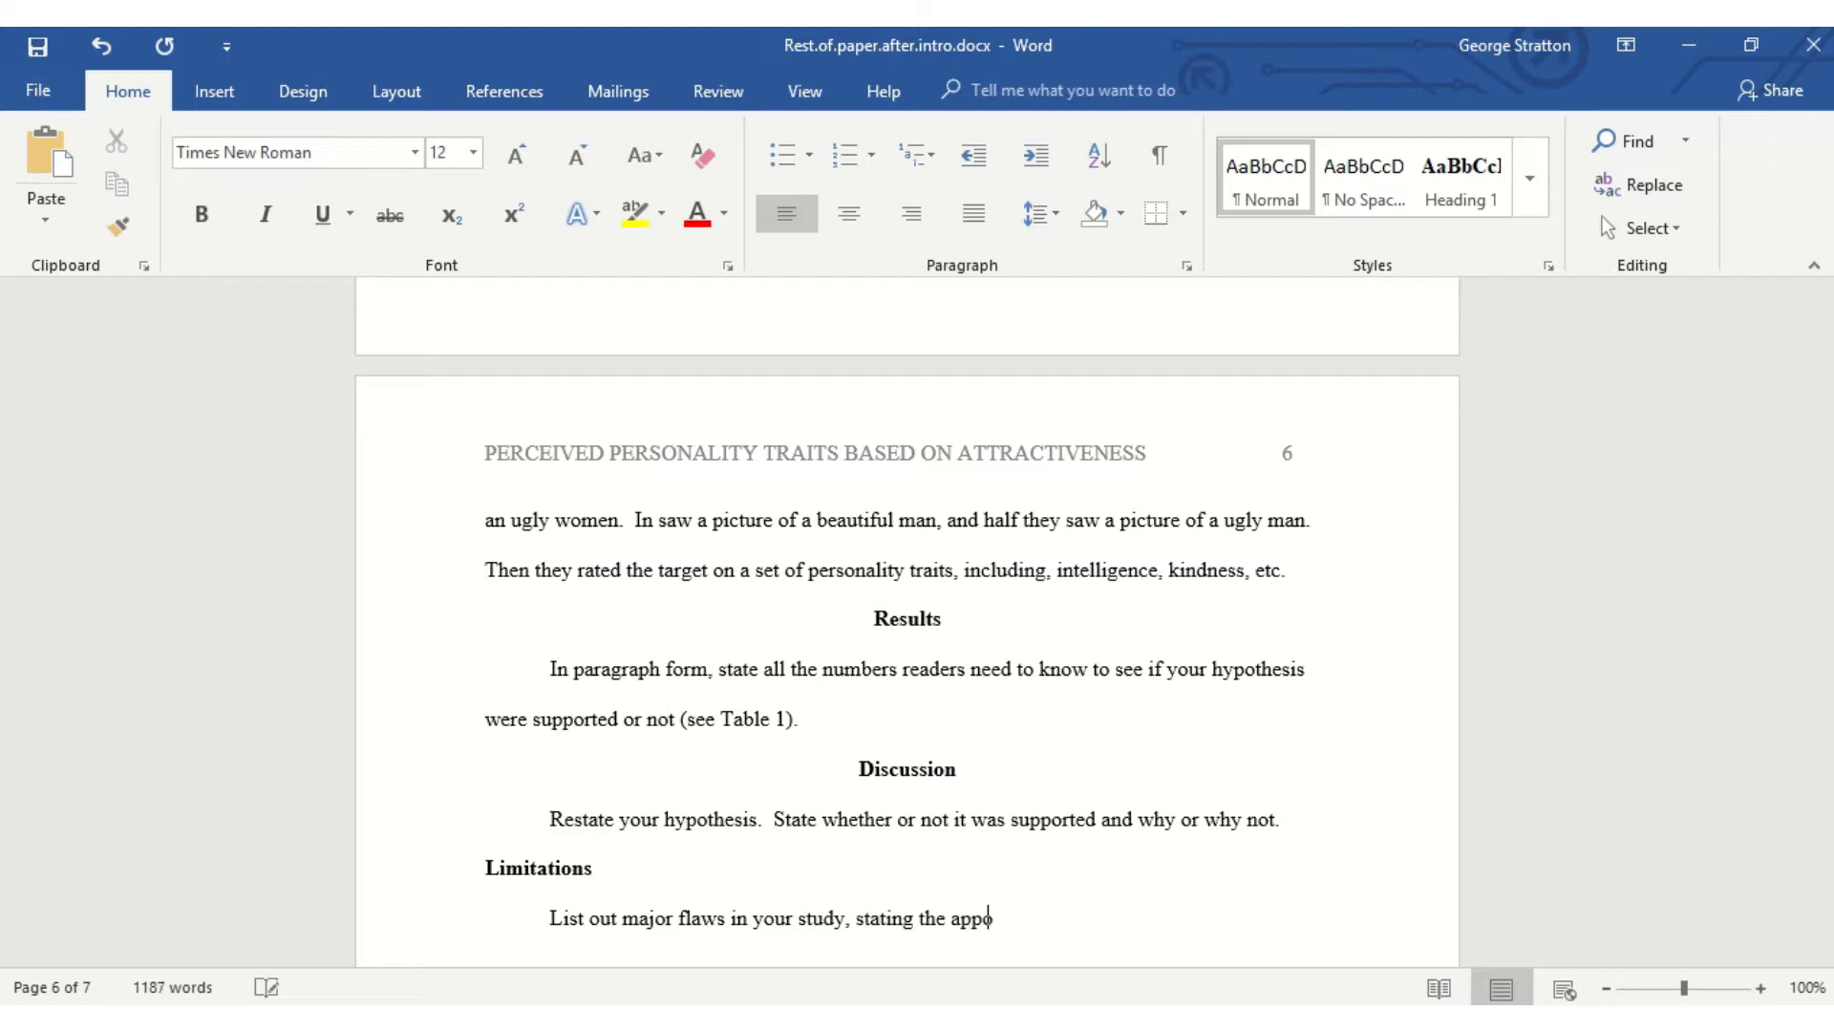
key(BackSpace)
key(BackSpace)
key(BackSpace)
text(ropriate vocab terms and wh)
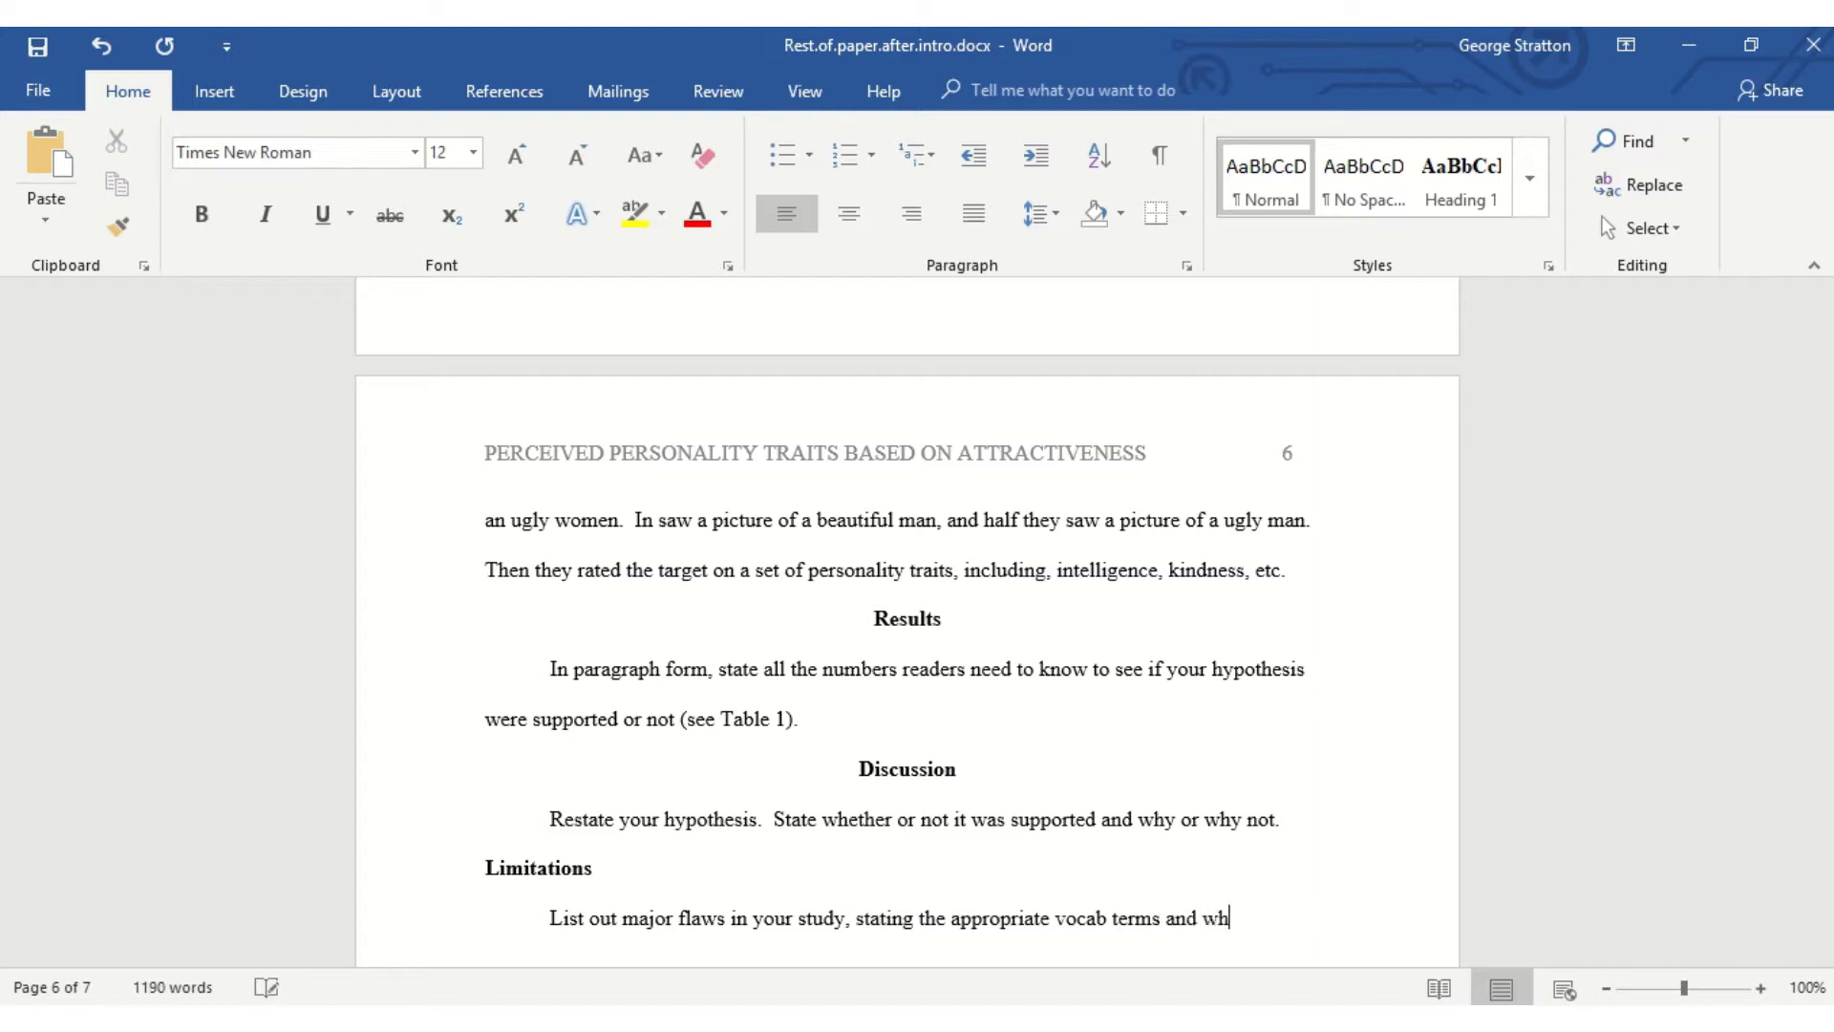
text(y it's a pro)
text(blem.)
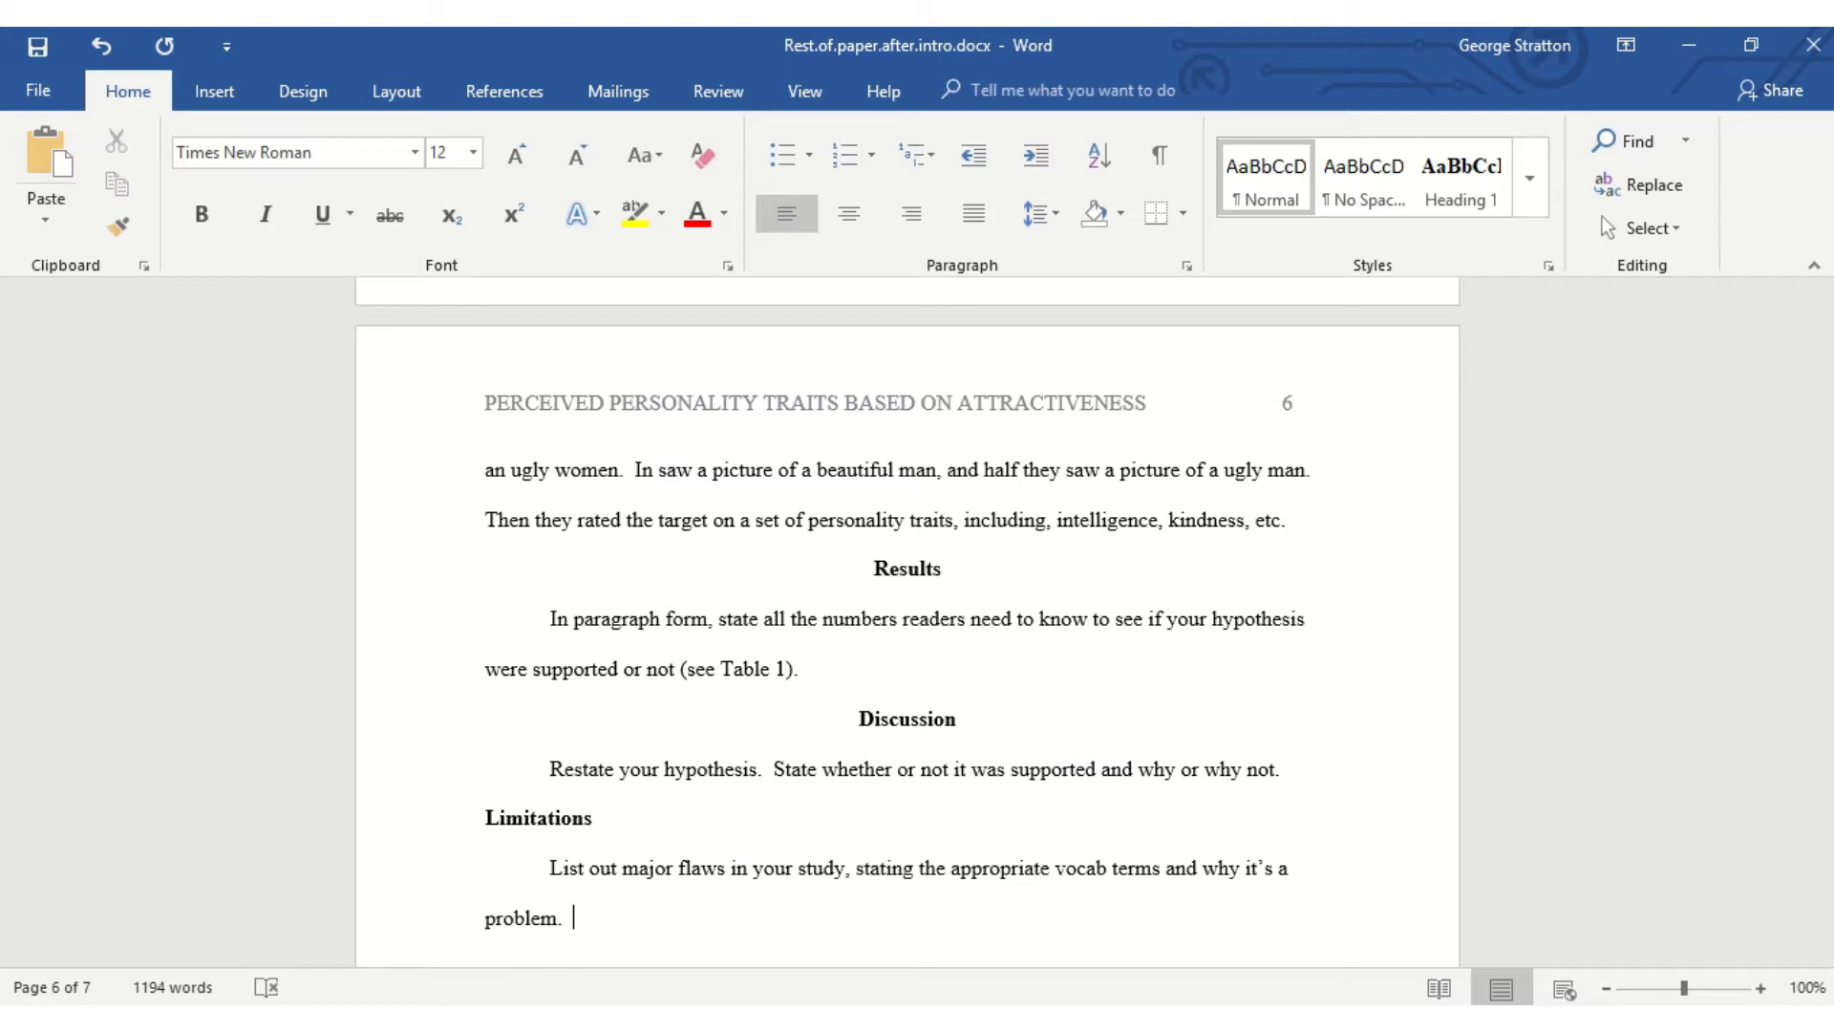
Add the sentence "State at least one improvement to your study and why it would be an improvement." to the Limitations paragraph
text(State at least one w)
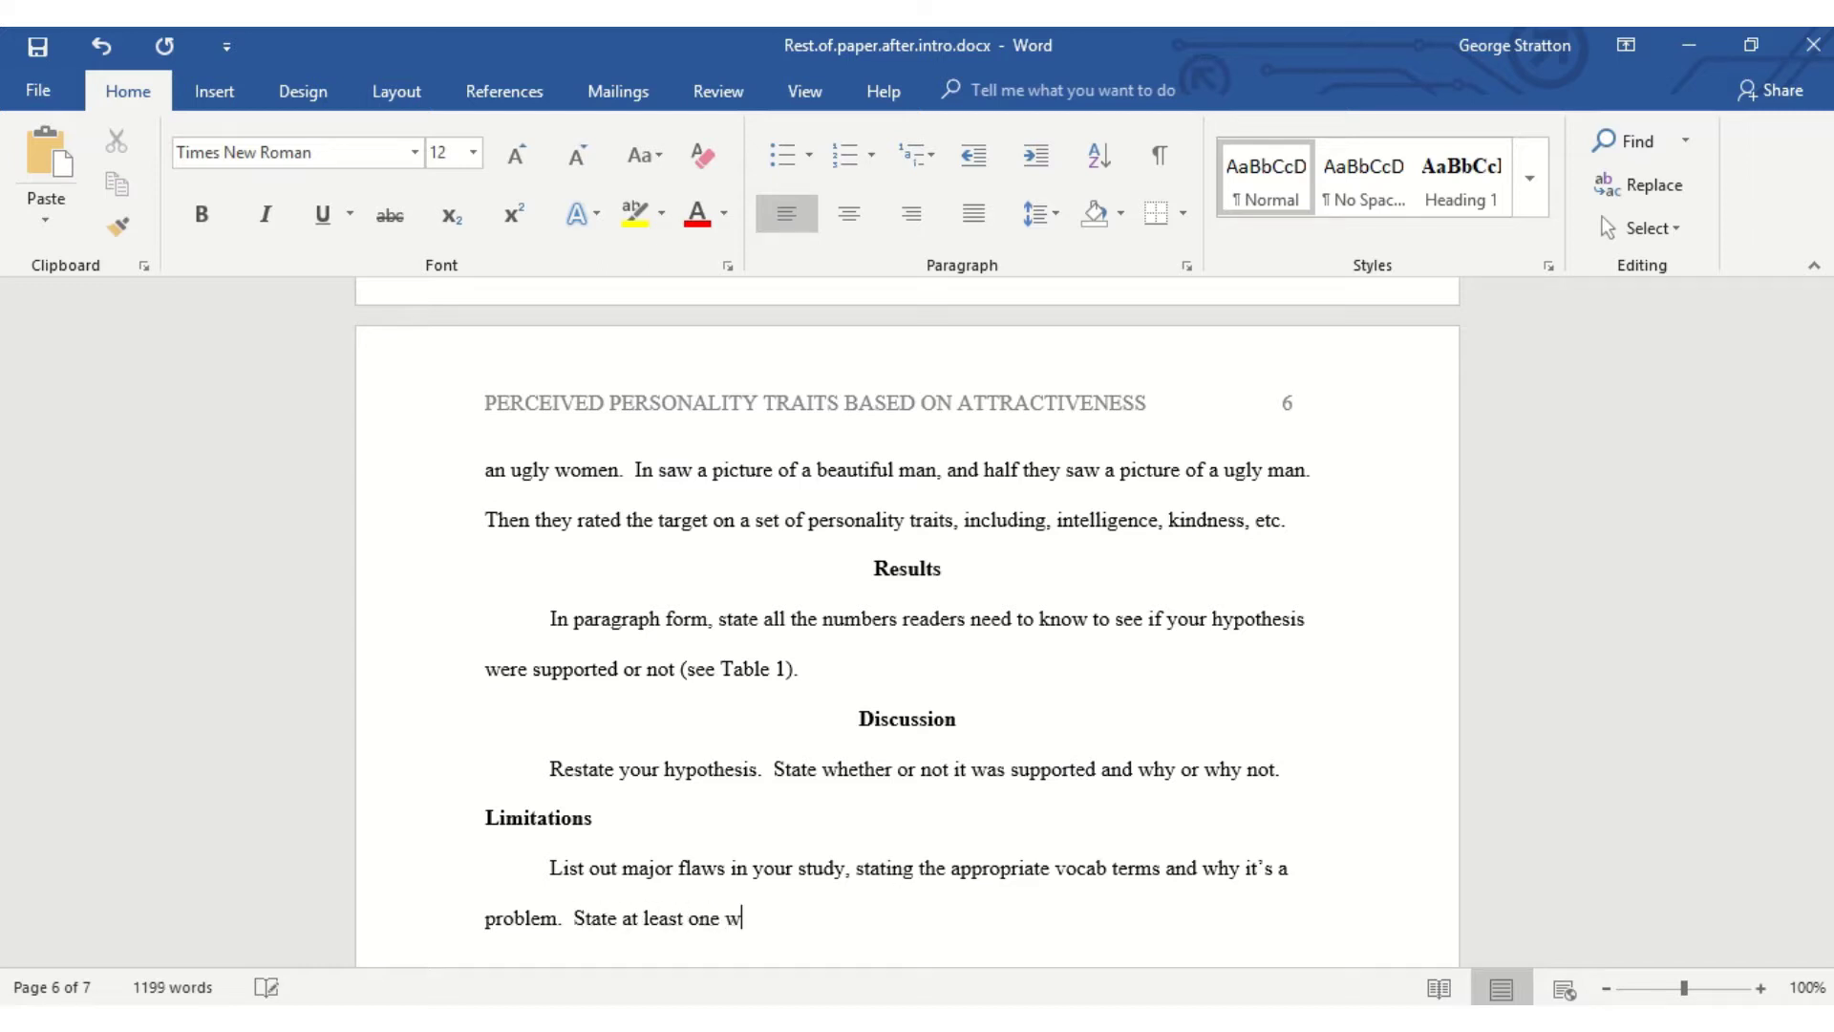
key(BackSpace)
text(improvement to your student,)
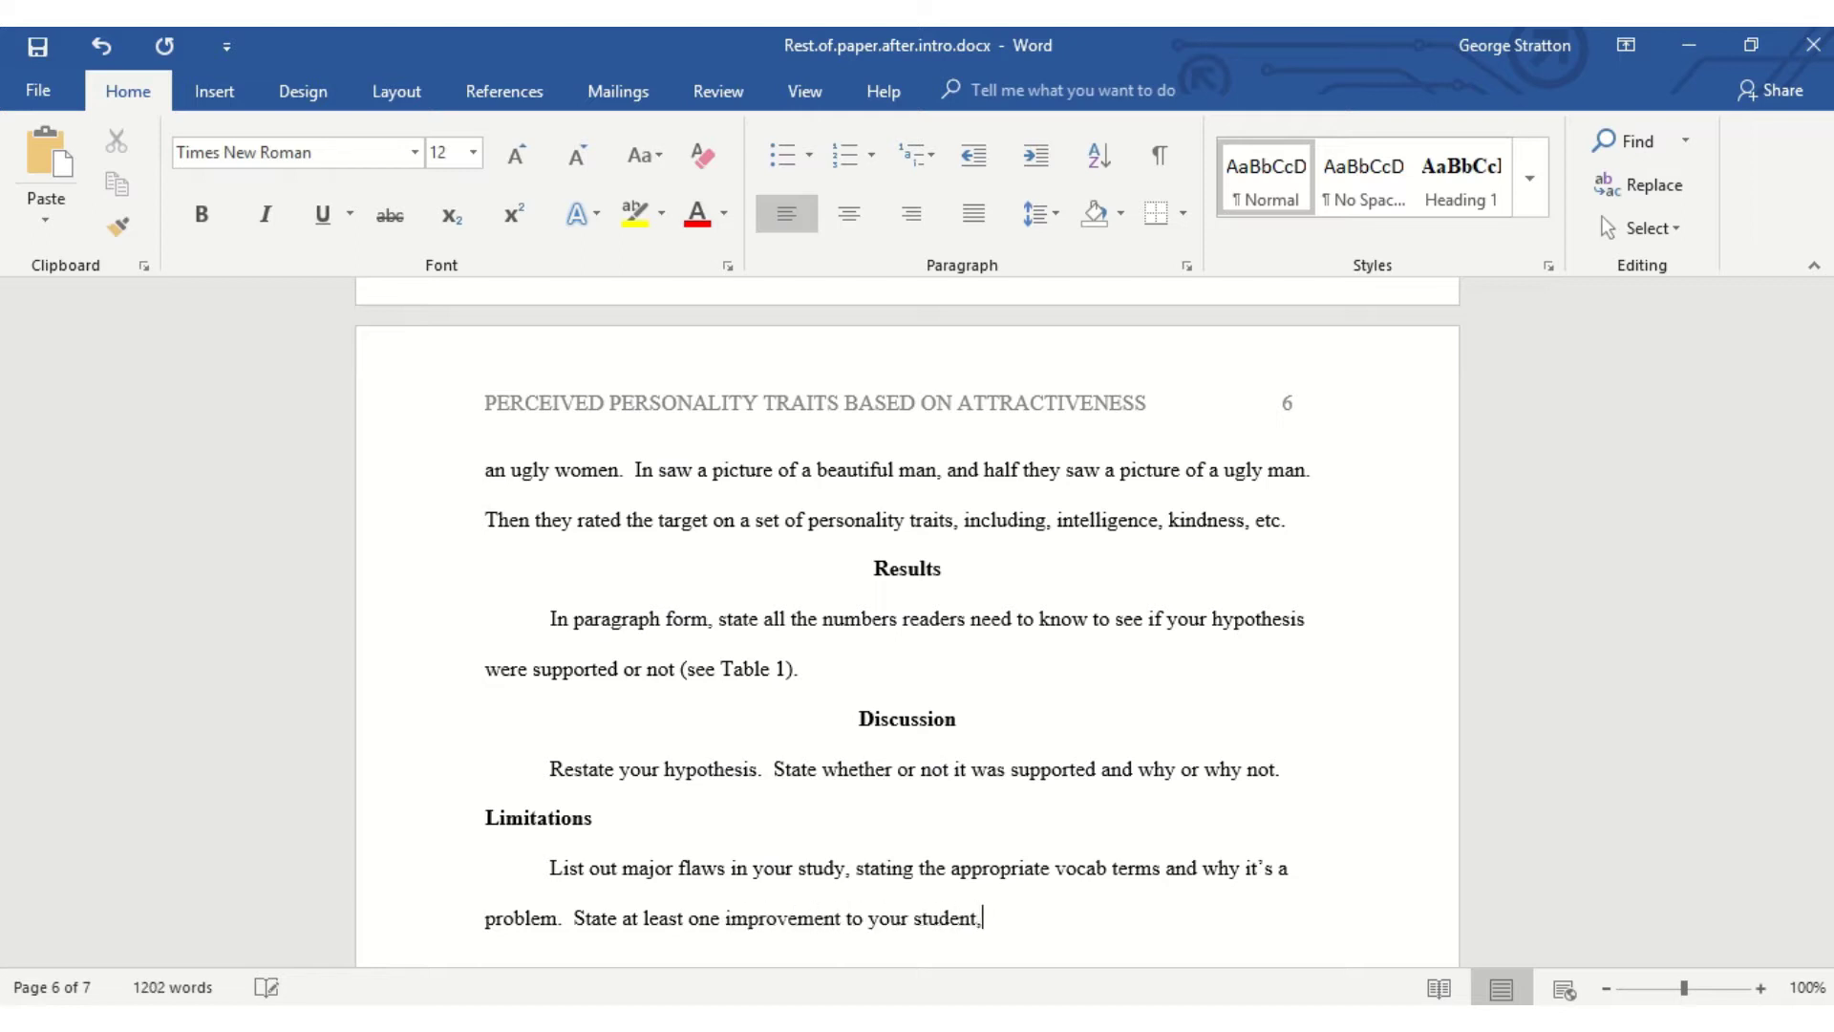
key(BackSpace)
text(a)
key(BackSpace)
key(BackSpace)
key(BackSpace)
key(BackSpace)
key(BackSpace)
text(y and why it would be an improvement.)
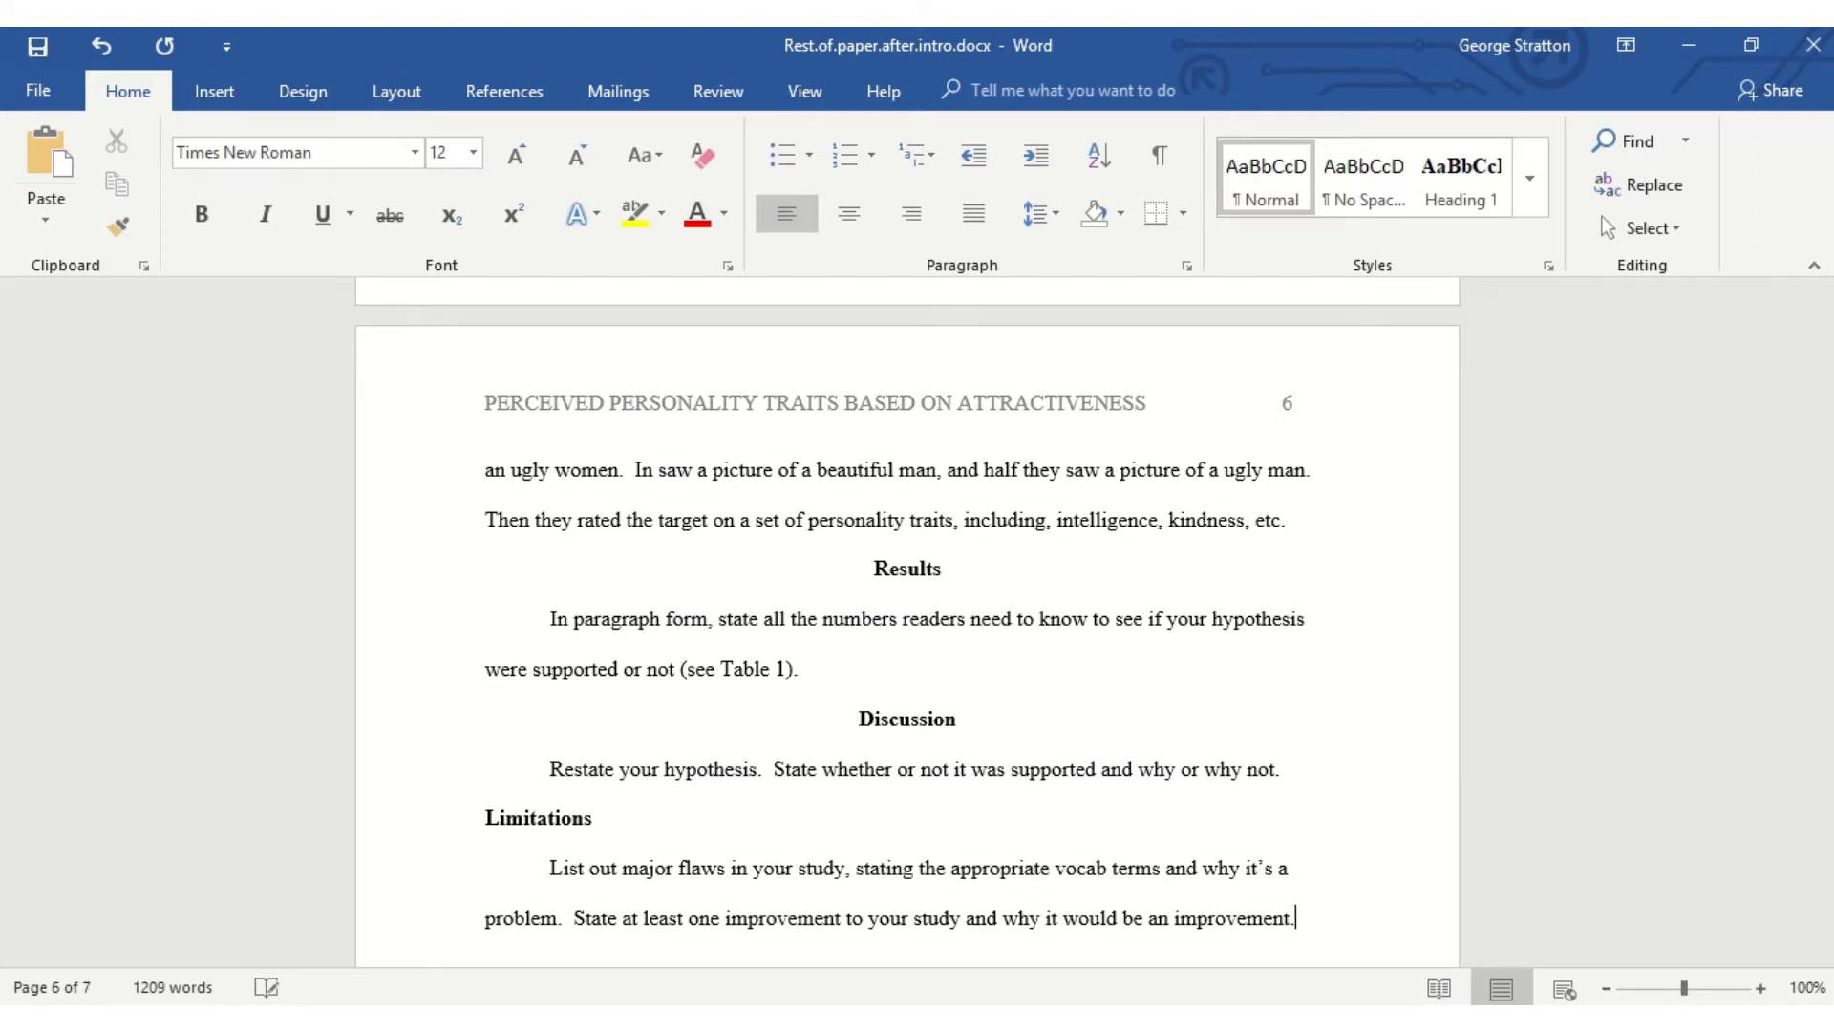
Add a left-aligned "Implications" subheading on a new line below the Limitations paragraph and make it bold
key(Return)
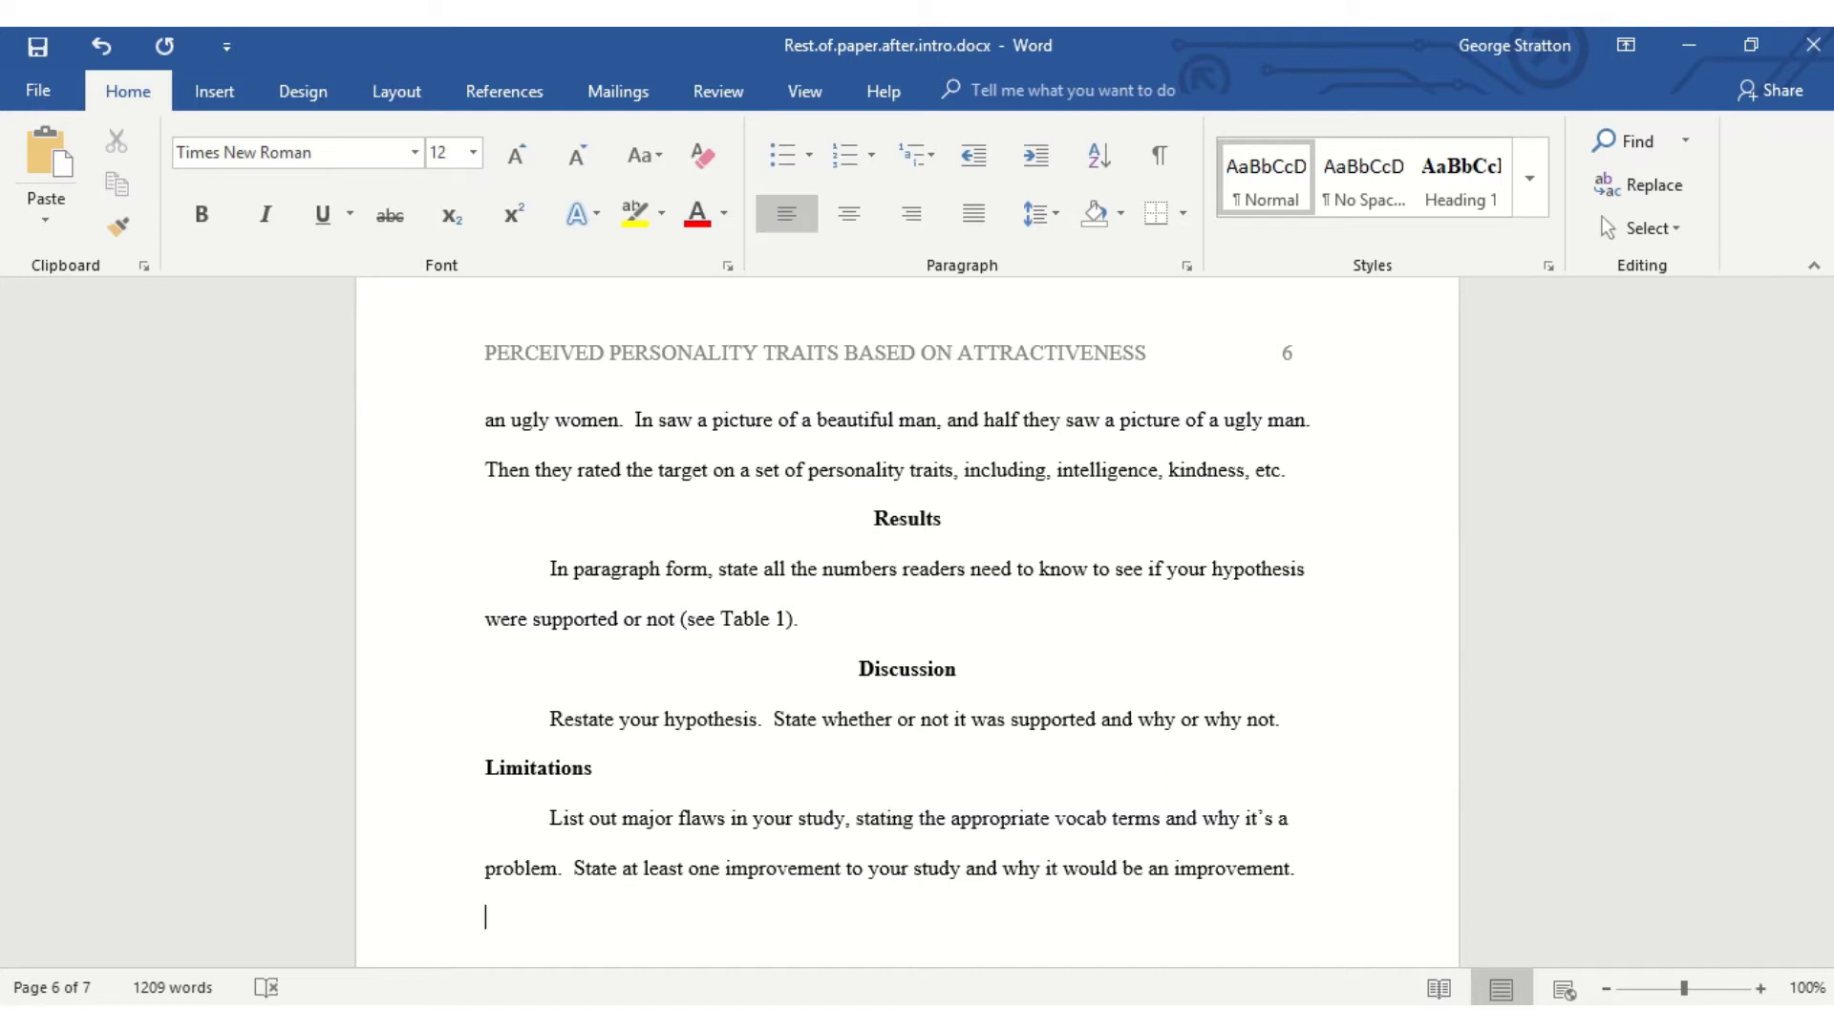
text(Implications)
key(Return)
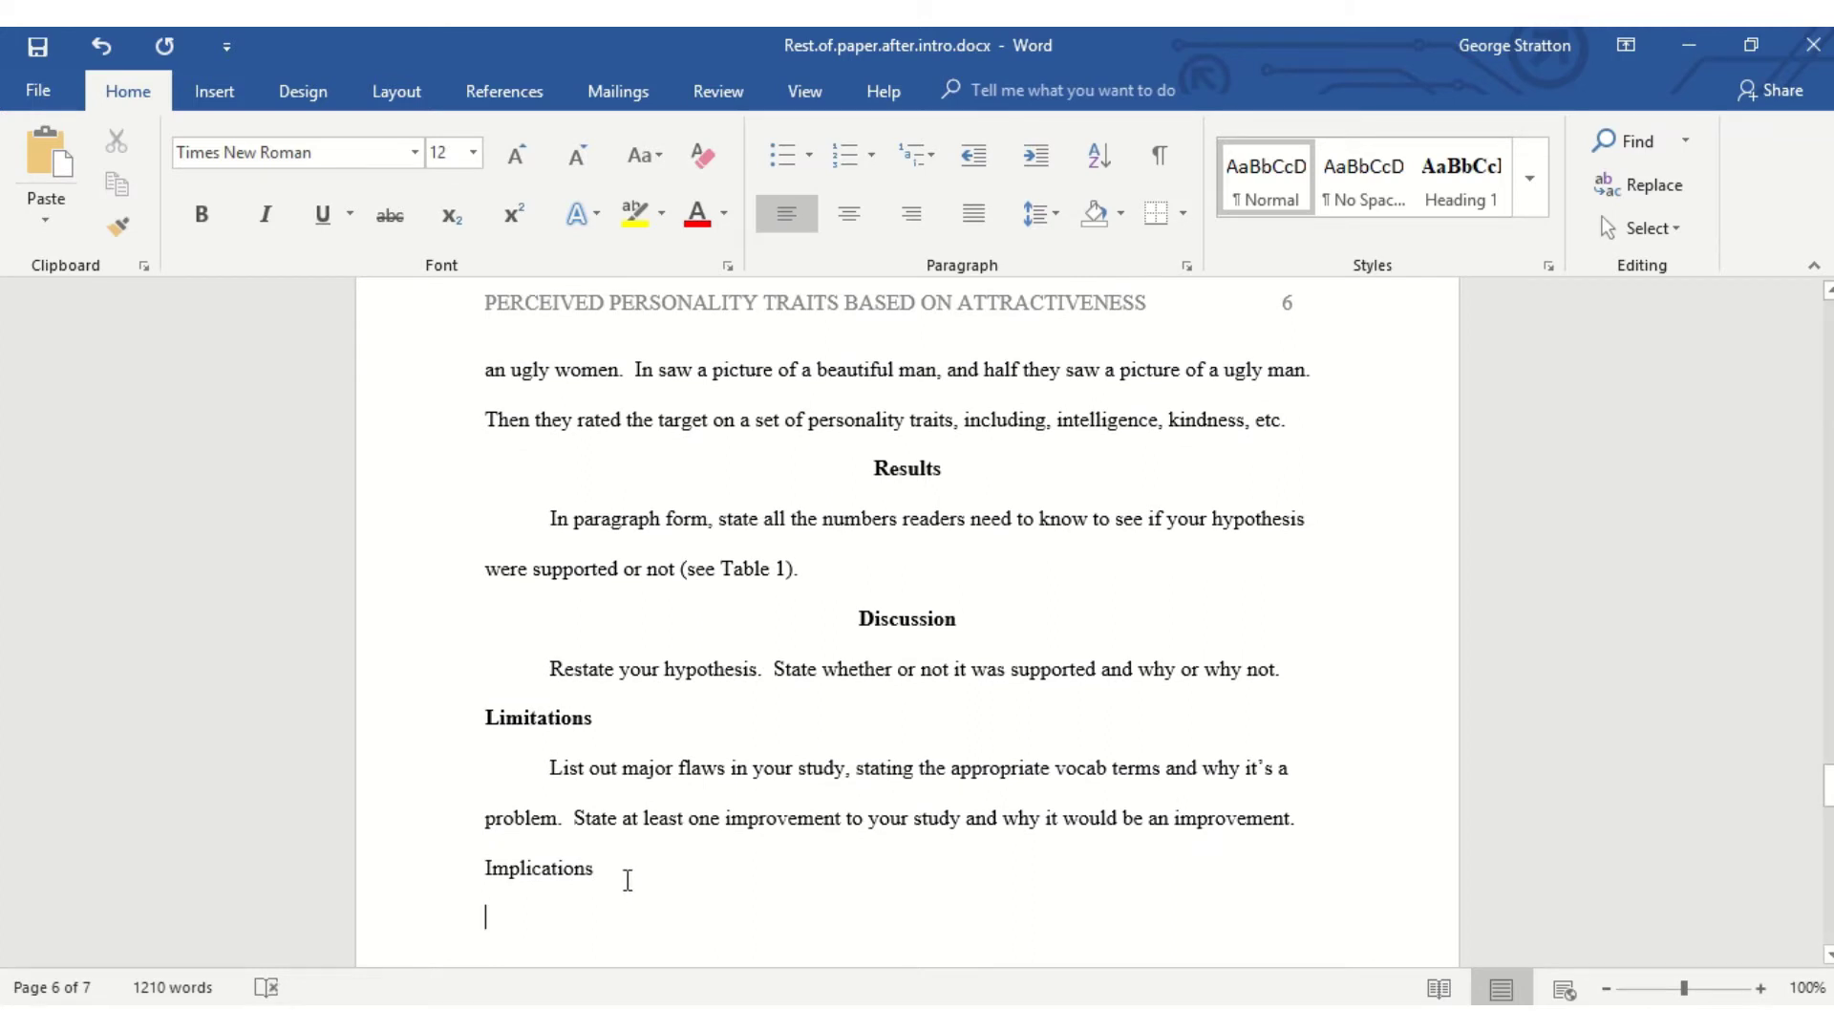
click(626, 877)
click(459, 876)
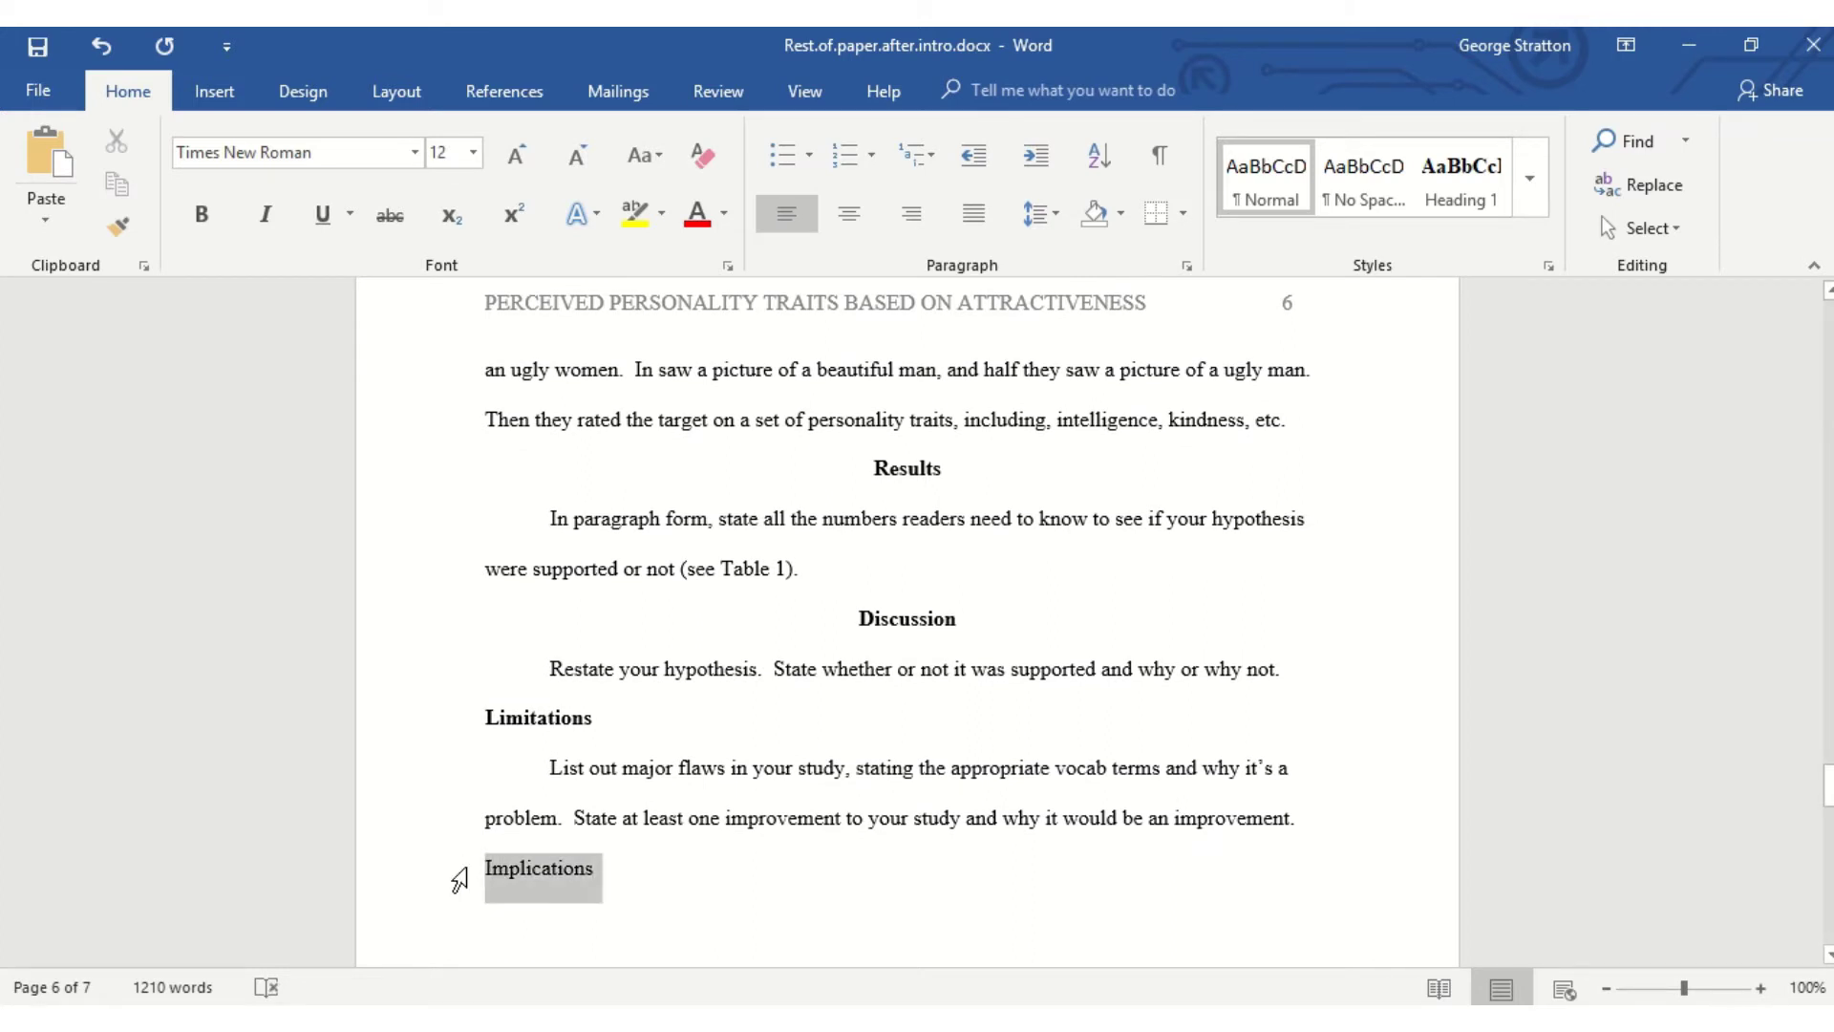
click(201, 214)
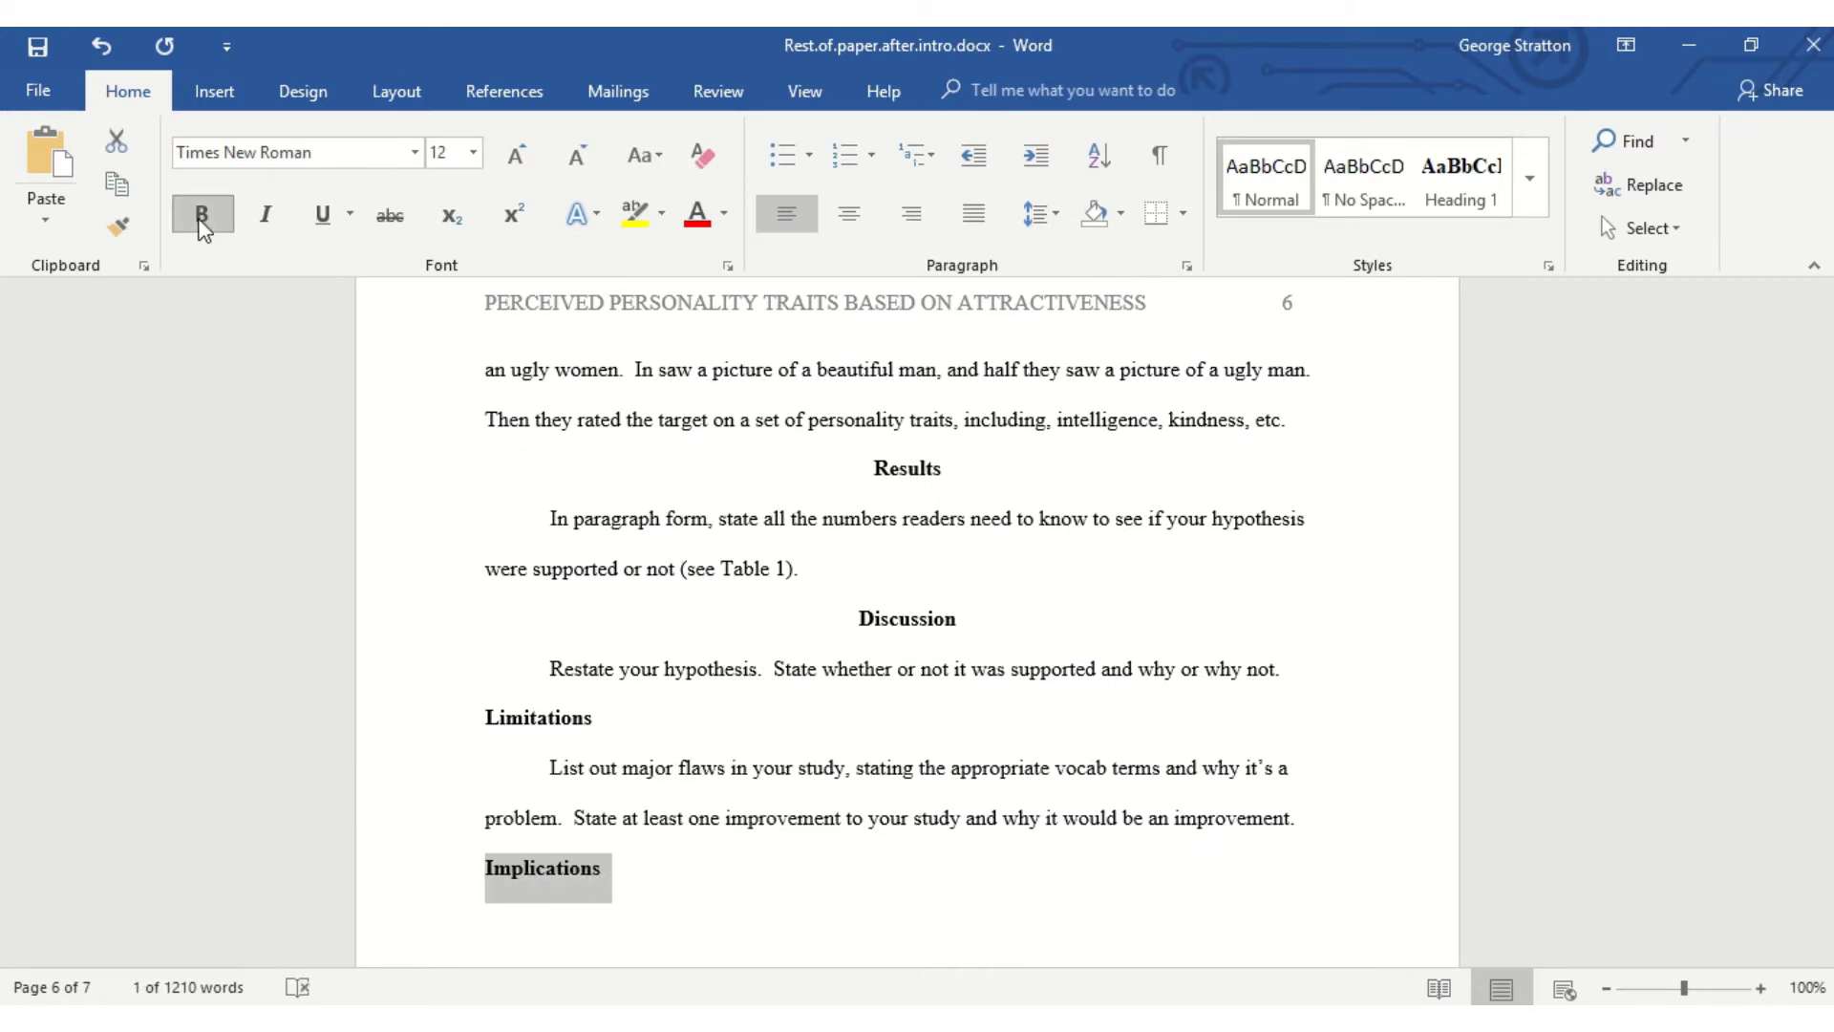
Write an indented paragraph under Implications: "One paragraphs stating what the reader should take home about your study." and end it with a new line
click(550, 941)
key(Tab)
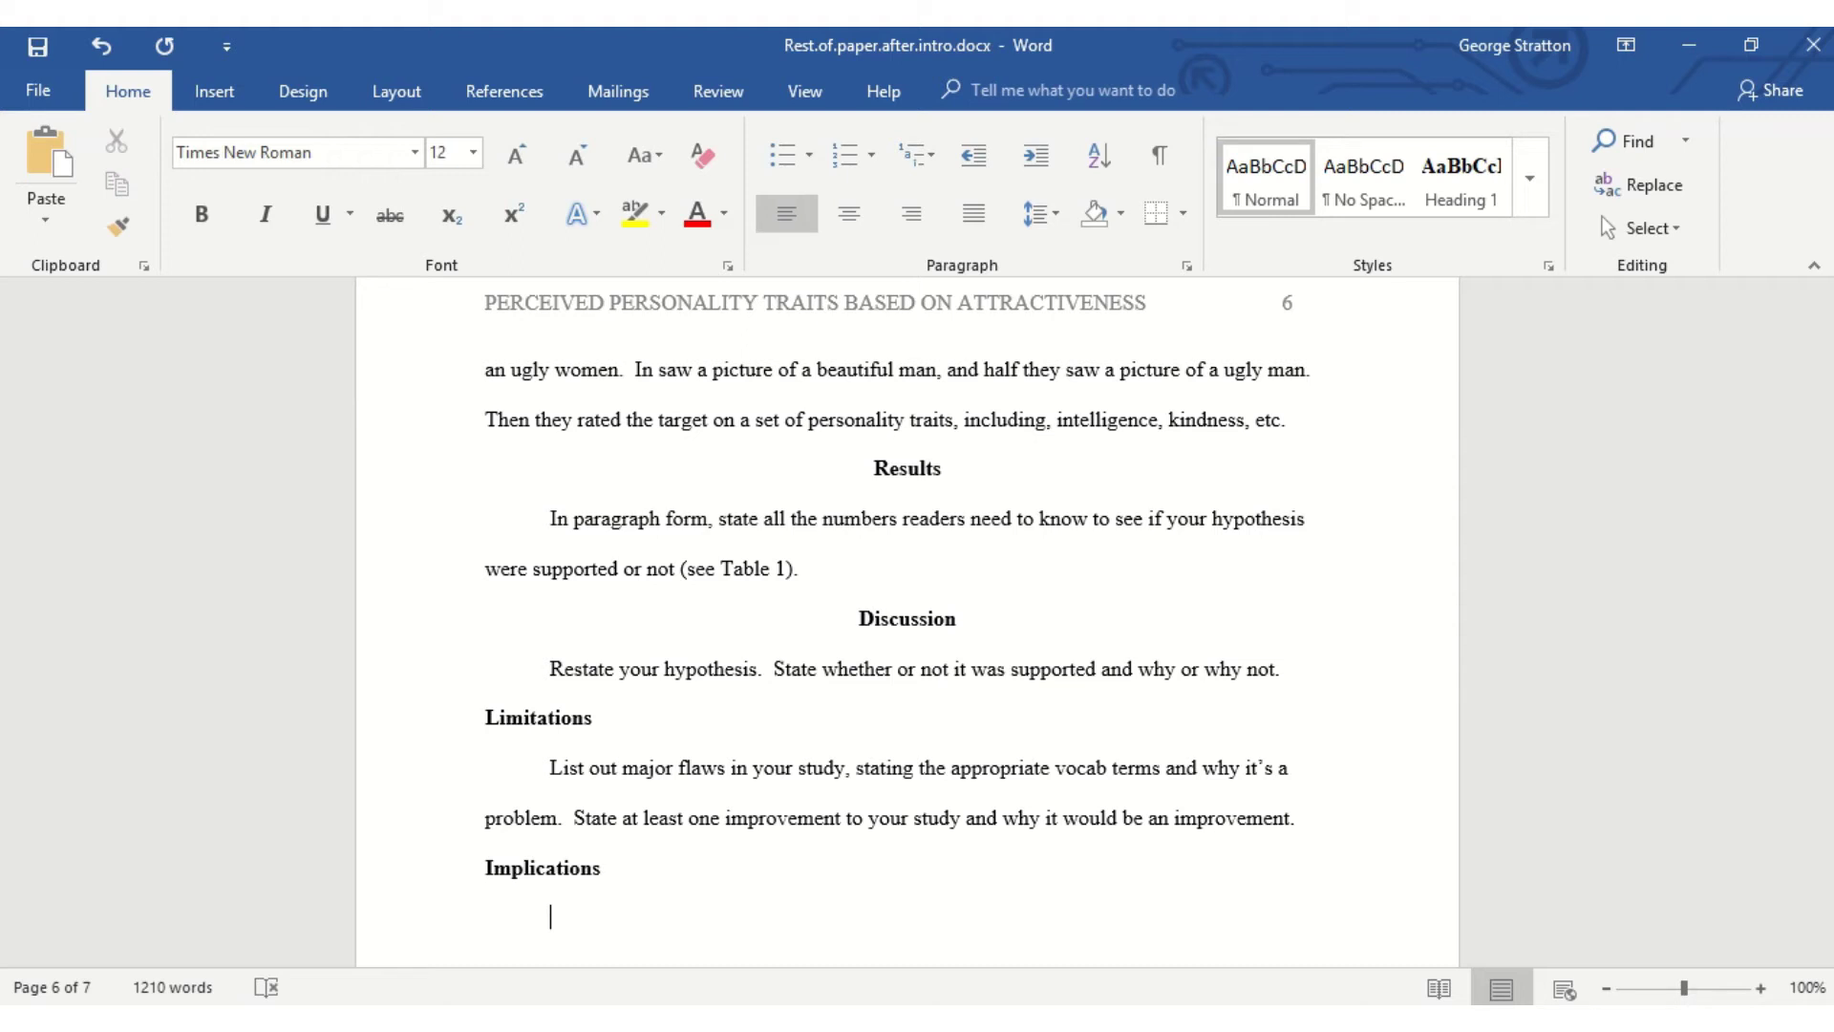
text(One parahra)
key(BackSpace)
key(BackSpace)
key(BackSpace)
text(paragraphs s)
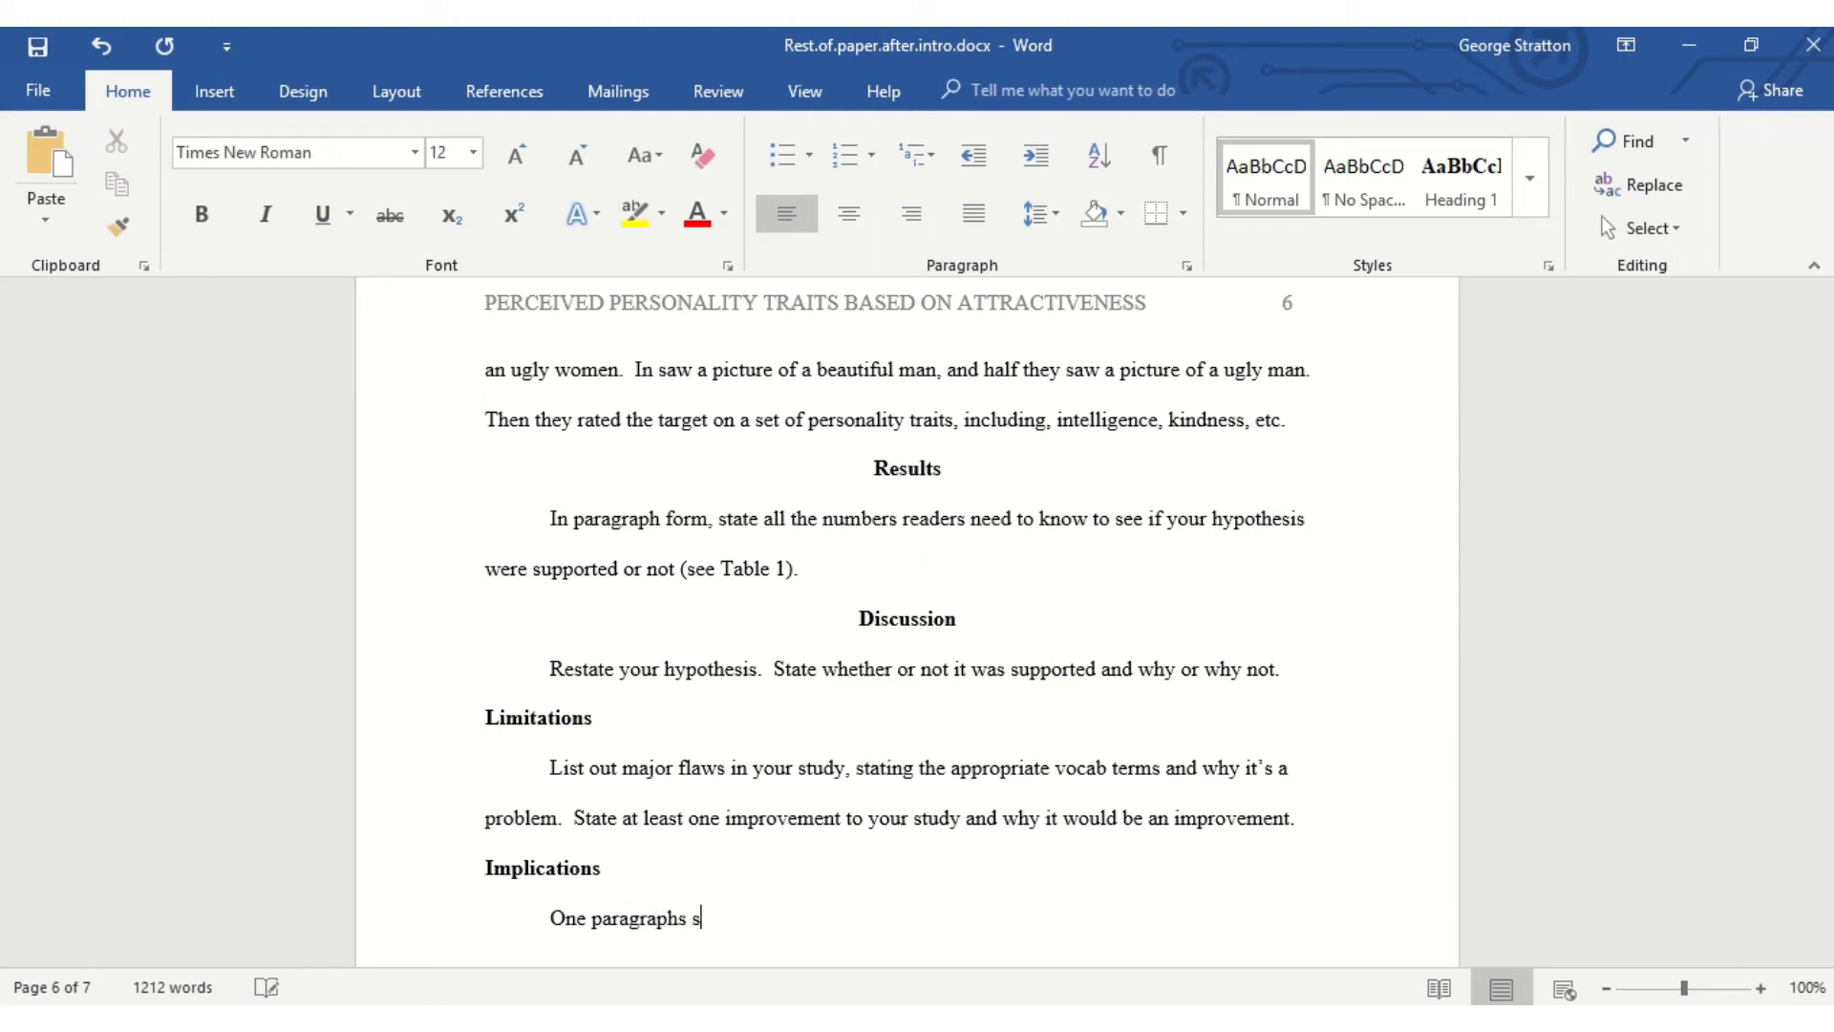
text(tating what the re)
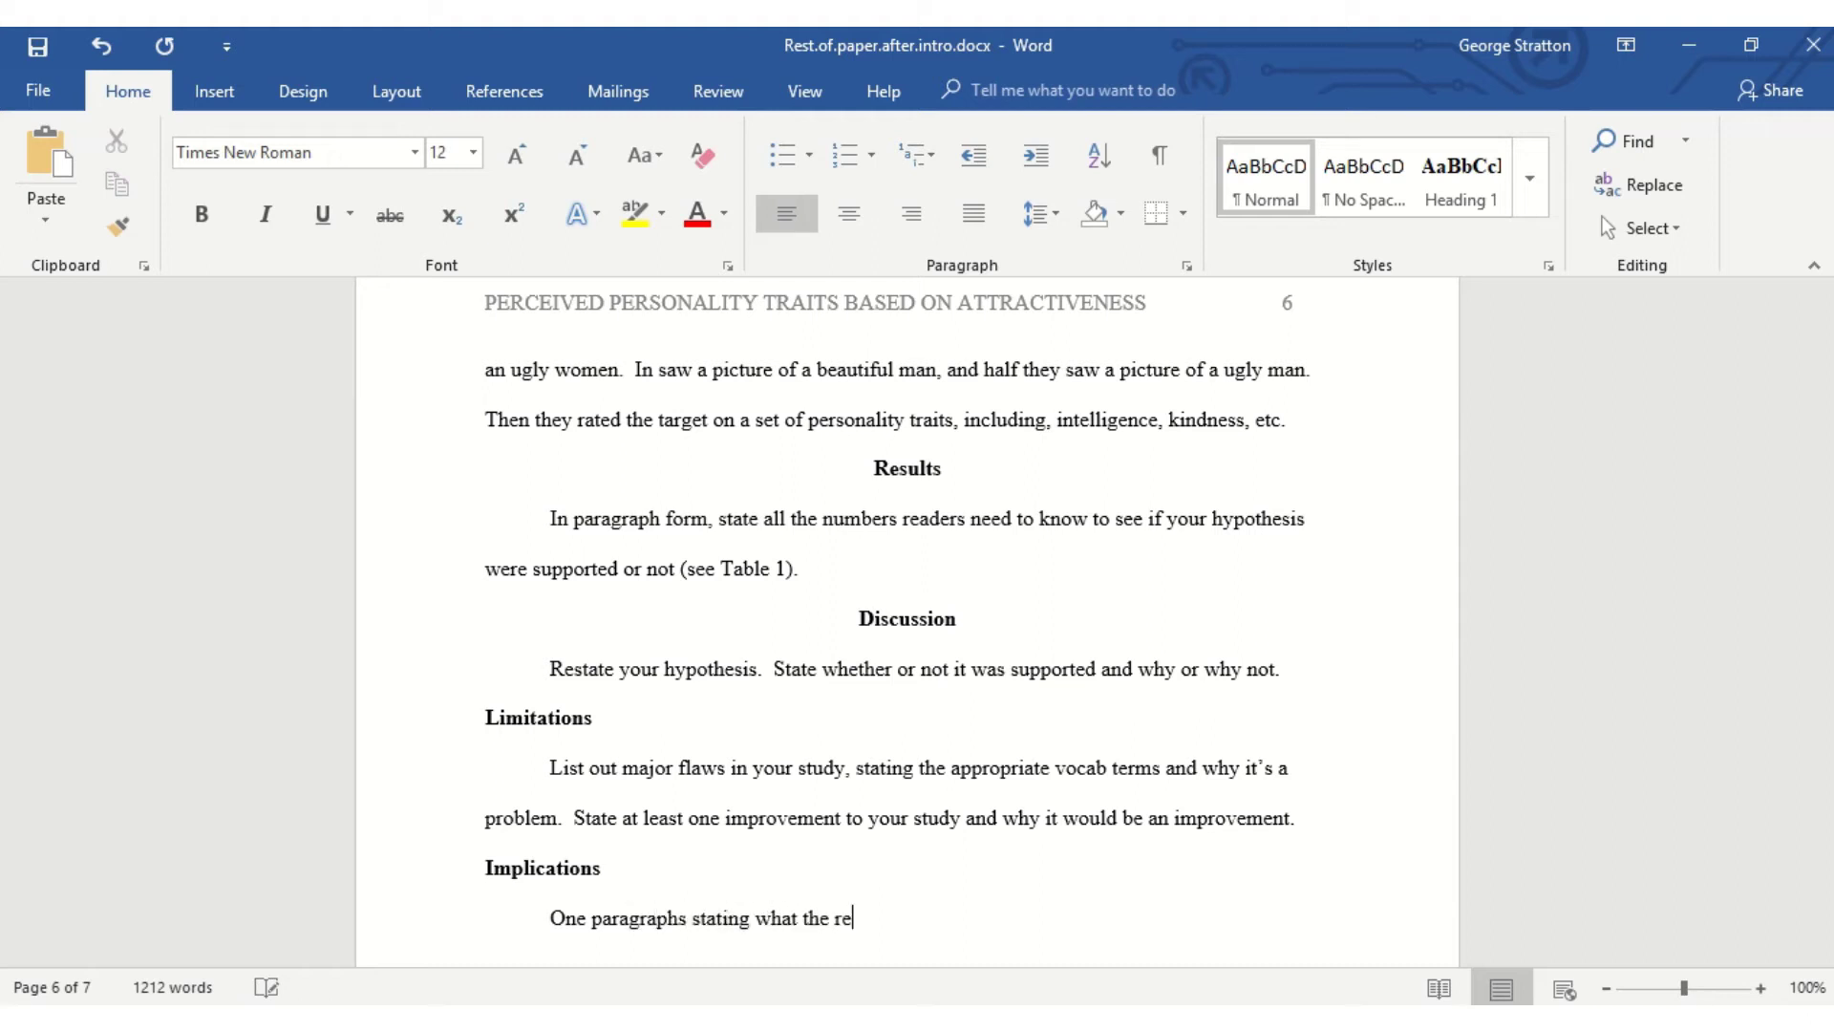
text(ader should take home about)
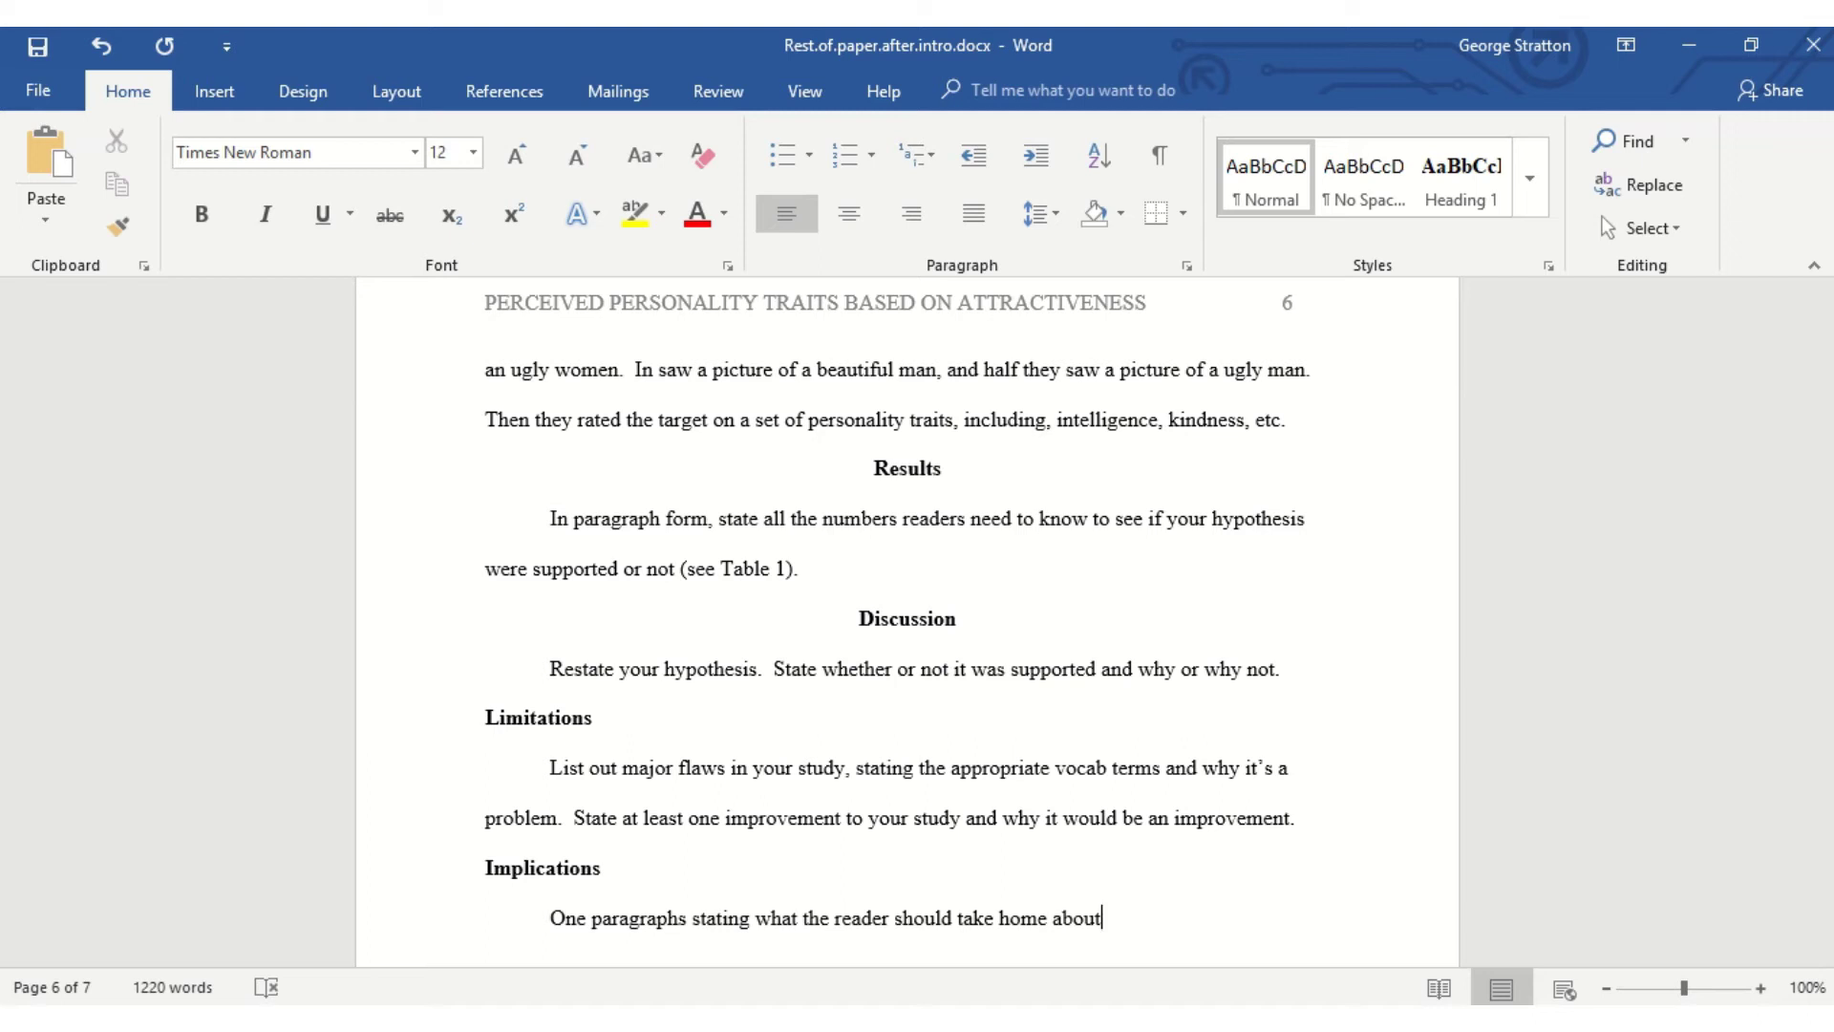
text(your study.)
key(Return)
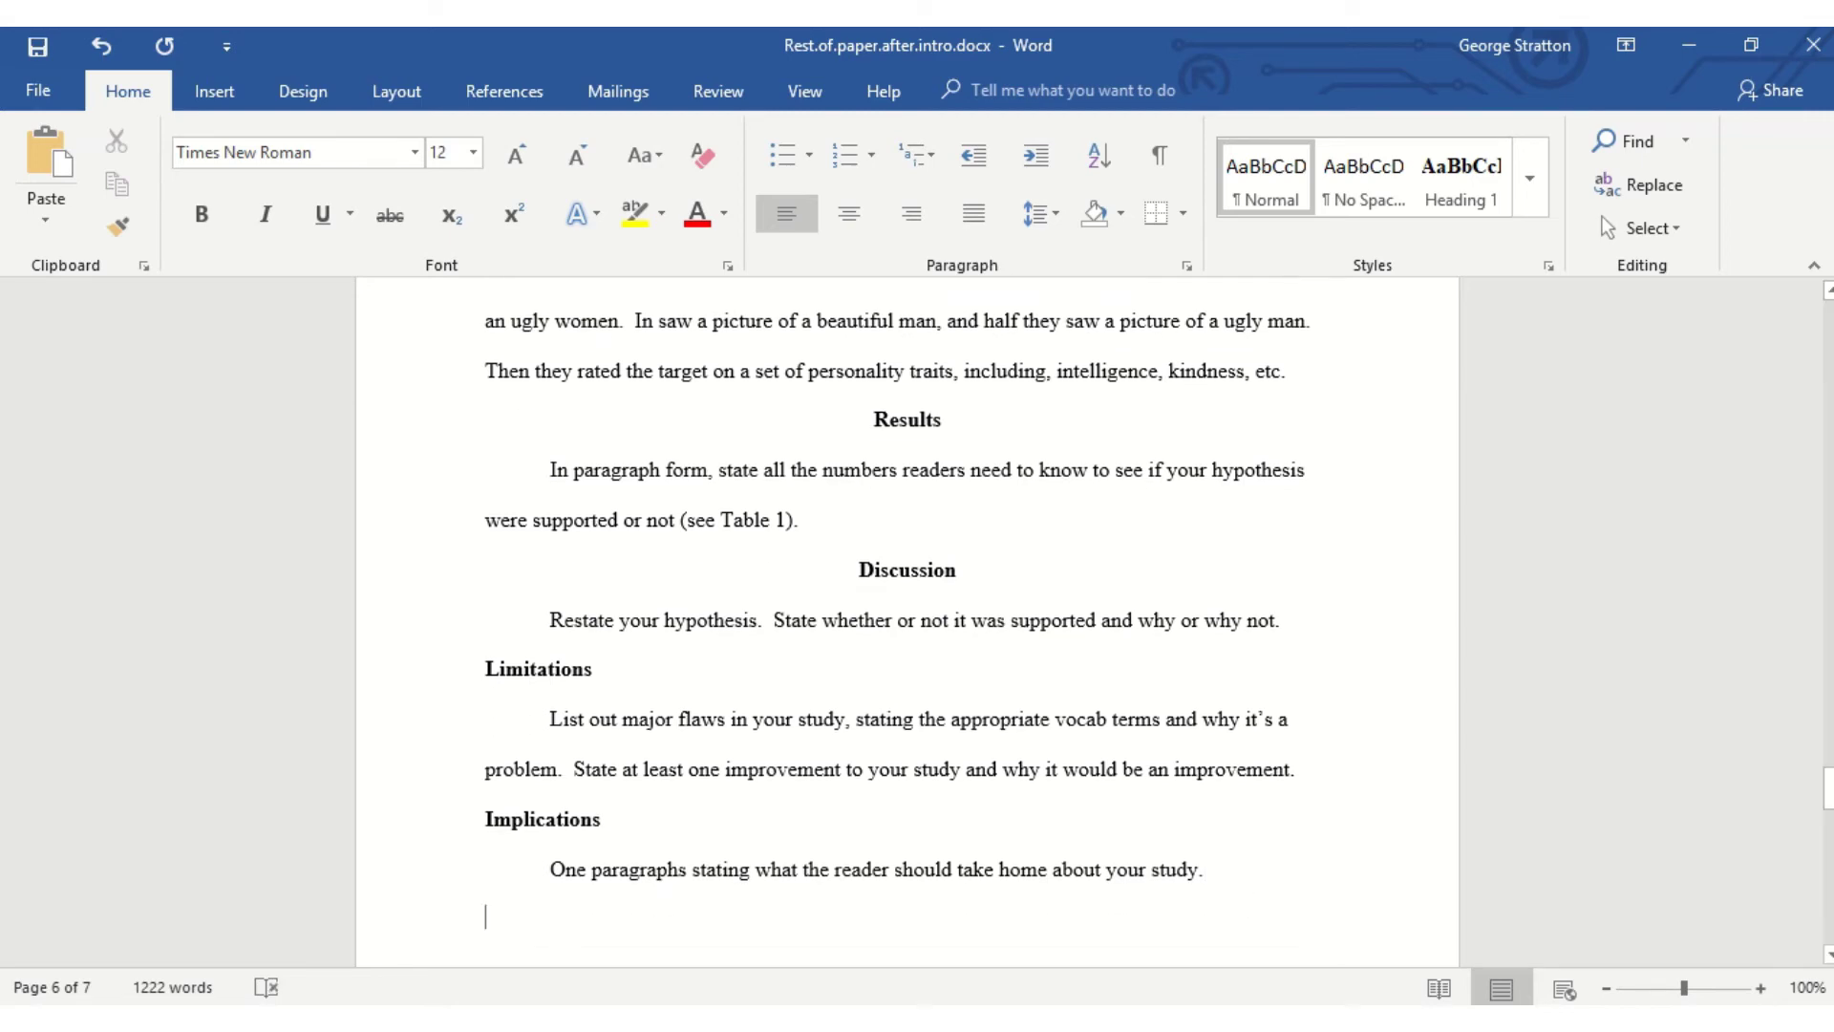
Insert a page break on the empty line after the last entry in the reference list
drag(1828, 796, 1828, 900)
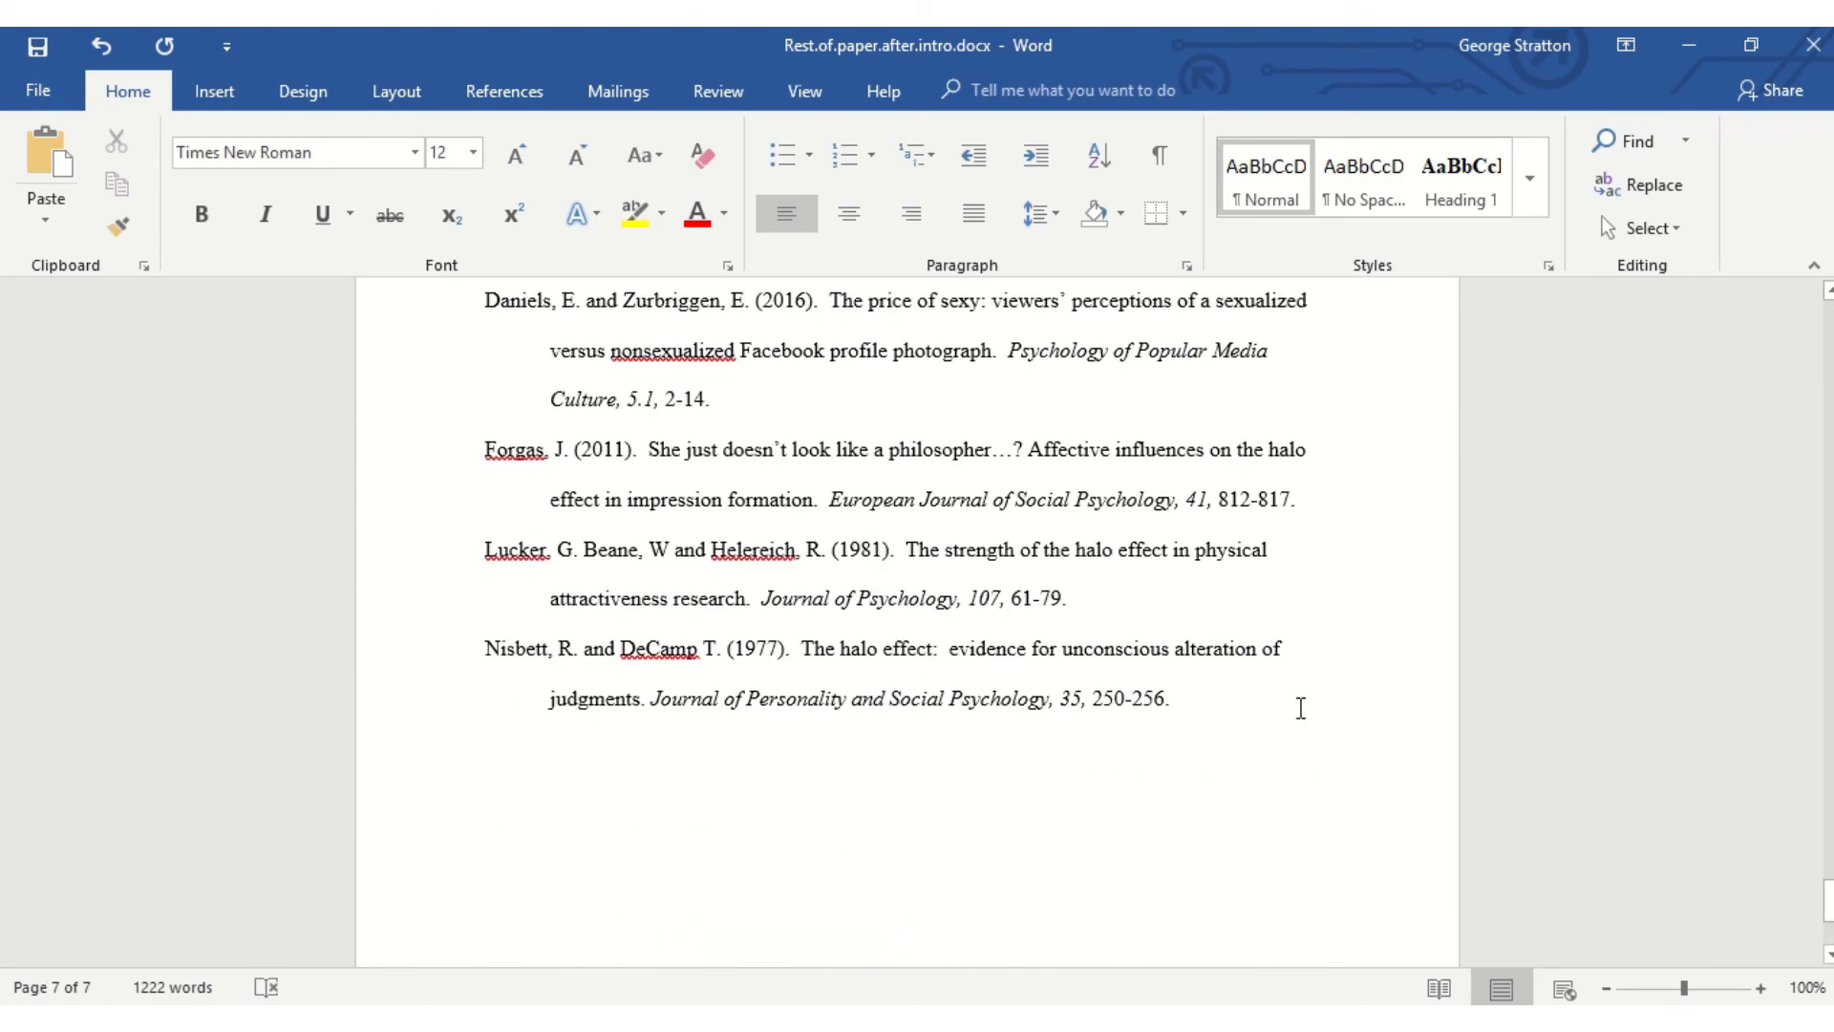
click(519, 742)
click(212, 92)
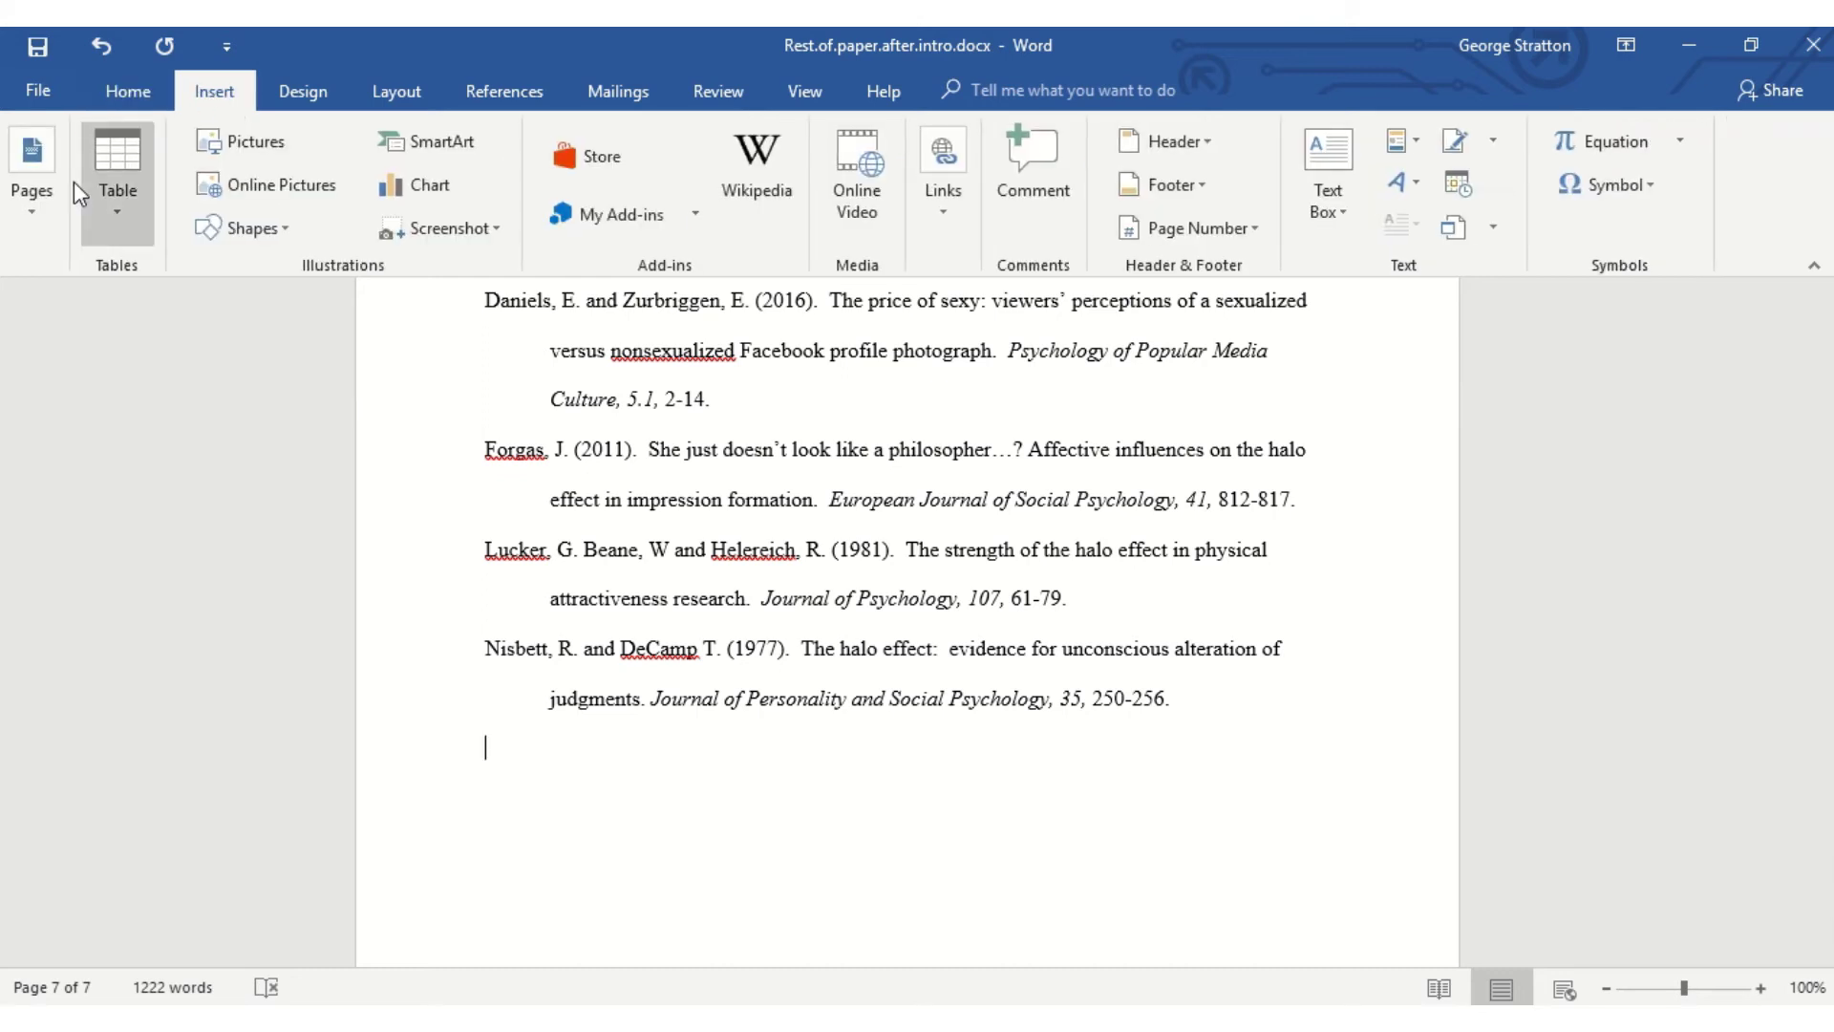
click(39, 178)
click(145, 315)
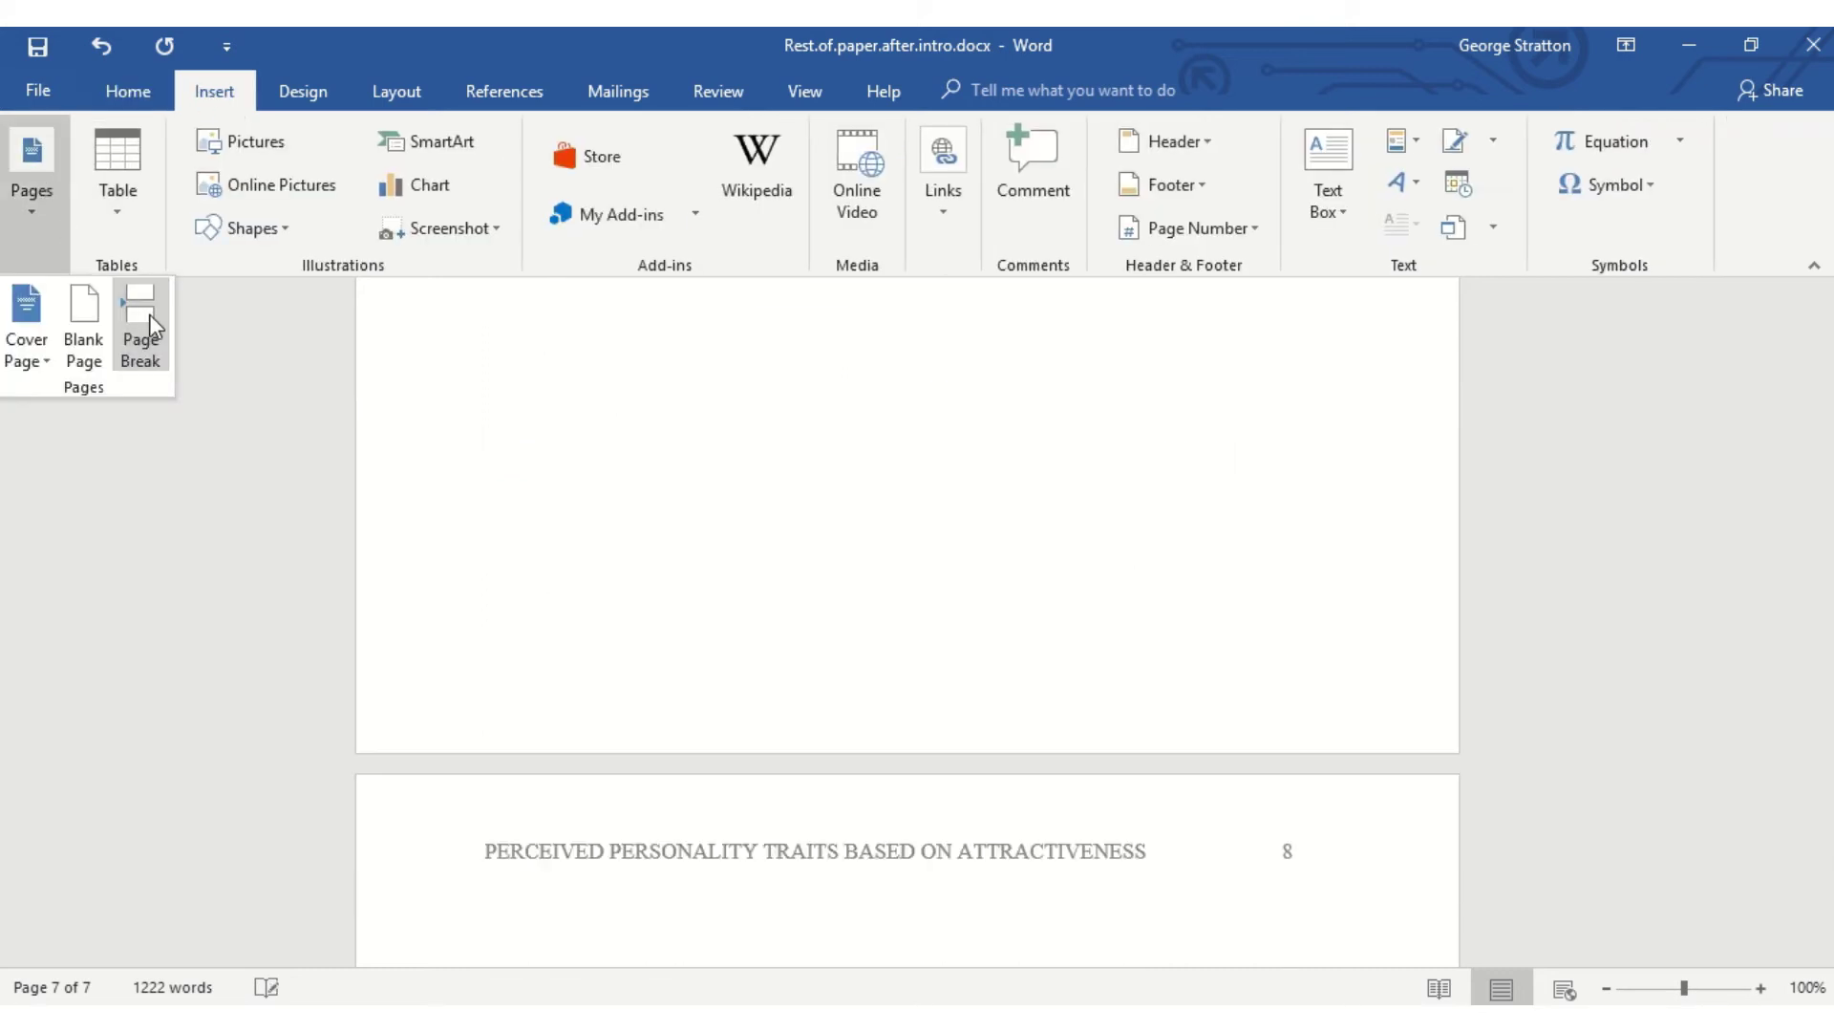
Enter the table heading "Table 1. Title for table" on the new page and start a new line below it
click(129, 88)
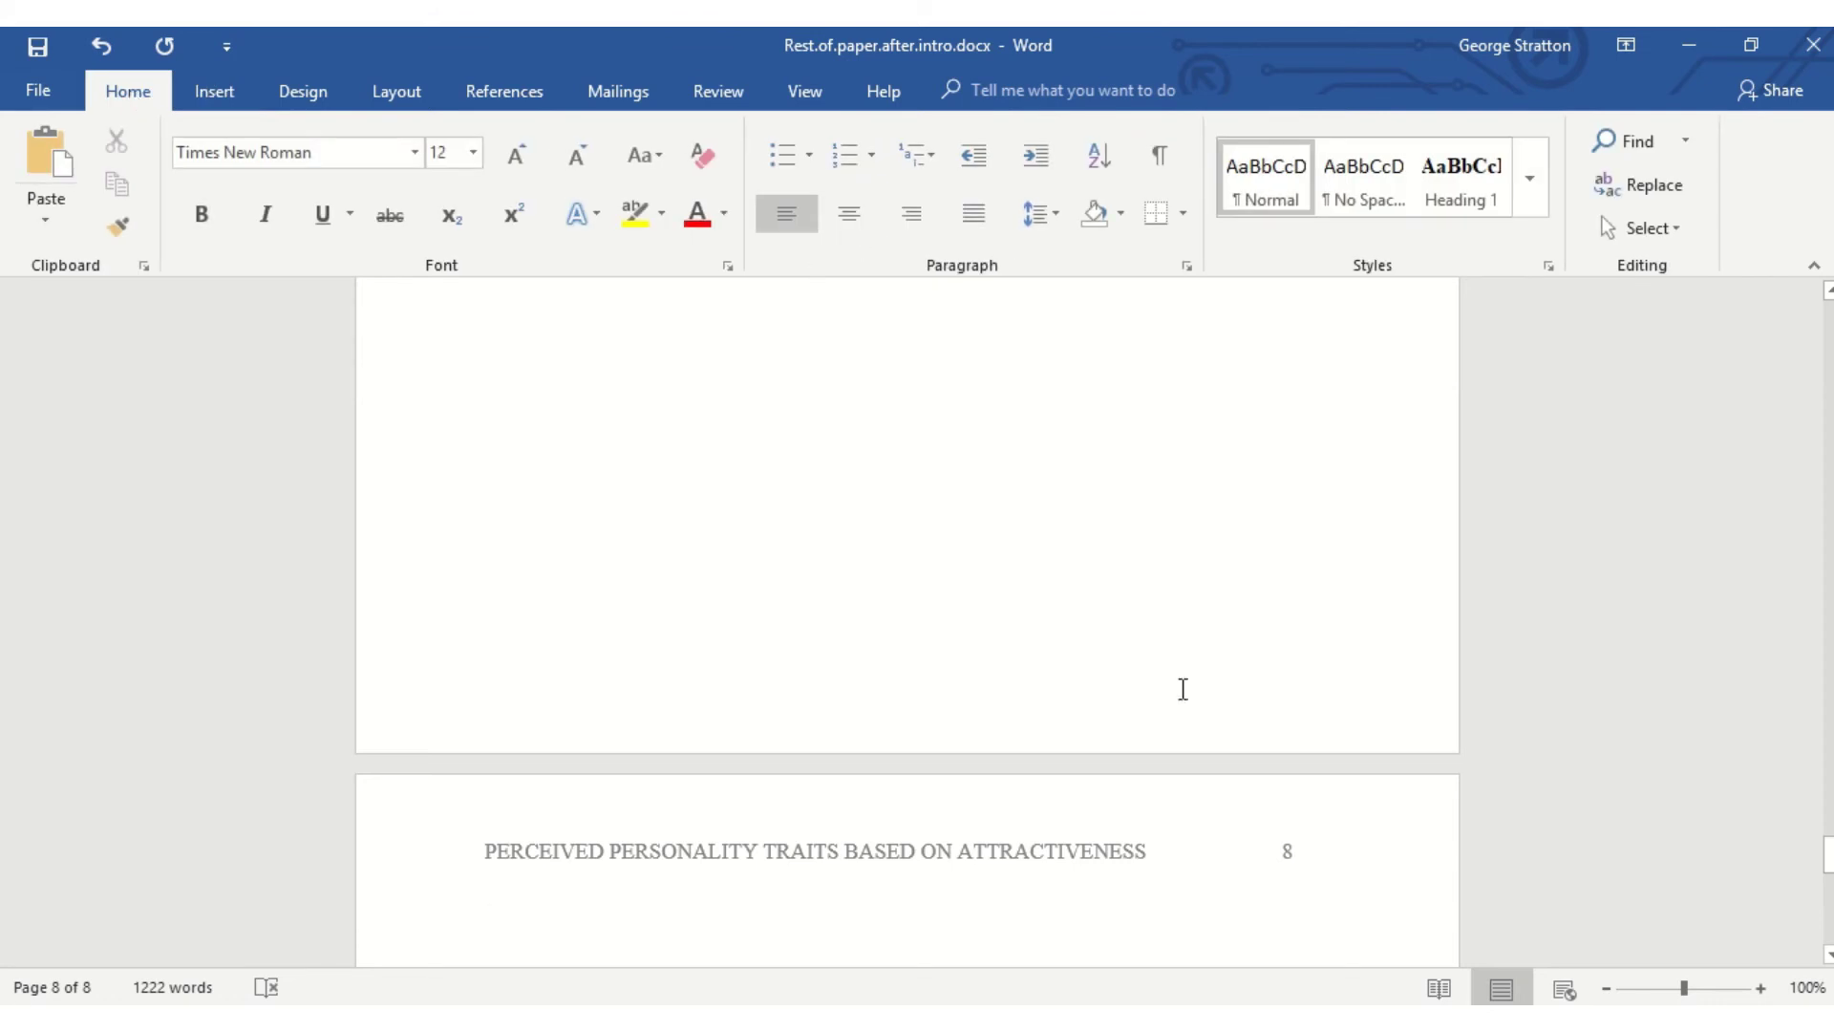
text(Table)
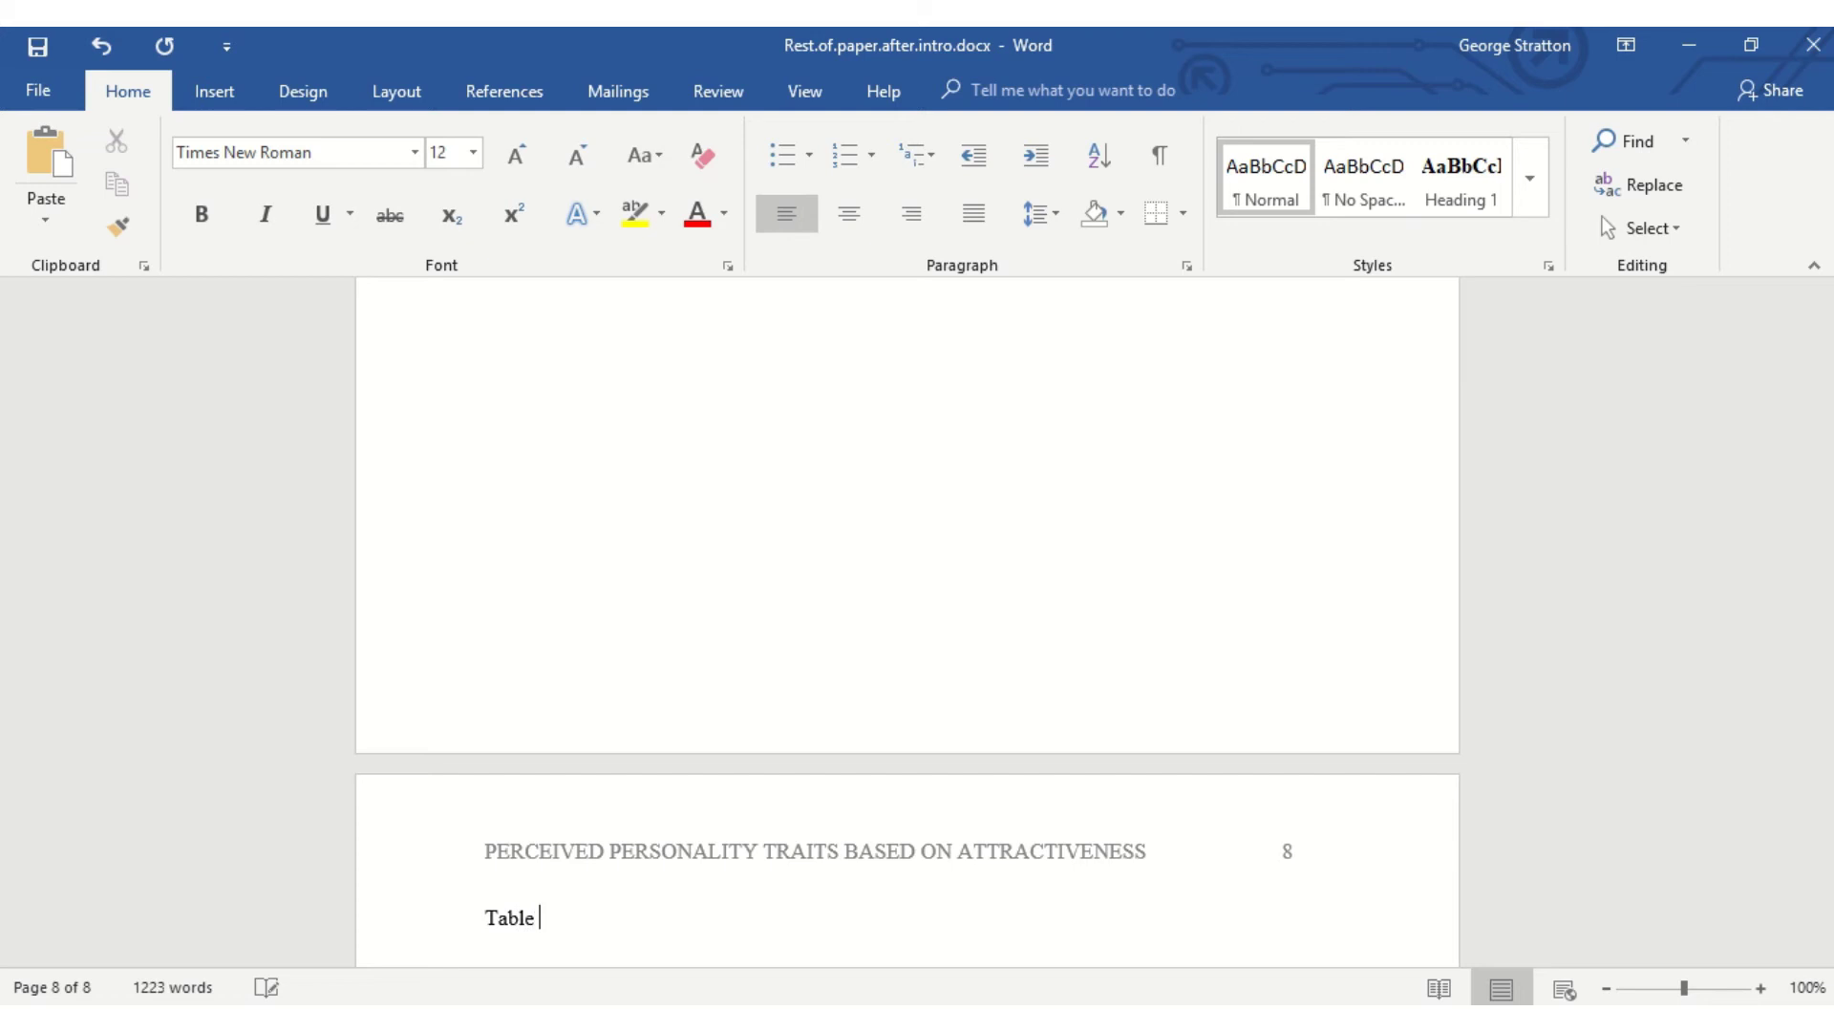
text( 1. Title for table)
key(Return)
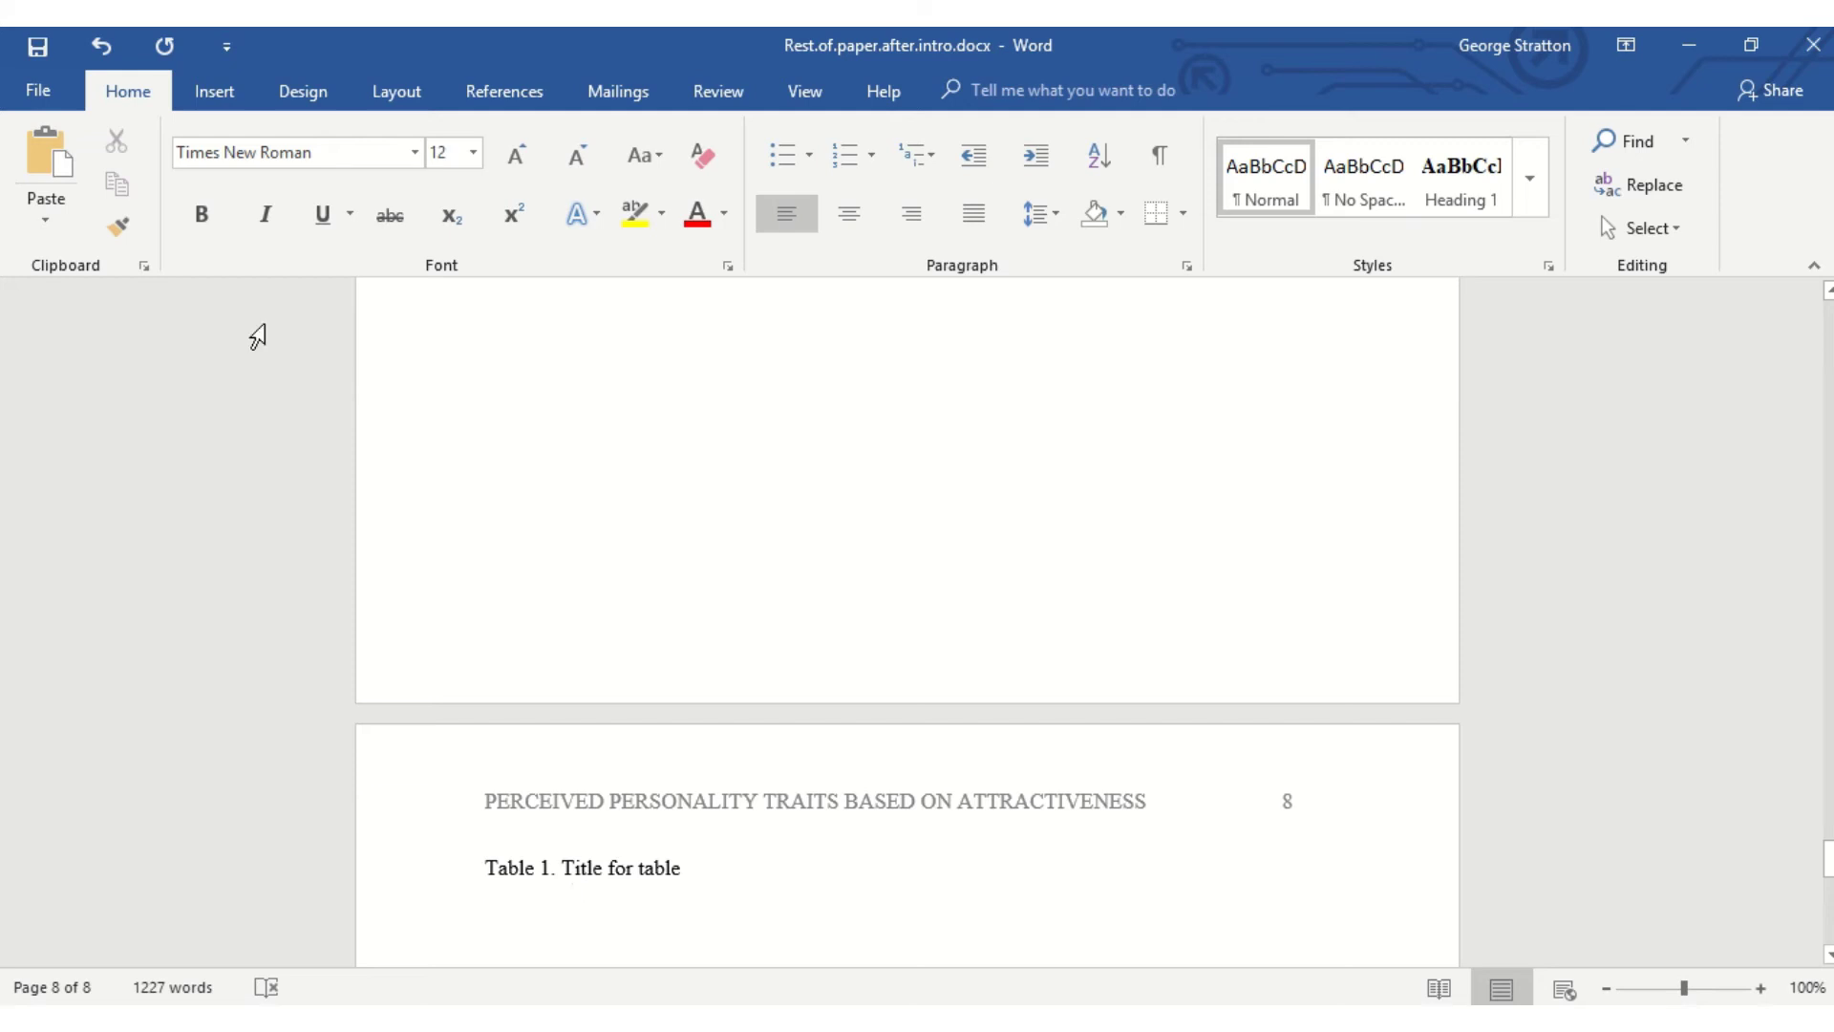
Insert a page break below the table heading
click(214, 96)
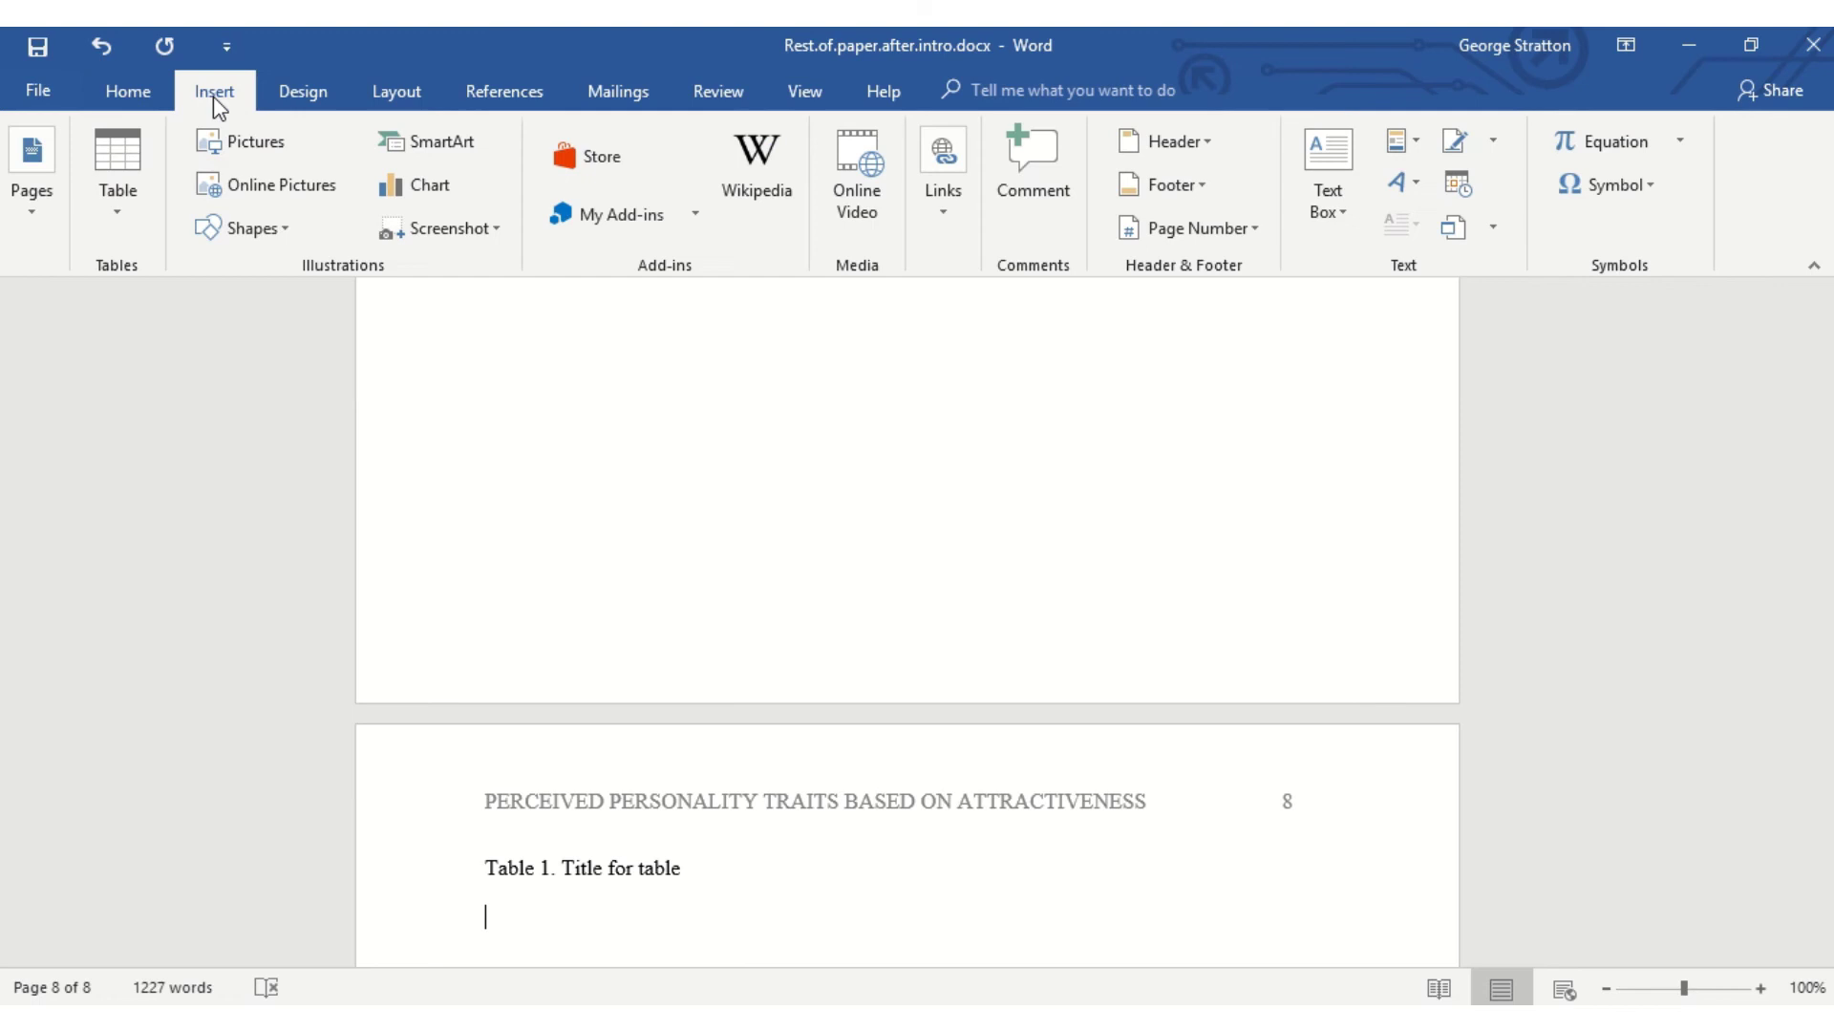
click(33, 214)
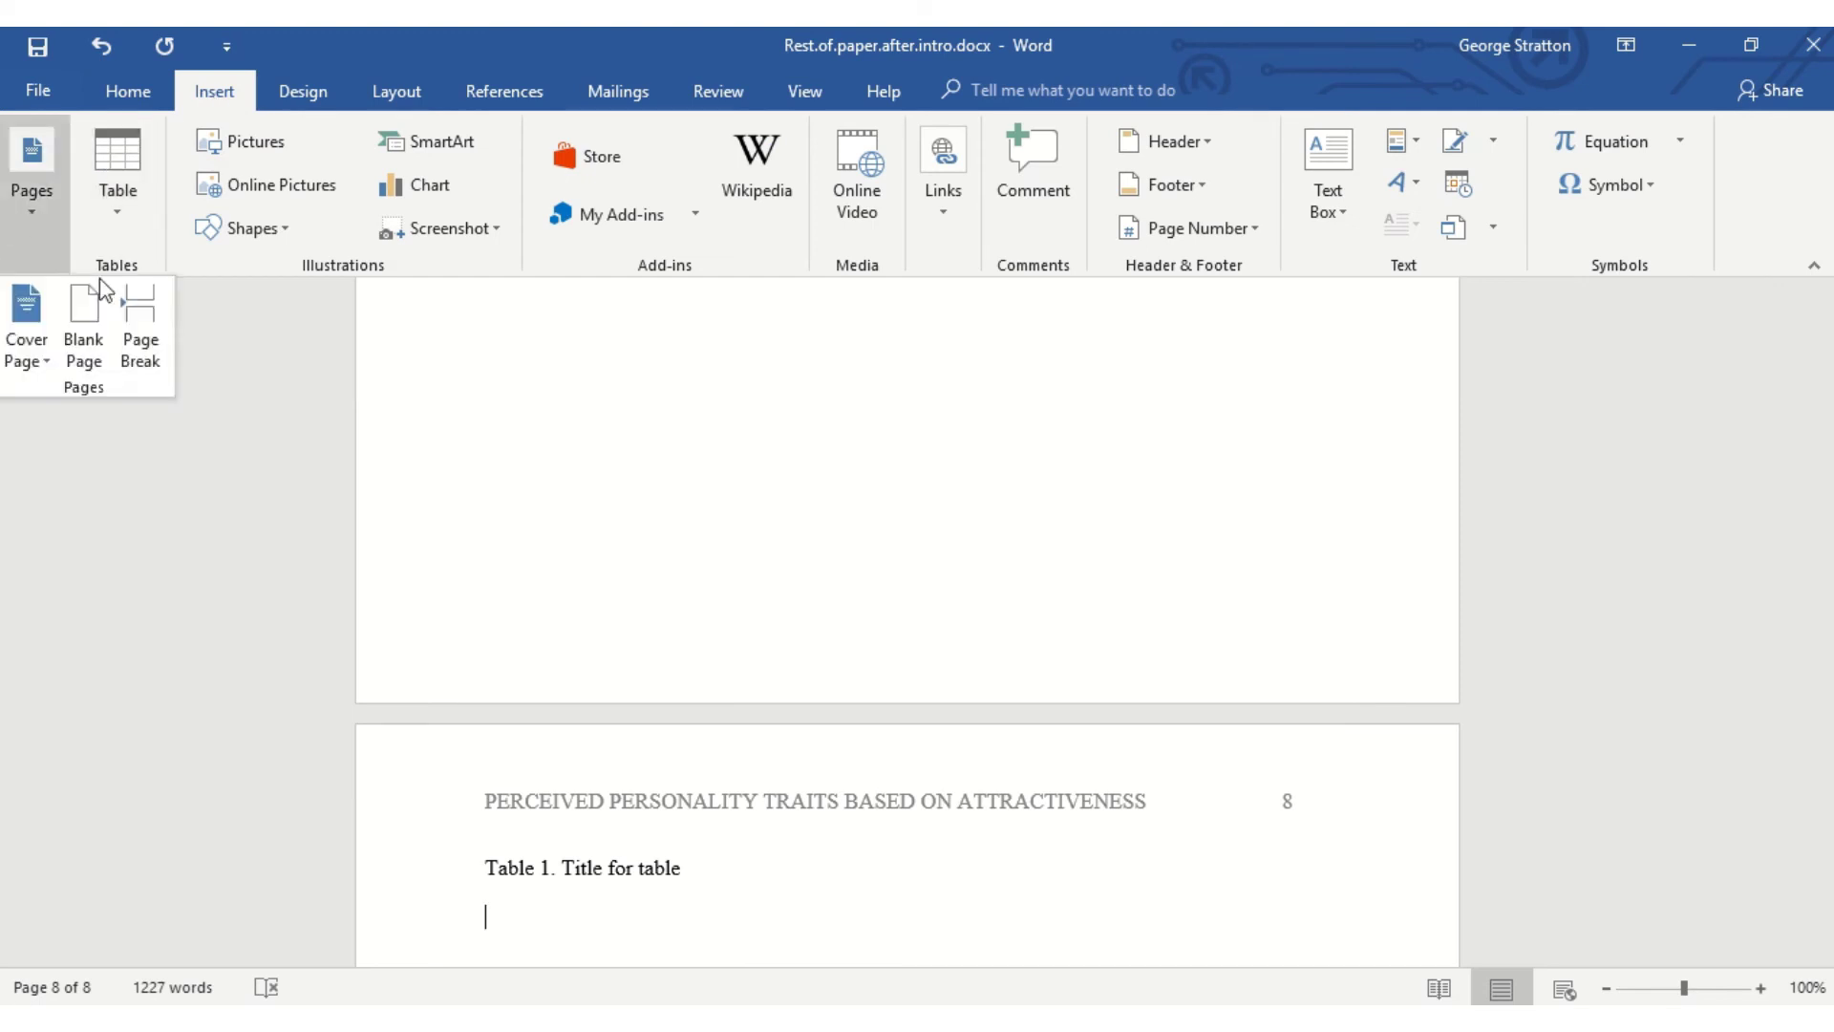
click(145, 314)
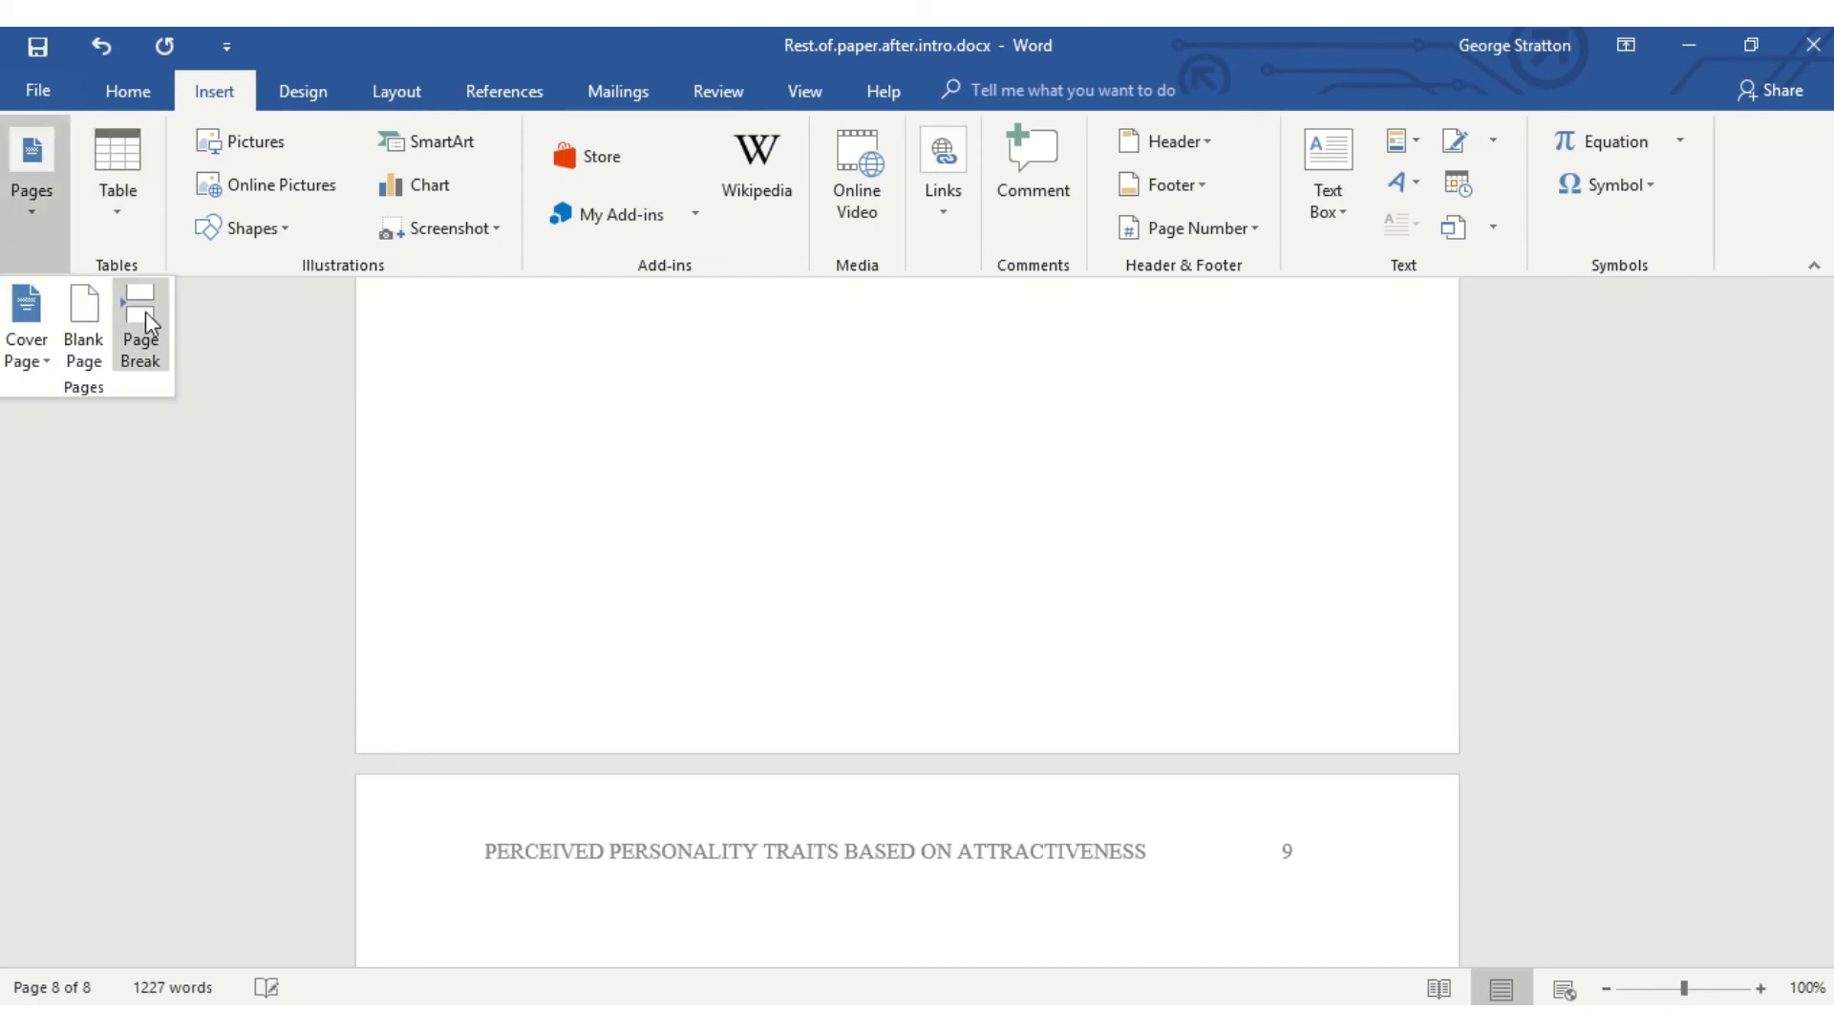
Add a centered, bold "Appendix" heading at the start of the new last page
click(119, 91)
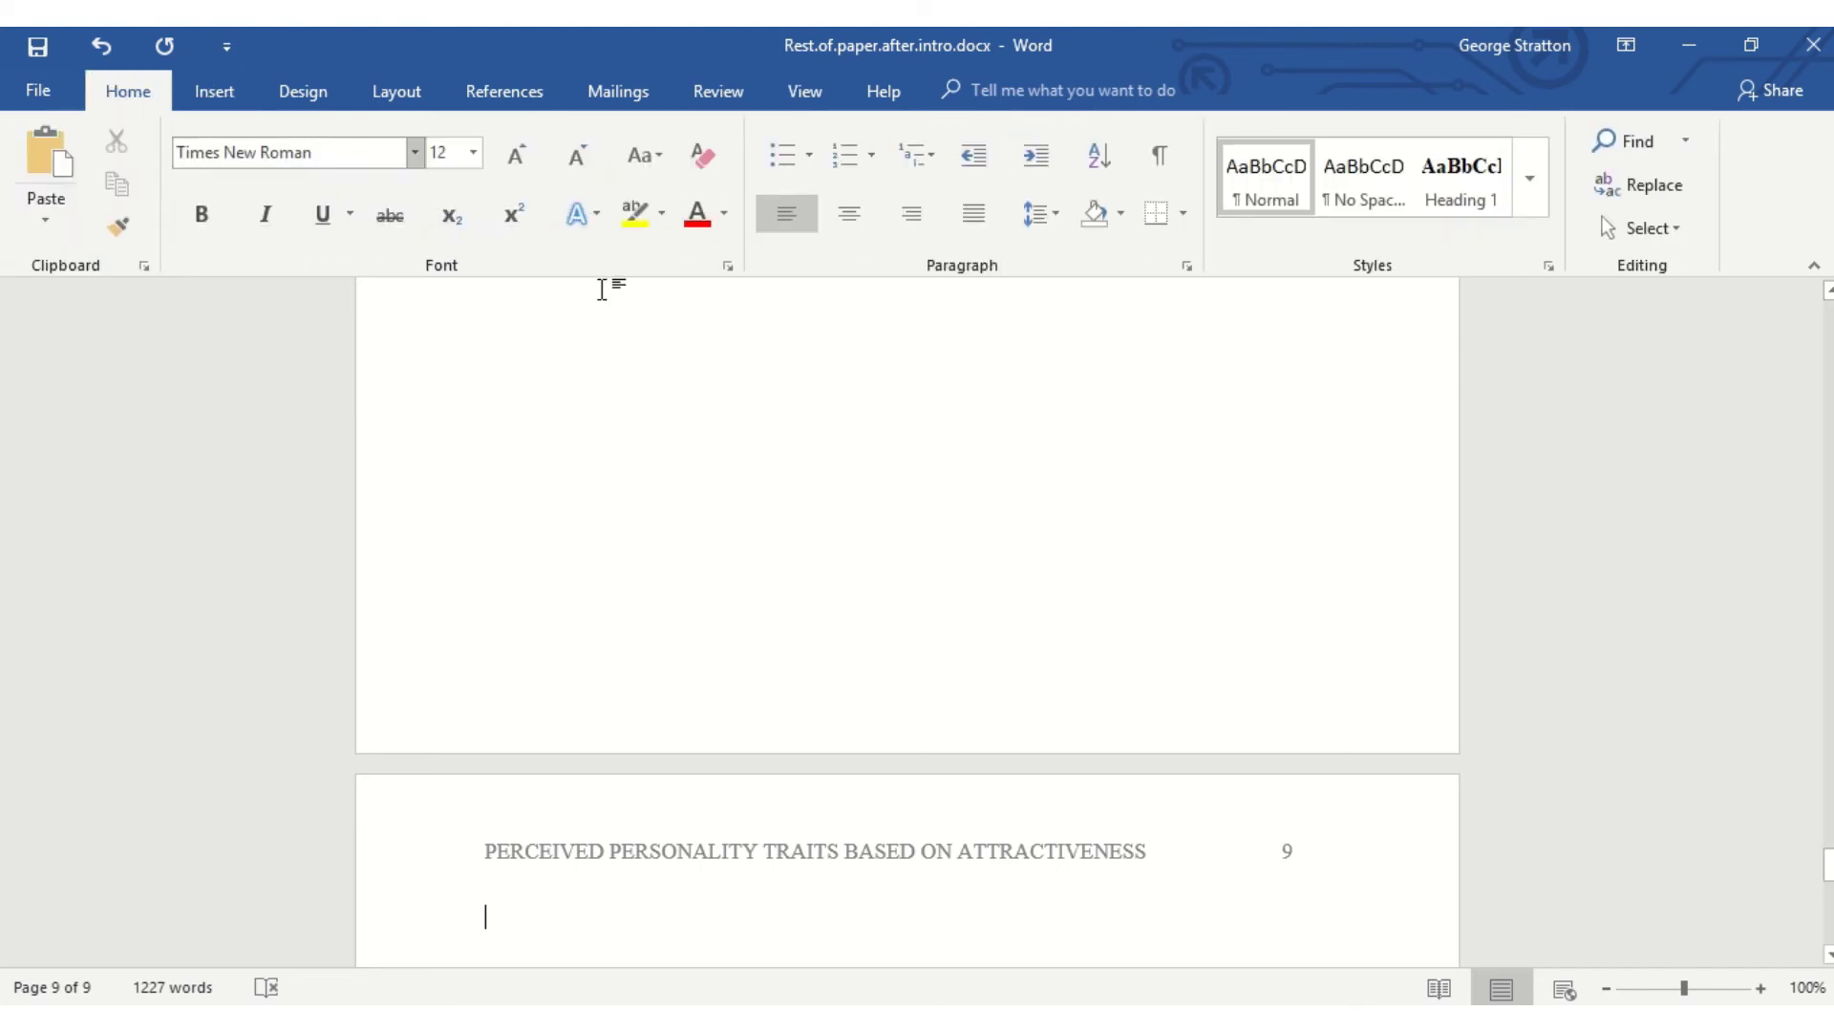
click(867, 215)
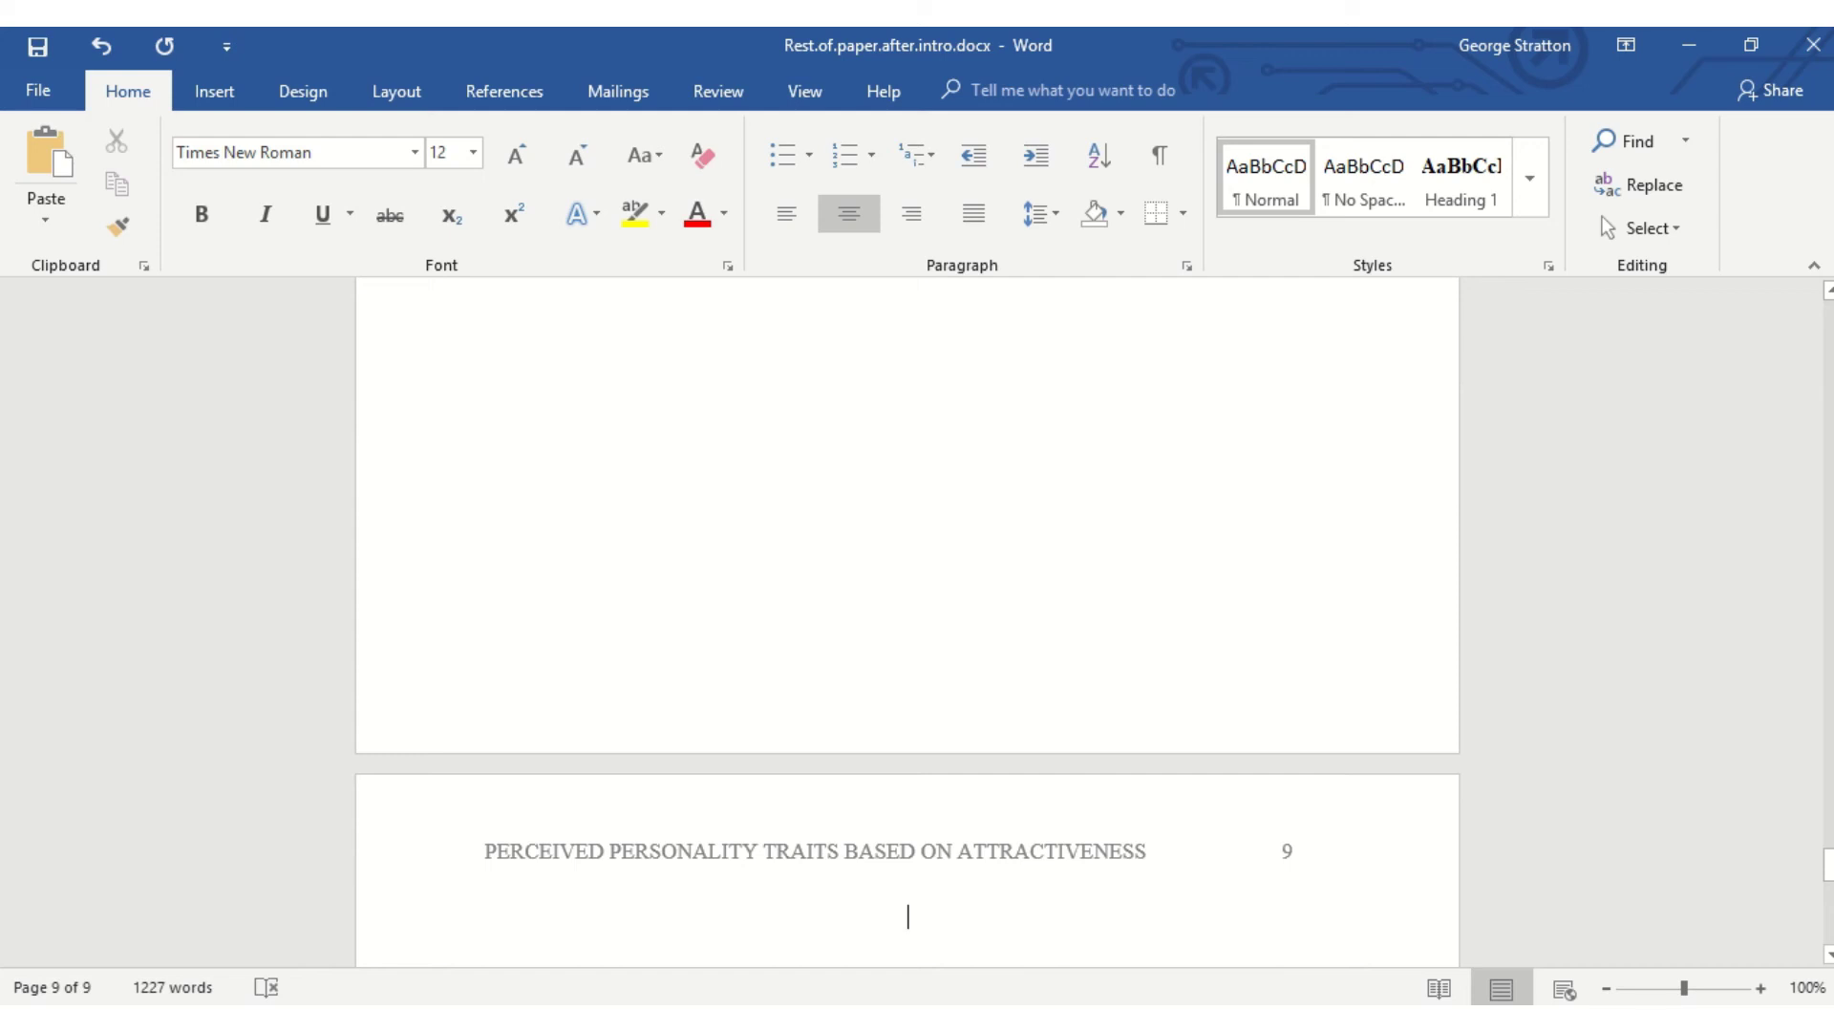
text(Appendix)
drag(962, 917, 867, 917)
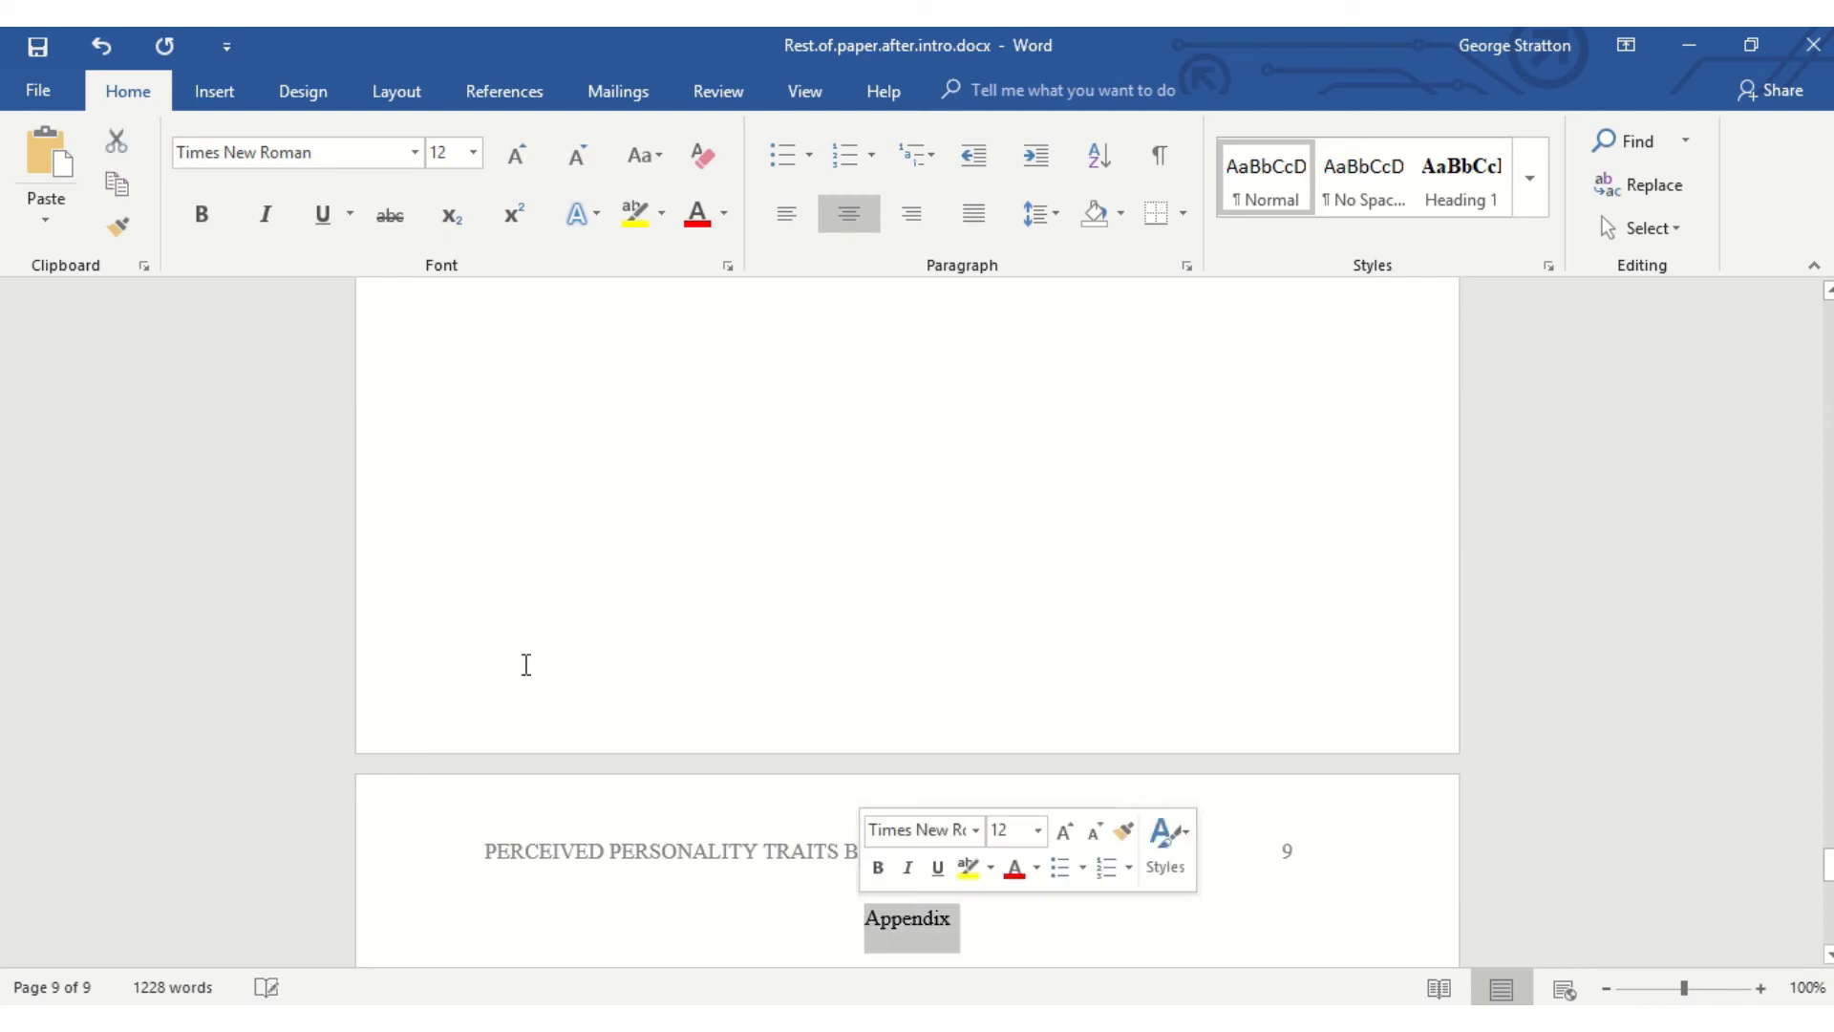
click(200, 214)
Change the appendix heading to "Appendix A" and start a new line below it
click(1024, 911)
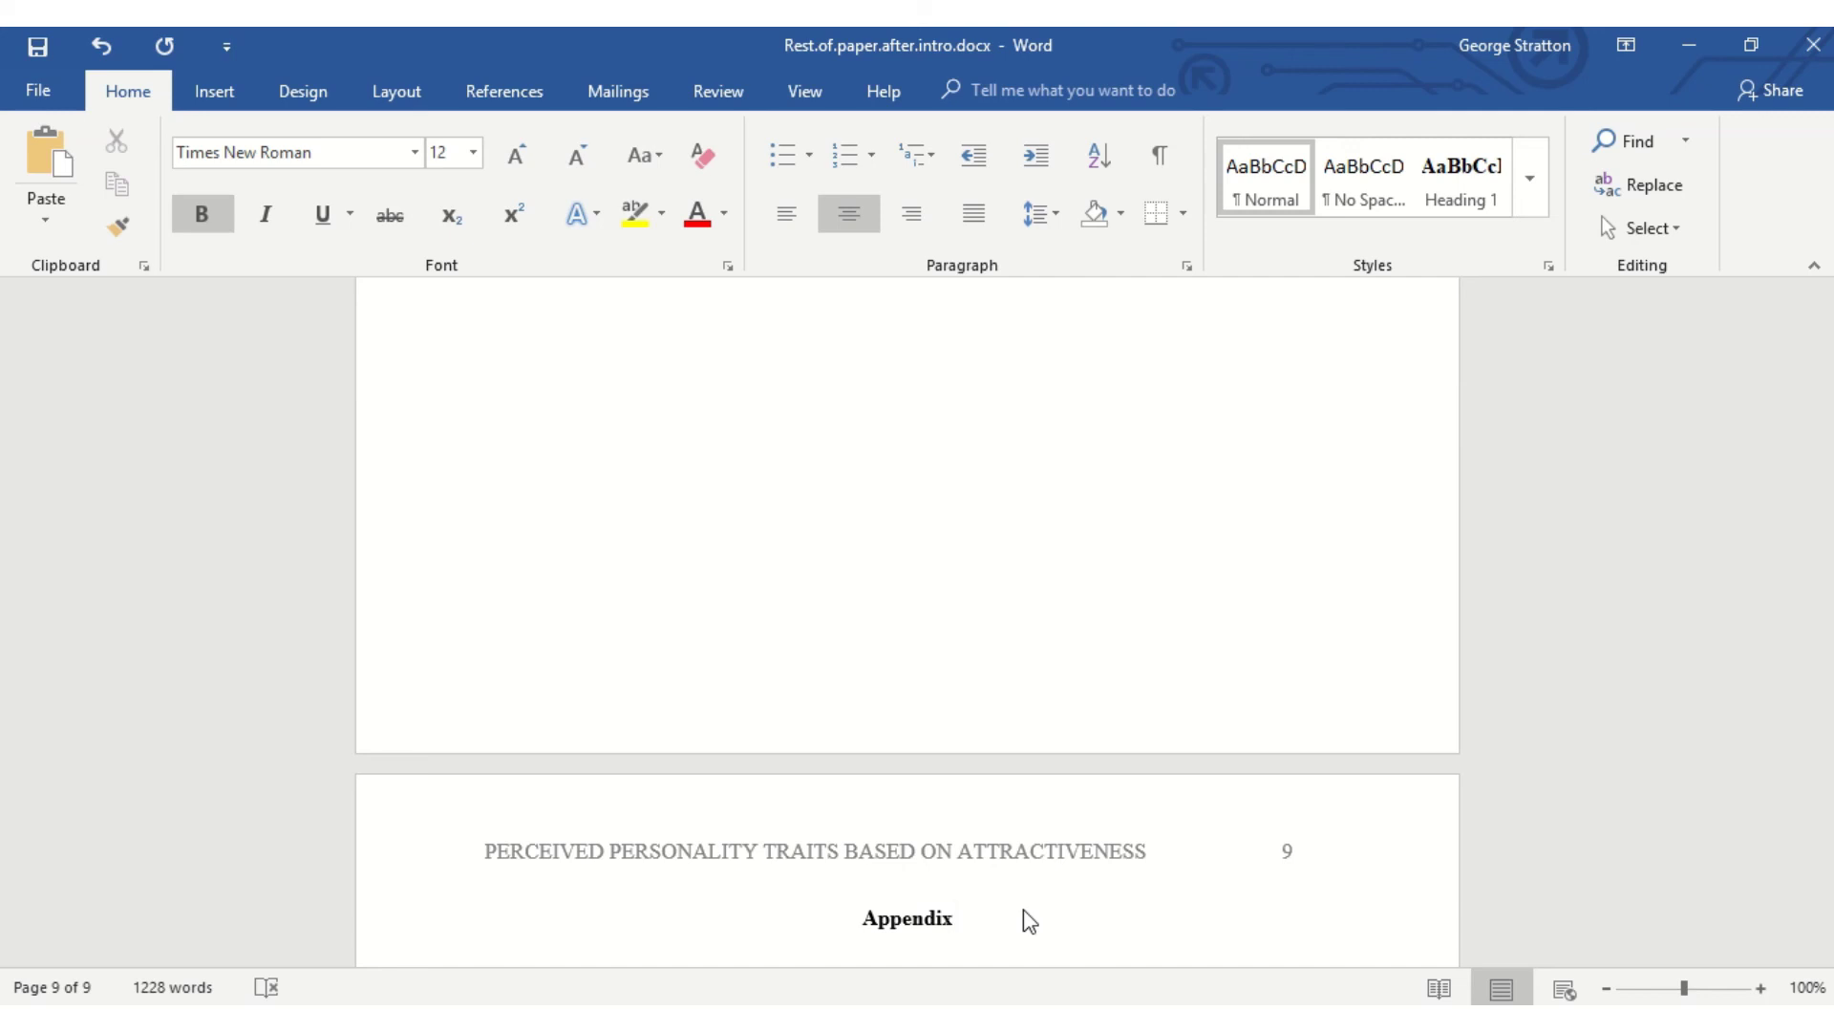
key(BackSpace)
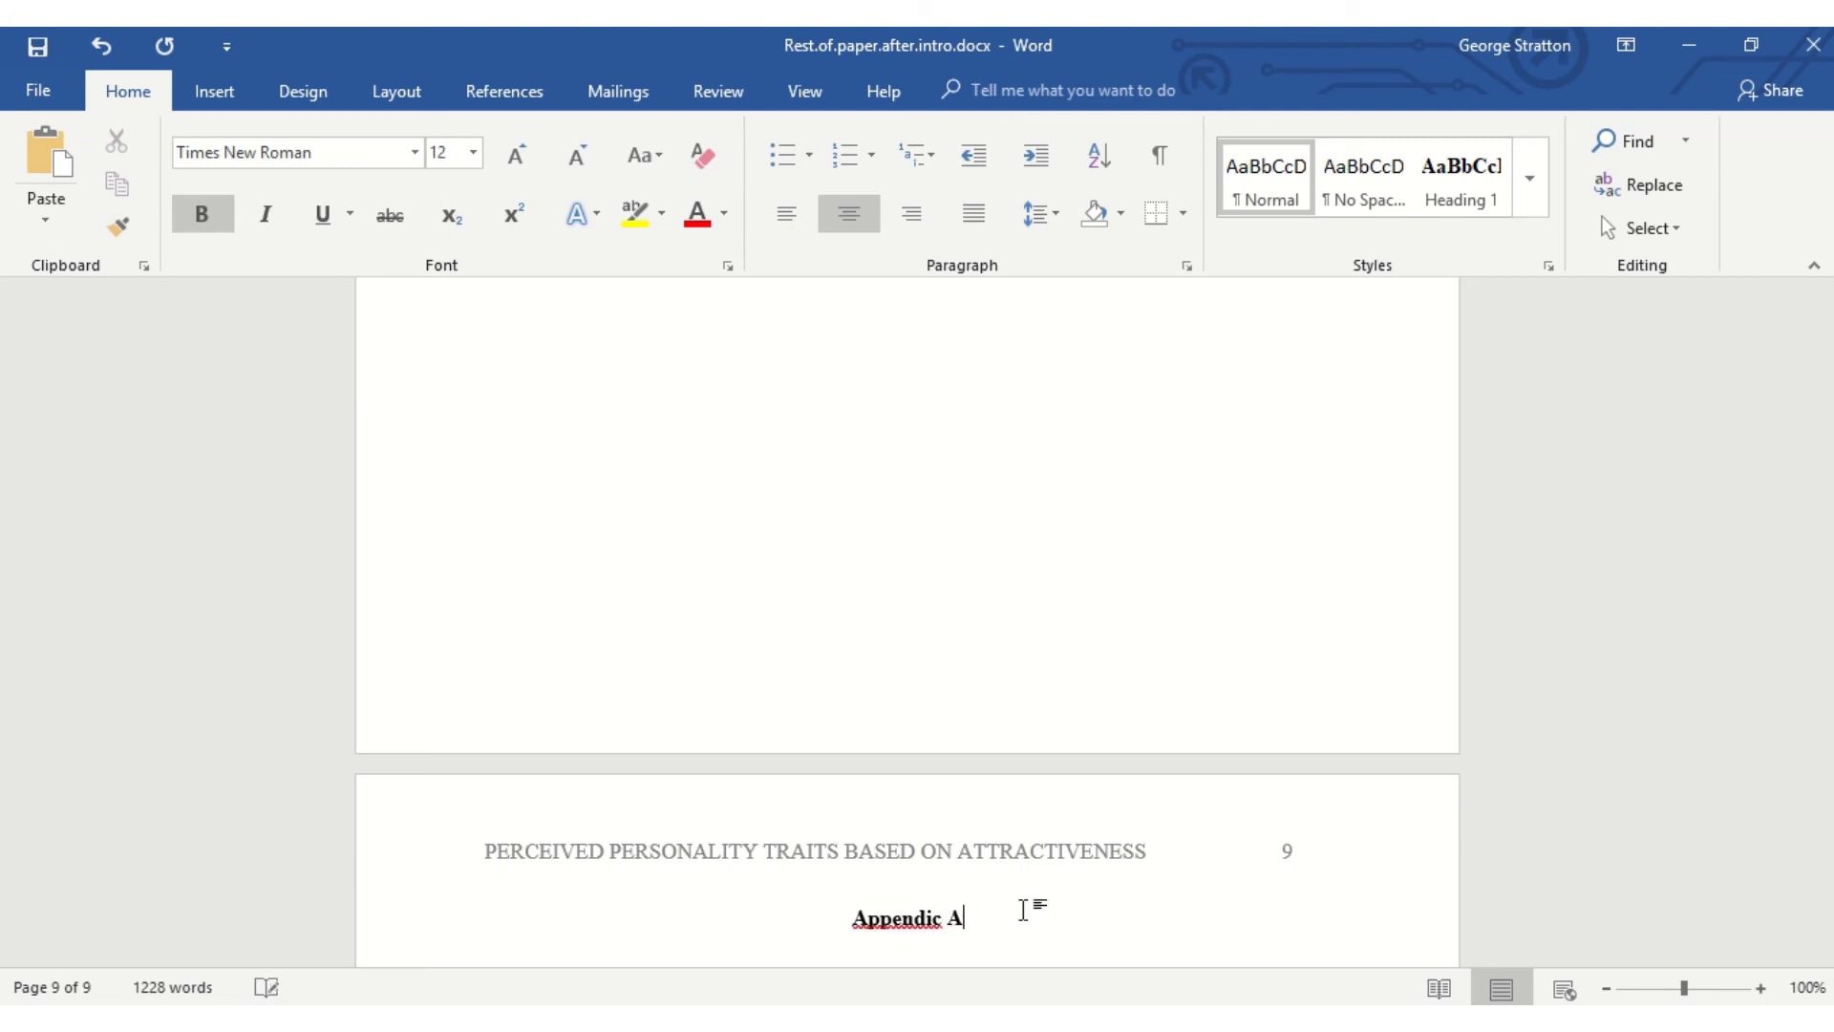
text(x A)
key(Return)
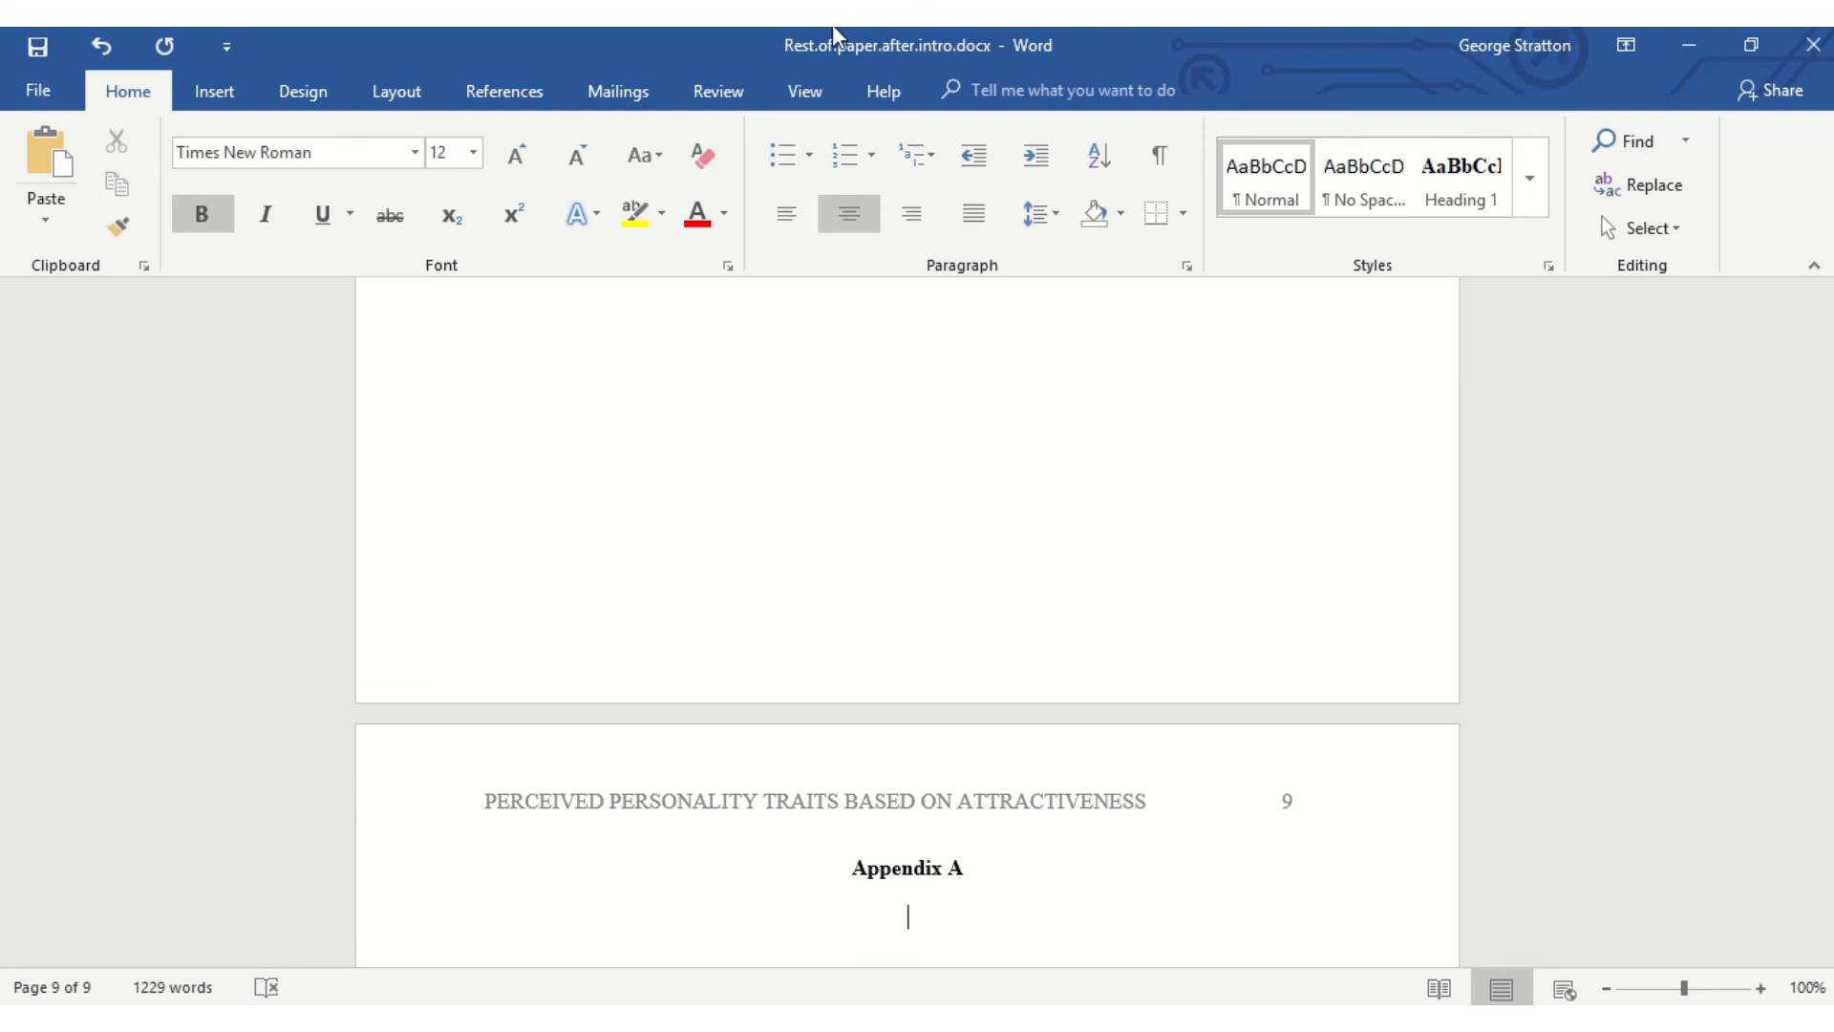
mouse_move(835, 33)
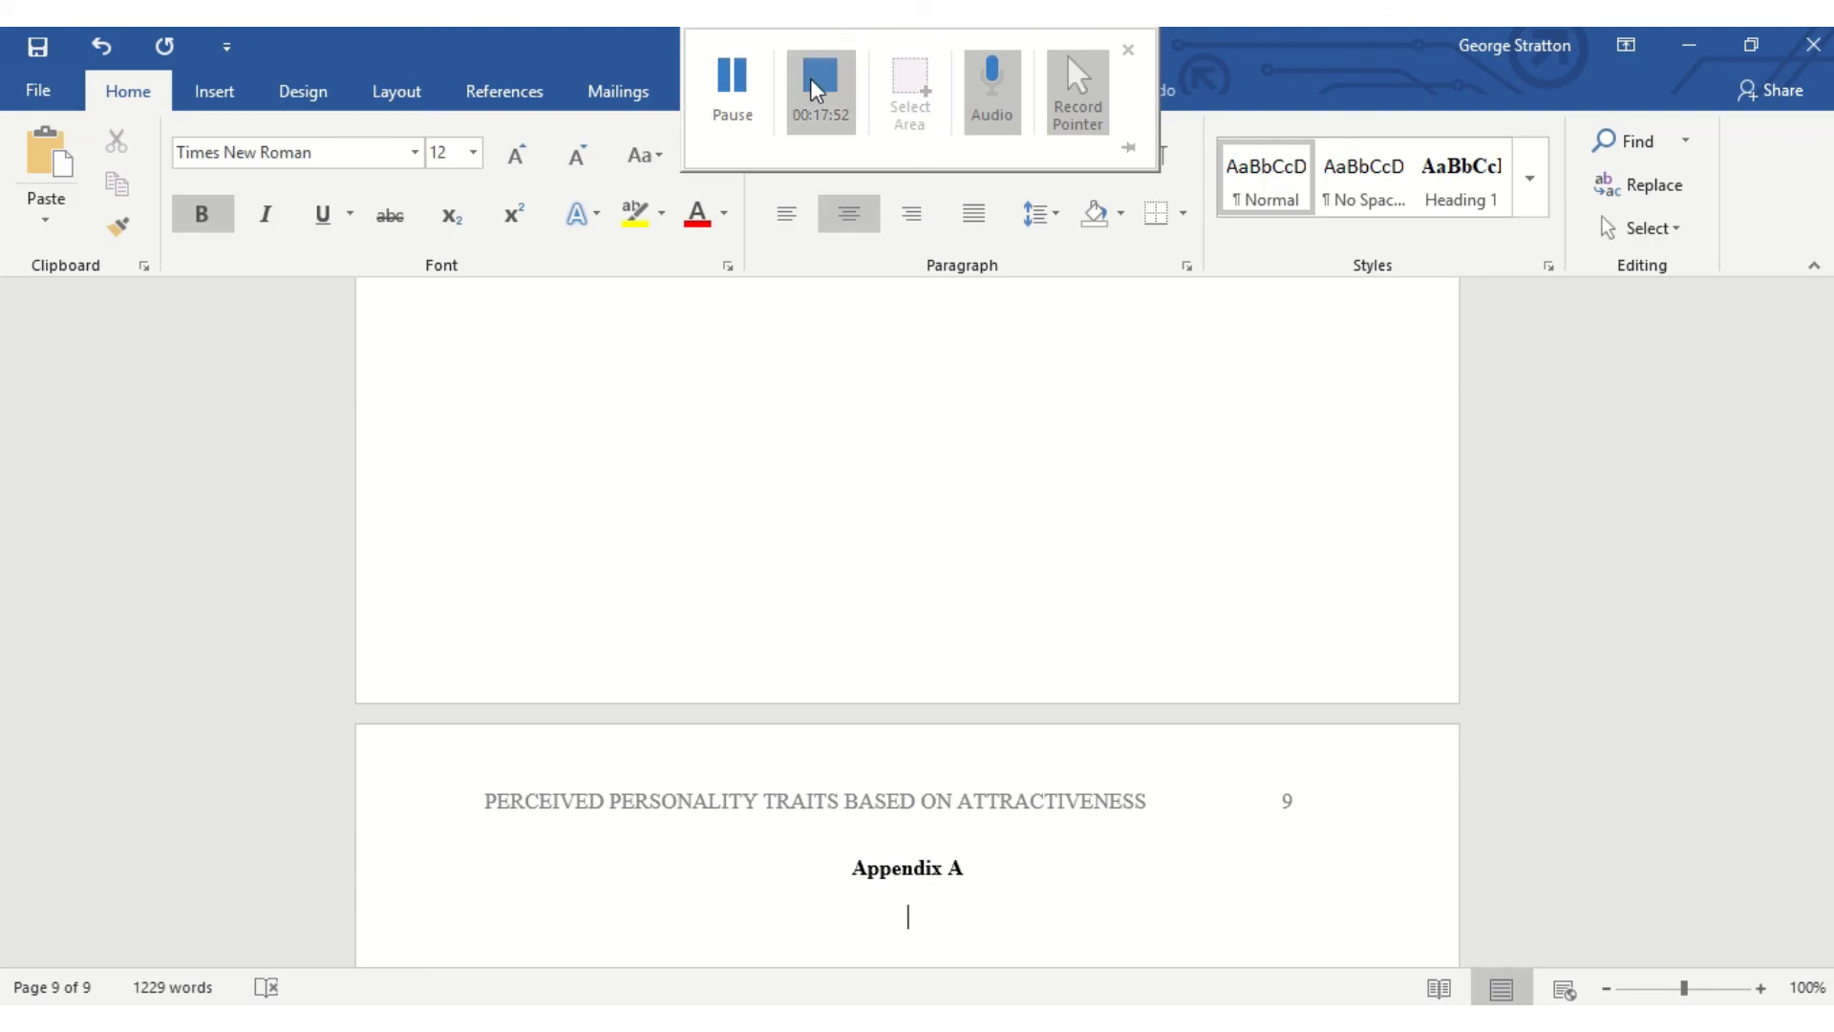